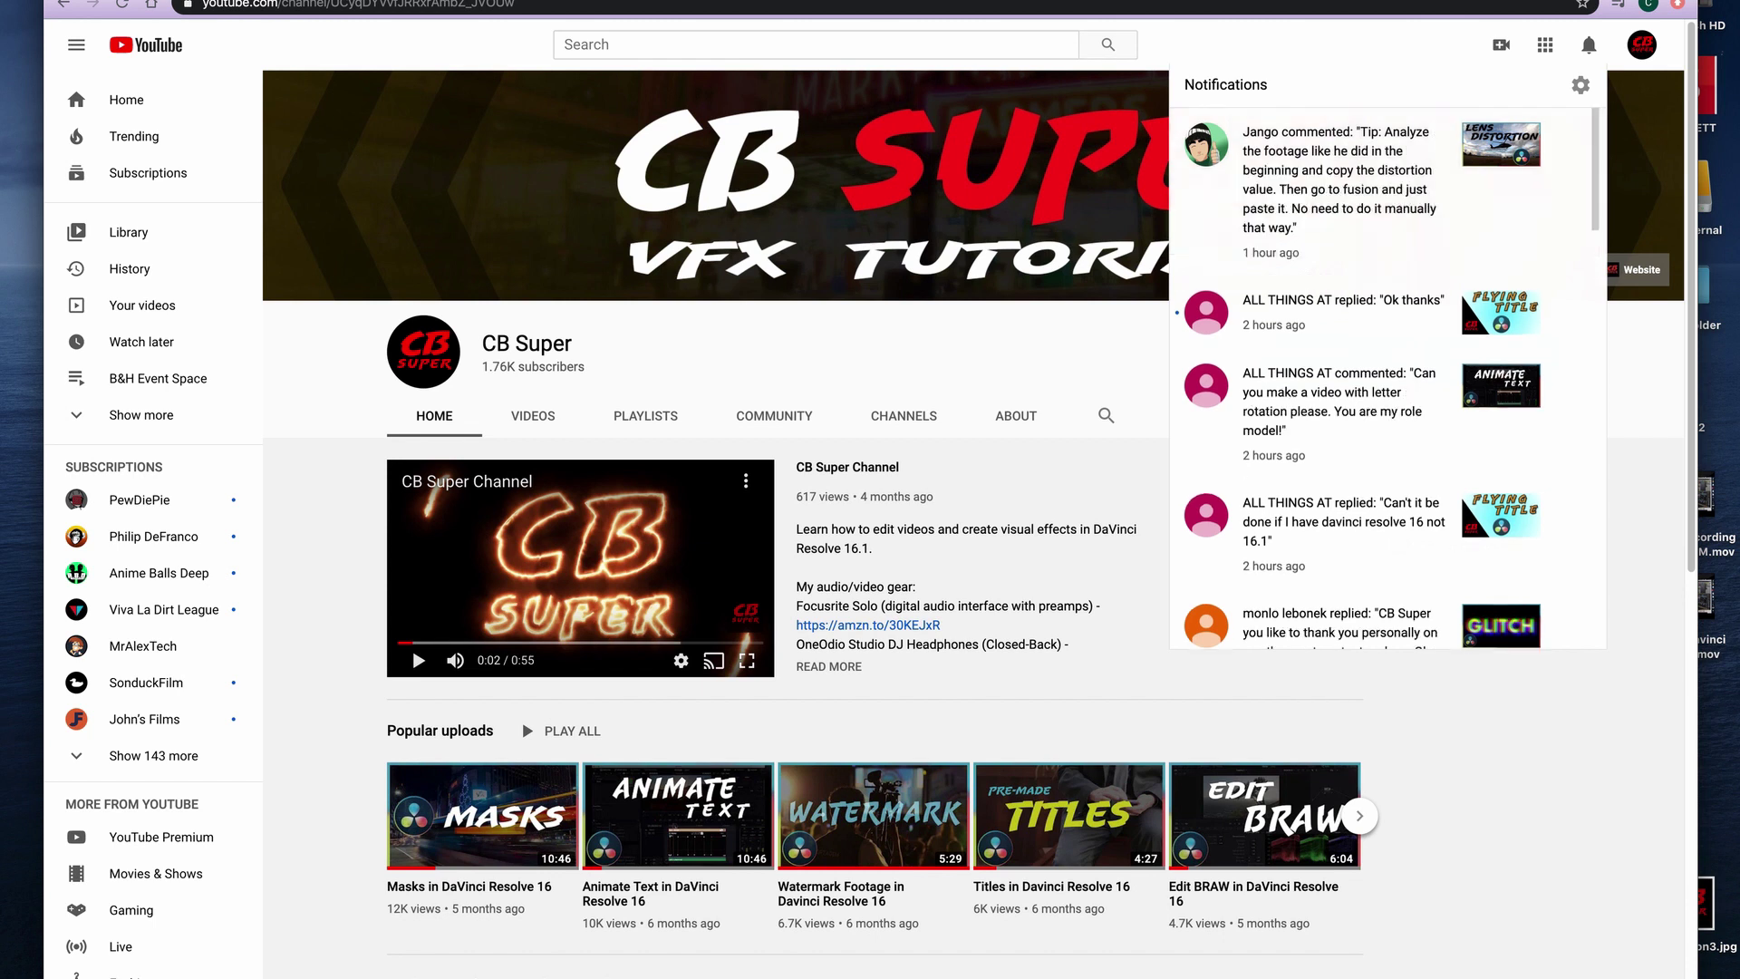
# - Minimize the YouTube browser window with Cmd+M to reveal DaVinci Resolve's edit page
pyautogui.press('super+m')
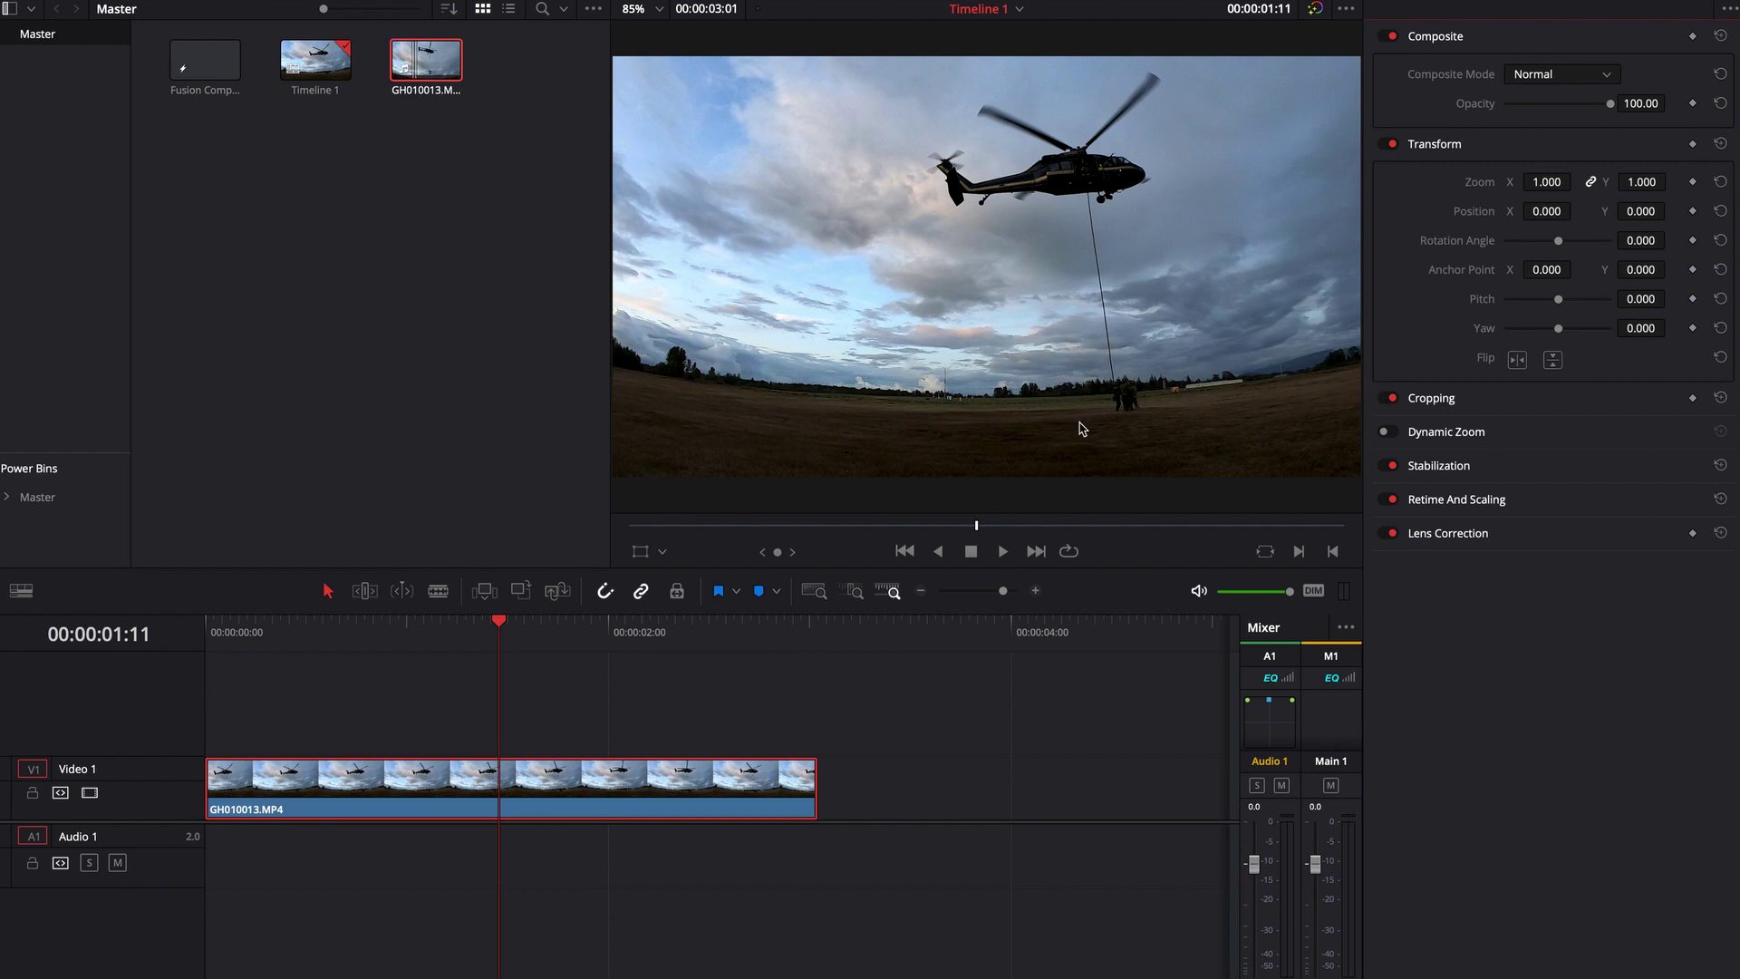
# - Analyze the clip's lens correction and copy the measured 0.206 distortion value
pyautogui.click(1455, 539)
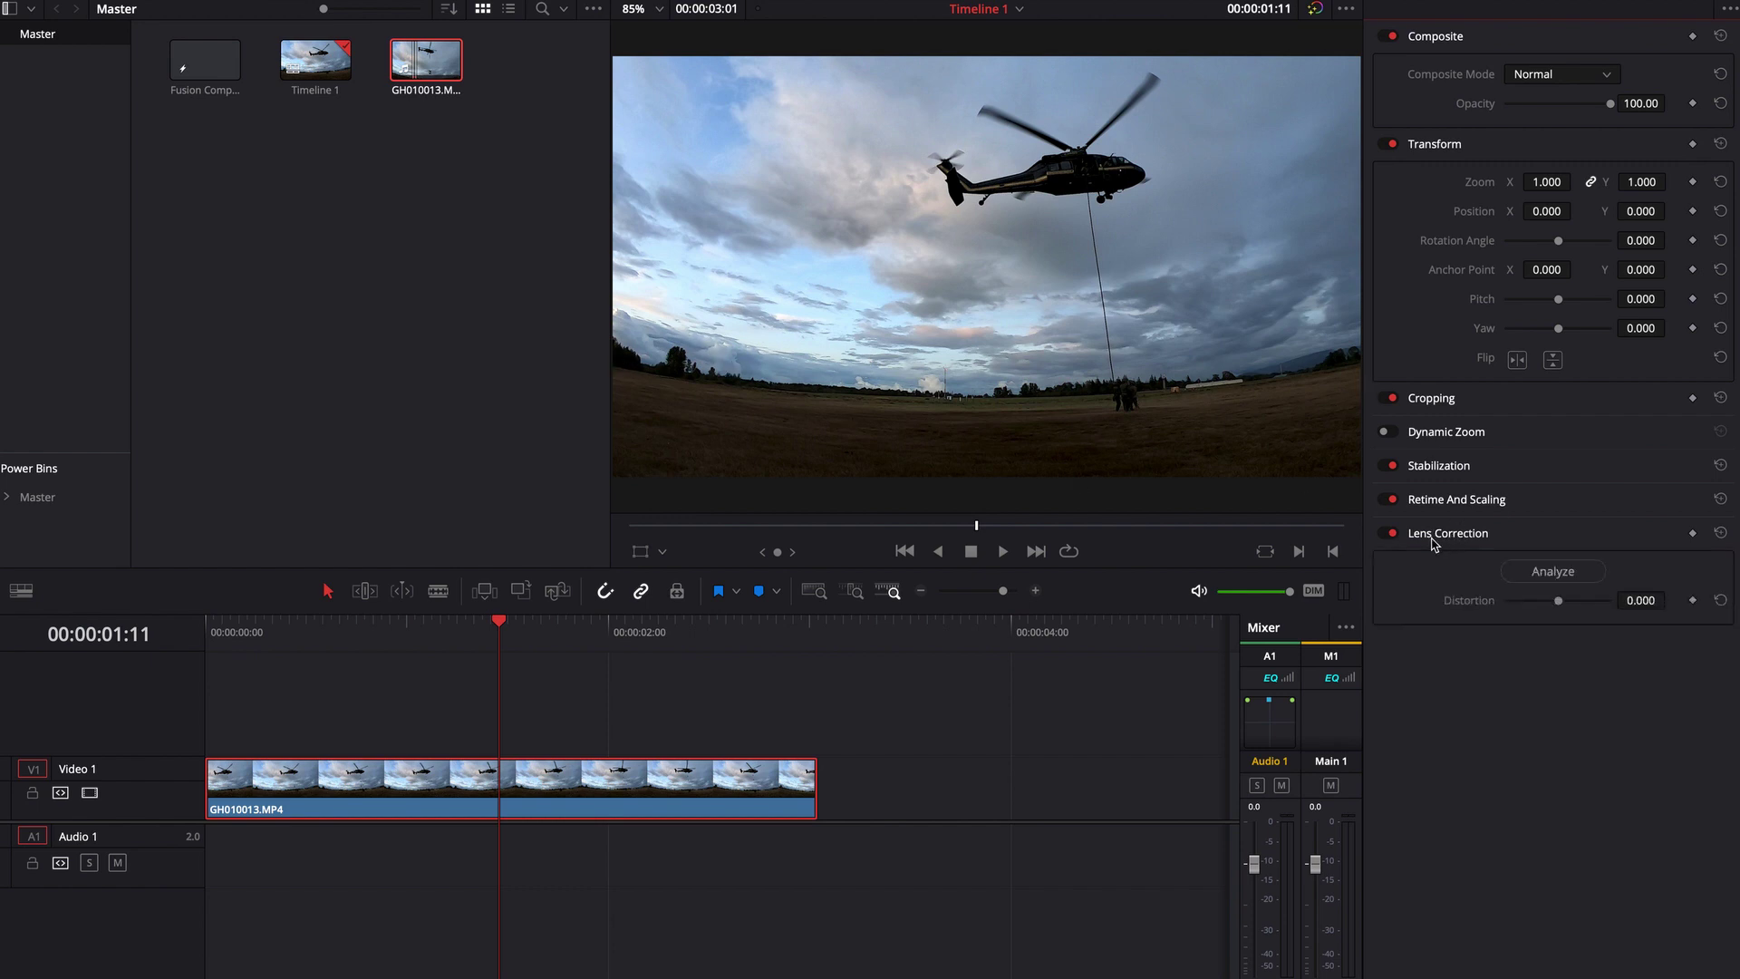
pyautogui.click(1554, 571)
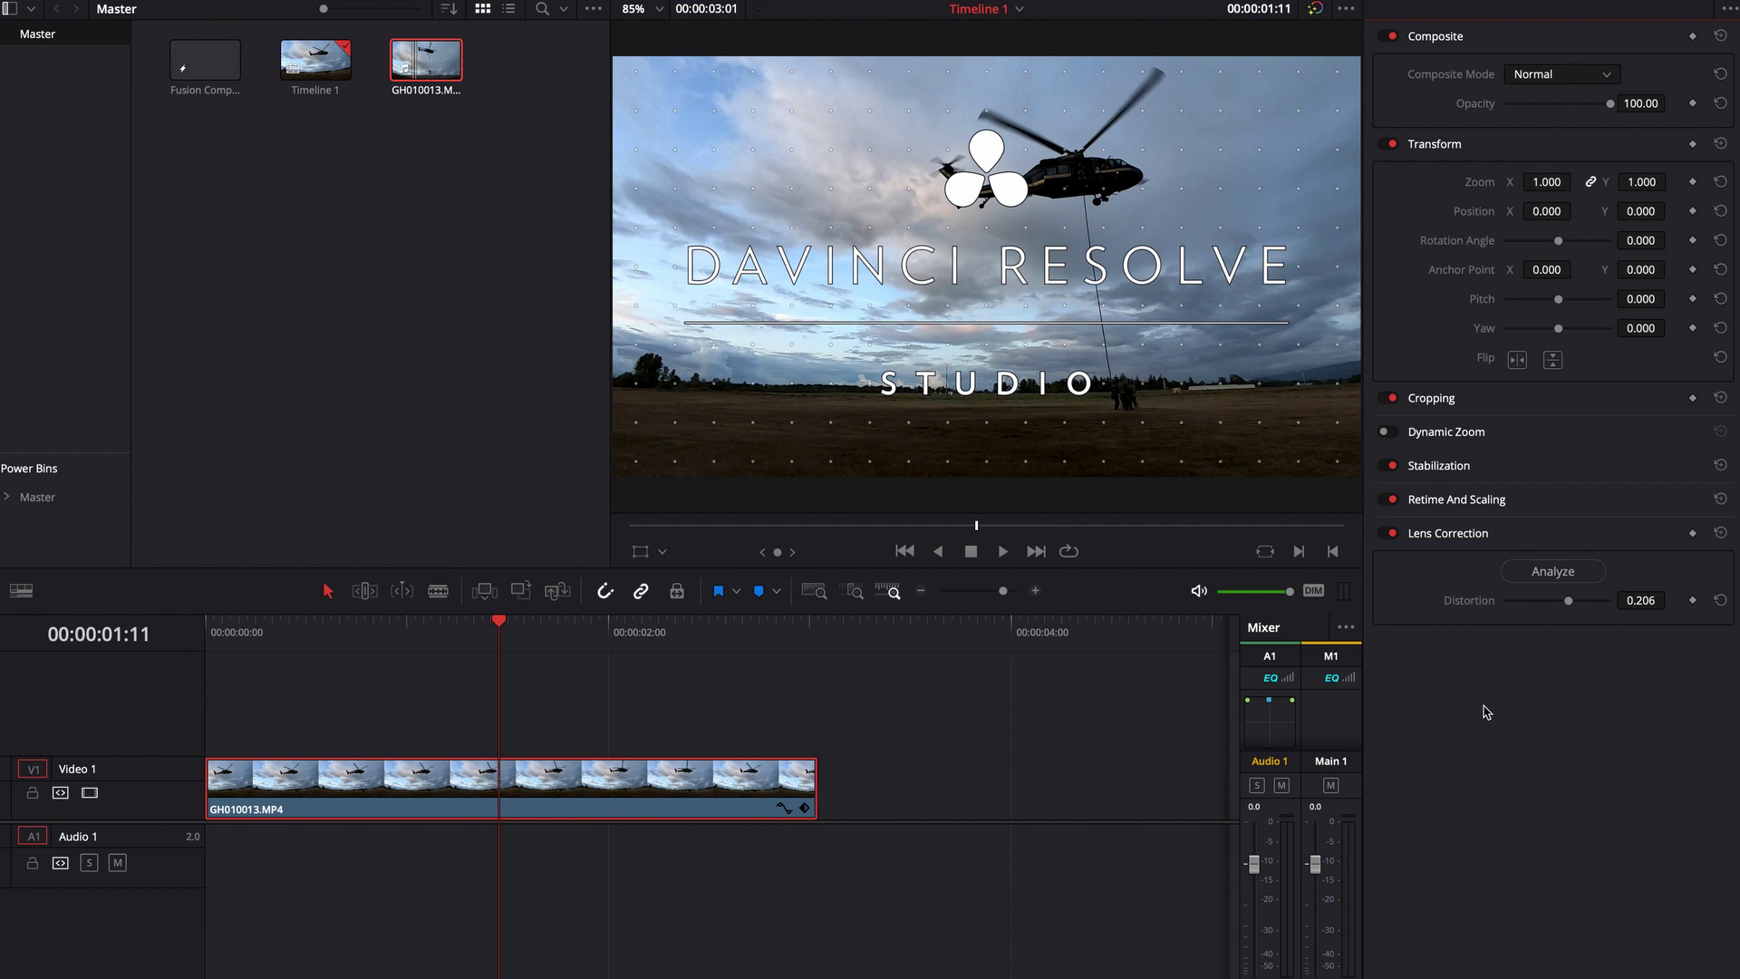
pyautogui.click(1641, 600)
pyautogui.rightClick(1645, 603)
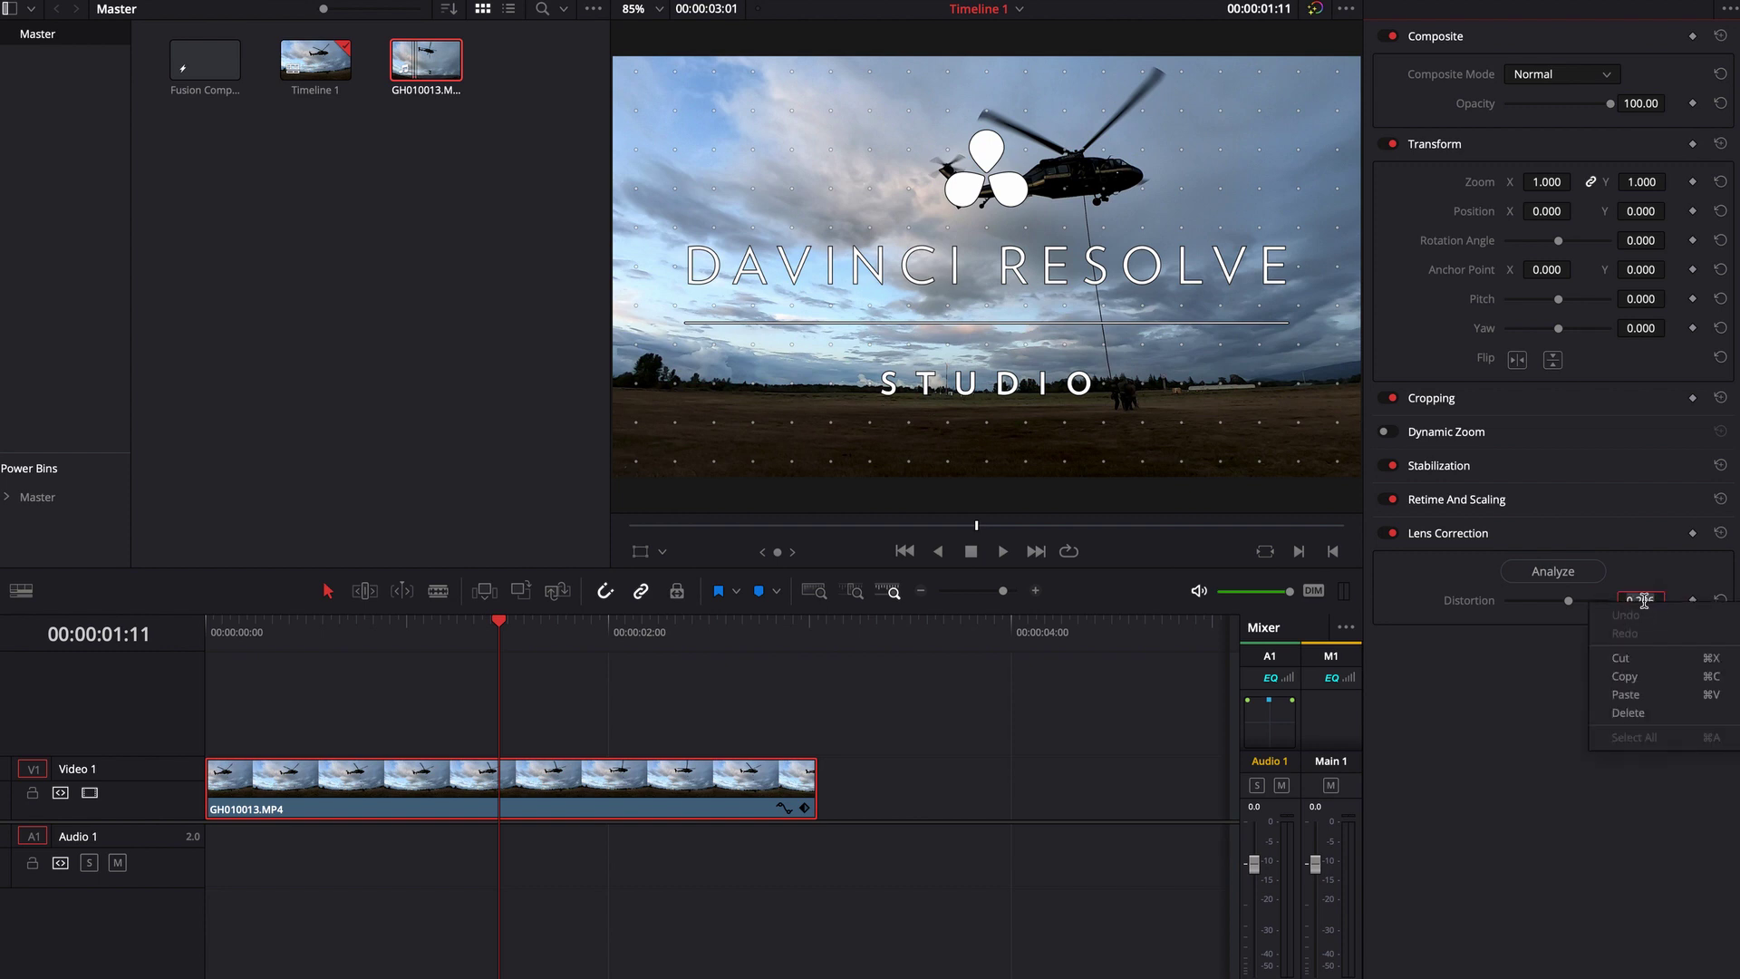
pyautogui.click(1631, 687)
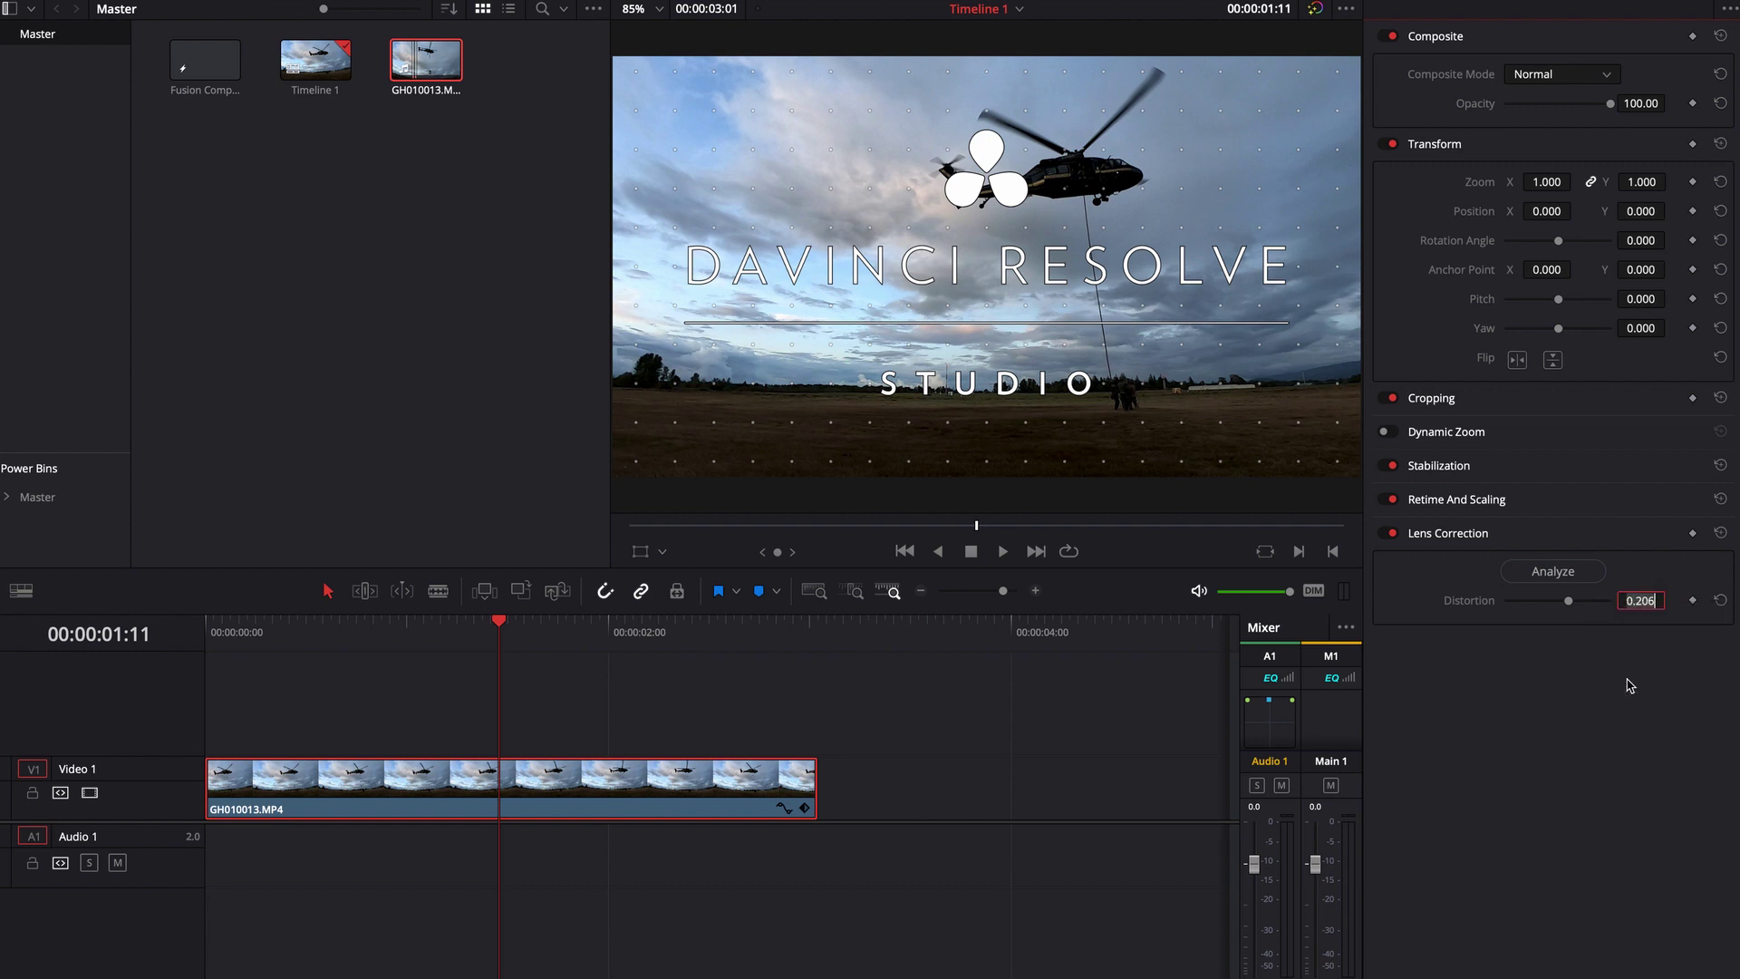
# - Dismiss the Studio upgrade notice with Not Yet and turn Lens Correction off
pyautogui.click(1393, 534)
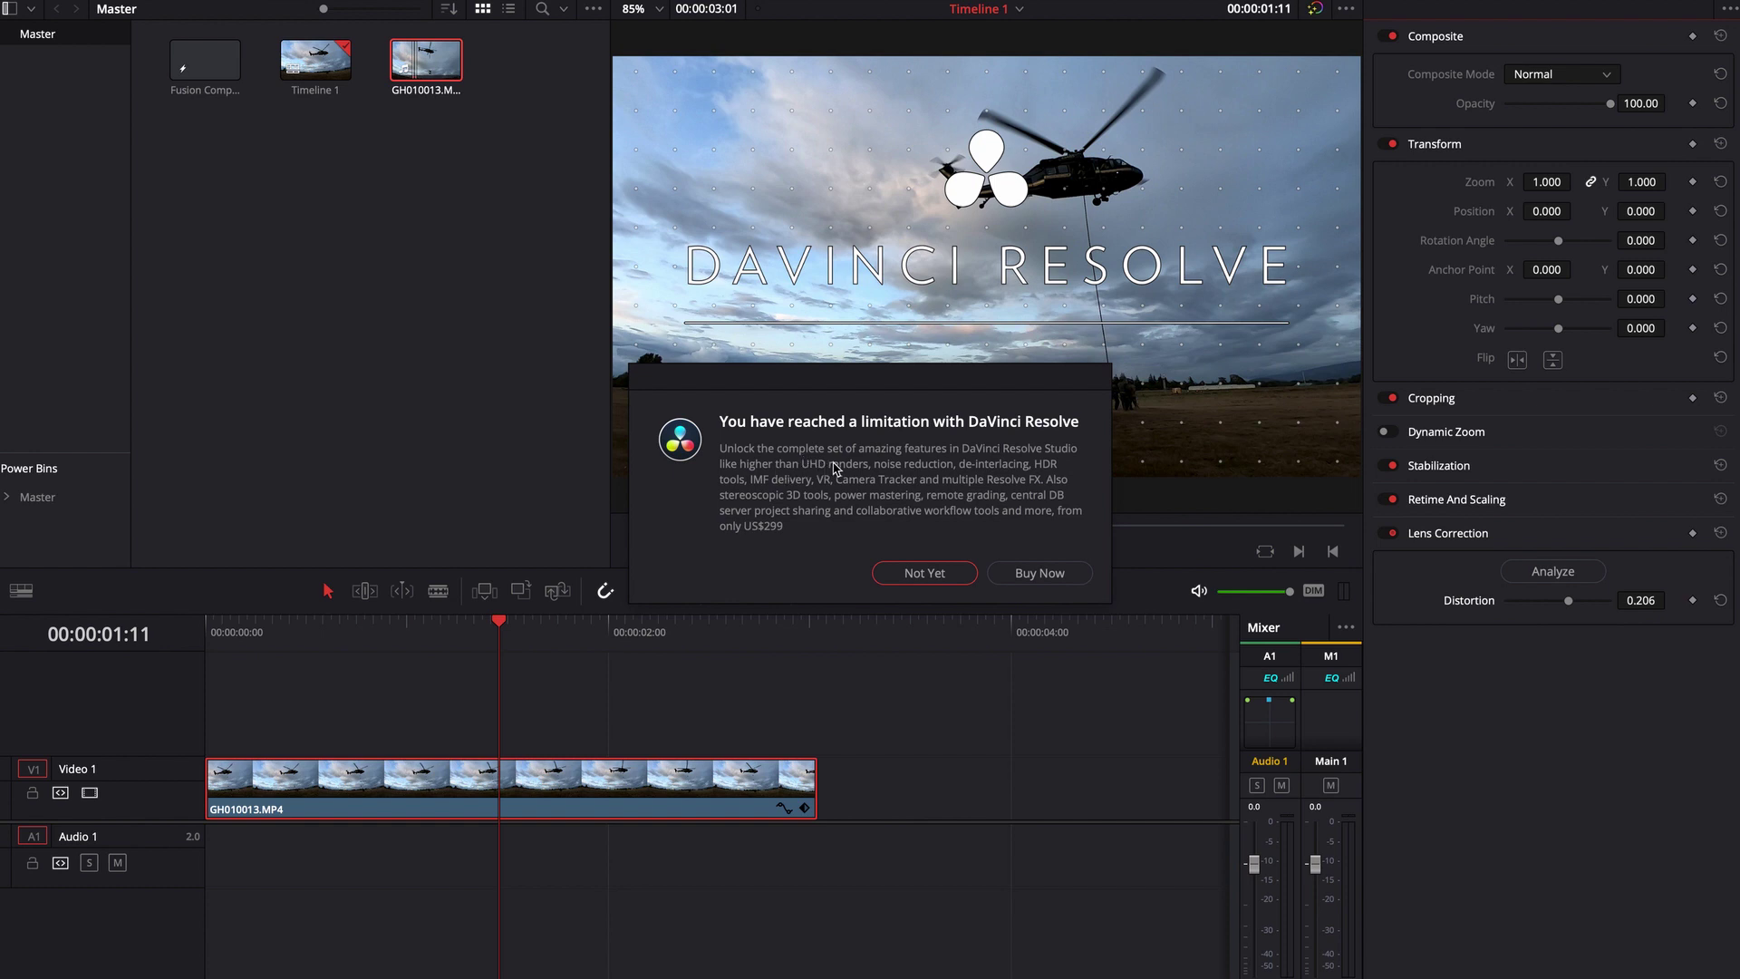
pyautogui.click(939, 580)
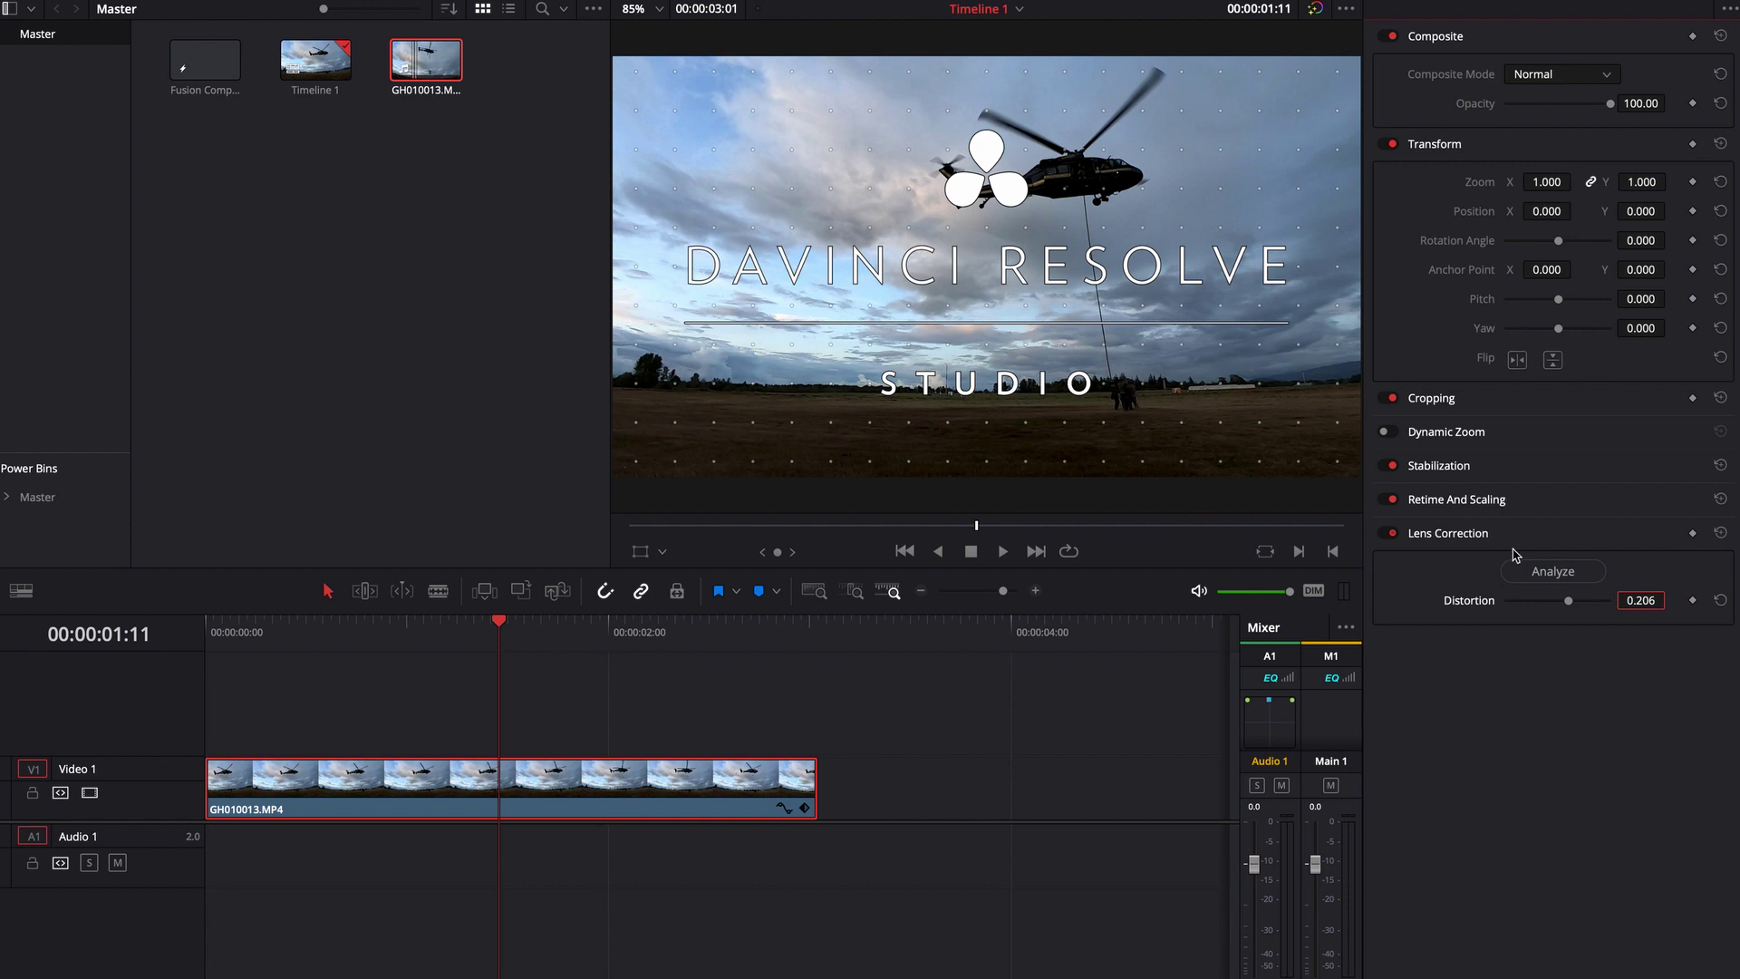
pyautogui.click(1389, 535)
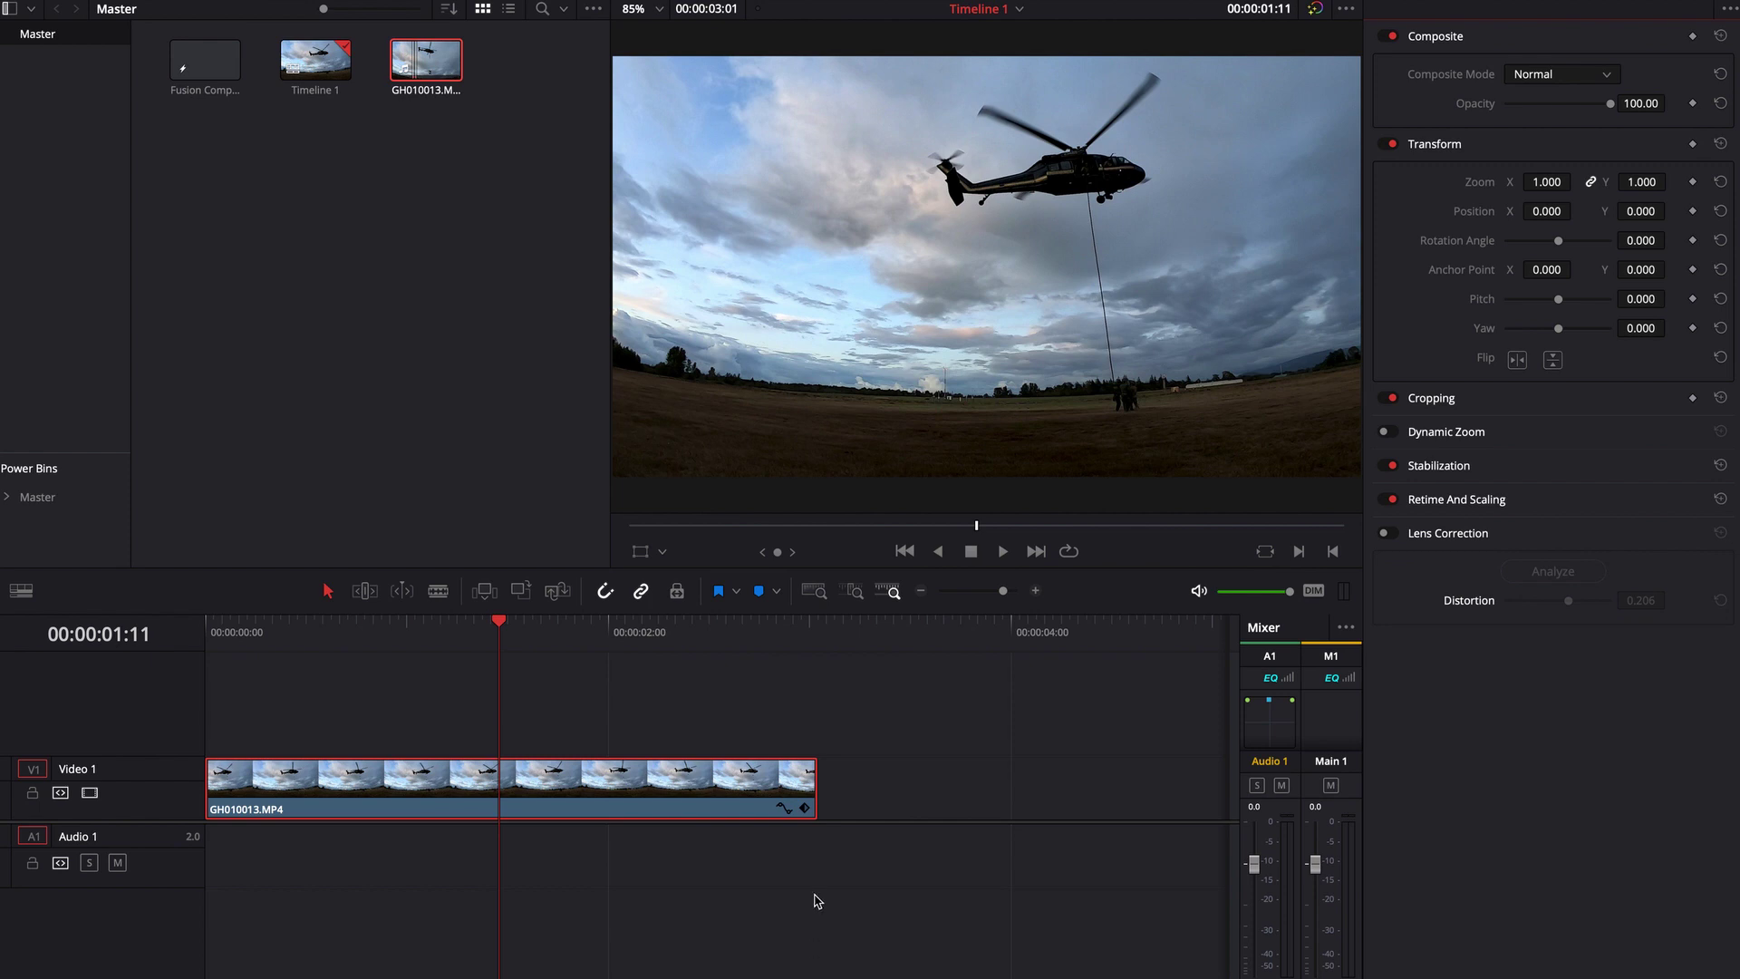
# - In Fusion, insert a Lens Distort node between MediaIn1 and MediaOut1
pyautogui.hotkey('shift', '5')
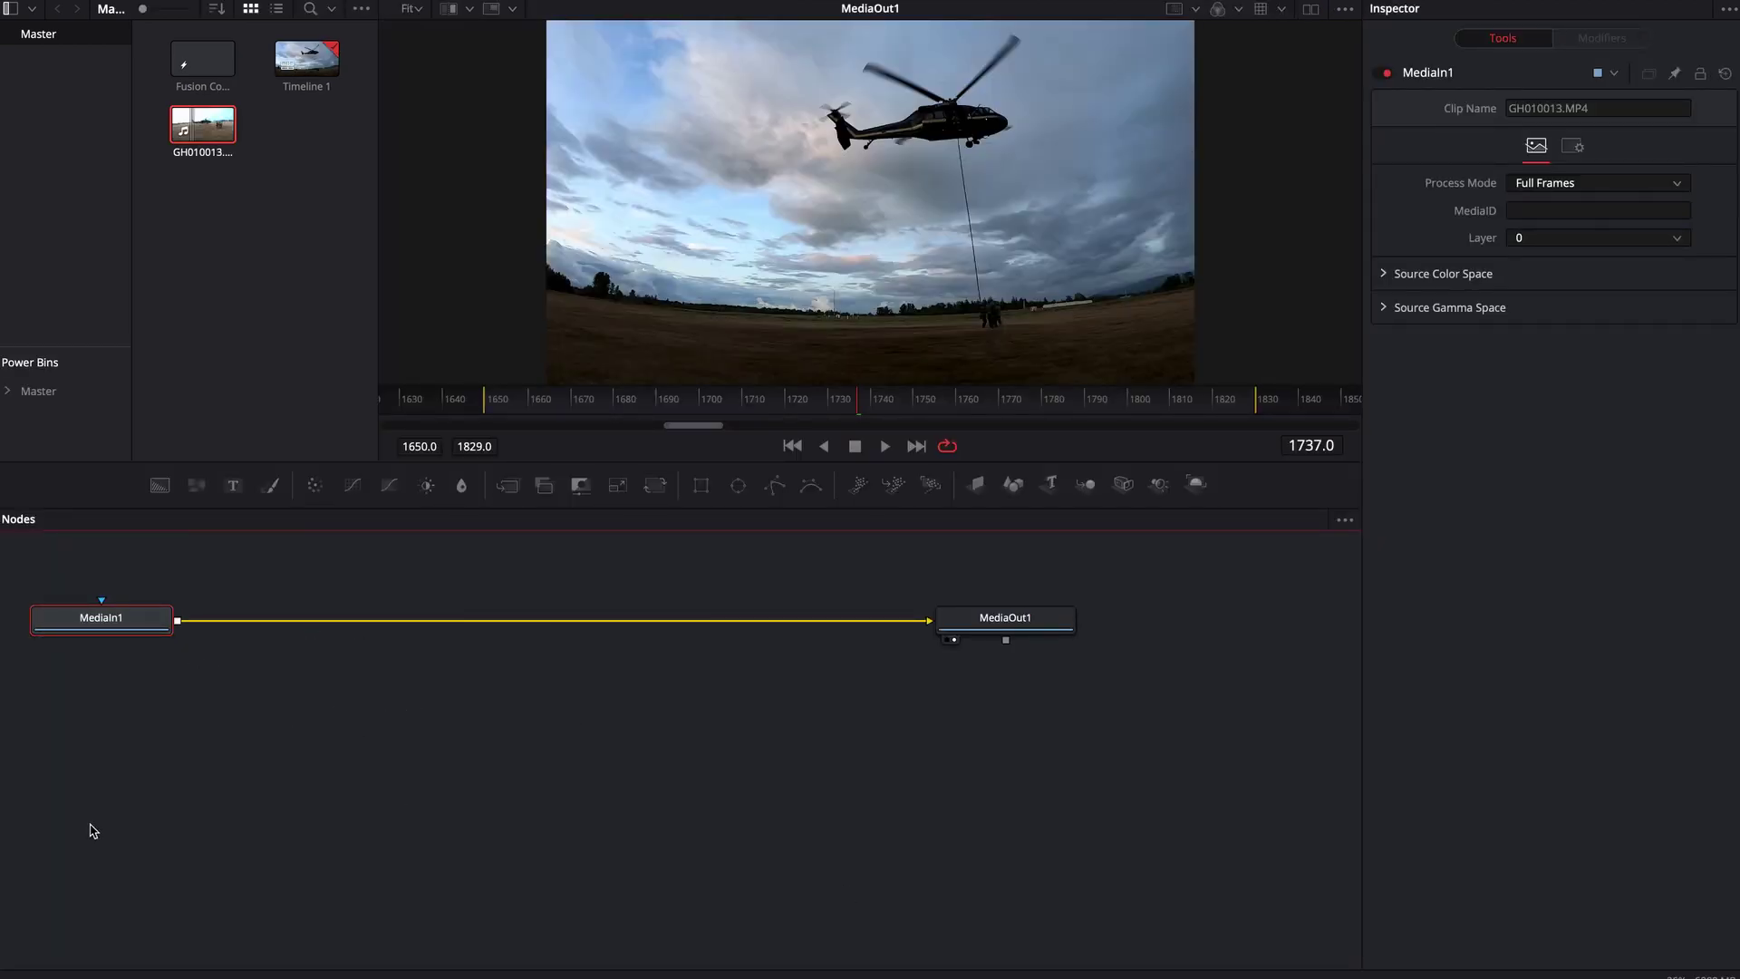
pyautogui.hotkey('shift', 'space')
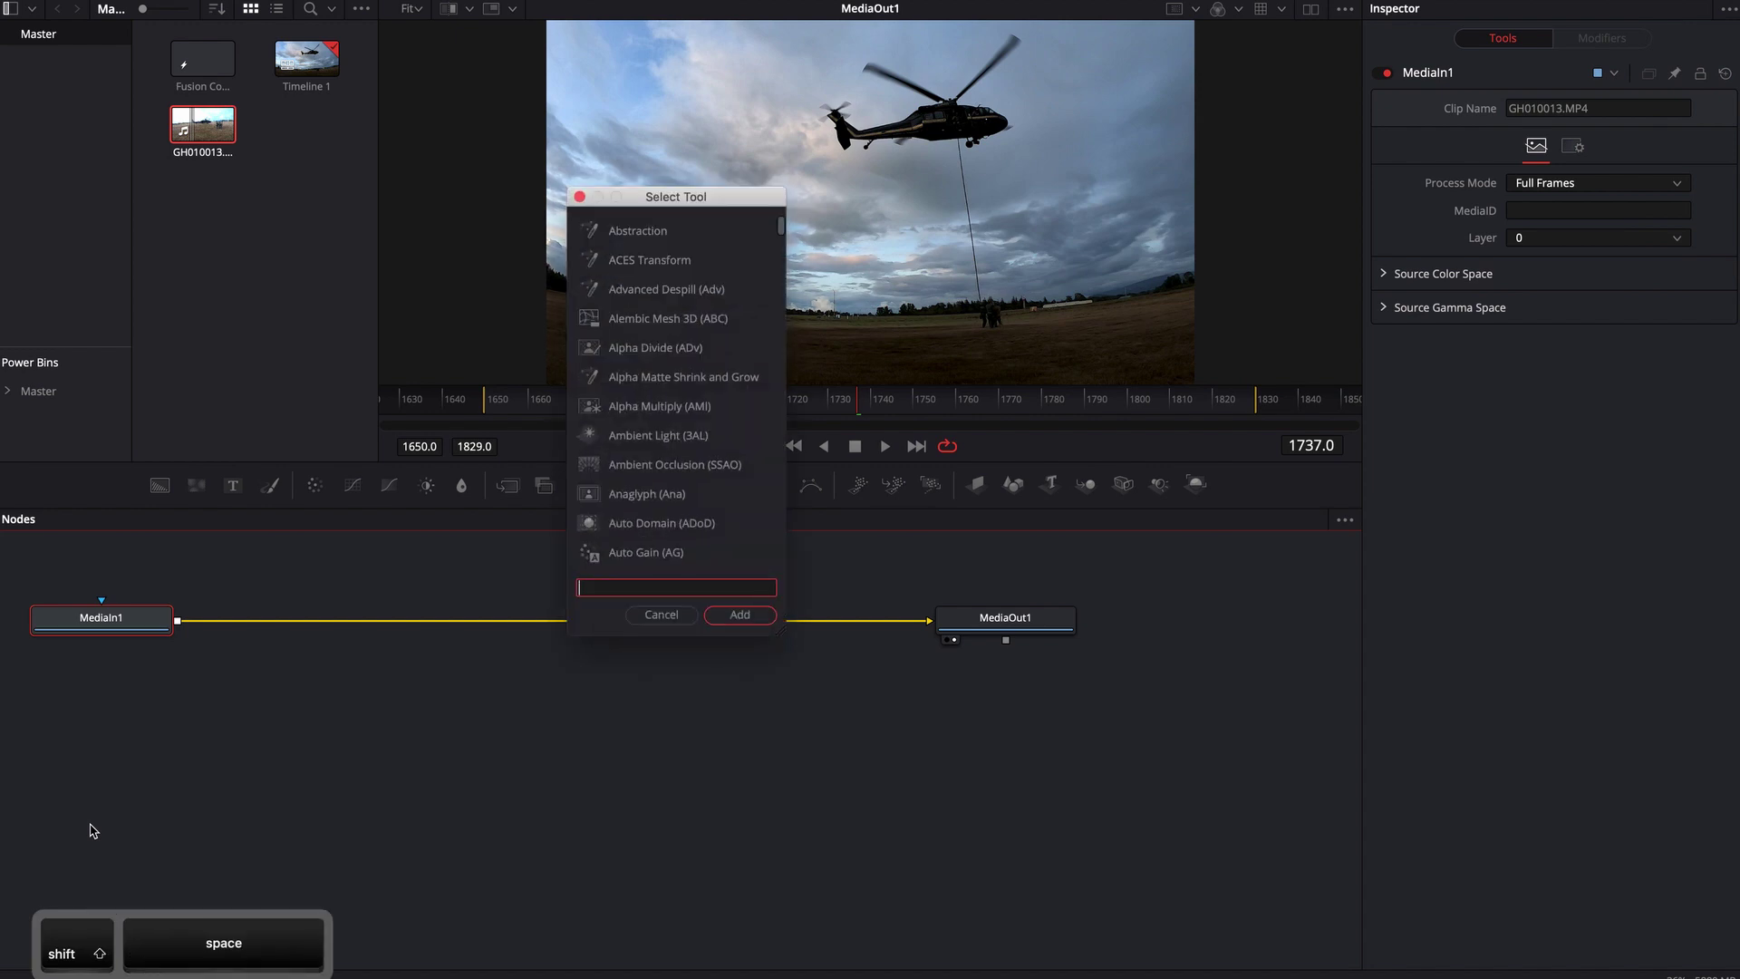
pyautogui.write('lens')
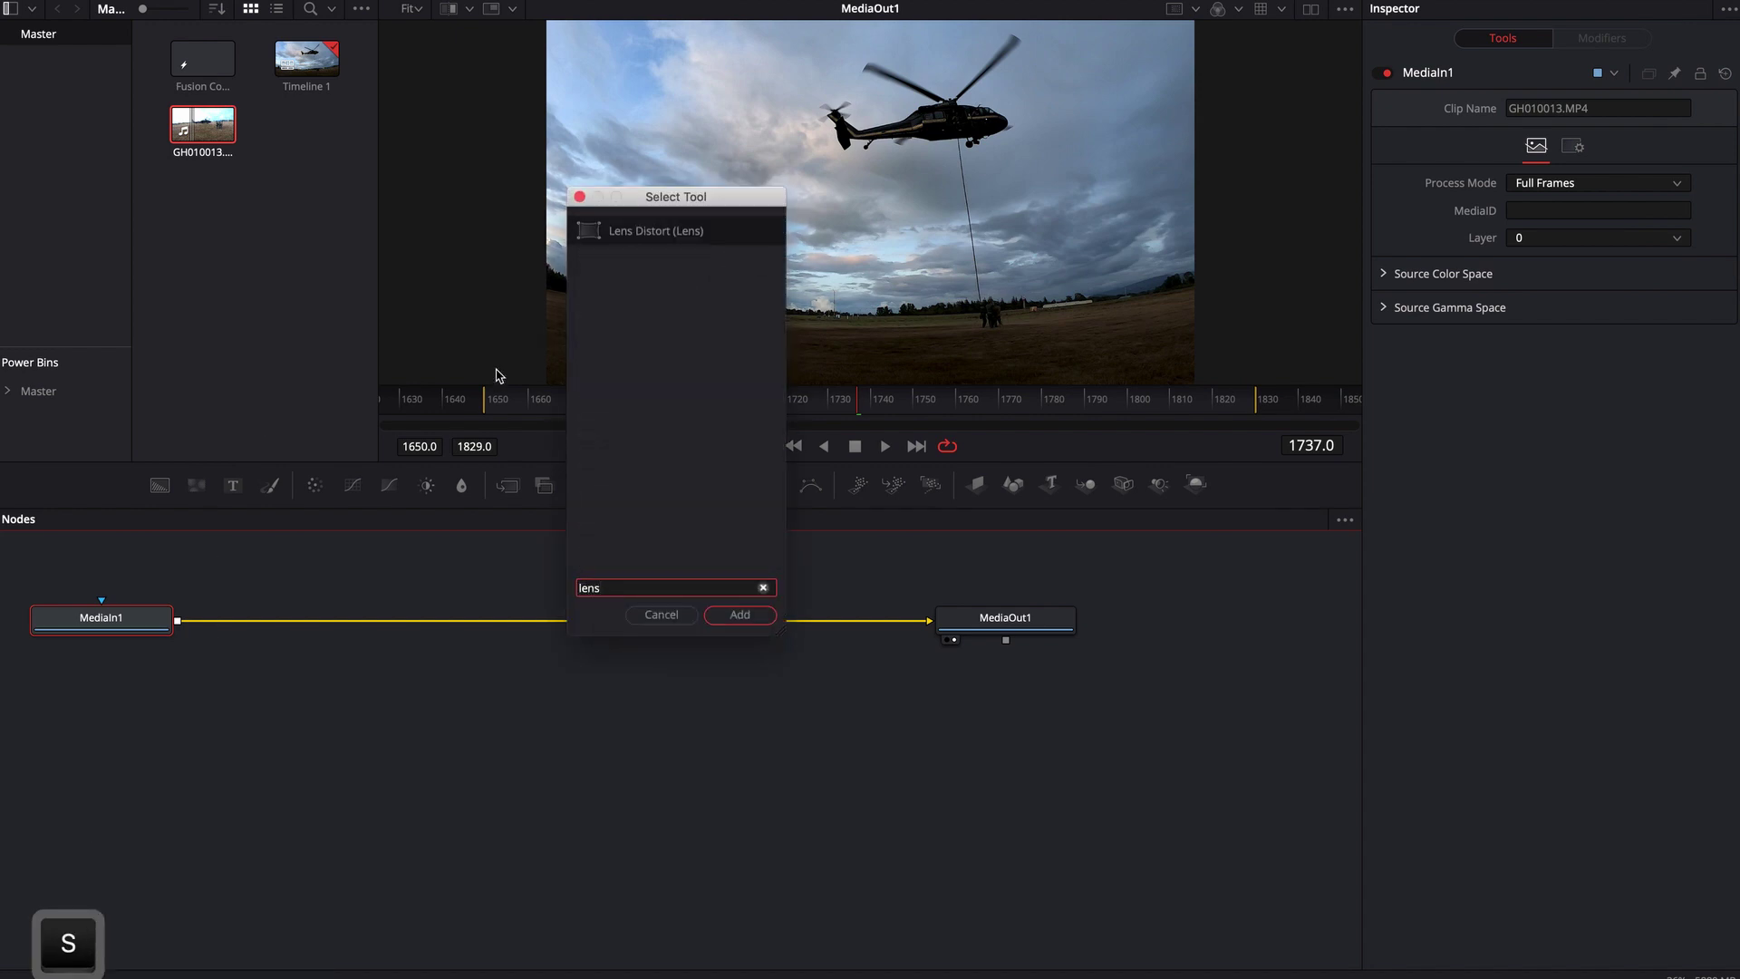
pyautogui.click(737, 617)
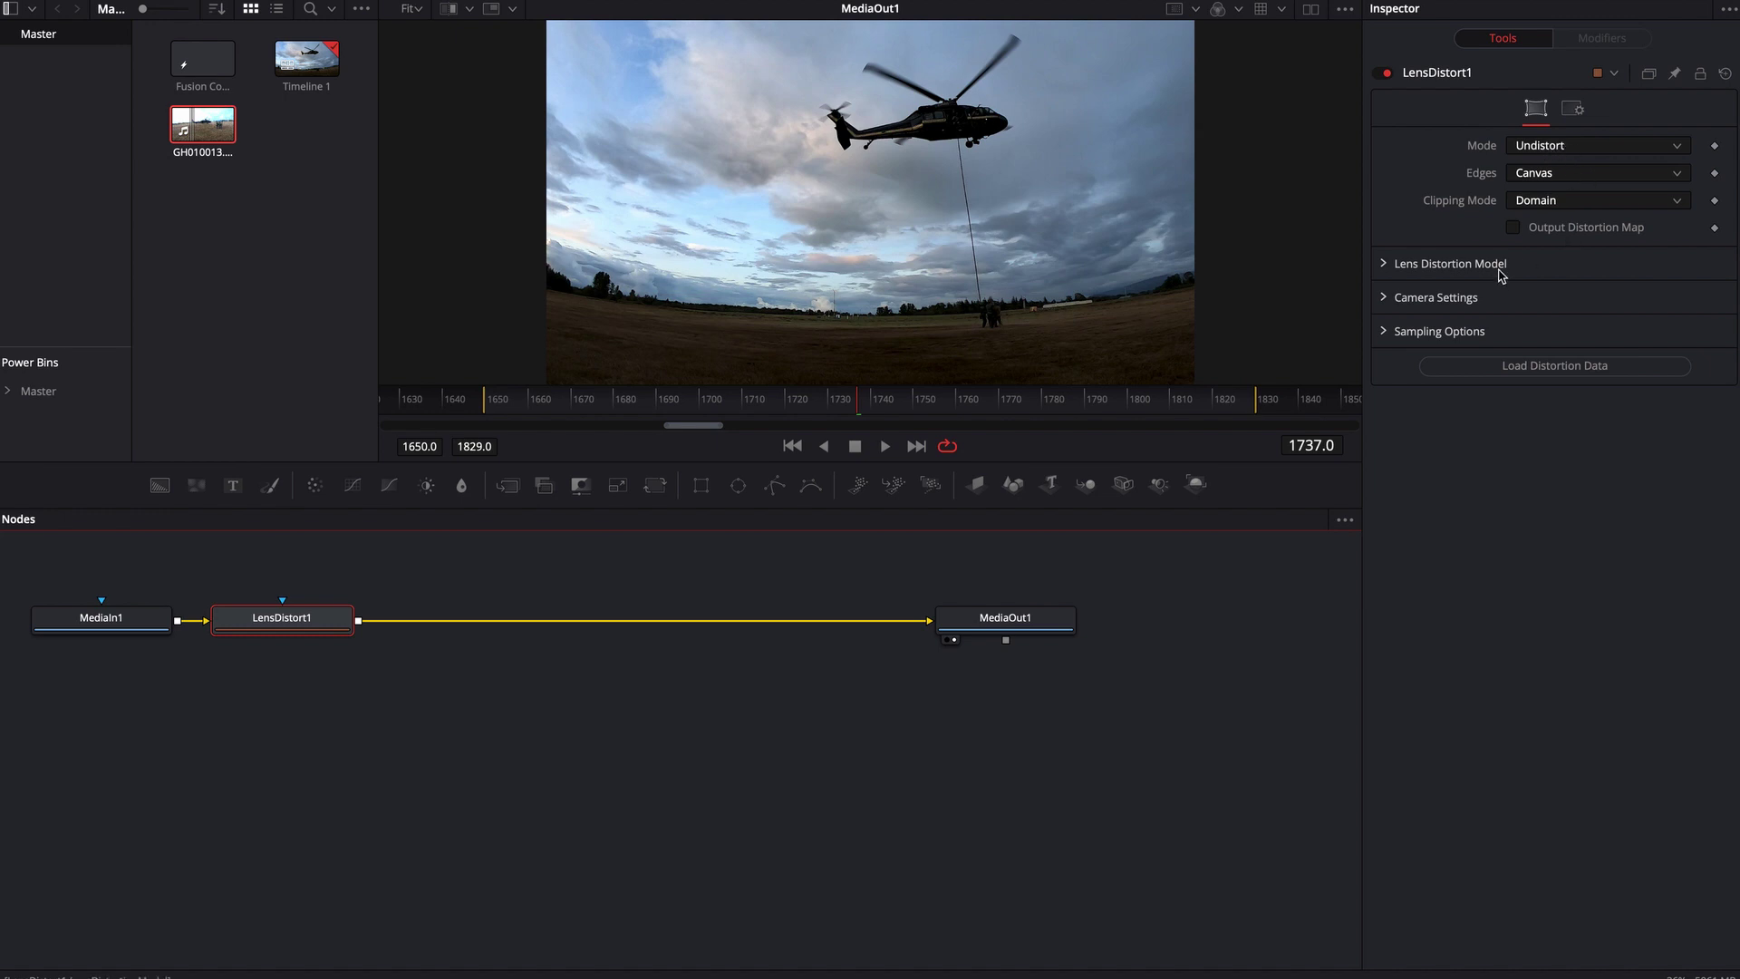
# - Paste 0.206 into the Lens Distortion Model's Distortion field
pyautogui.click(1387, 262)
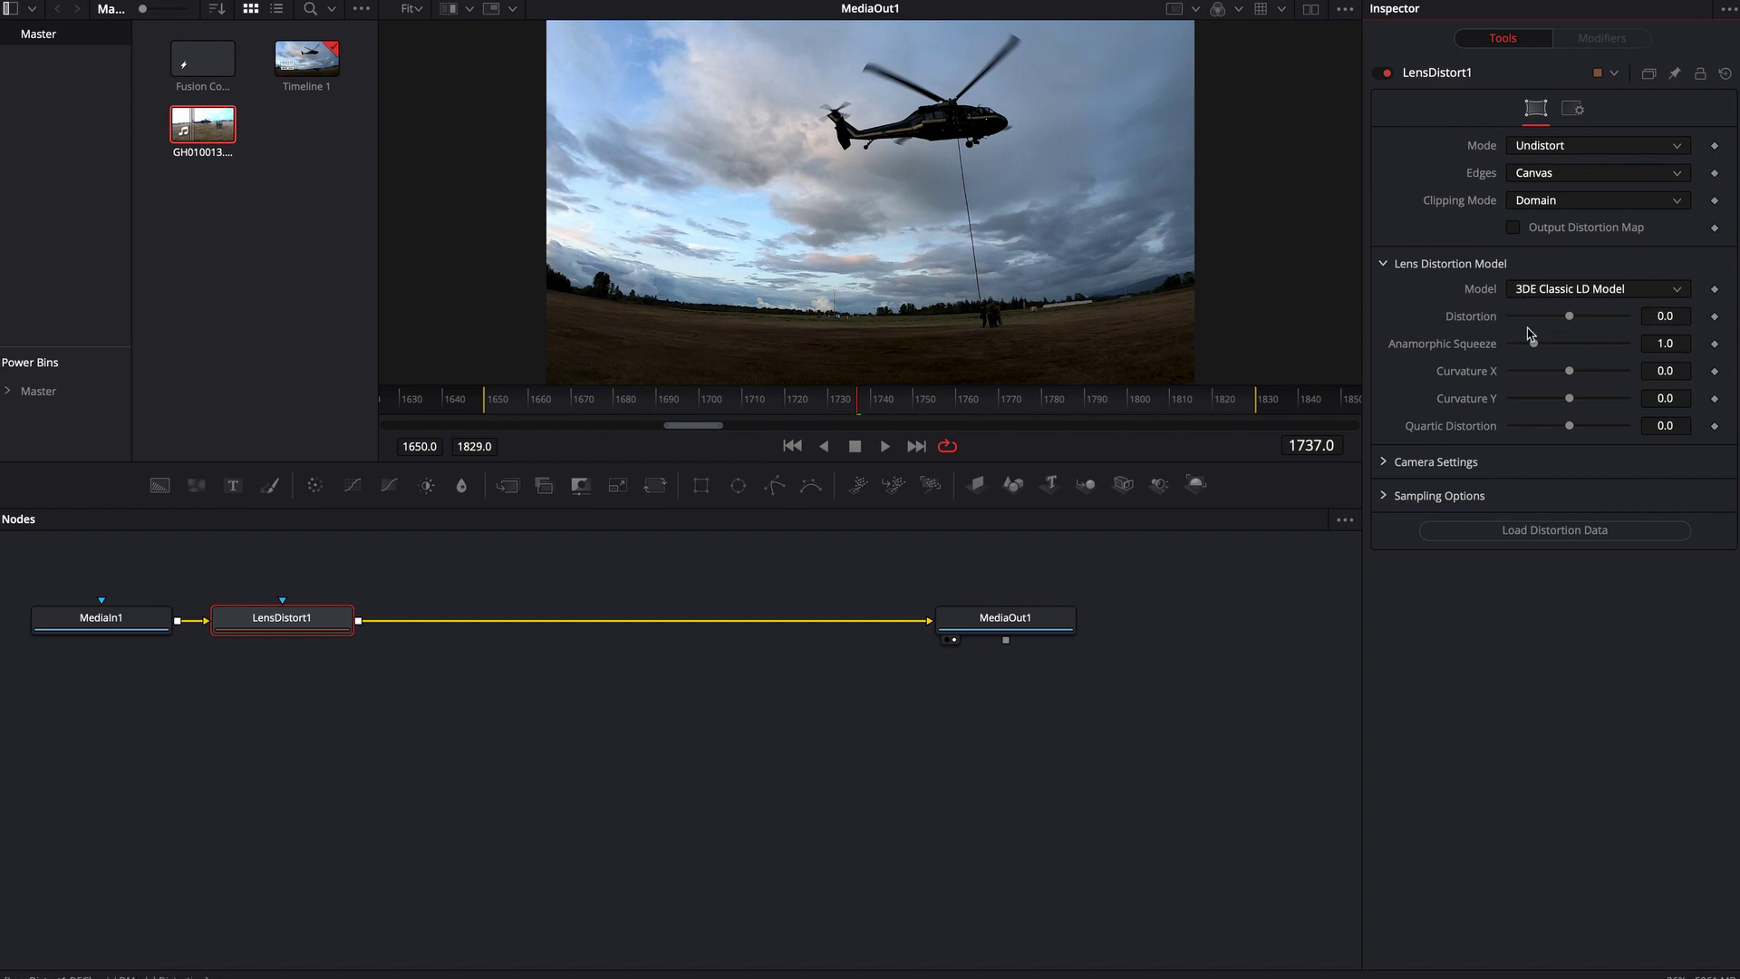
pyautogui.click(1670, 315)
pyautogui.press('super')
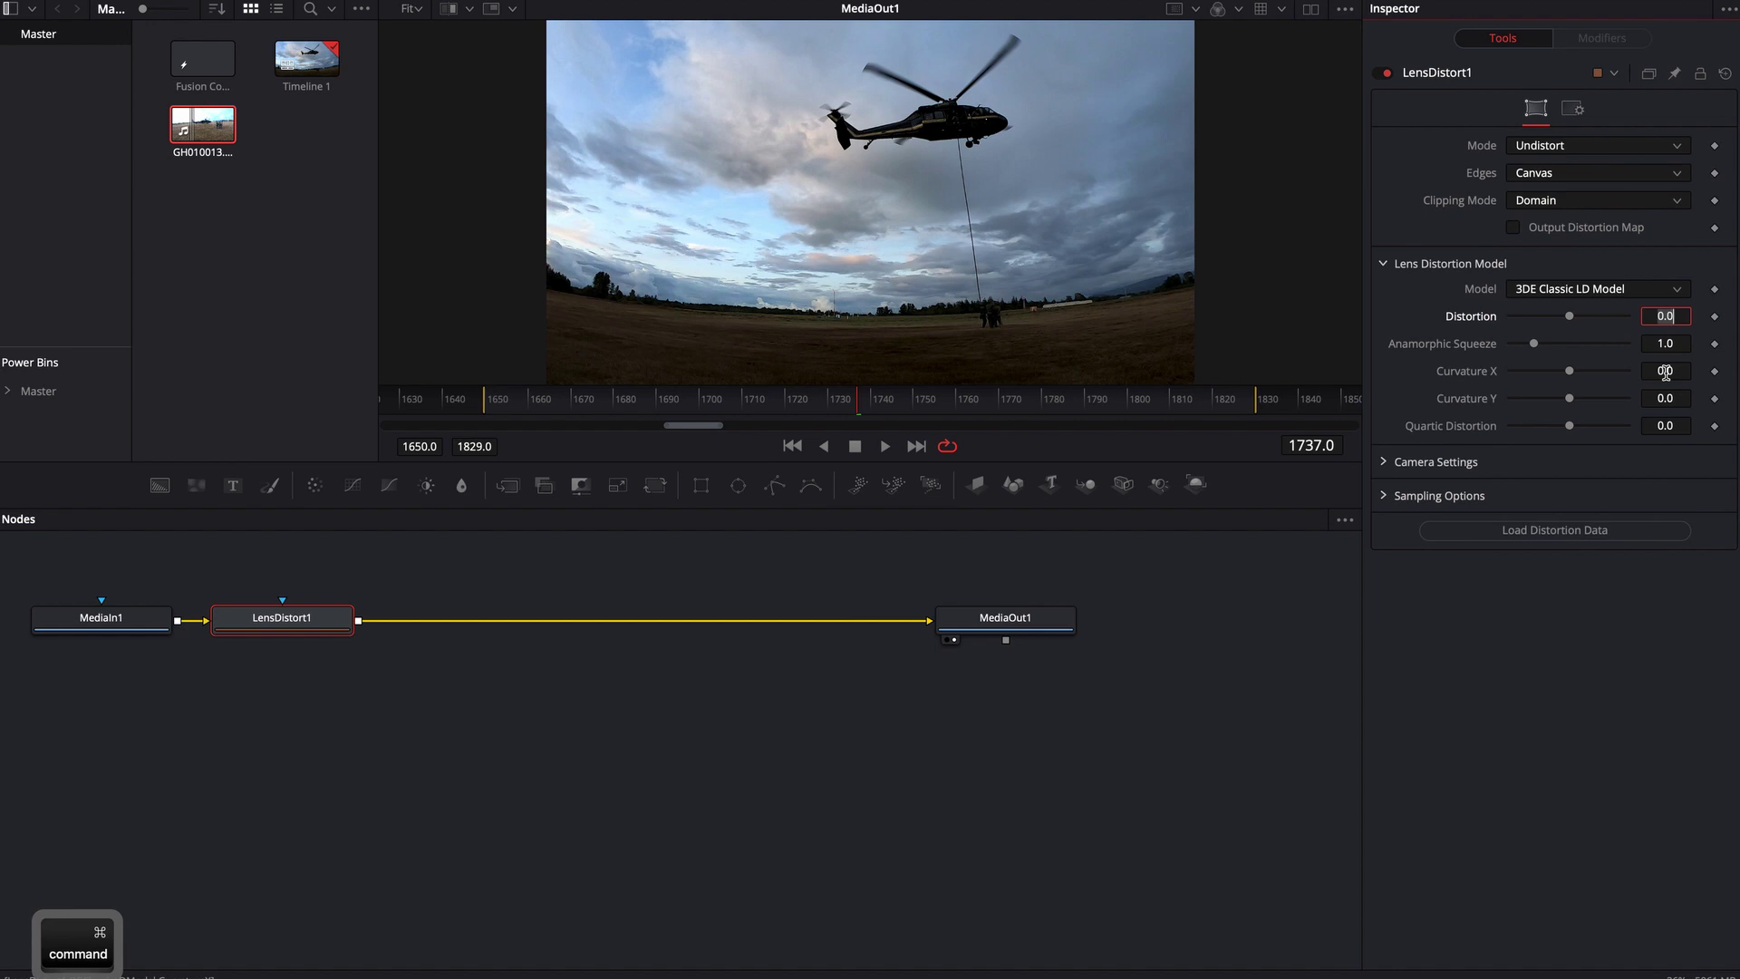
pyautogui.write('0.206')
pyautogui.click(1505, 657)
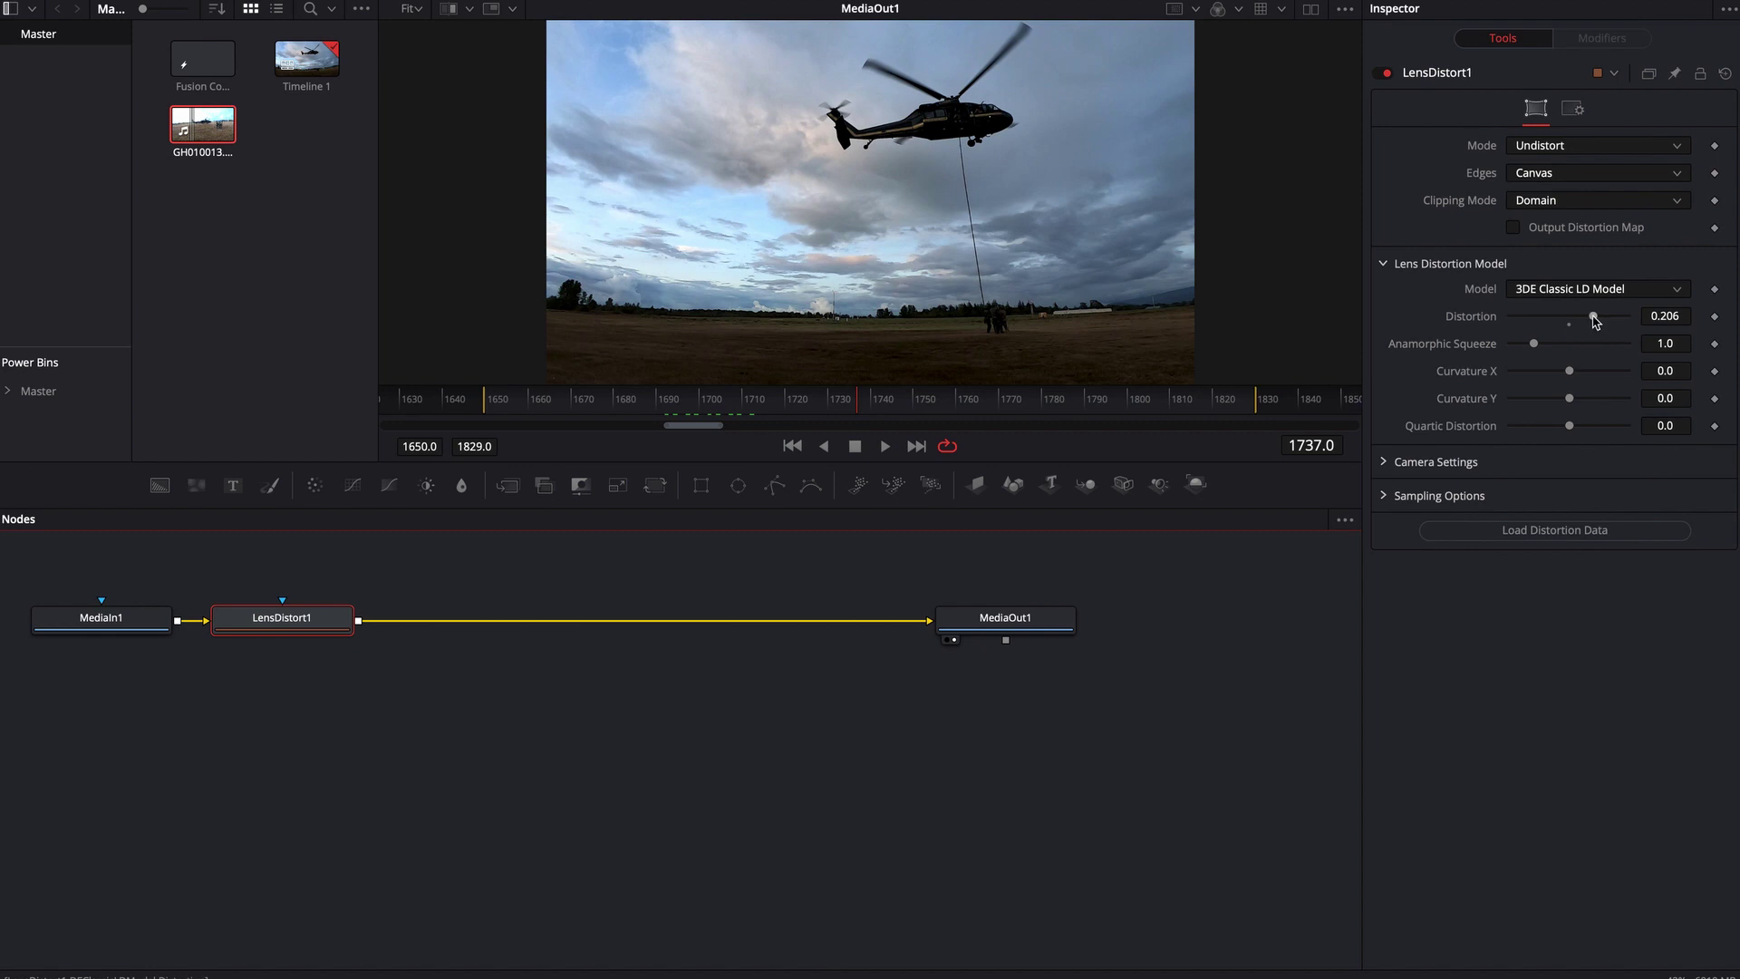
# - Nudge LensDistort1's Distortion slider up to 0.262, then deselect the node
pyautogui.moveTo(1595, 320); pyautogui.dragTo(1600, 319)
pyautogui.click(427, 727)
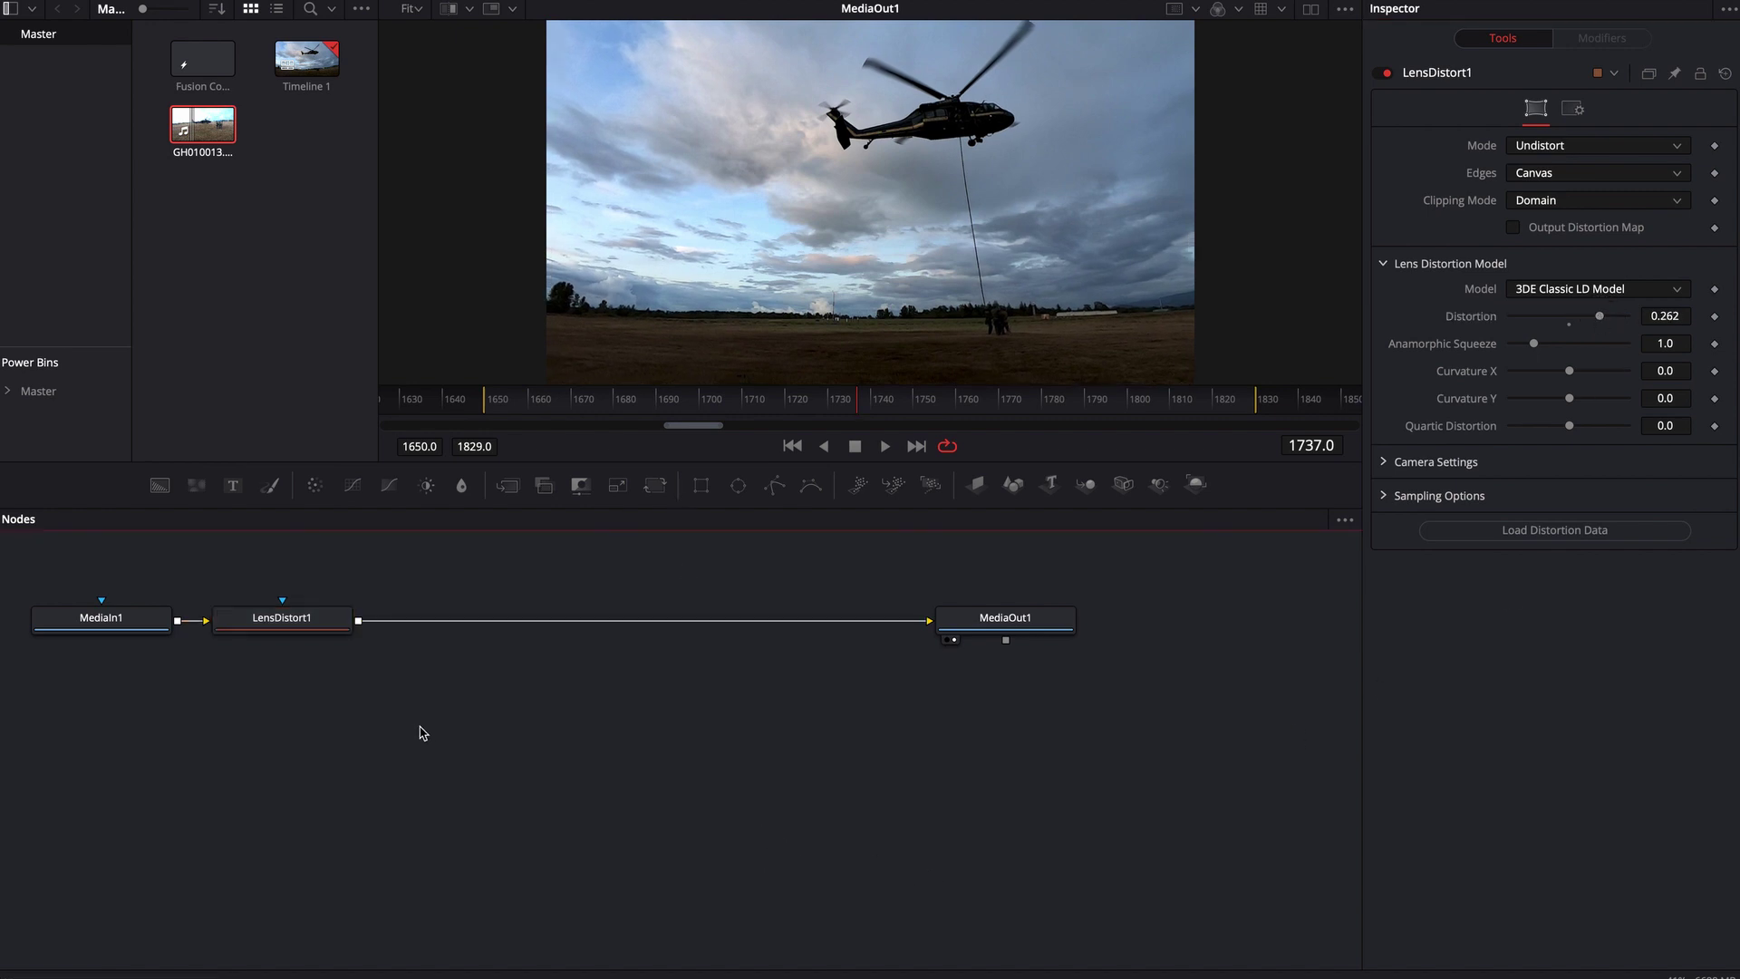
# - Add Rectangle1 and Merge1, wiring LensDistort1 and Rectangle1 through Merge1 into MediaOut1
pyautogui.moveTo(152, 581); pyautogui.dragTo(286, 720)
pyautogui.click(702, 486)
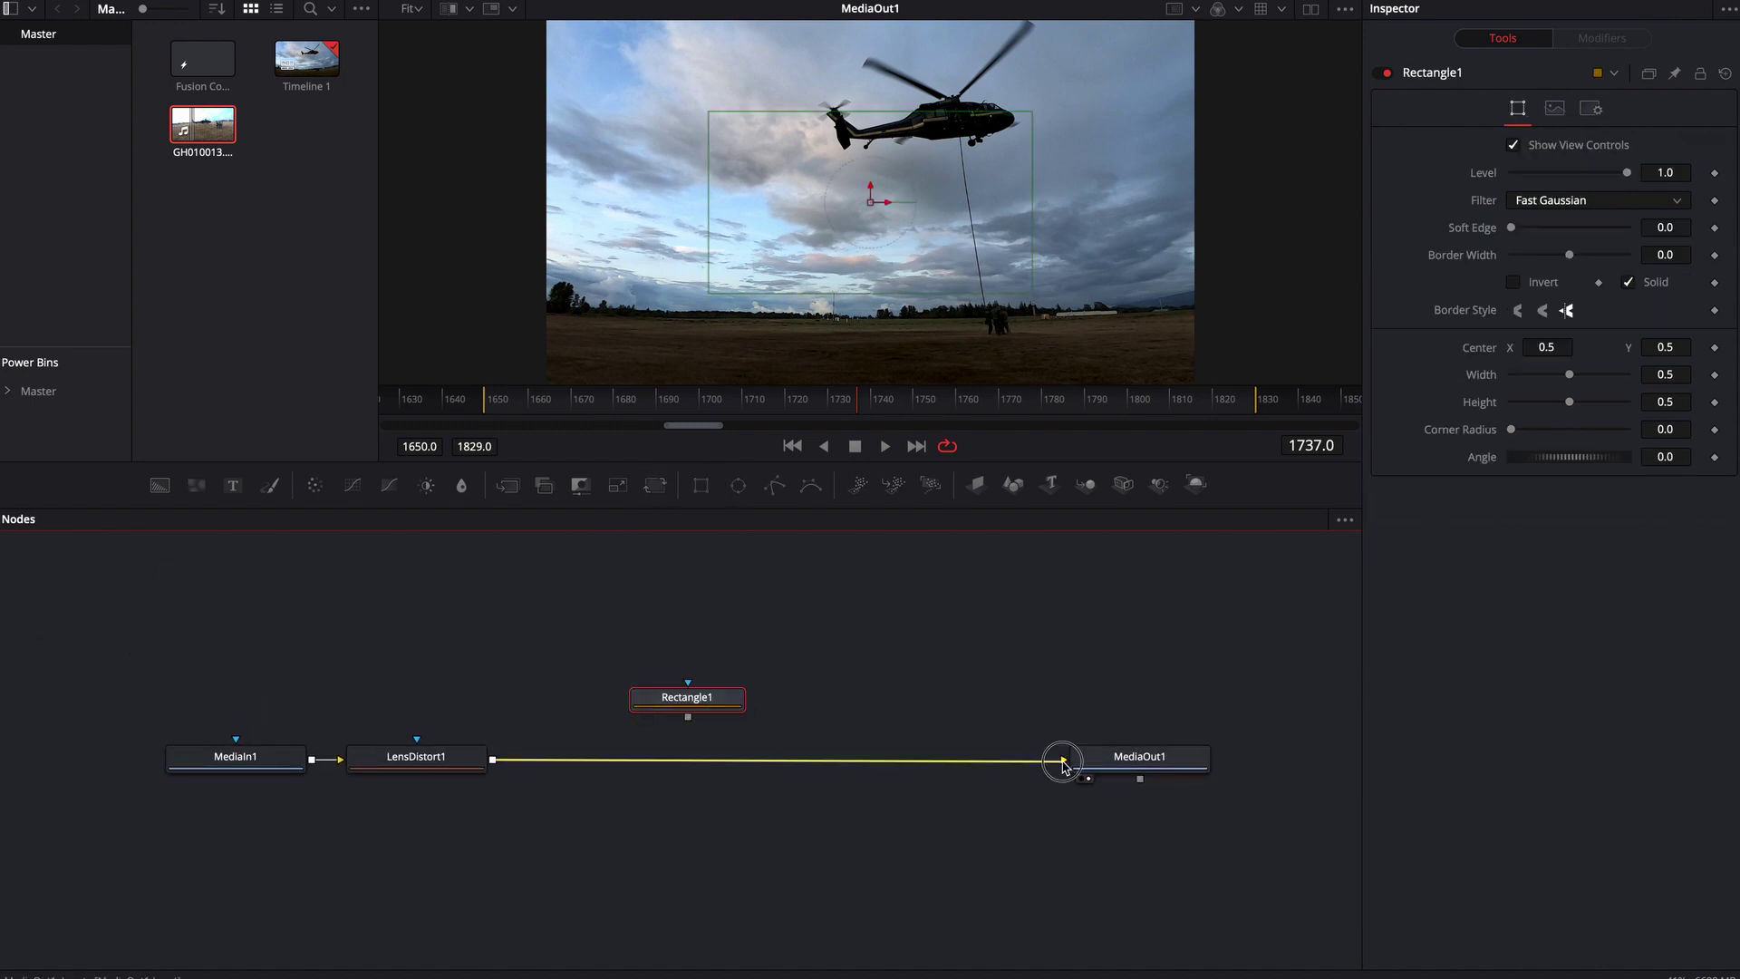
pyautogui.moveTo(1057, 758); pyautogui.dragTo(630, 843)
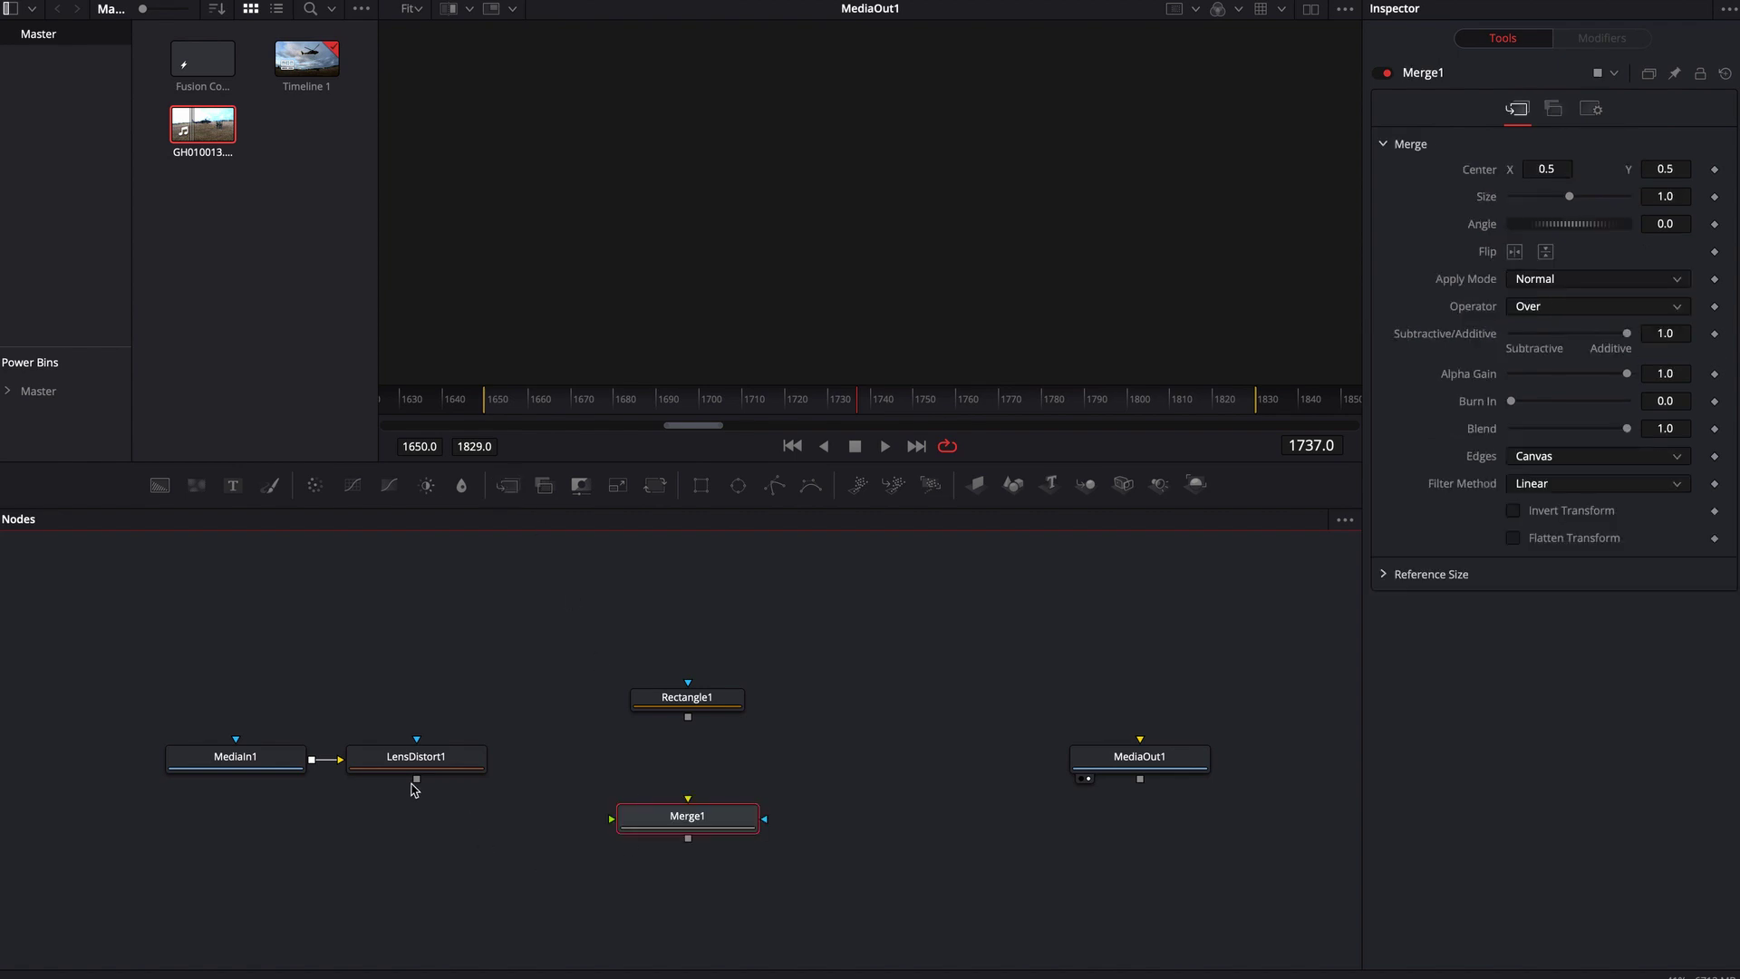
pyautogui.moveTo(417, 778); pyautogui.dragTo(635, 819)
pyautogui.moveTo(688, 718); pyautogui.dragTo(691, 816)
pyautogui.click(702, 837)
pyautogui.moveTo(1065, 760); pyautogui.dragTo(764, 819)
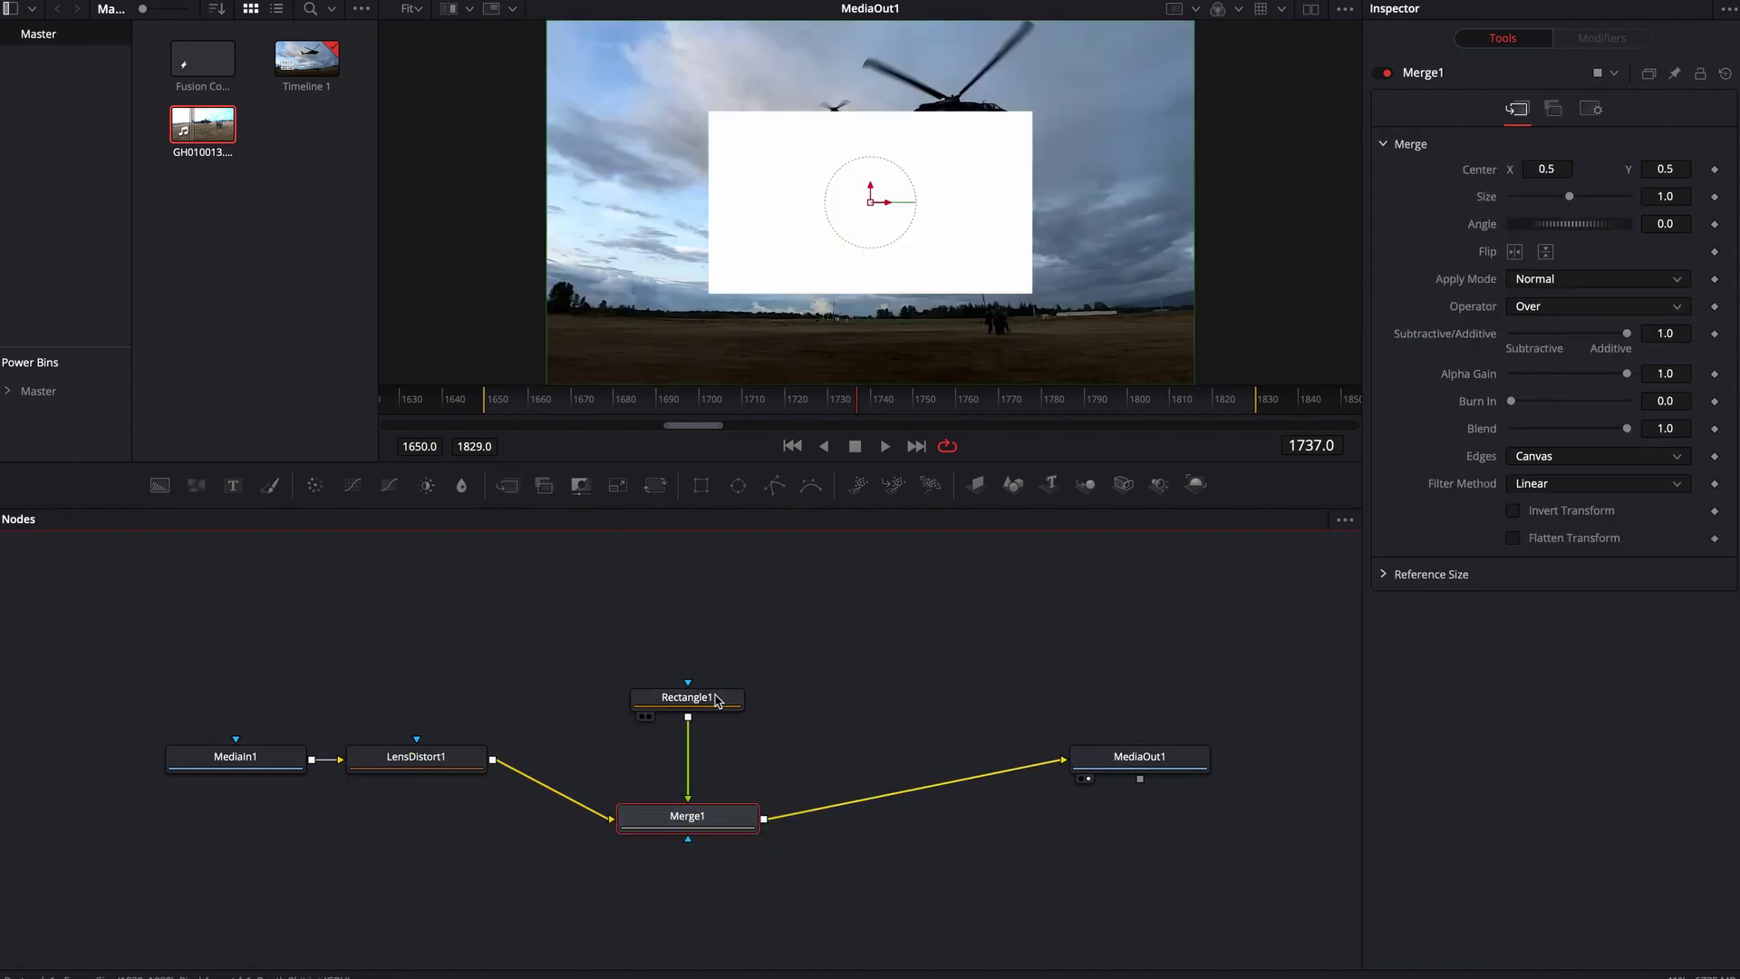
# - Widen the rectangle across the frame and move it down onto the horizon
pyautogui.click(688, 697)
pyautogui.moveTo(708, 194); pyautogui.dragTo(498, 194)
pyautogui.moveTo(874, 187); pyautogui.dragTo(873, 386)
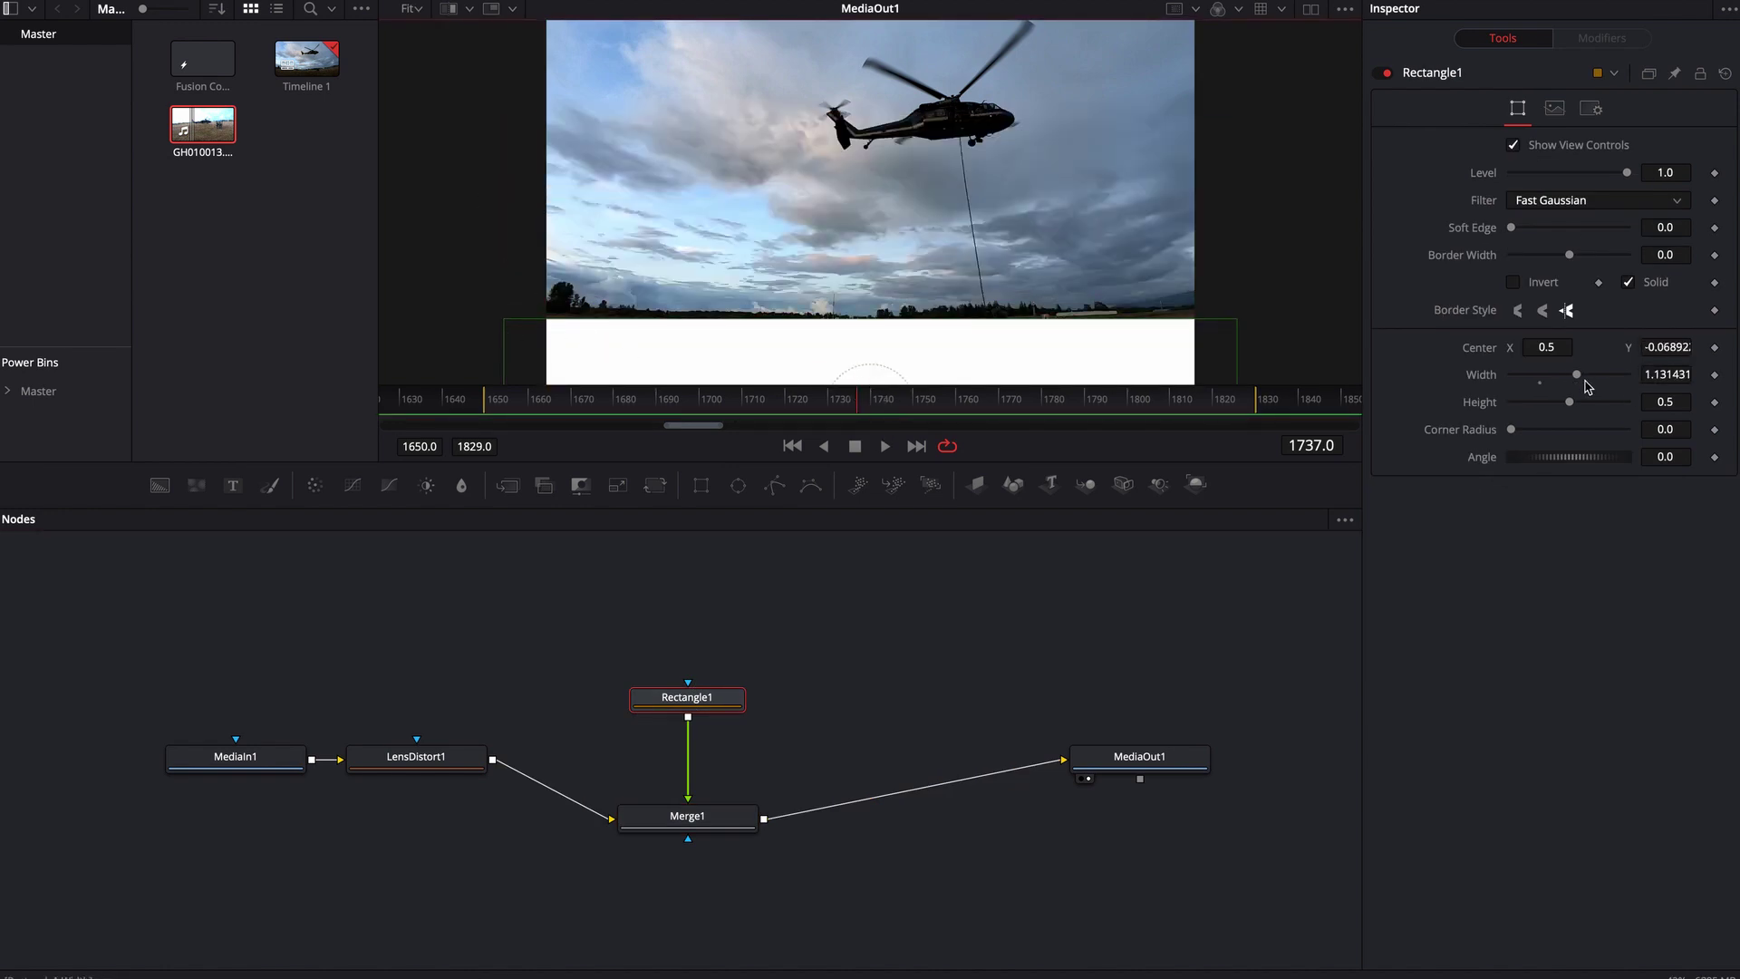
# - Raise LensDistort1's Distortion to 0.429, then box-select Rectangle1 and Merge1
pyautogui.click(416, 756)
pyautogui.moveTo(1600, 317); pyautogui.dragTo(1622, 324)
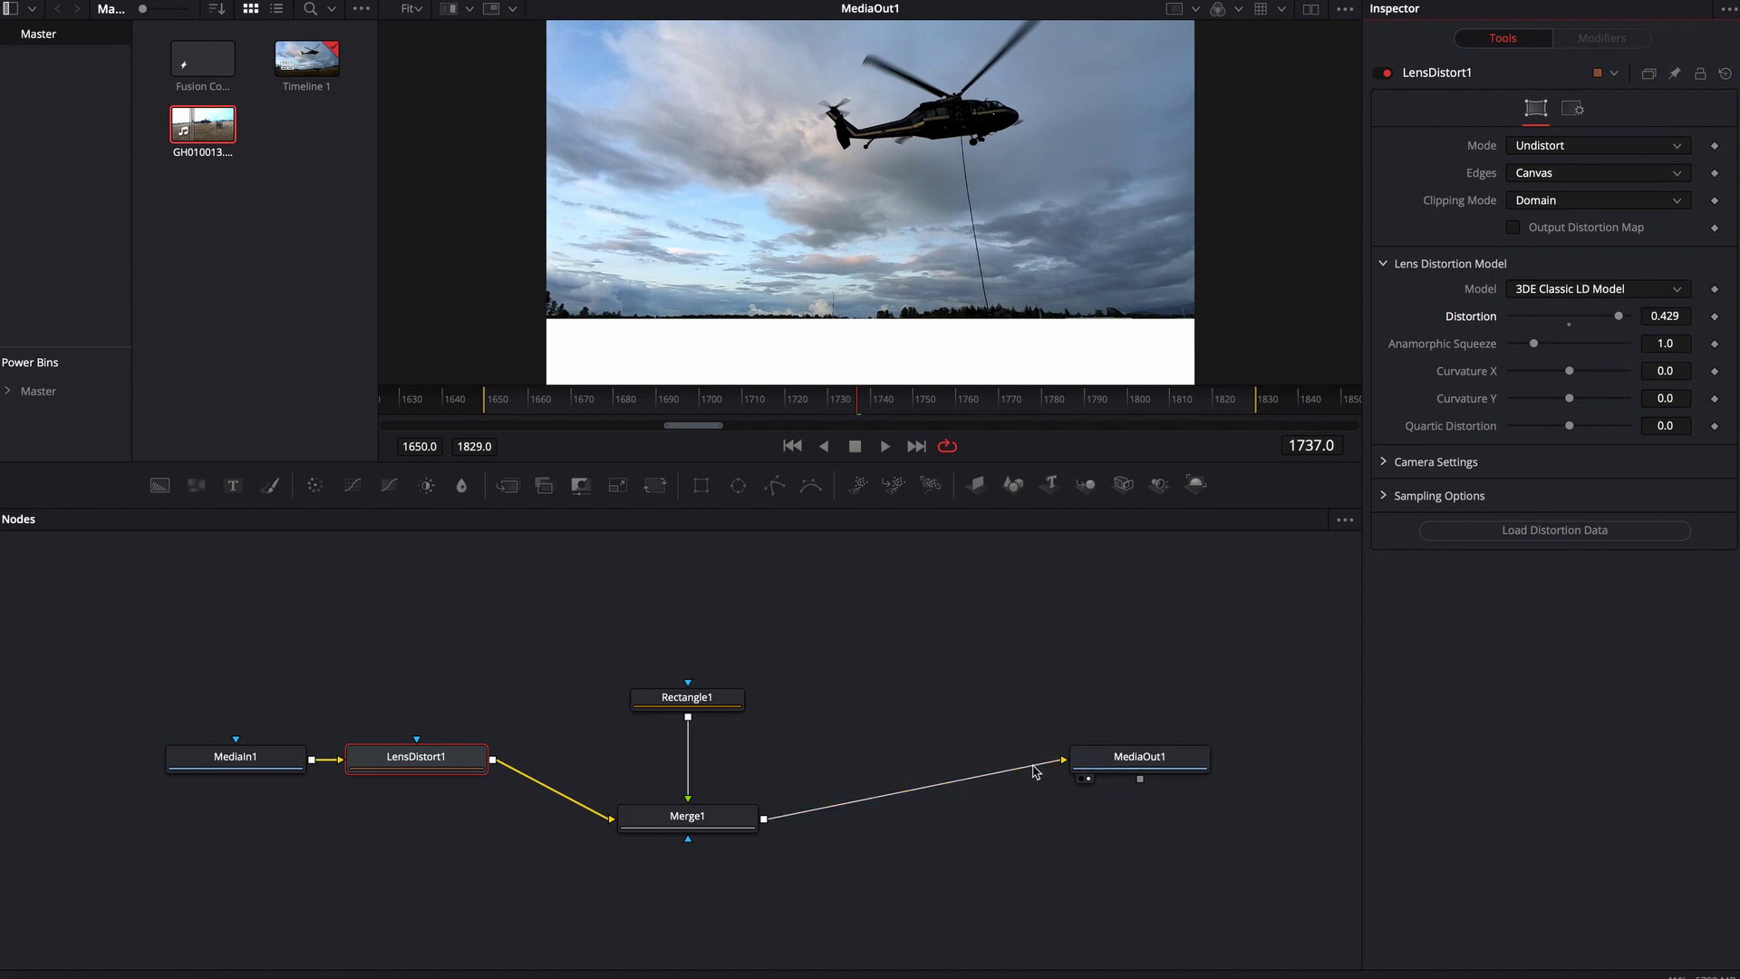
pyautogui.click(645, 775)
pyautogui.moveTo(603, 654); pyautogui.dragTo(698, 841)
pyautogui.moveTo(555, 626); pyautogui.dragTo(801, 888)
# - Delete the Rectangle1 and Merge1 guide nodes, then scroll the YouTube Studio comments
pyautogui.press('BackSpace')
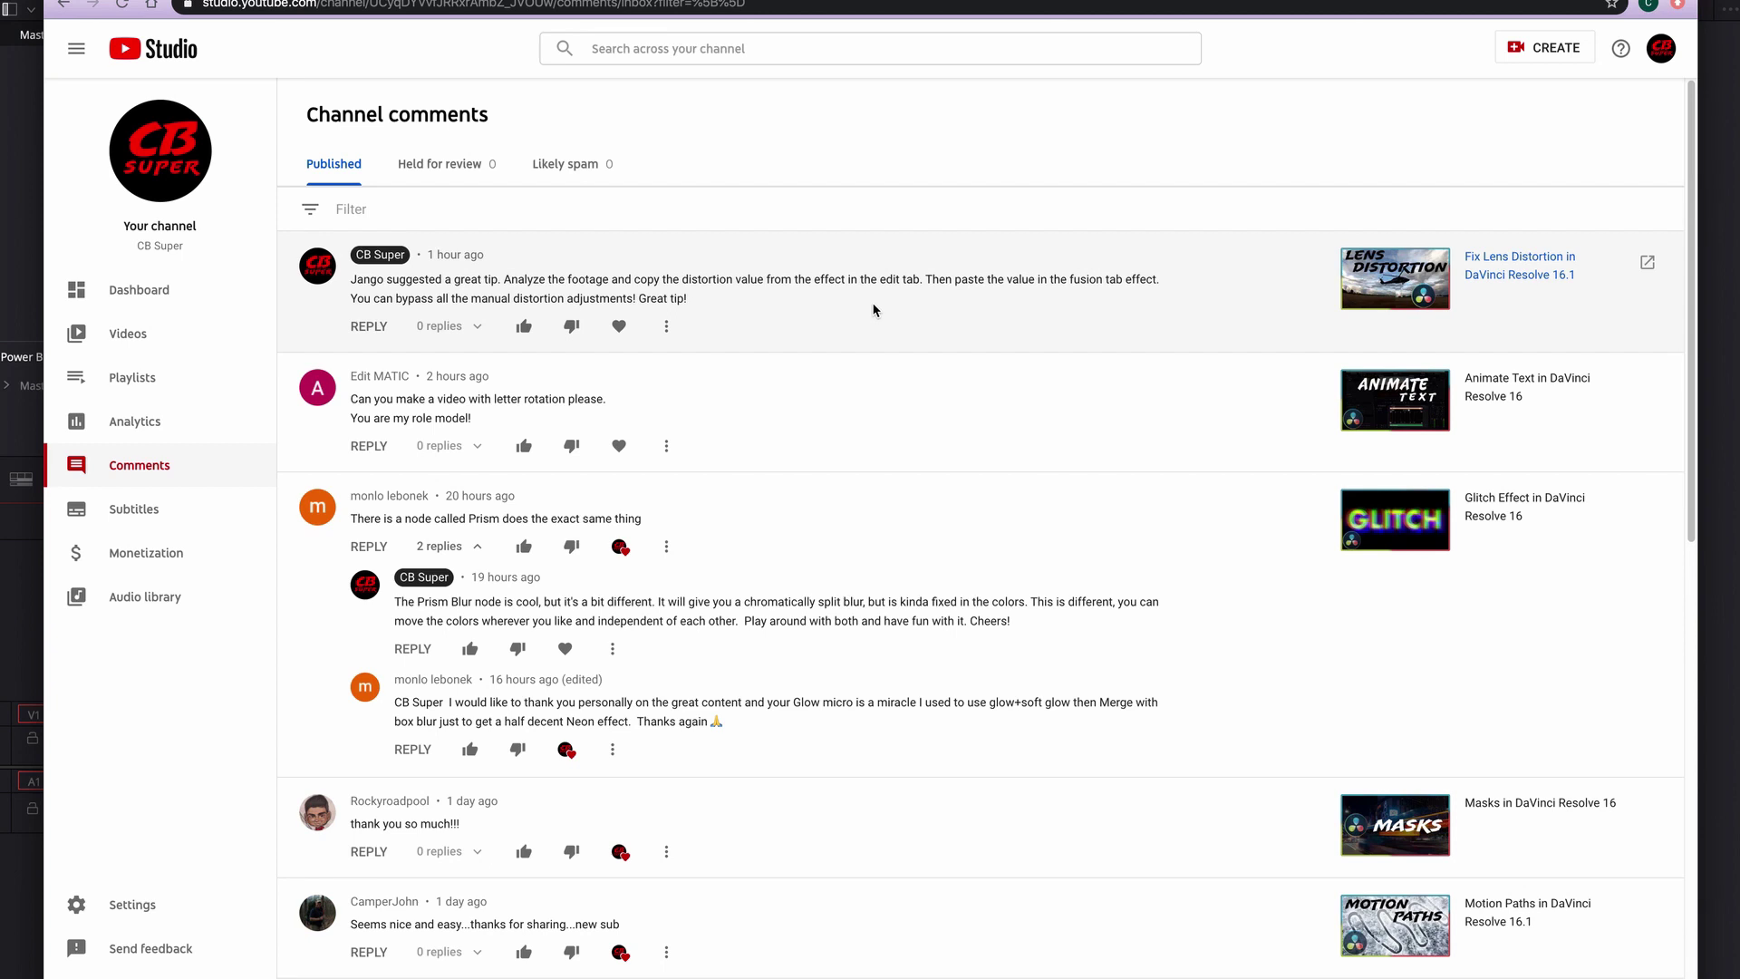
pyautogui.scroll(-1, 873, 310)
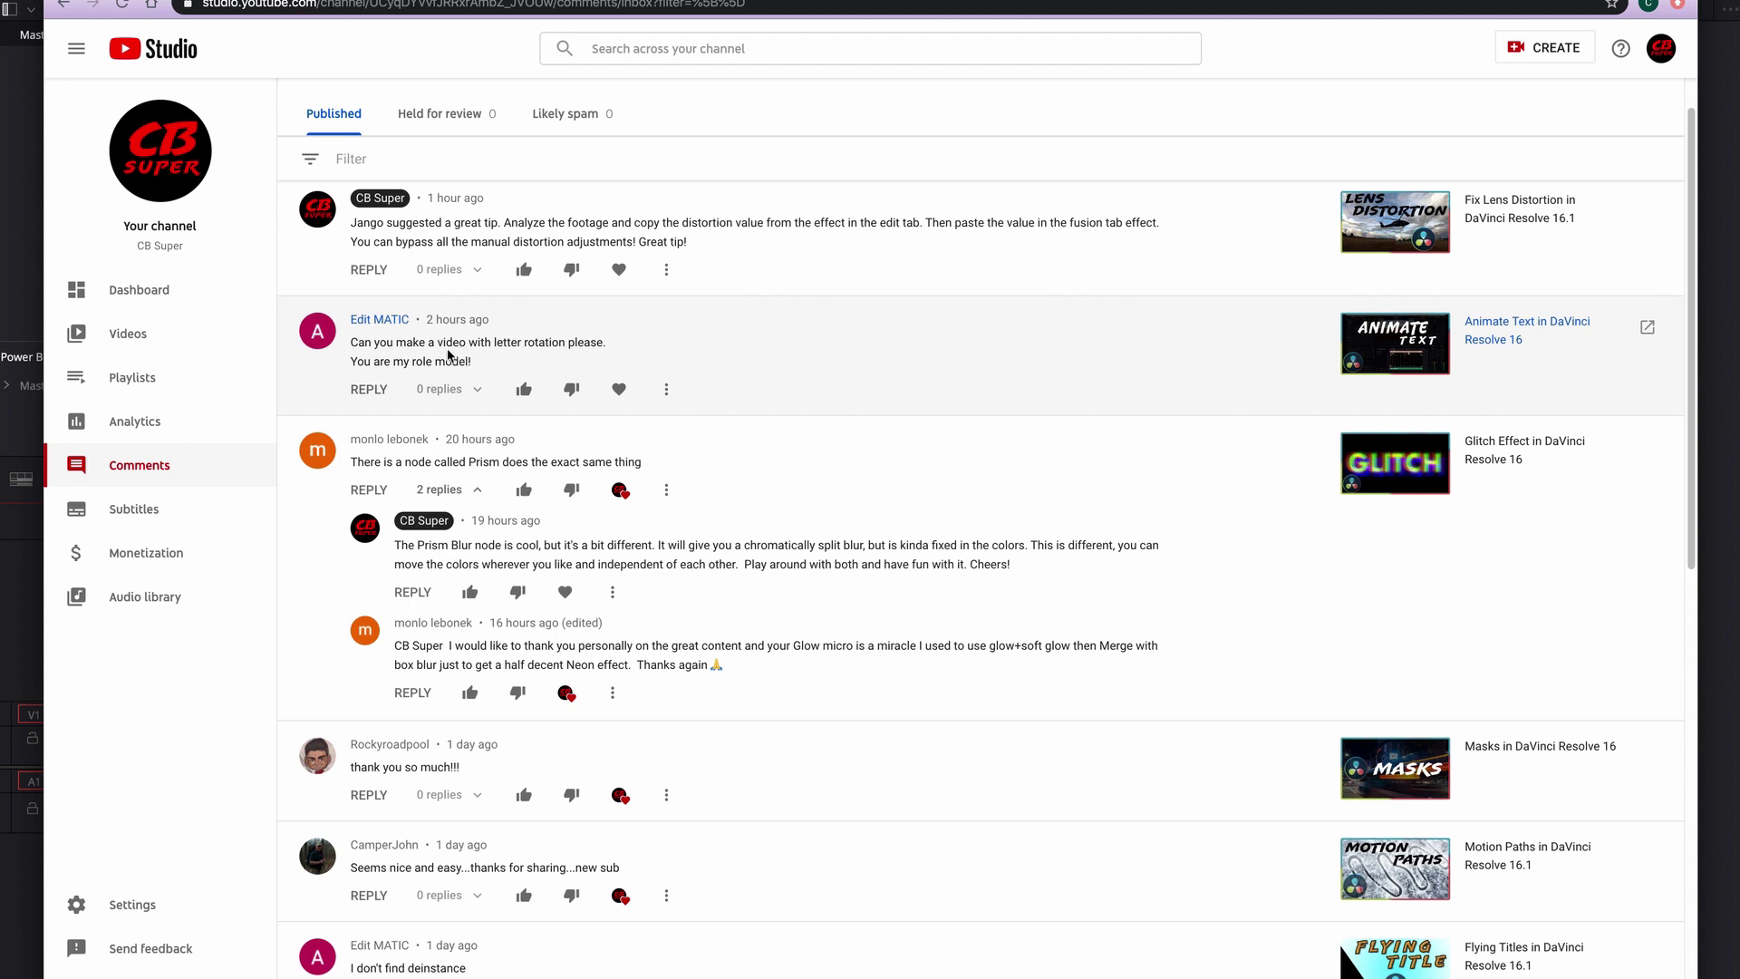
# - Open the composition clip in Fusion and add a Text1 node shown in the viewer
pyautogui.click(25, 577)
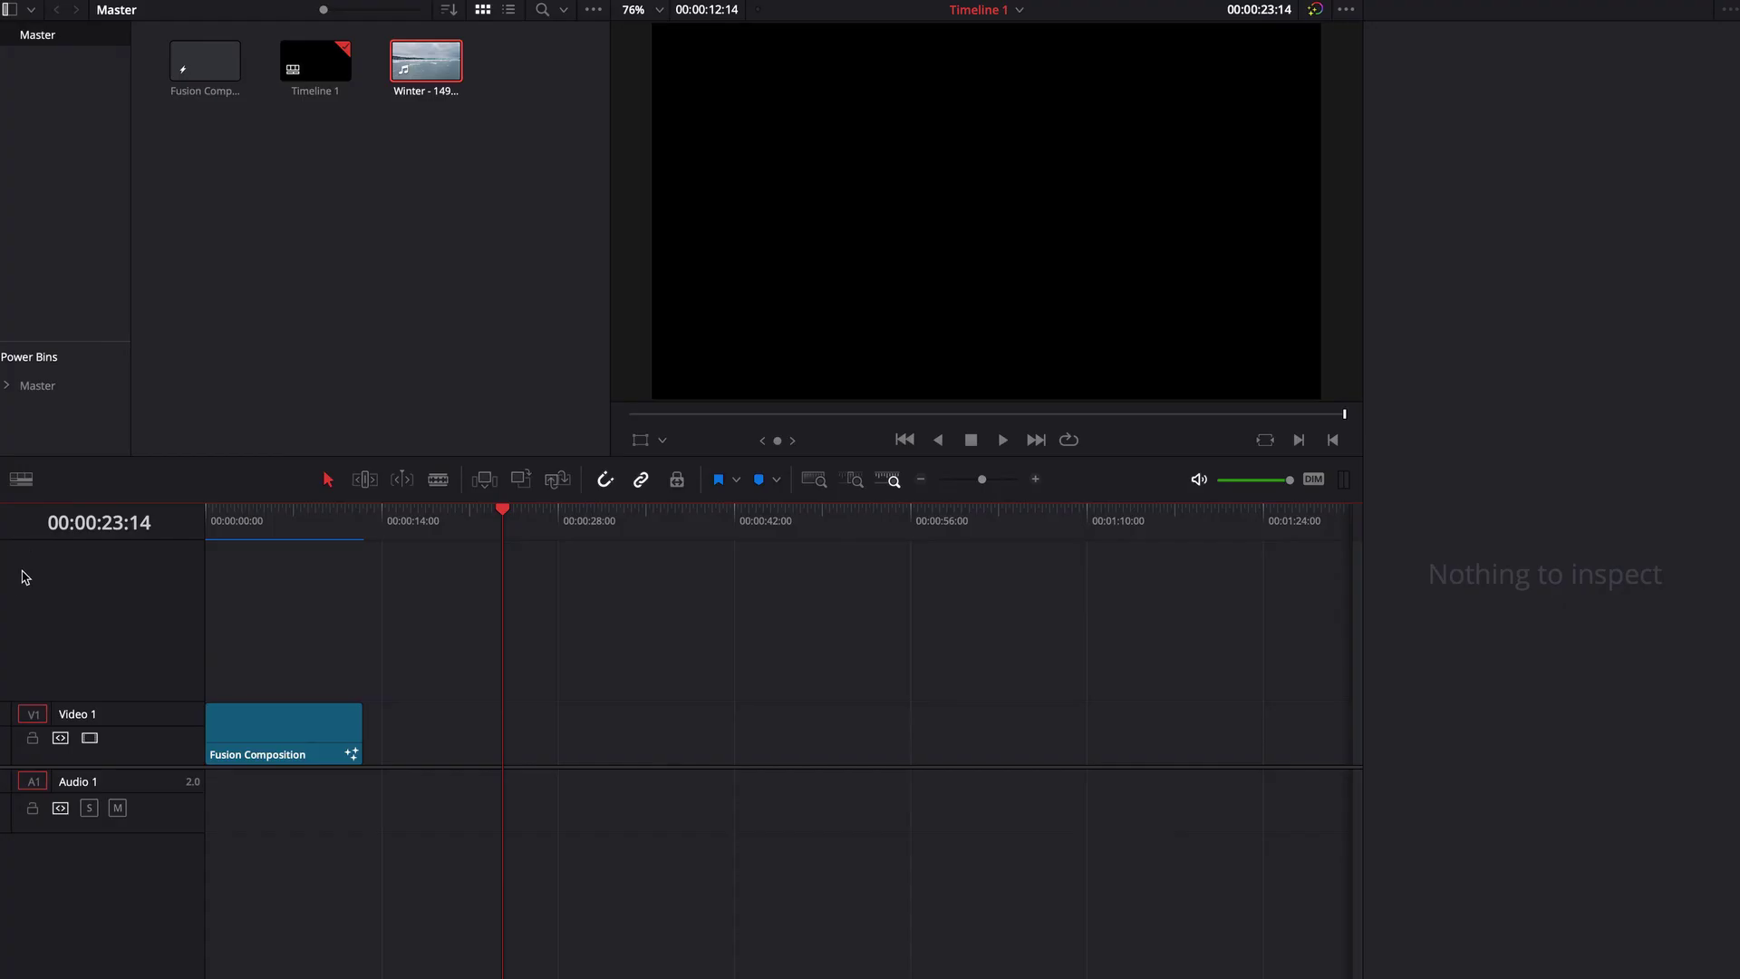
pyautogui.click(296, 525)
pyautogui.hotkey('shift', '5')
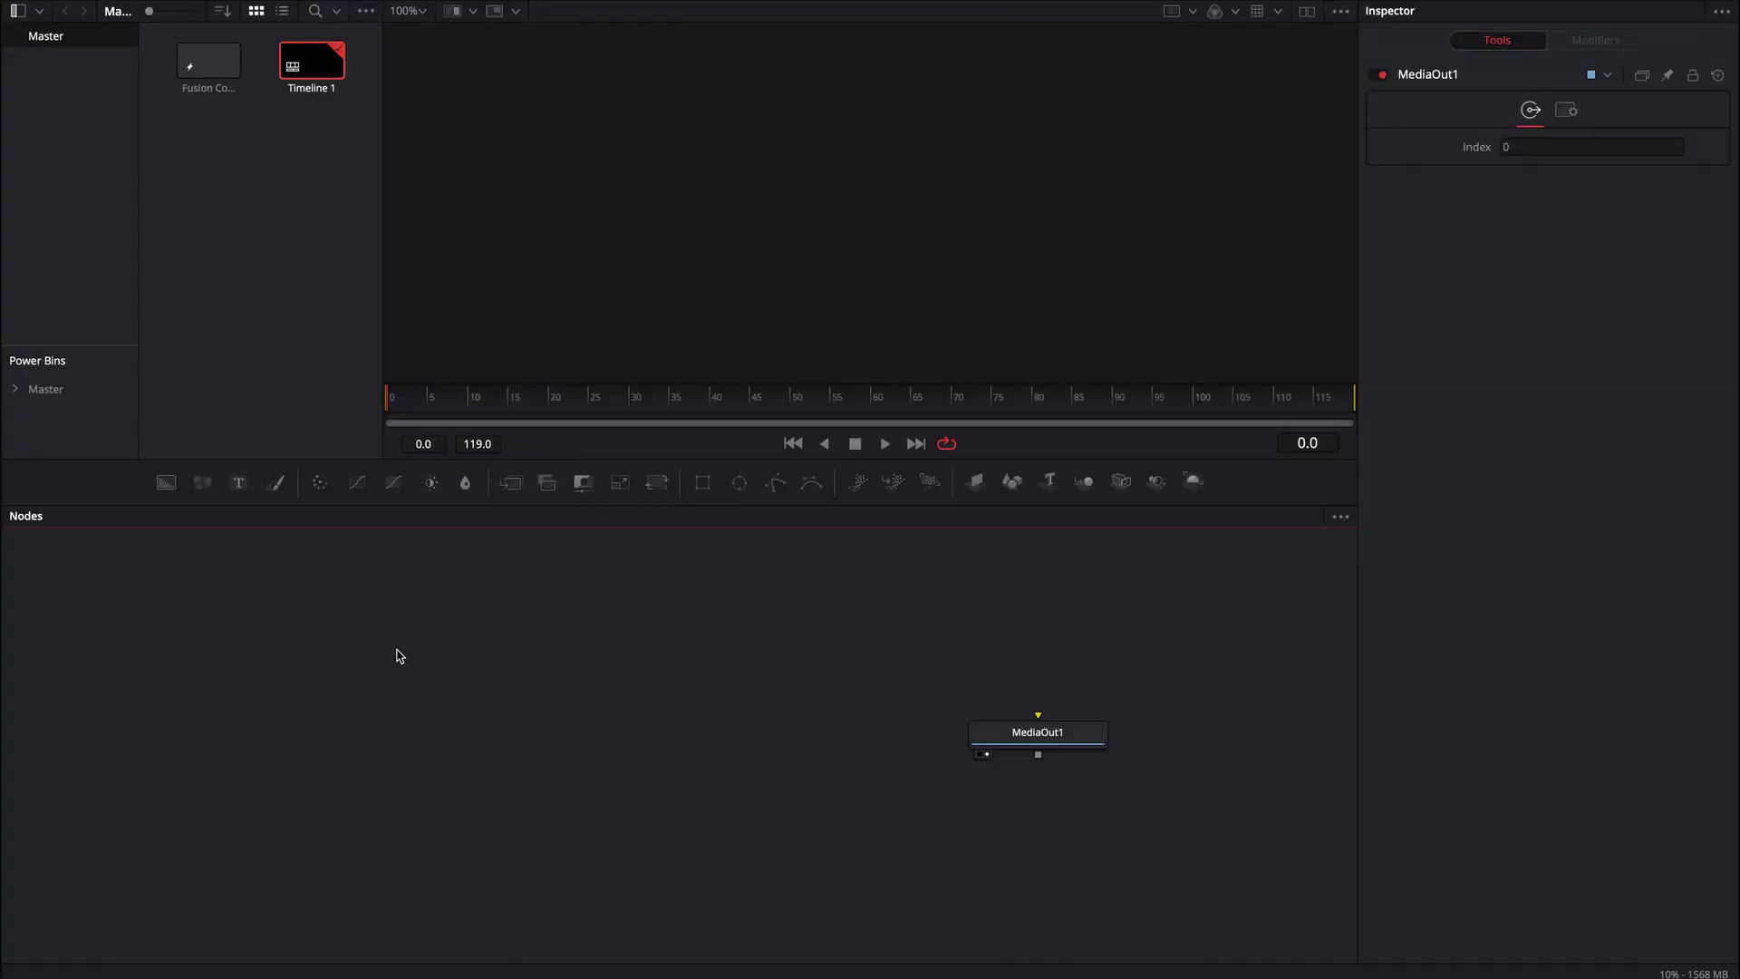
pyautogui.click(238, 485)
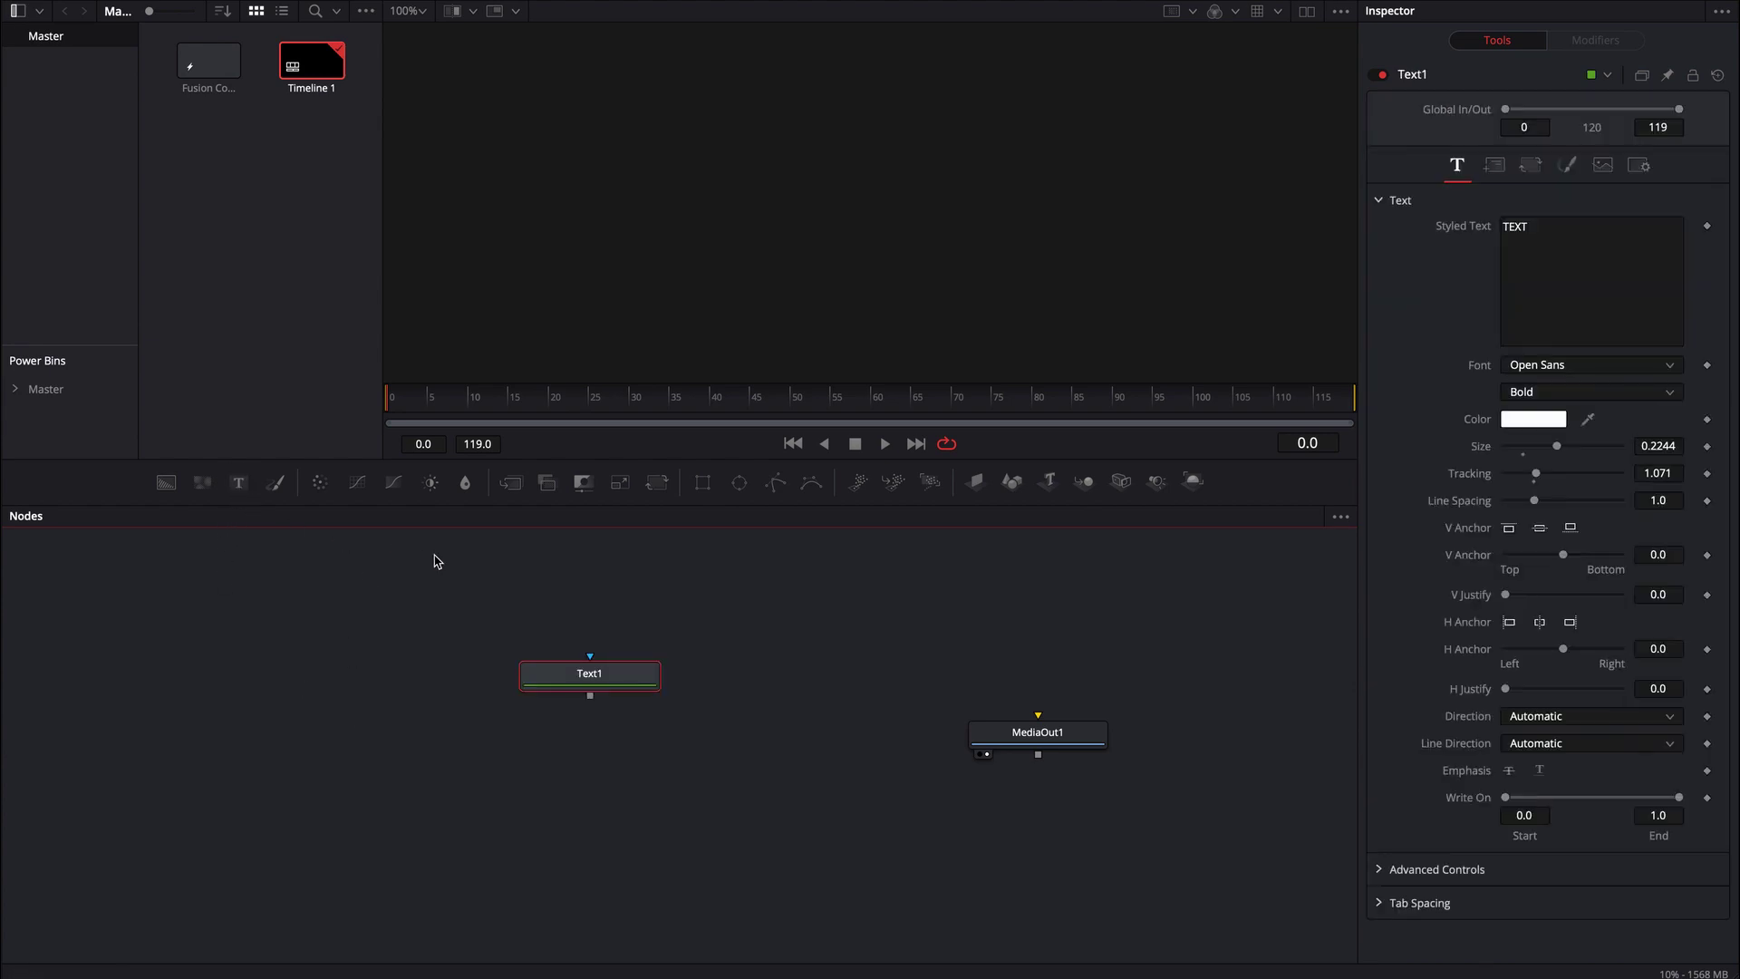
pyautogui.moveTo(590, 687); pyautogui.dragTo(432, 754)
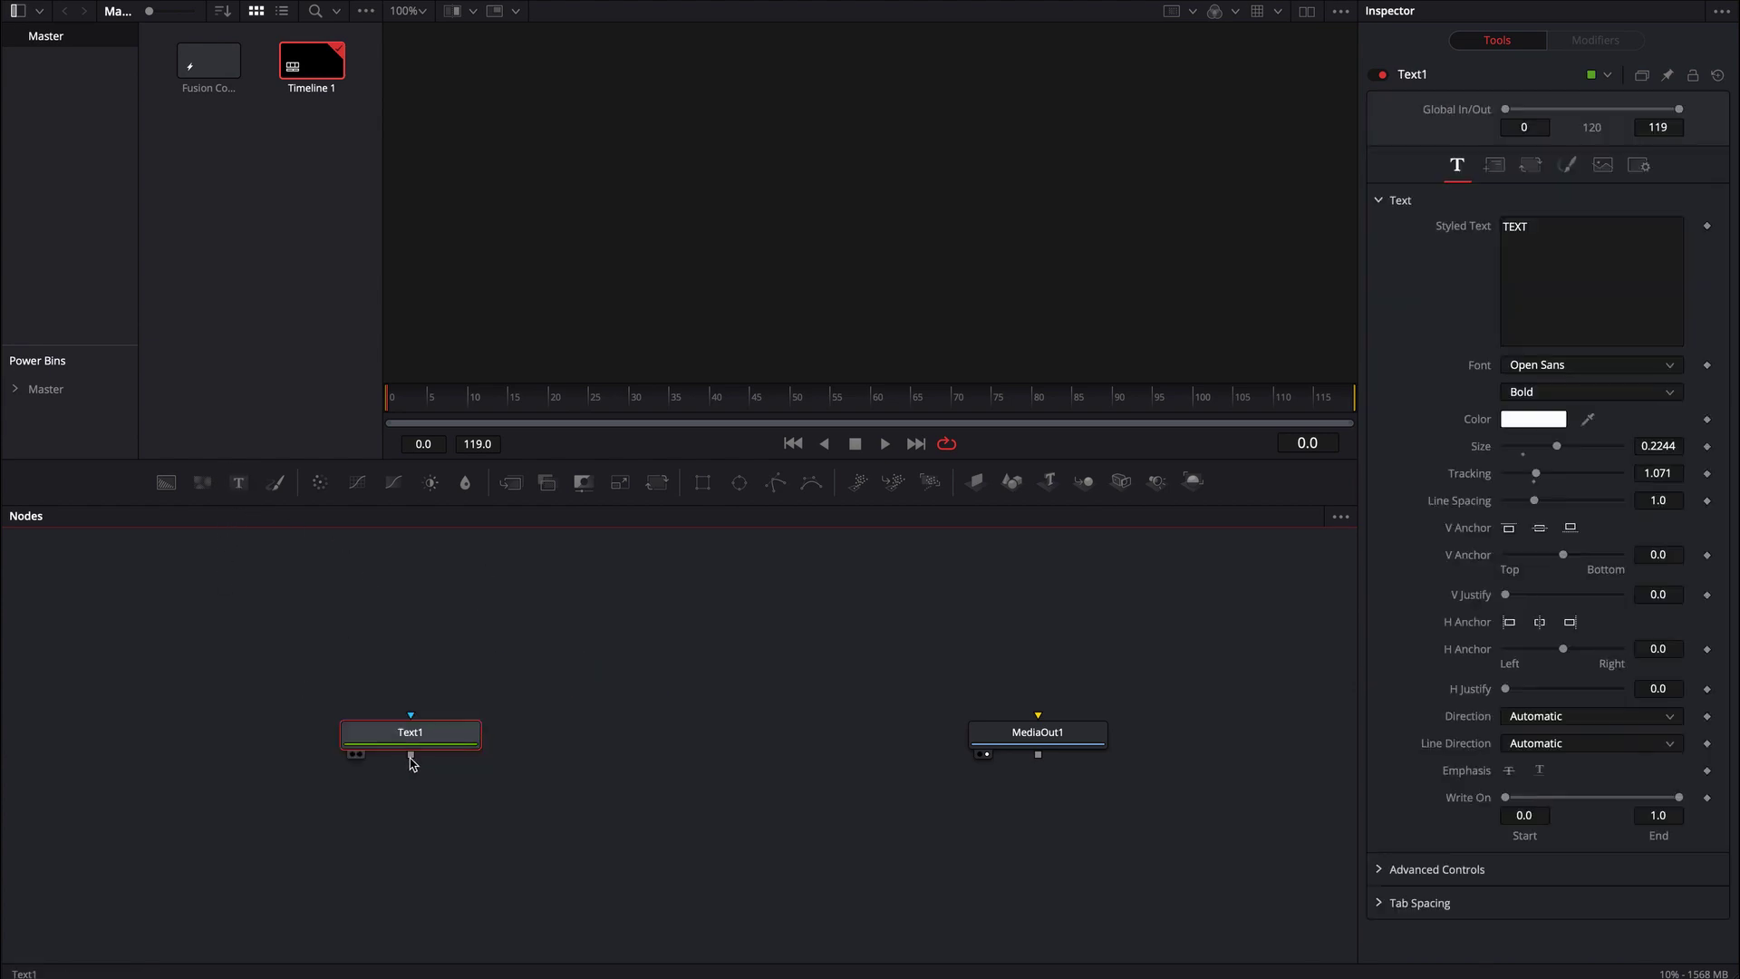
pyautogui.press('1')
# - Set the text's layout rotation to X -26.1, Y -20.9 and Z 5.2
pyautogui.click(1487, 171)
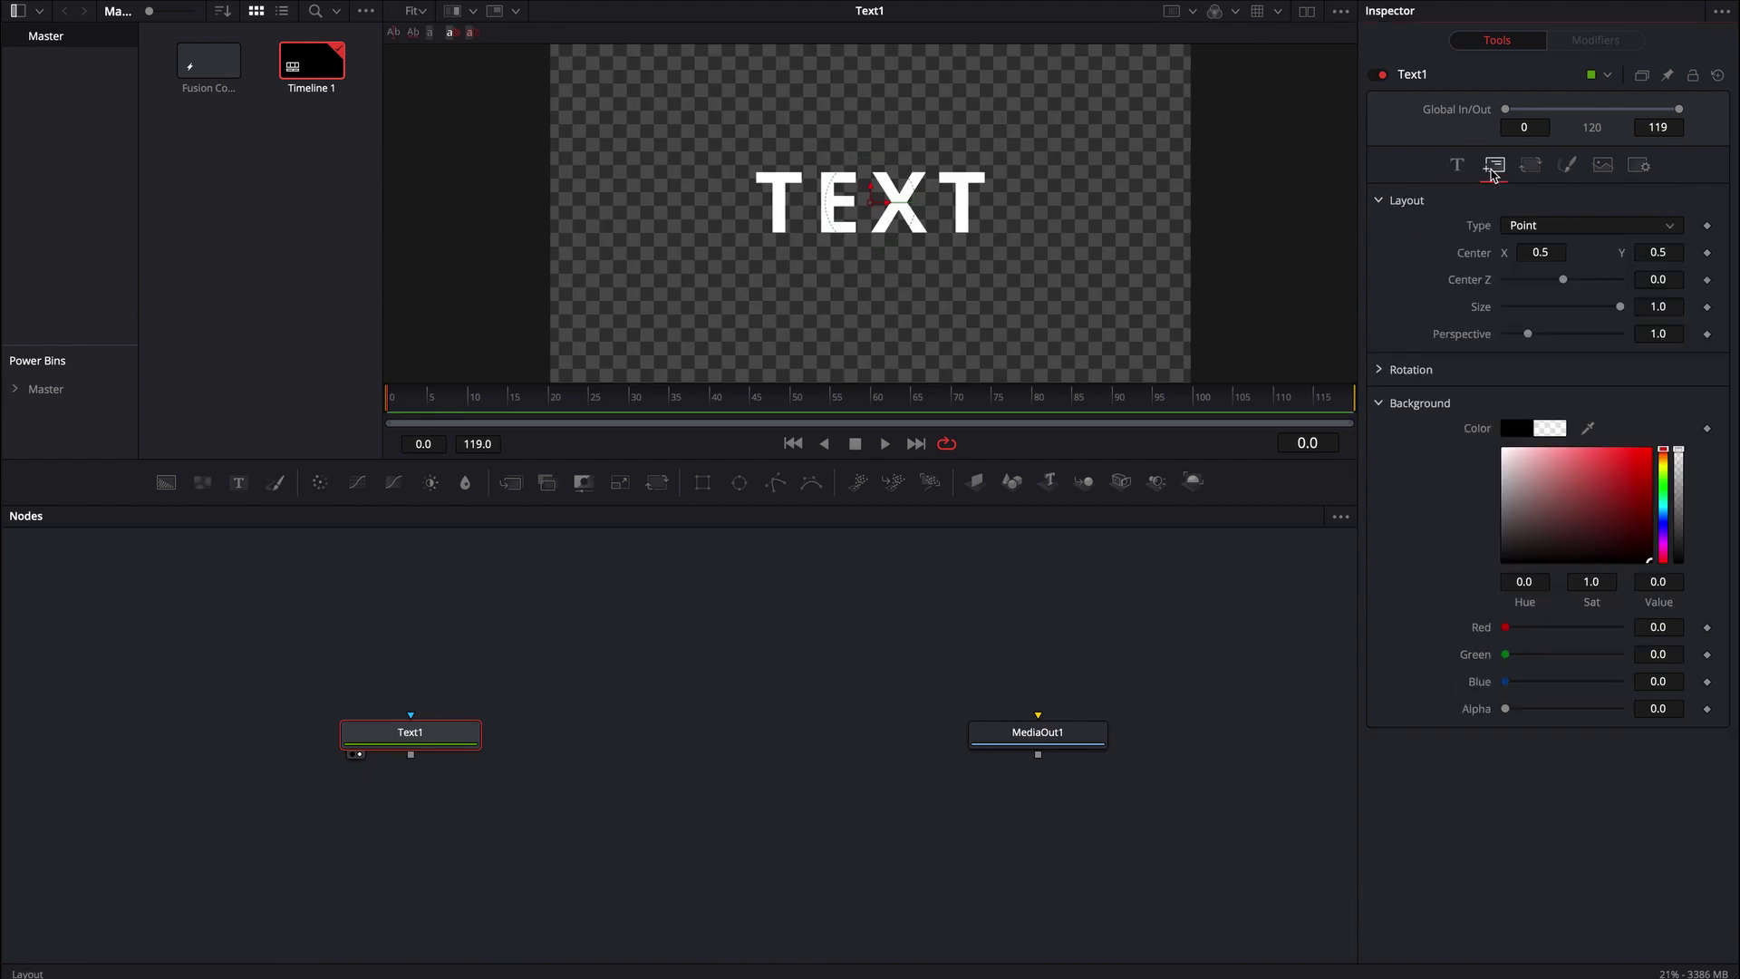
pyautogui.click(1384, 371)
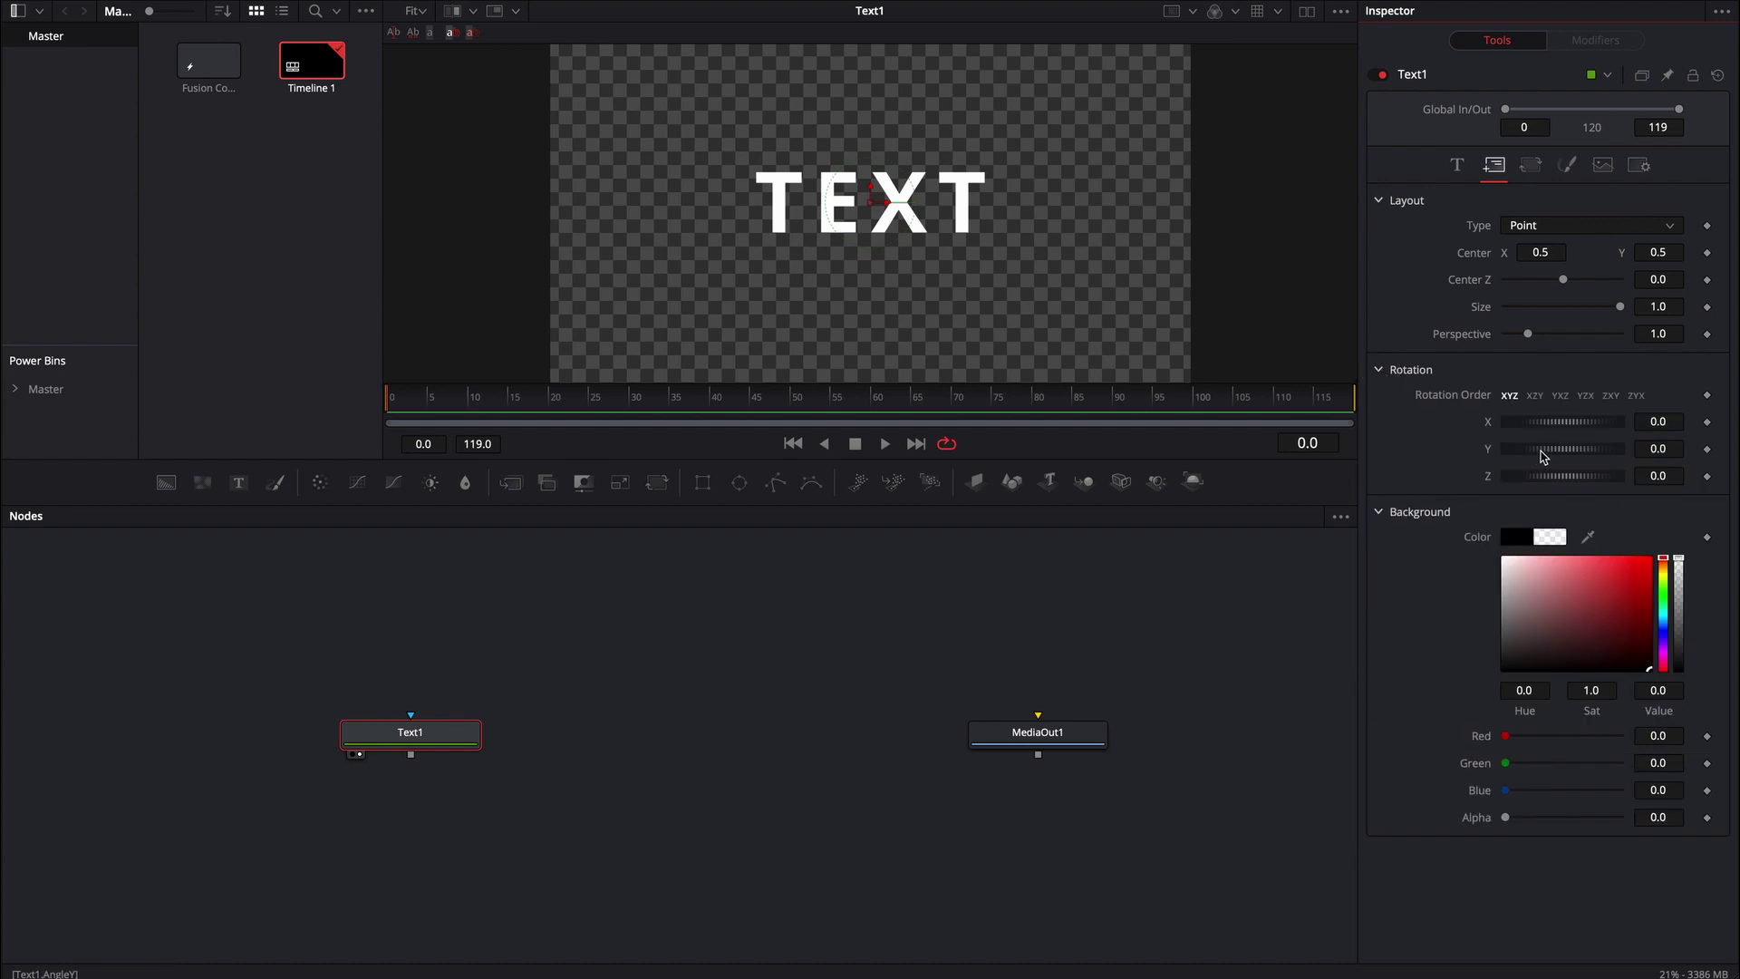
pyautogui.moveTo(1569, 451)
pyautogui.mouseDown()
pyautogui.moveTo(1544, 453)
pyautogui.moveTo(1564, 455)
pyautogui.mouseUp()
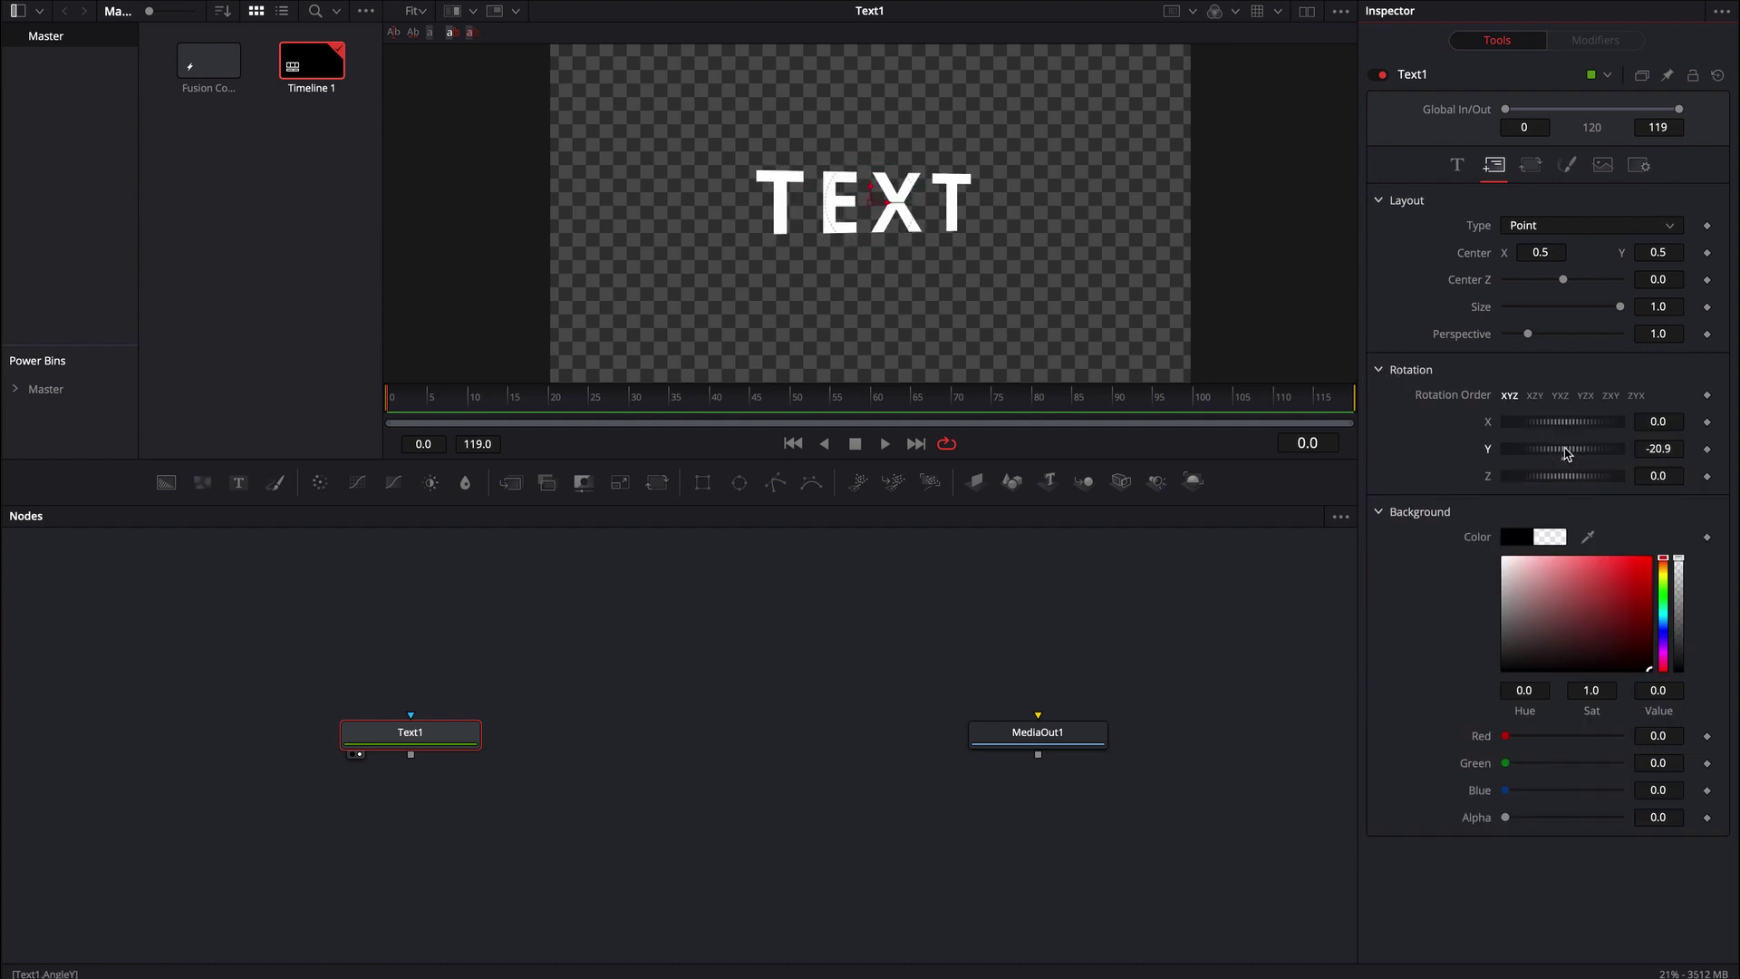
pyautogui.moveTo(1548, 428); pyautogui.dragTo(1559, 476)
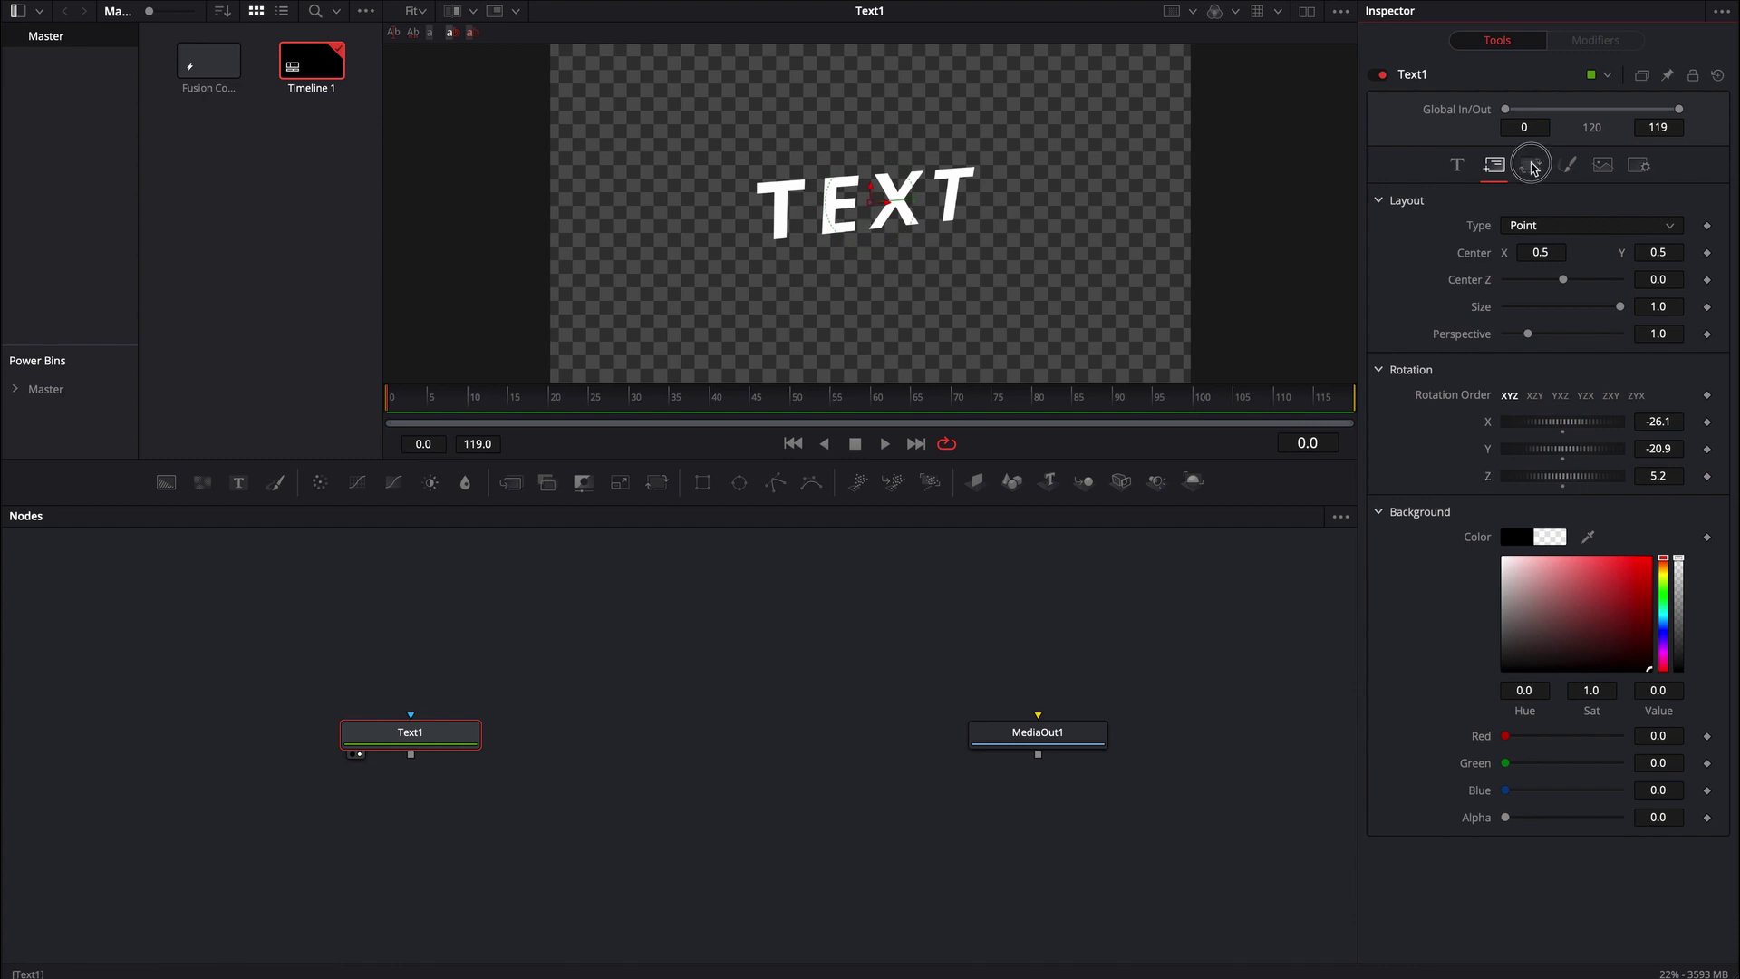
# - Rotate the individual characters to X 18.3, Y -347, Z -47
pyautogui.click(1532, 166)
pyautogui.moveTo(1549, 424); pyautogui.dragTo(1450, 432)
pyautogui.moveTo(1563, 395); pyautogui.dragTo(1558, 437)
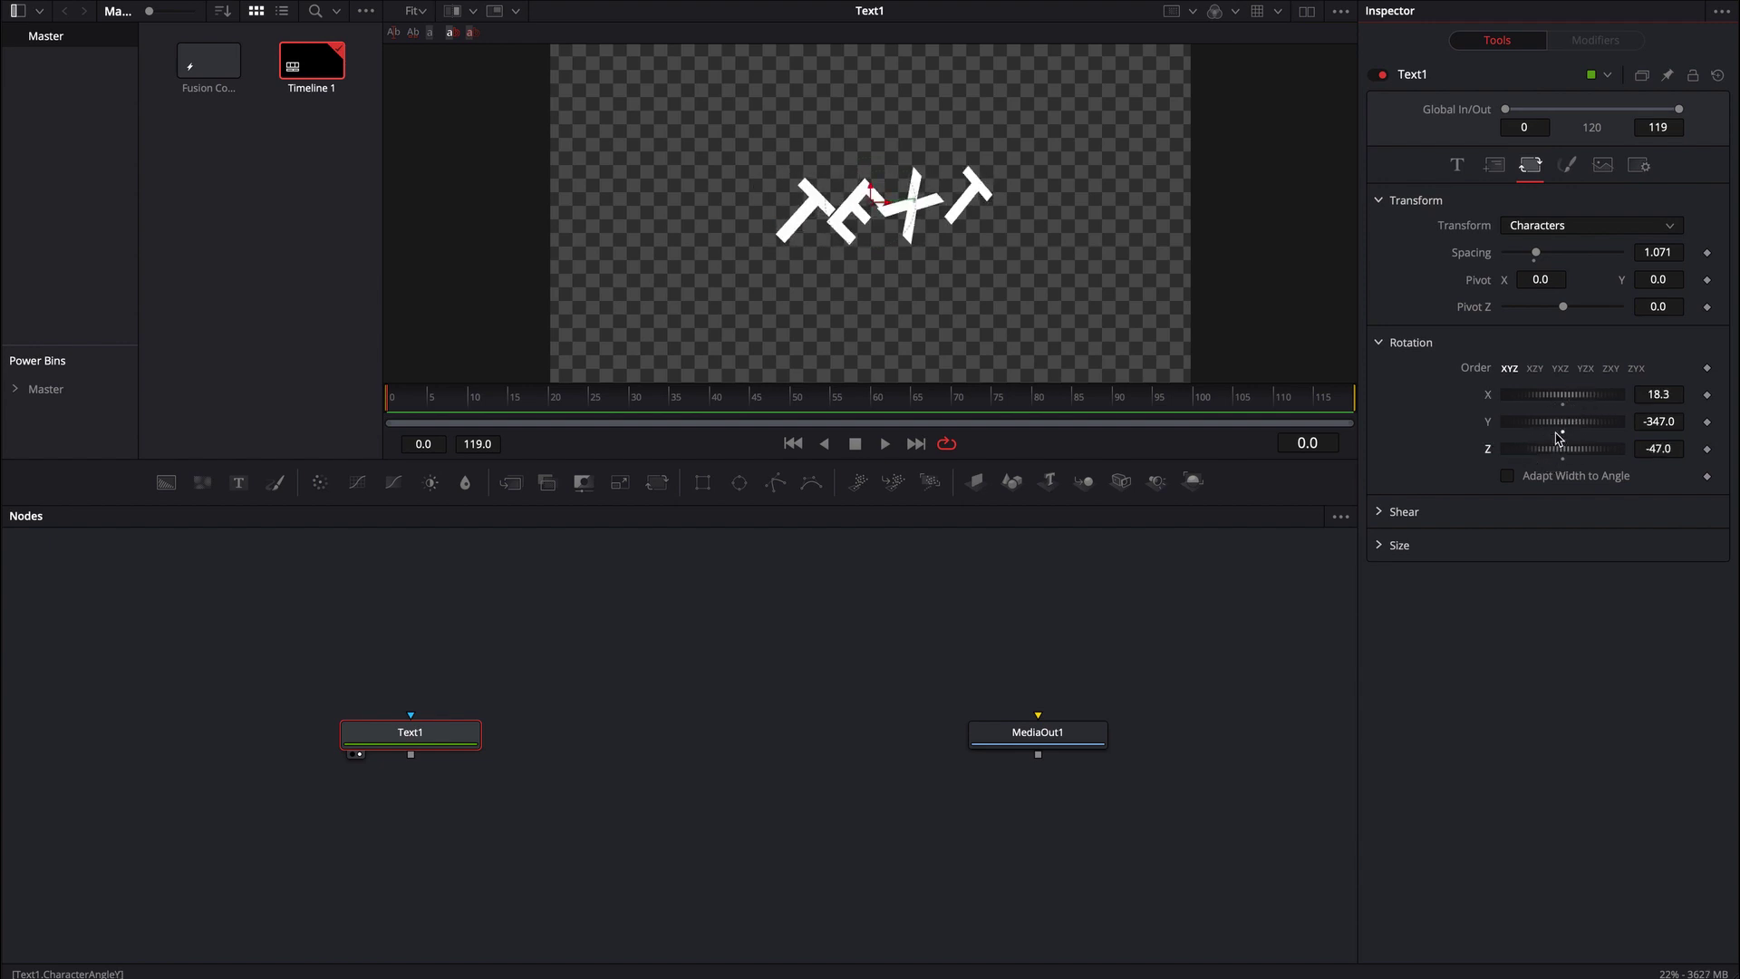
# - Shear characters to X -0.22, Y -0.03 and size them X 0.709, Y 1.693, then select Text1
pyautogui.click(1383, 513)
pyautogui.moveTo(1567, 544); pyautogui.dragTo(1560, 566)
pyautogui.click(1398, 600)
pyautogui.moveTo(1541, 630)
pyautogui.mouseDown()
pyautogui.moveTo(1558, 622)
pyautogui.moveTo(1487, 629)
pyautogui.moveTo(1558, 657)
pyautogui.mouseUp()
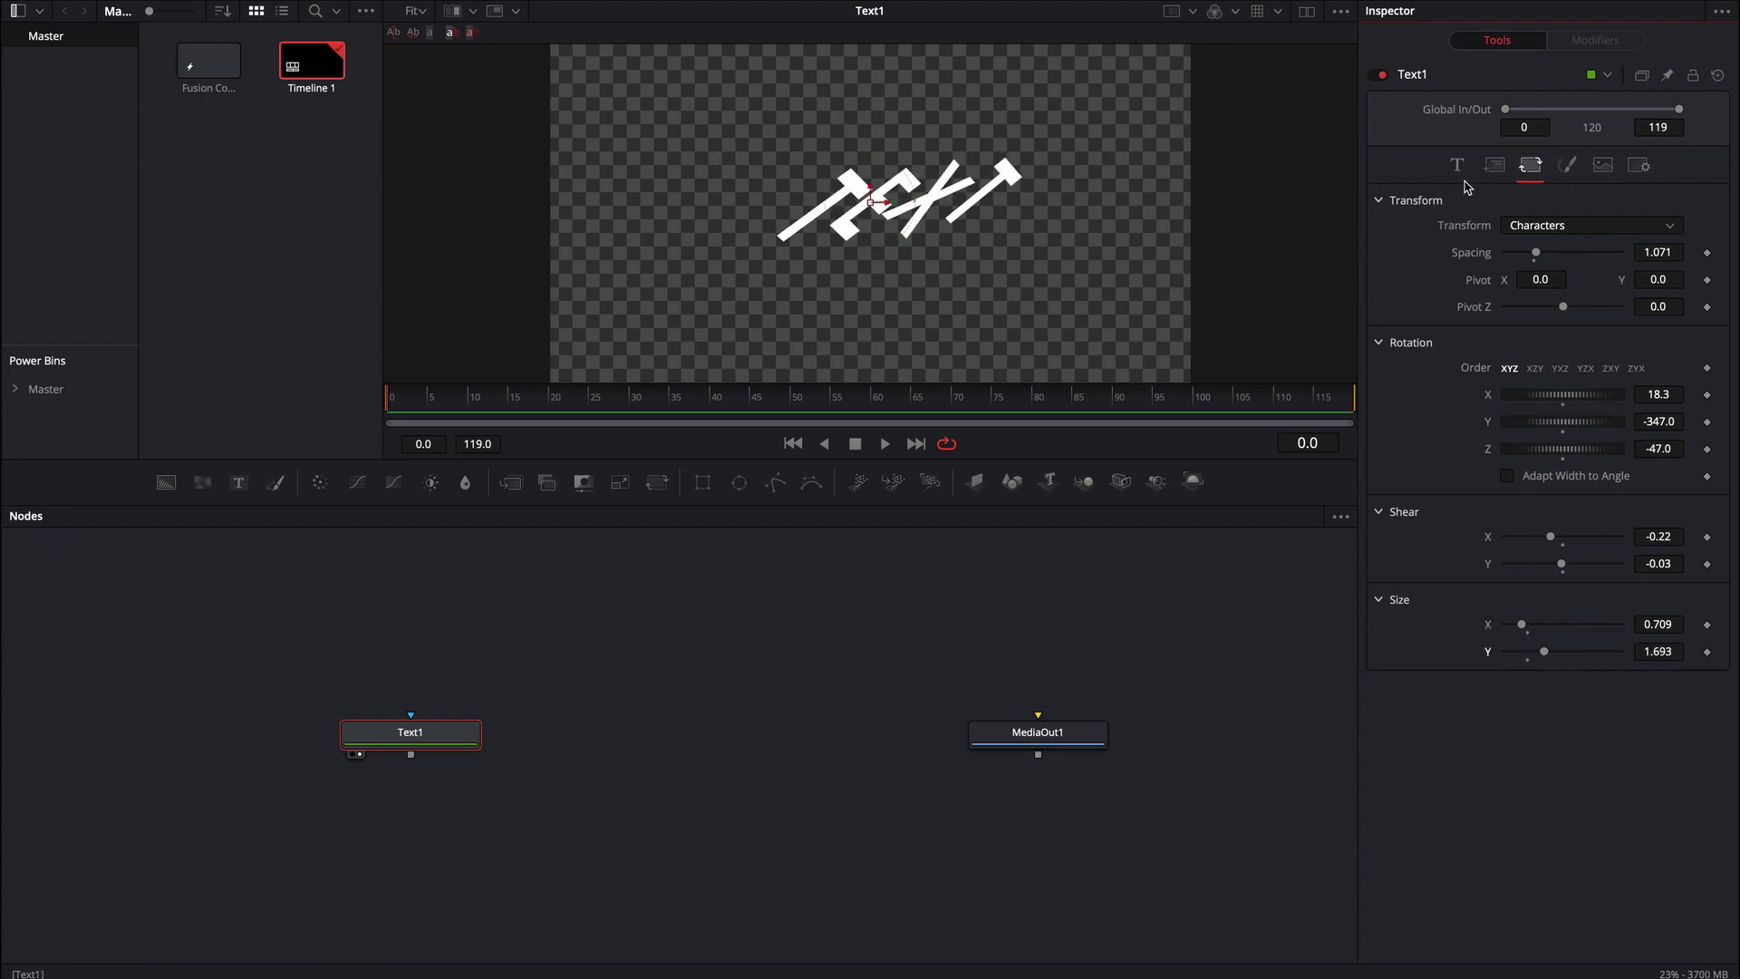
pyautogui.click(1568, 164)
pyautogui.moveTo(245, 666); pyautogui.dragTo(622, 818)
# - Delete the old Text1 node and move MediaOut1 further right in the new composition
pyautogui.press('BackSpace')
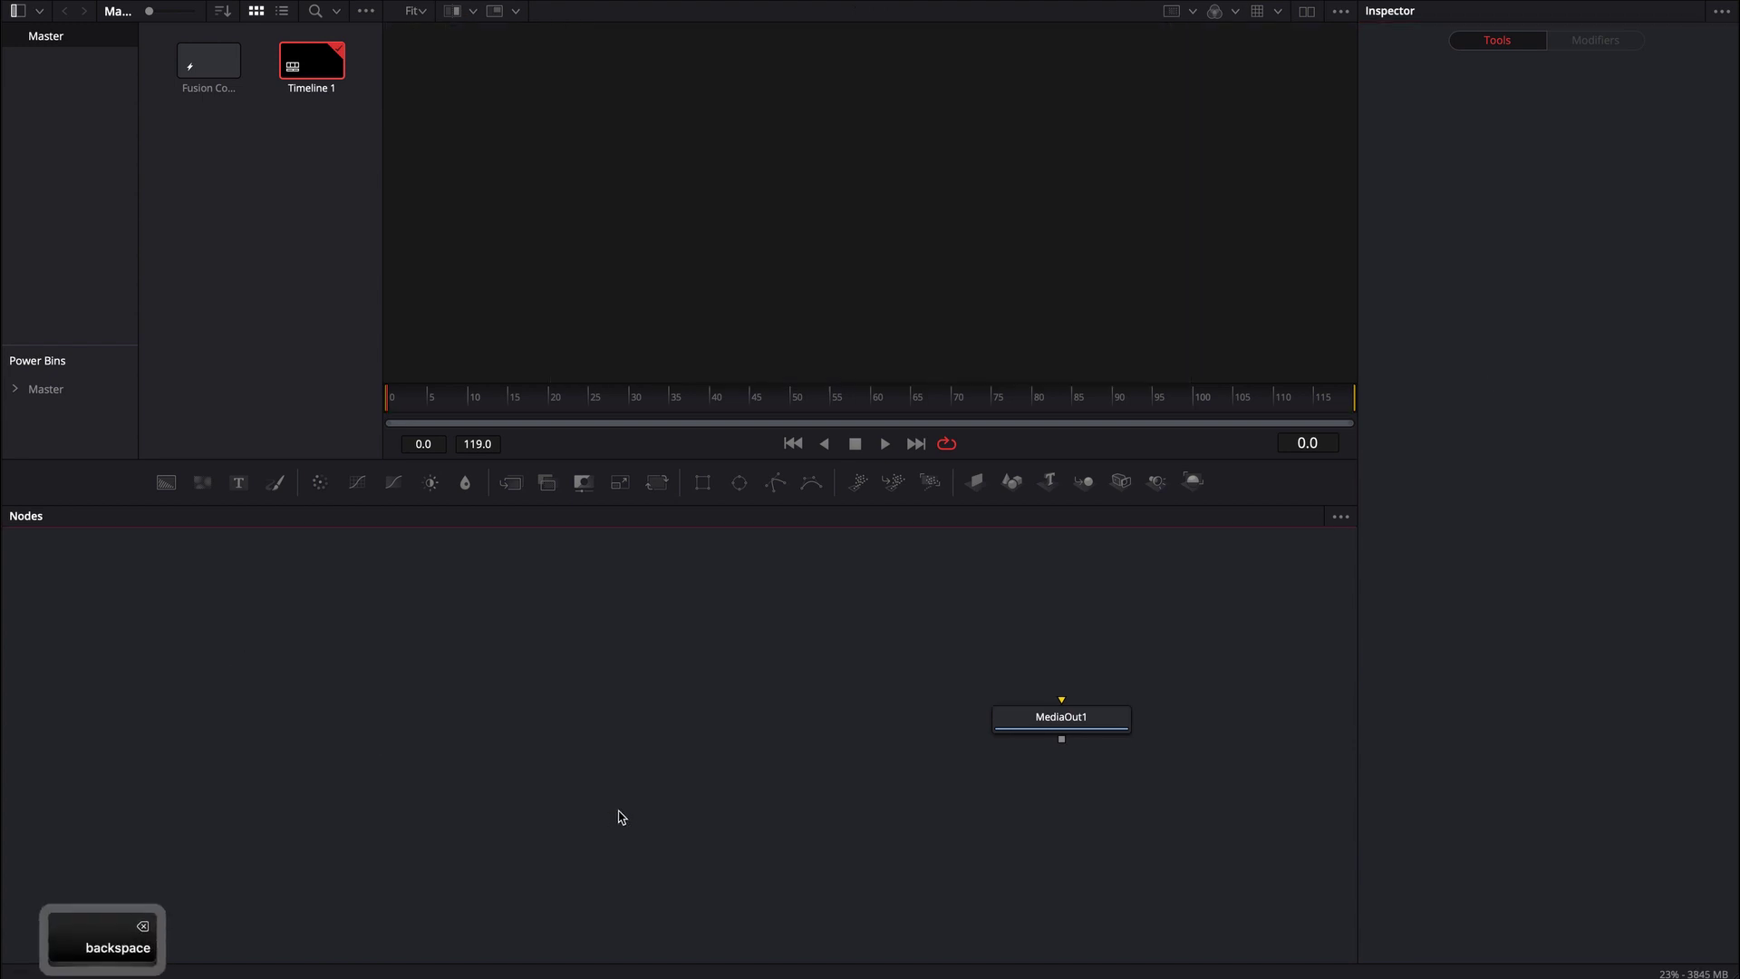
pyautogui.click(239, 483)
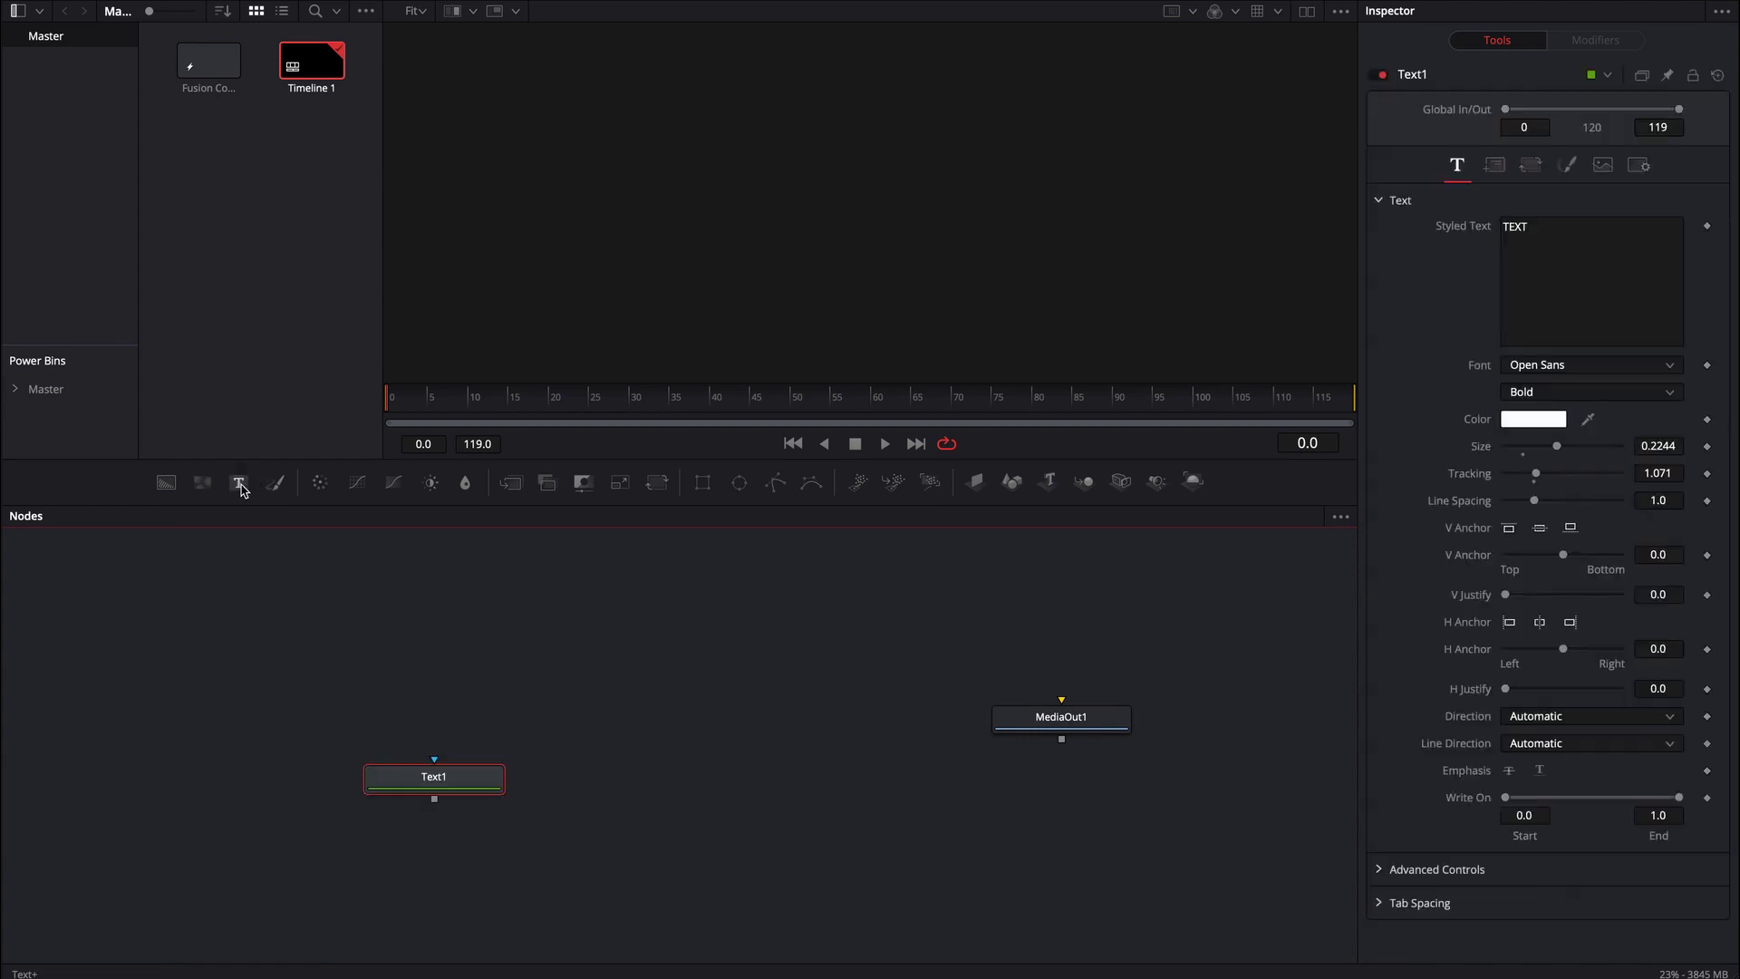
pyautogui.moveTo(453, 783); pyautogui.dragTo(753, 147)
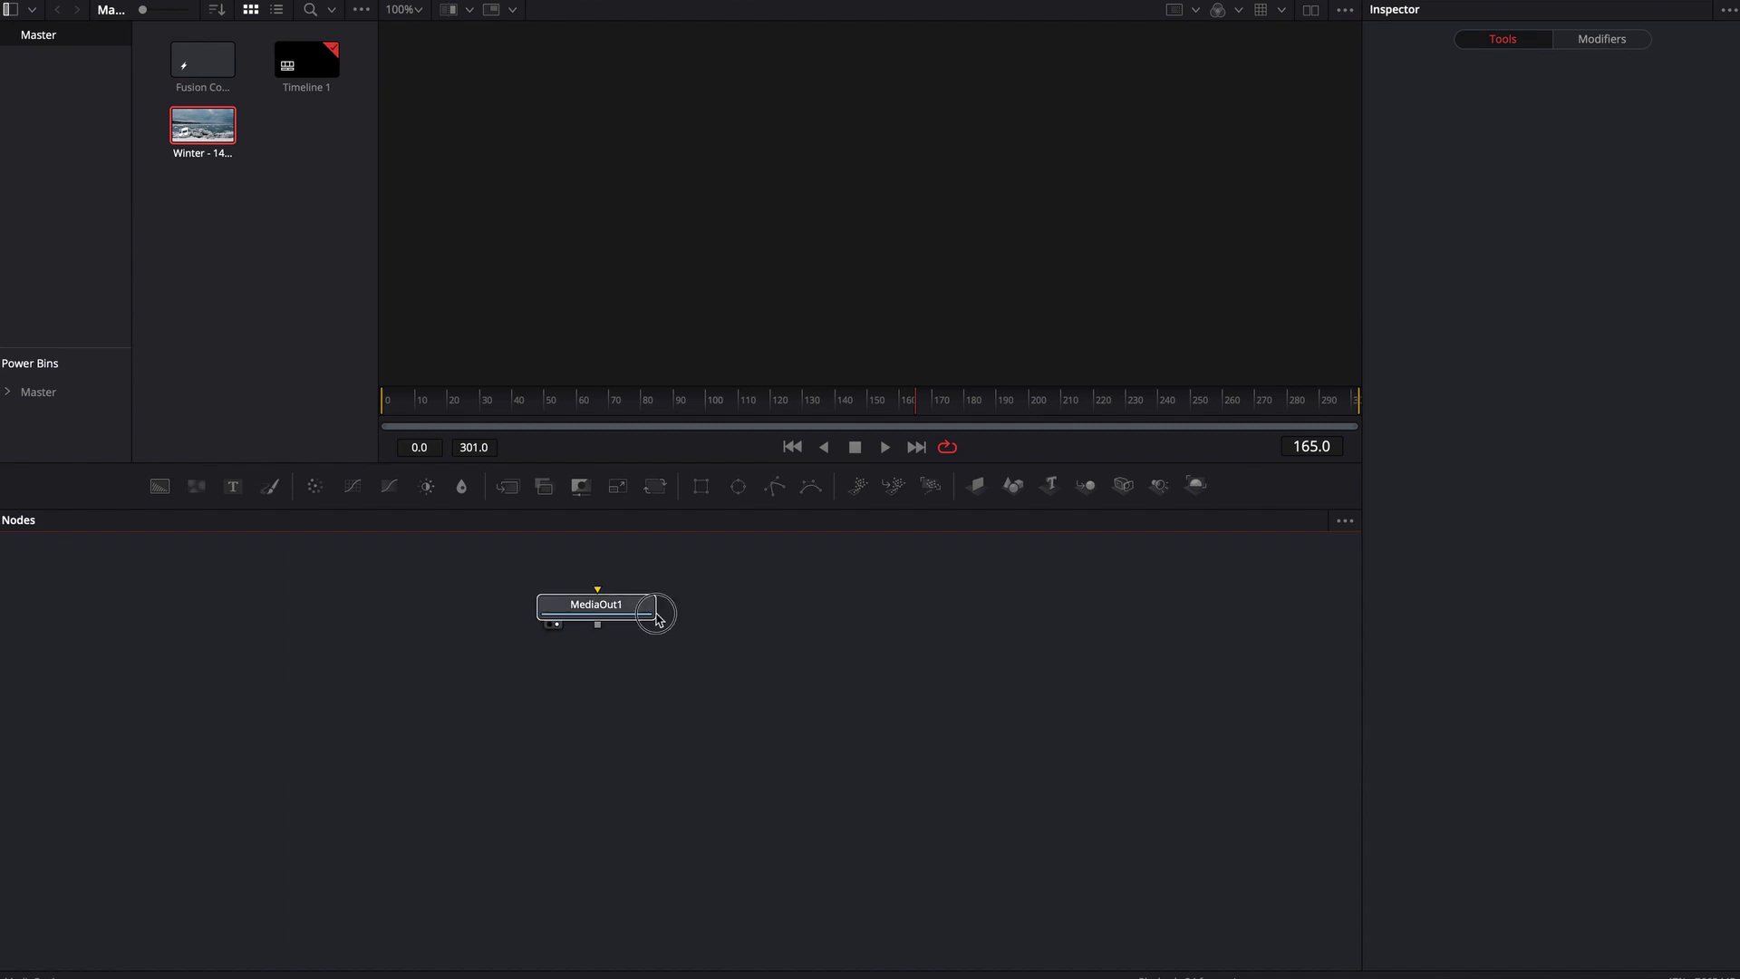
pyautogui.moveTo(666, 608); pyautogui.dragTo(969, 607)
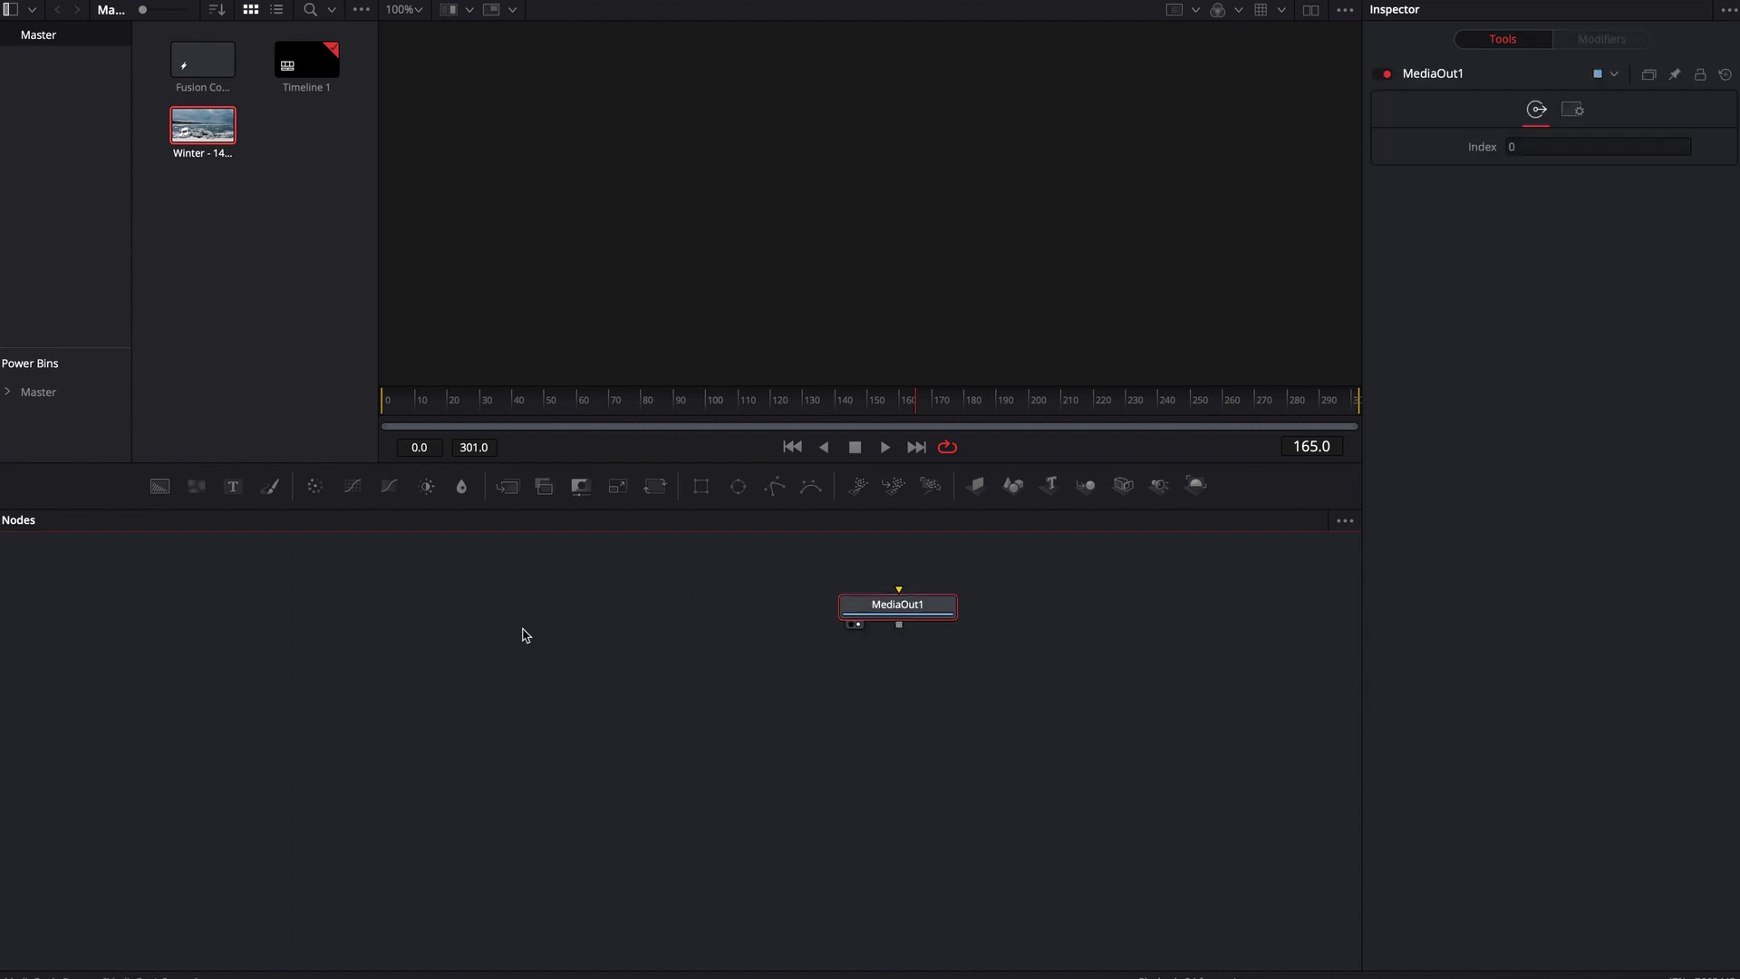
# - Add a Text1 node, cut its text to 'T', and connect it to MediaOut1
pyautogui.click(233, 487)
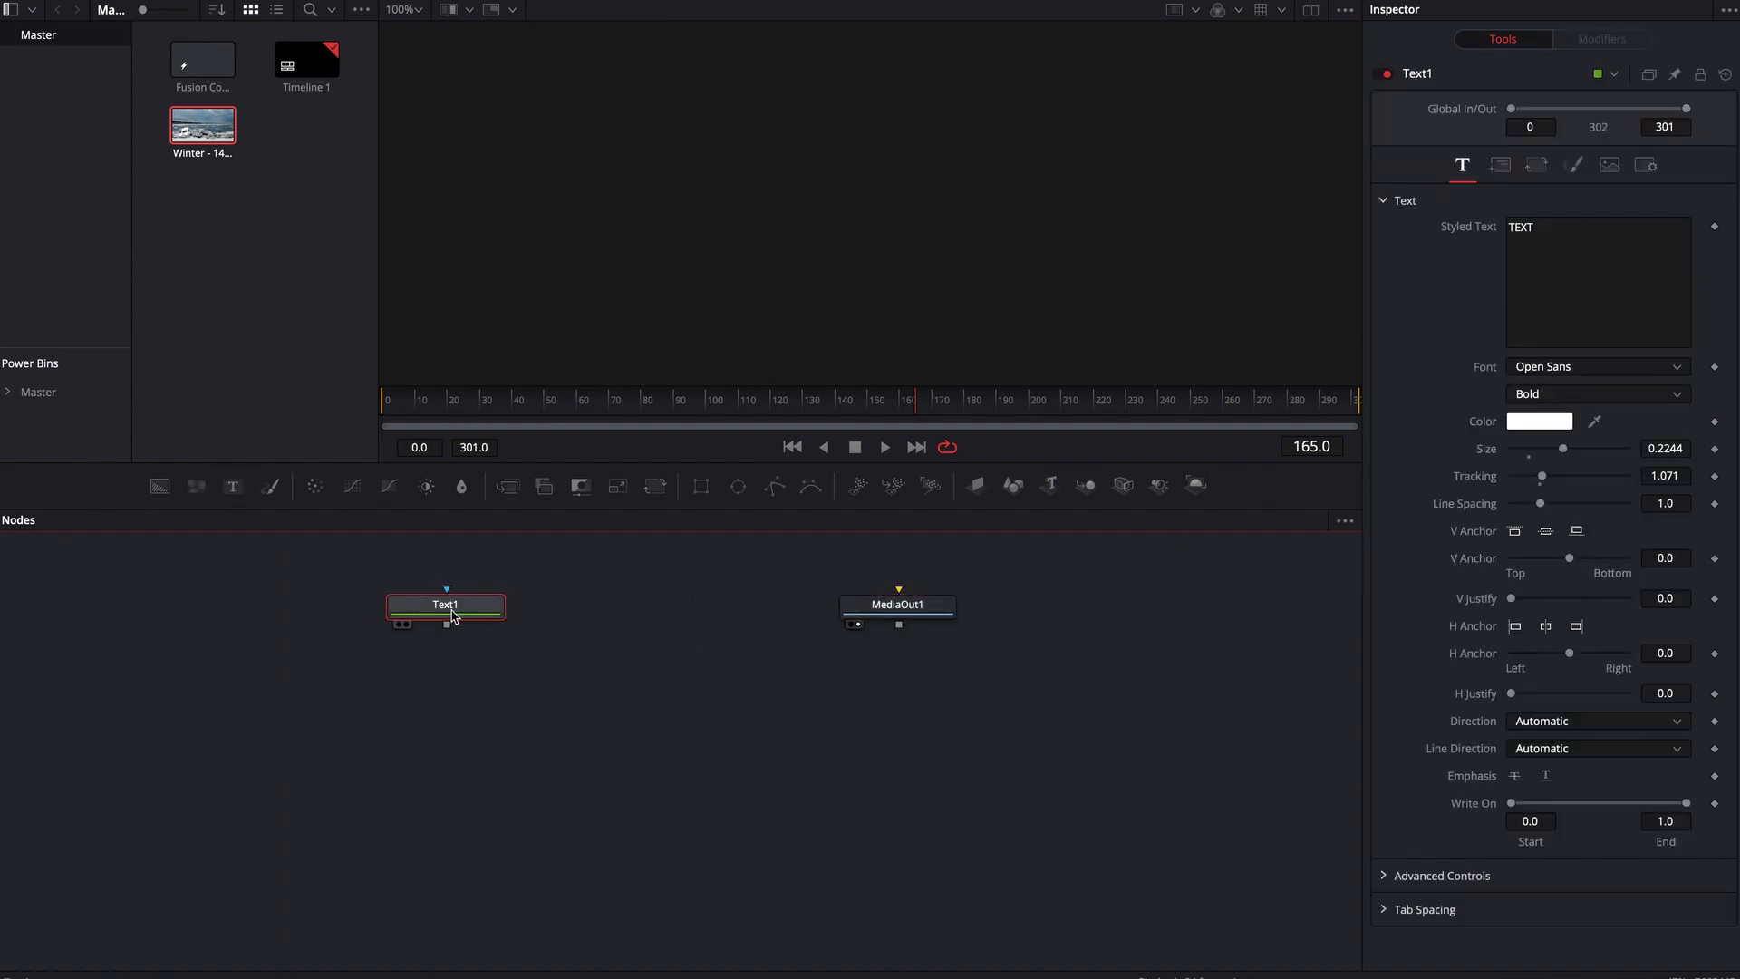
pyautogui.press('1')
pyautogui.click(1558, 227)
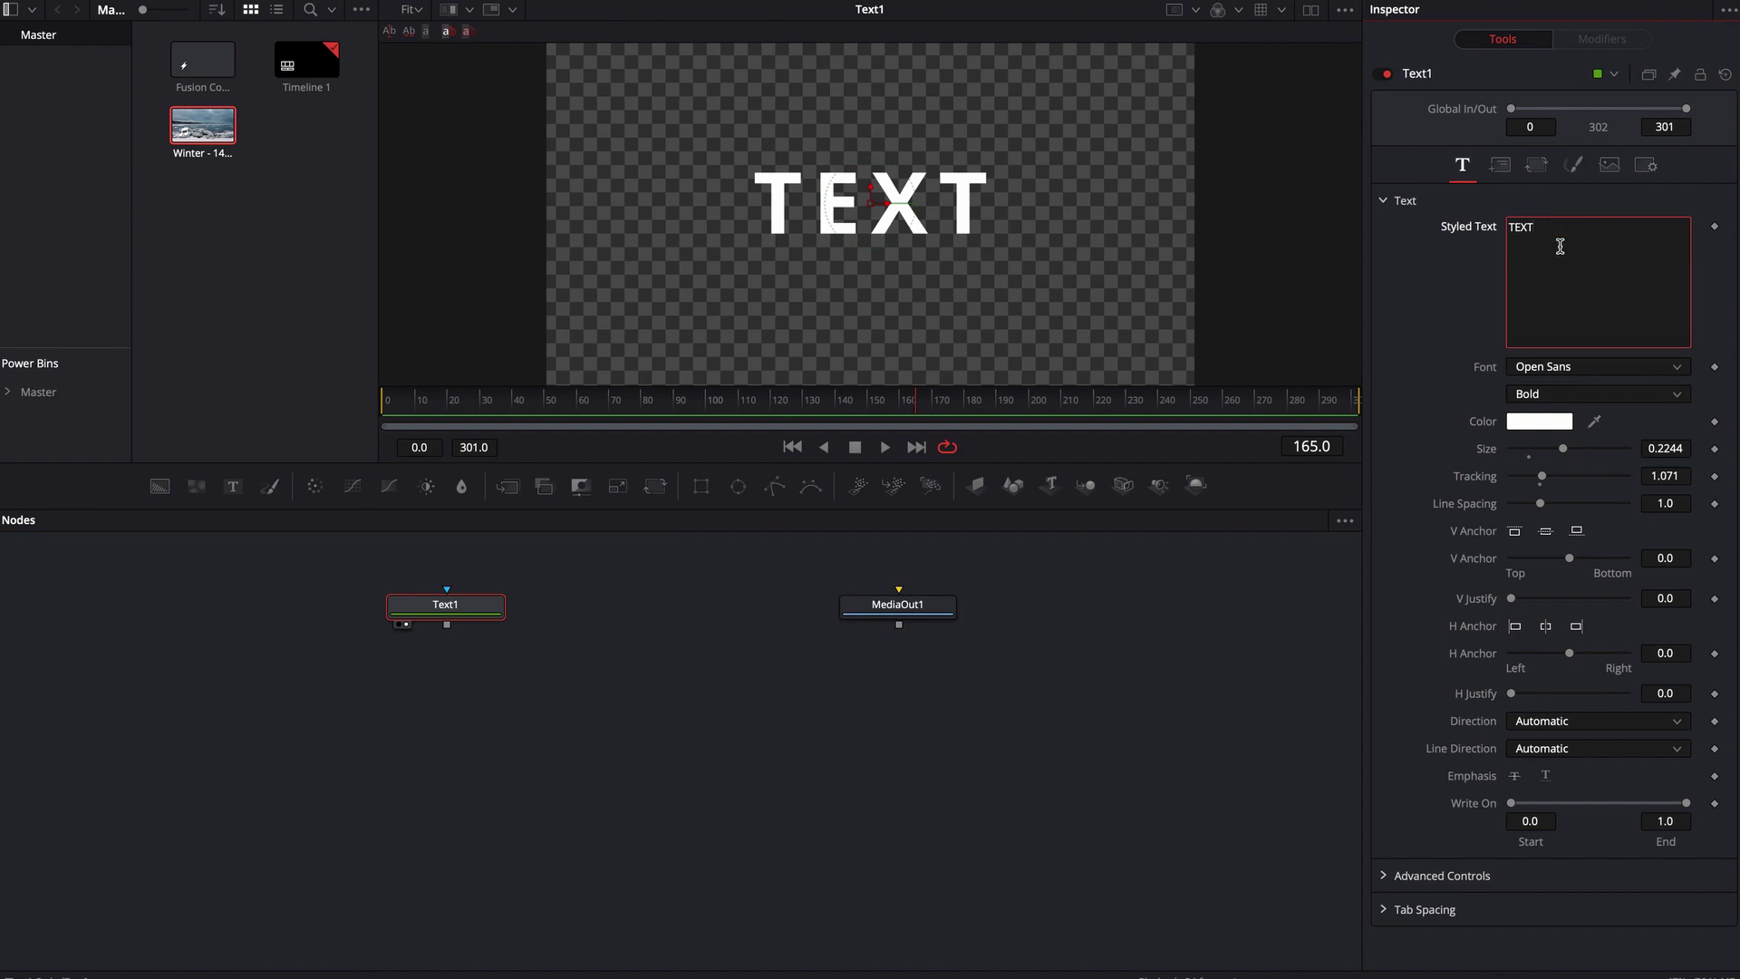
pyautogui.press('BackSpace')
pyautogui.press('BackSpace')
pyautogui.press('BackSpace')
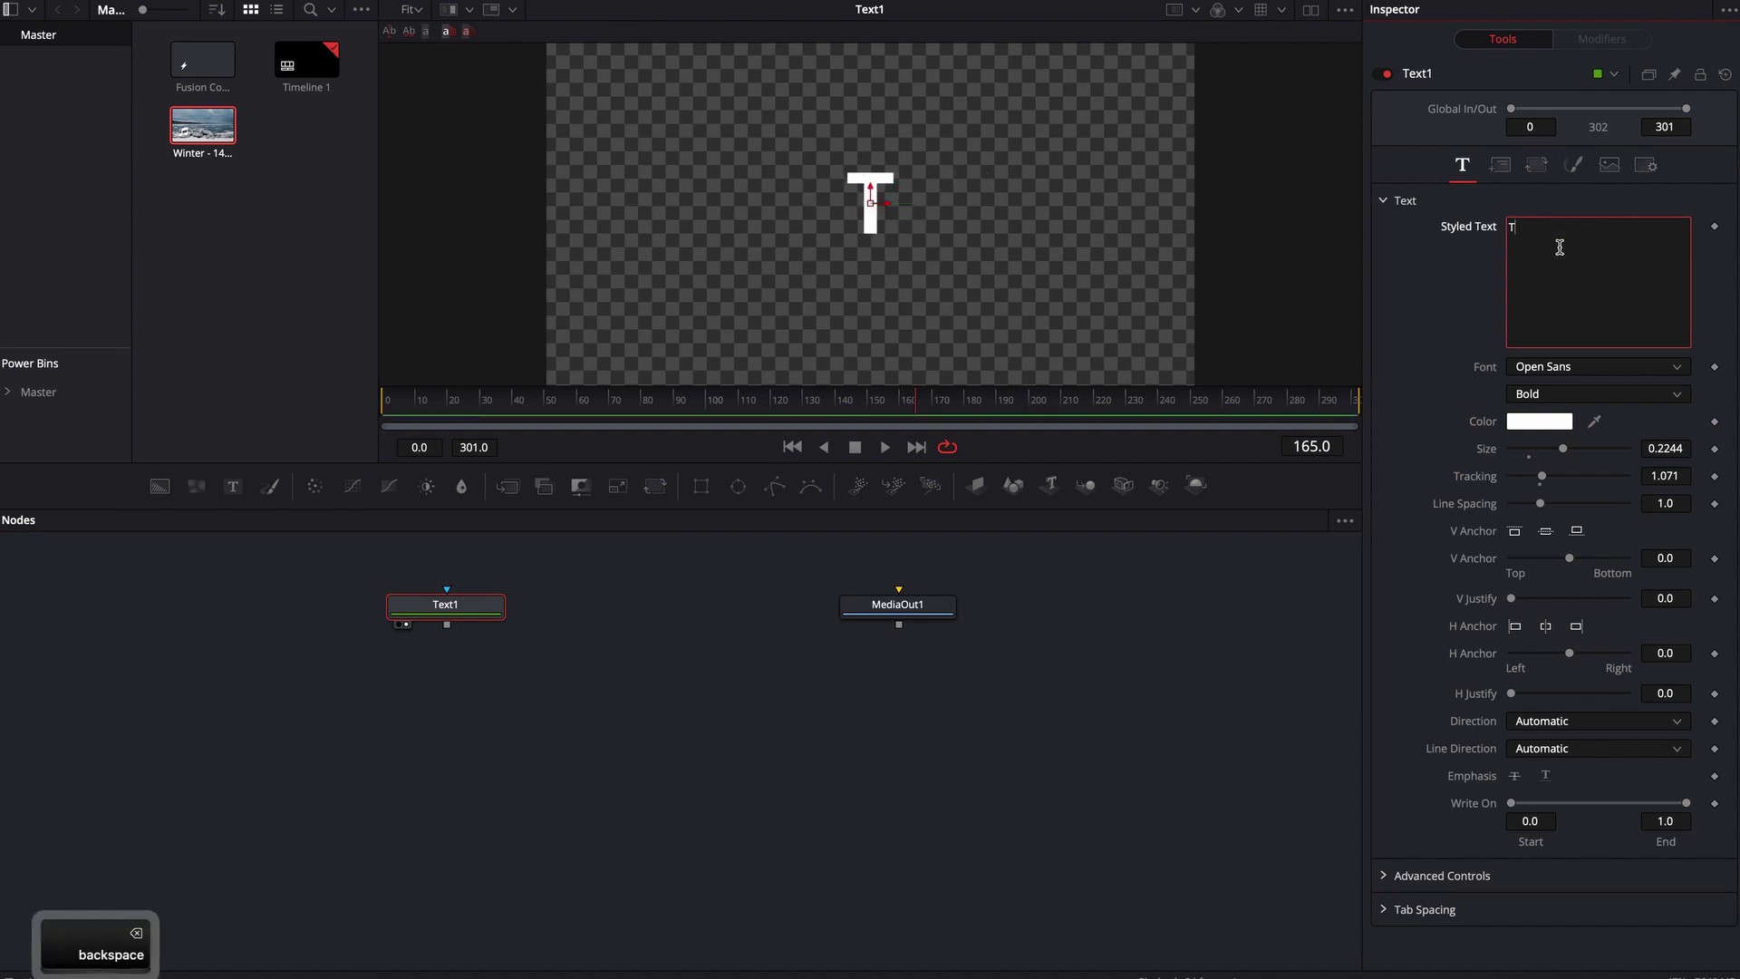
pyautogui.click(725, 749)
pyautogui.moveTo(447, 625); pyautogui.dragTo(929, 612)
pyautogui.click(859, 625)
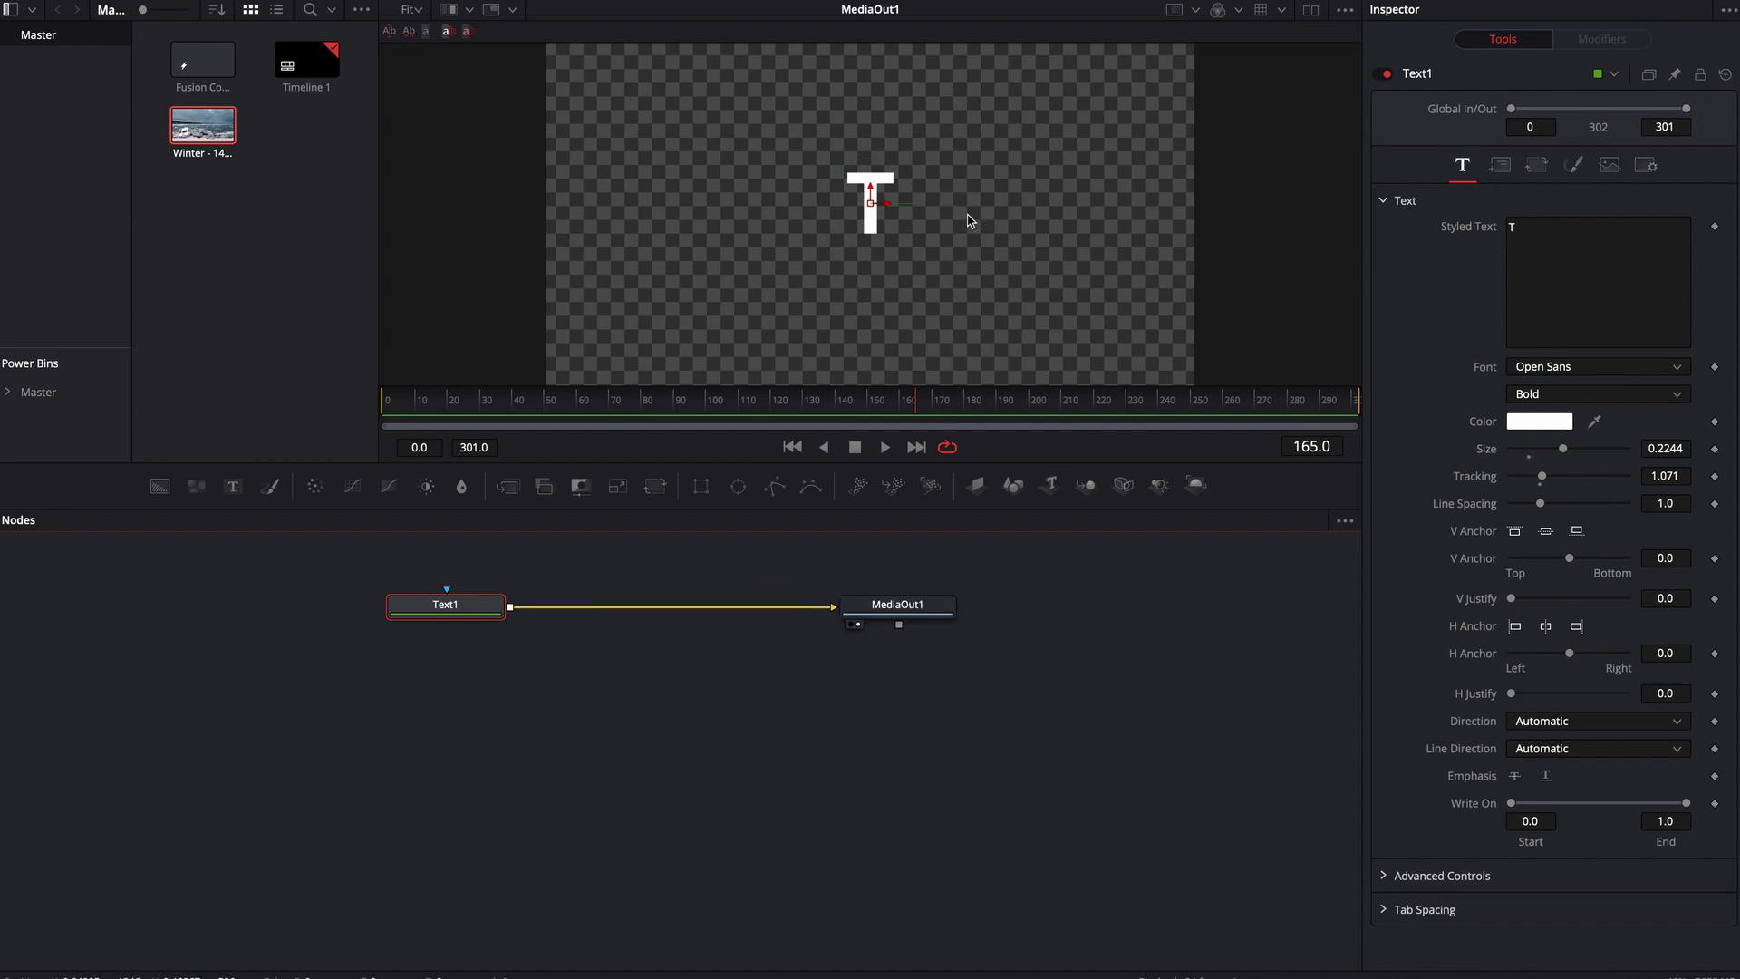
pyautogui.moveTo(445, 605); pyautogui.dragTo(295, 605)
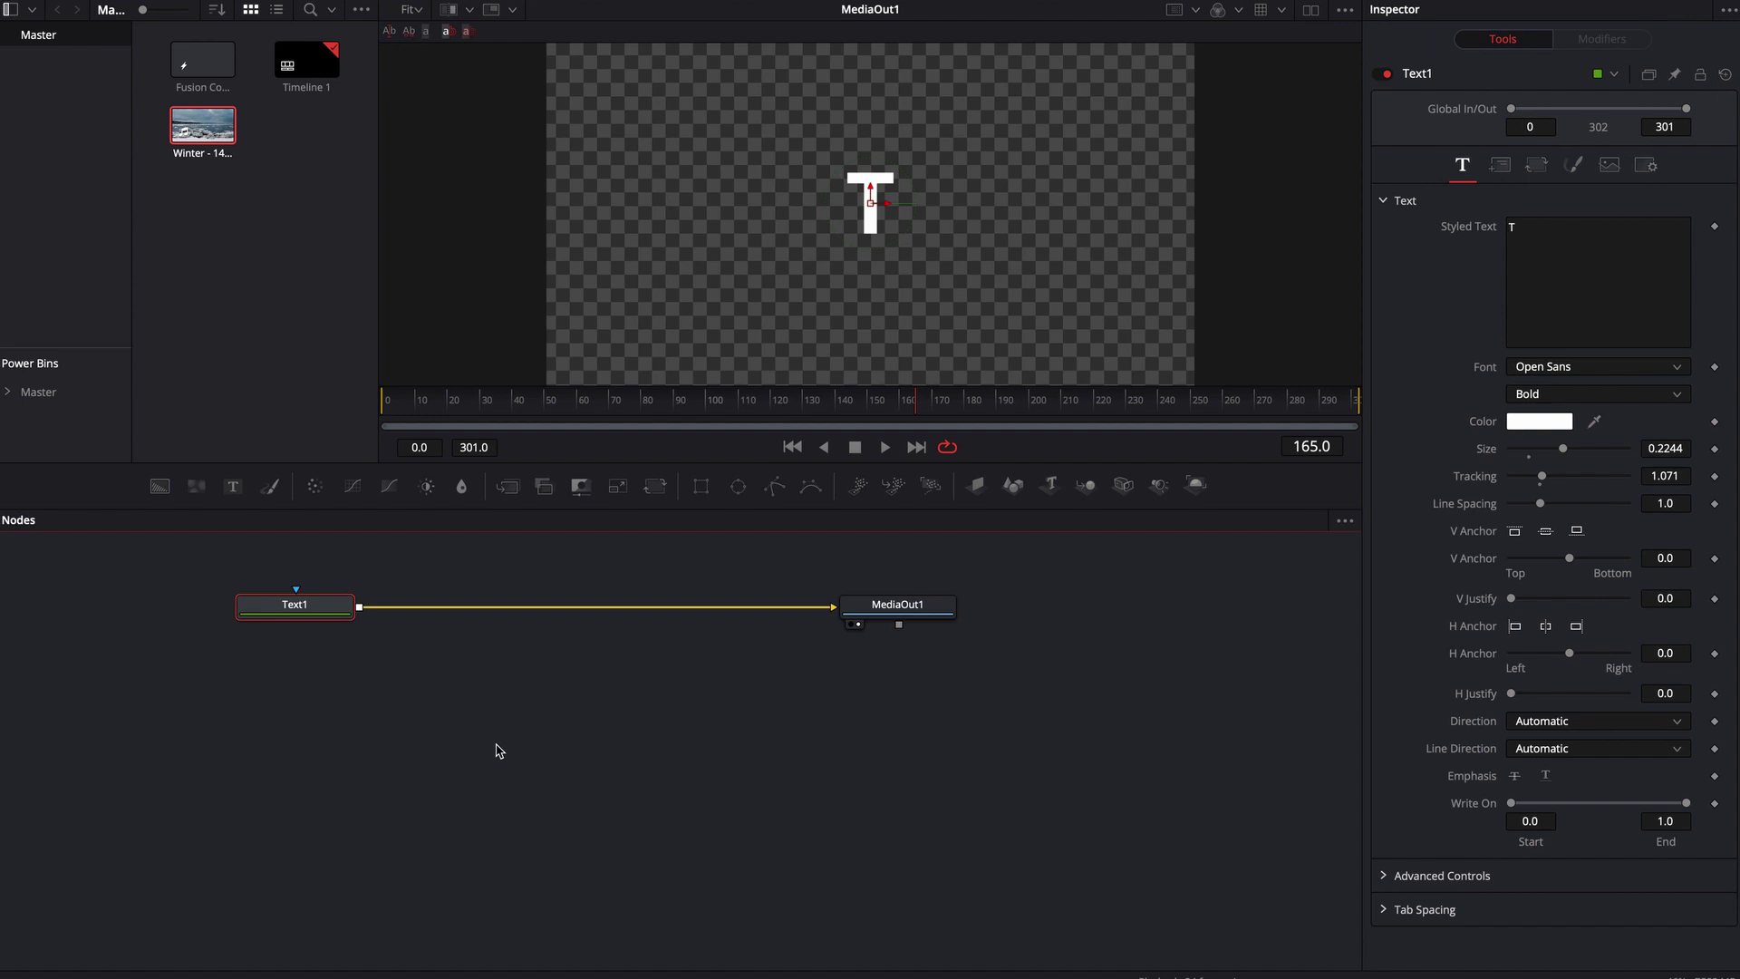
# - Chain Transform1 and DVE1 after Text1, then set Transform1's Angle to -39.1
pyautogui.hotkey('shift', 'space')
pyautogui.write('xf')
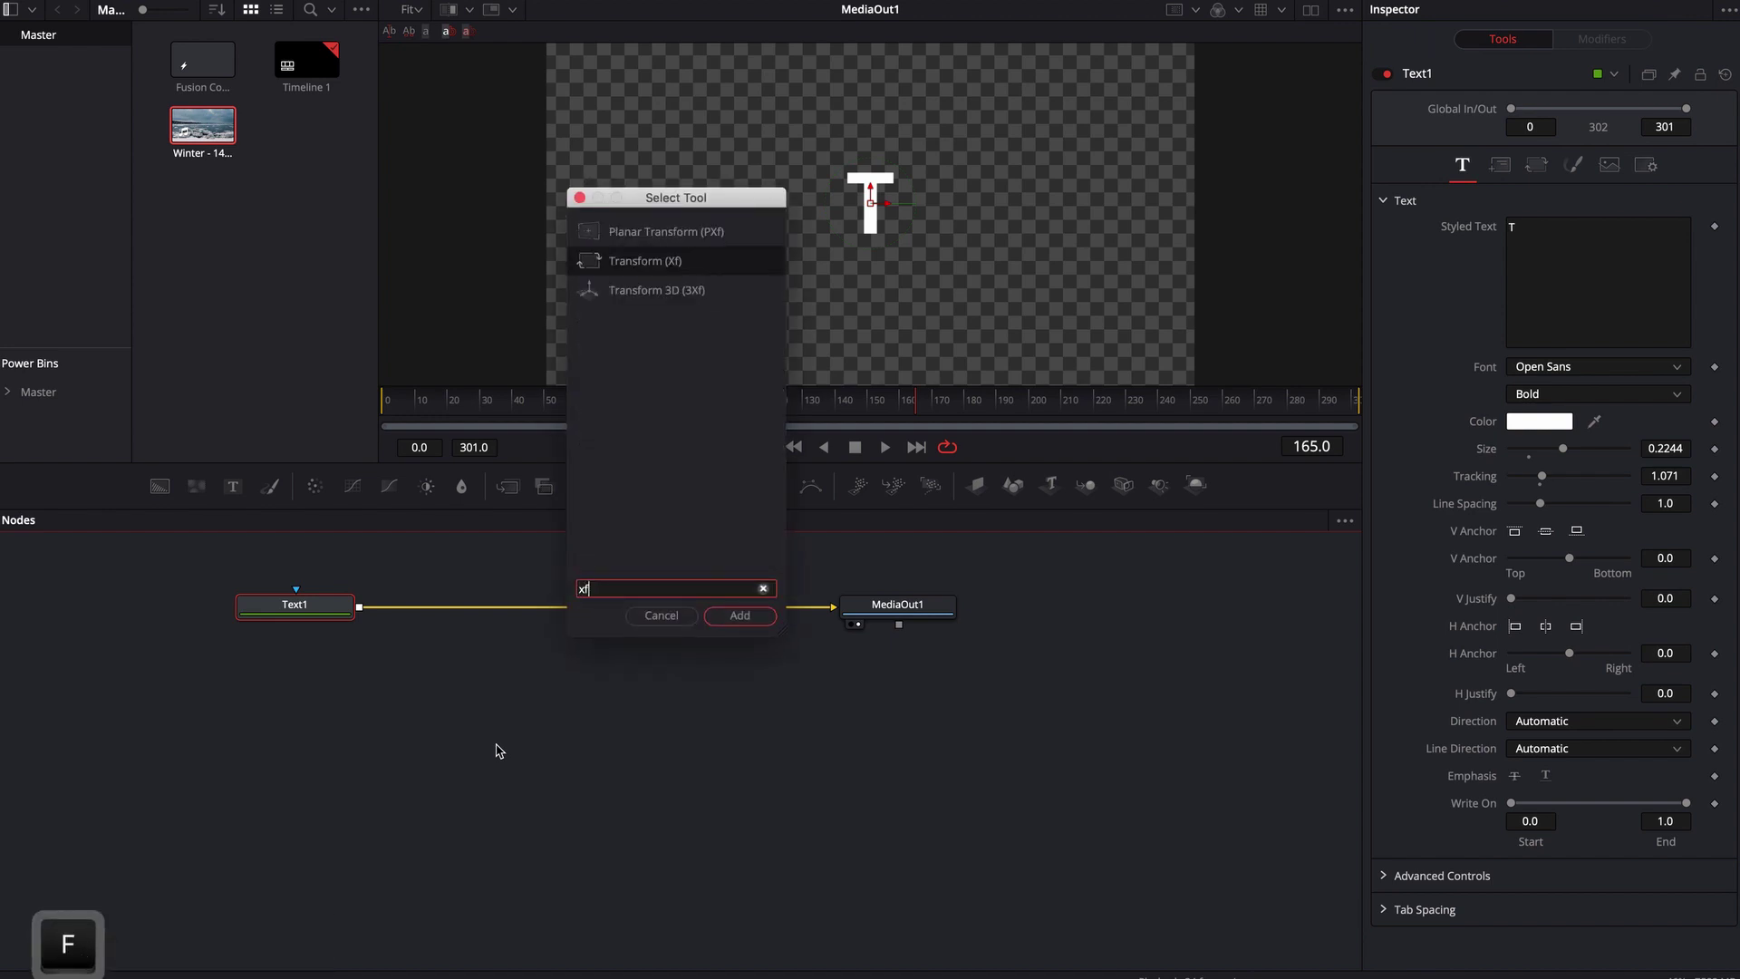
pyautogui.press('Return')
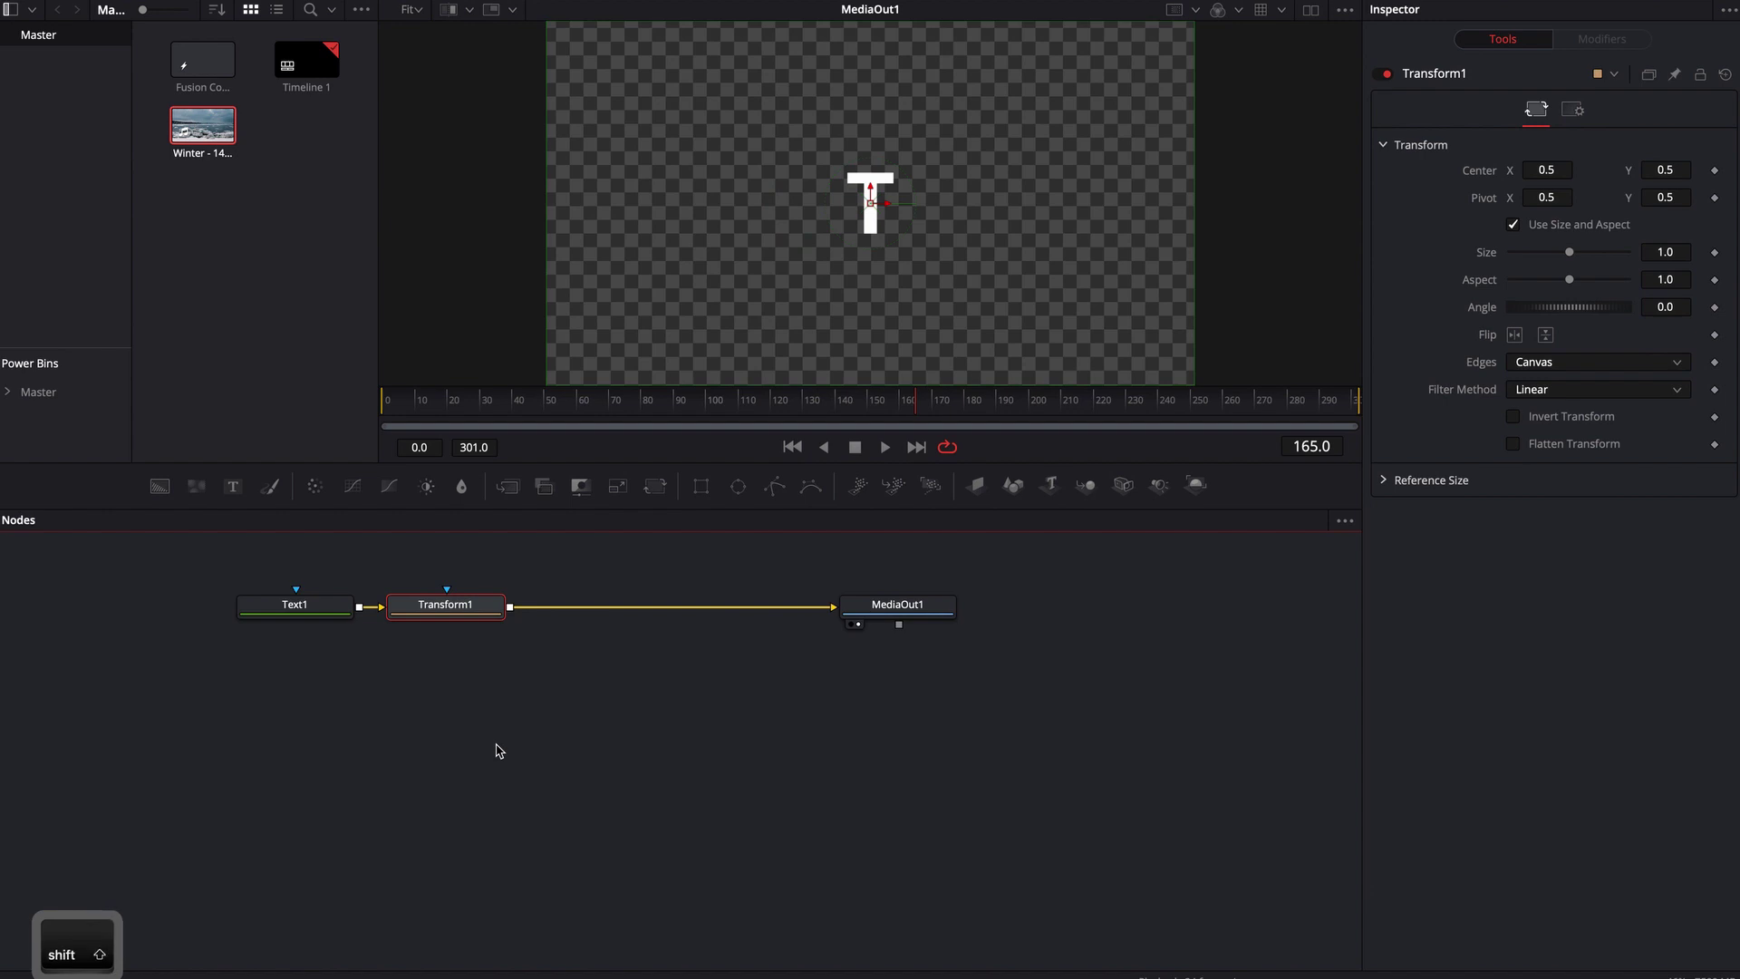
pyautogui.hotkey('shift', 'space')
pyautogui.write('de')
pyautogui.press('BackSpace')
pyautogui.write('ve')
pyautogui.press('Return')
pyautogui.click(476, 616)
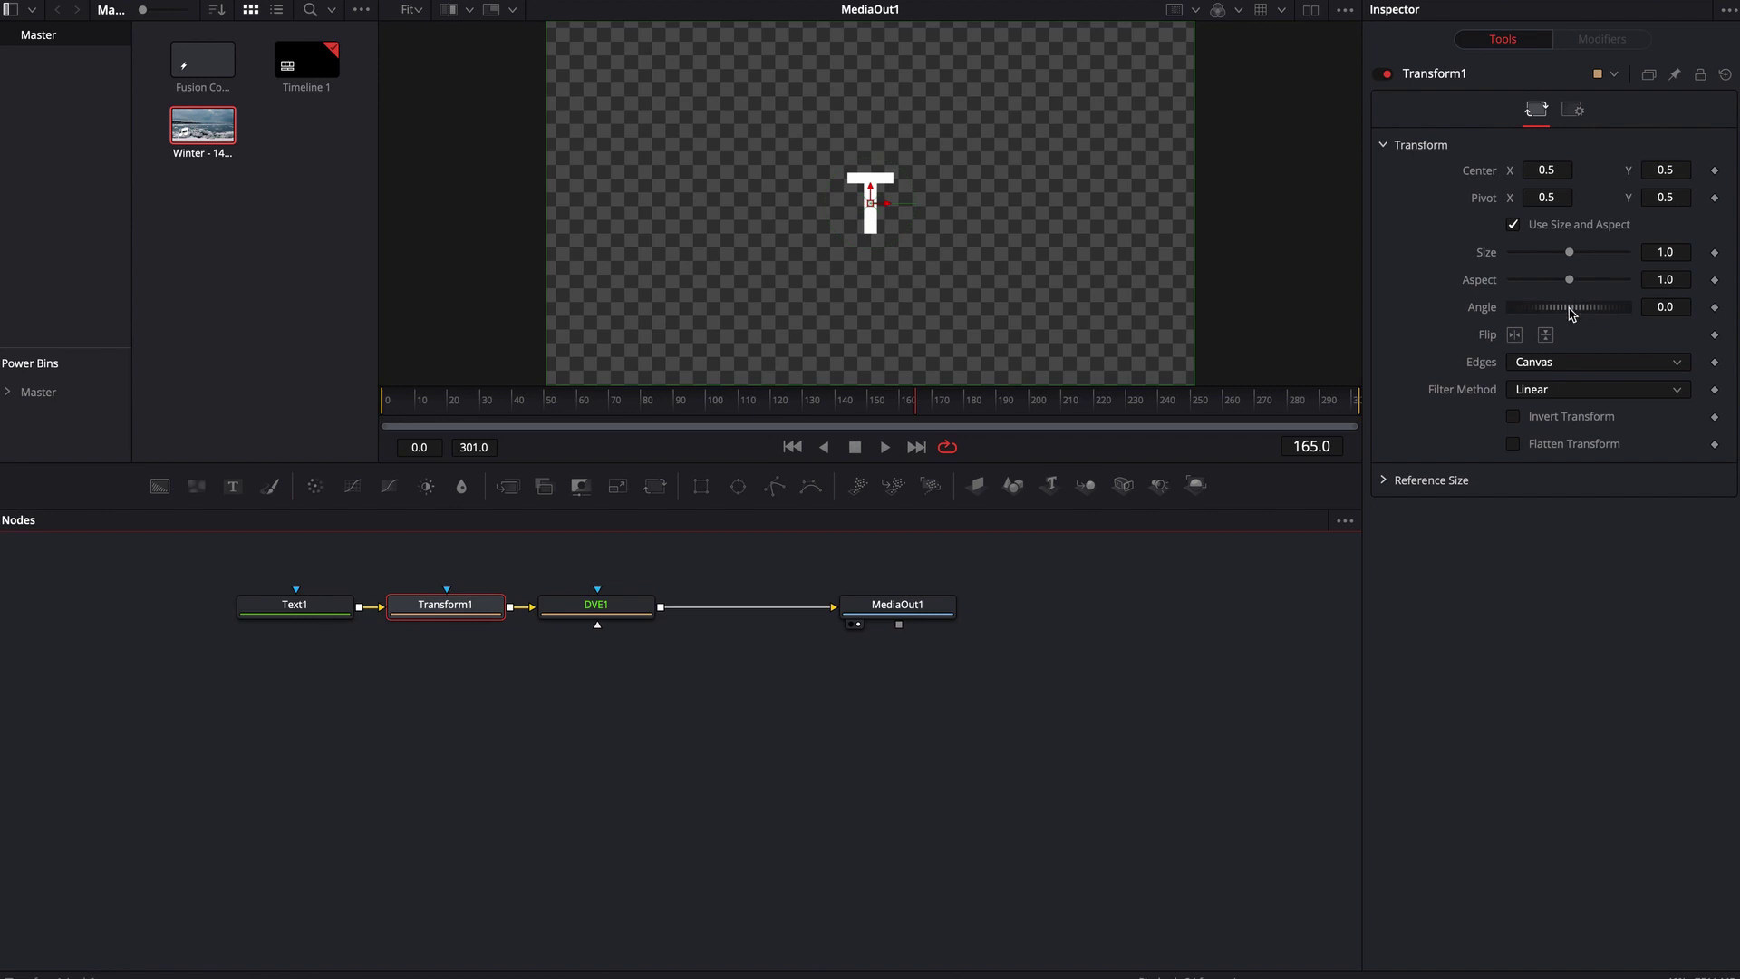
pyautogui.moveTo(1572, 314); pyautogui.dragTo(1558, 313)
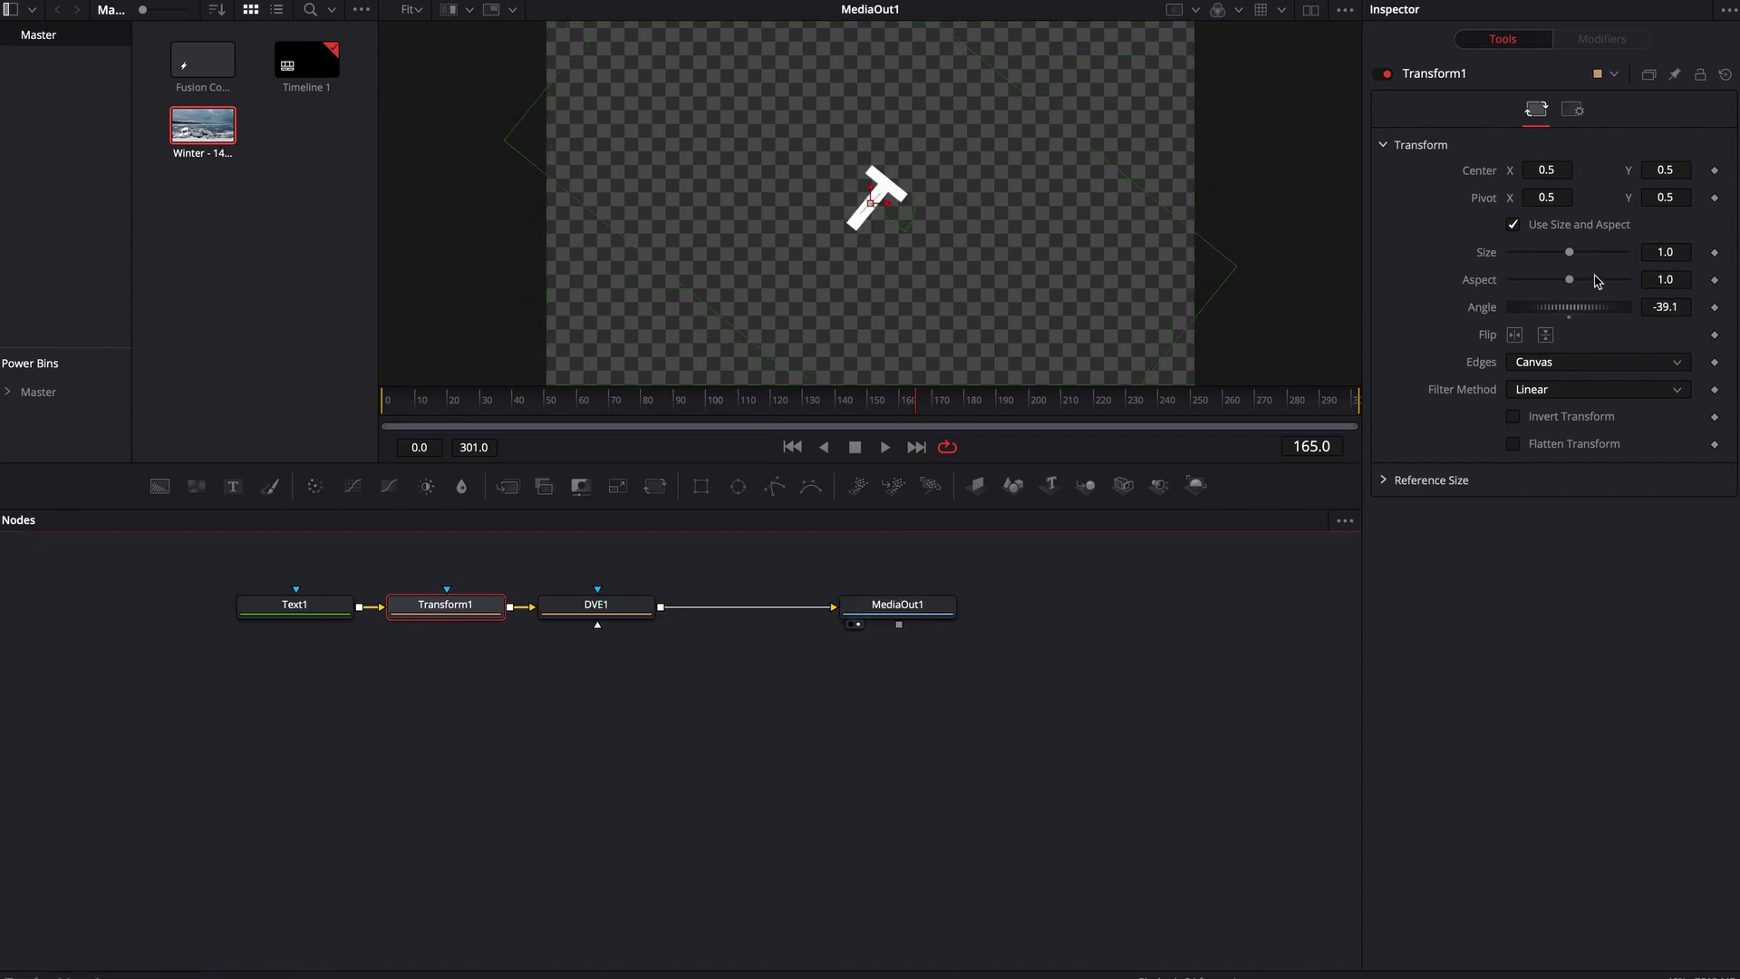
# - After spinning and flipping the T, reset Transform1's Angle to 0 so the T stands upright
pyautogui.moveTo(1574, 311)
pyautogui.mouseDown()
pyautogui.moveTo(1494, 310)
pyautogui.moveTo(1574, 313)
pyautogui.mouseUp()
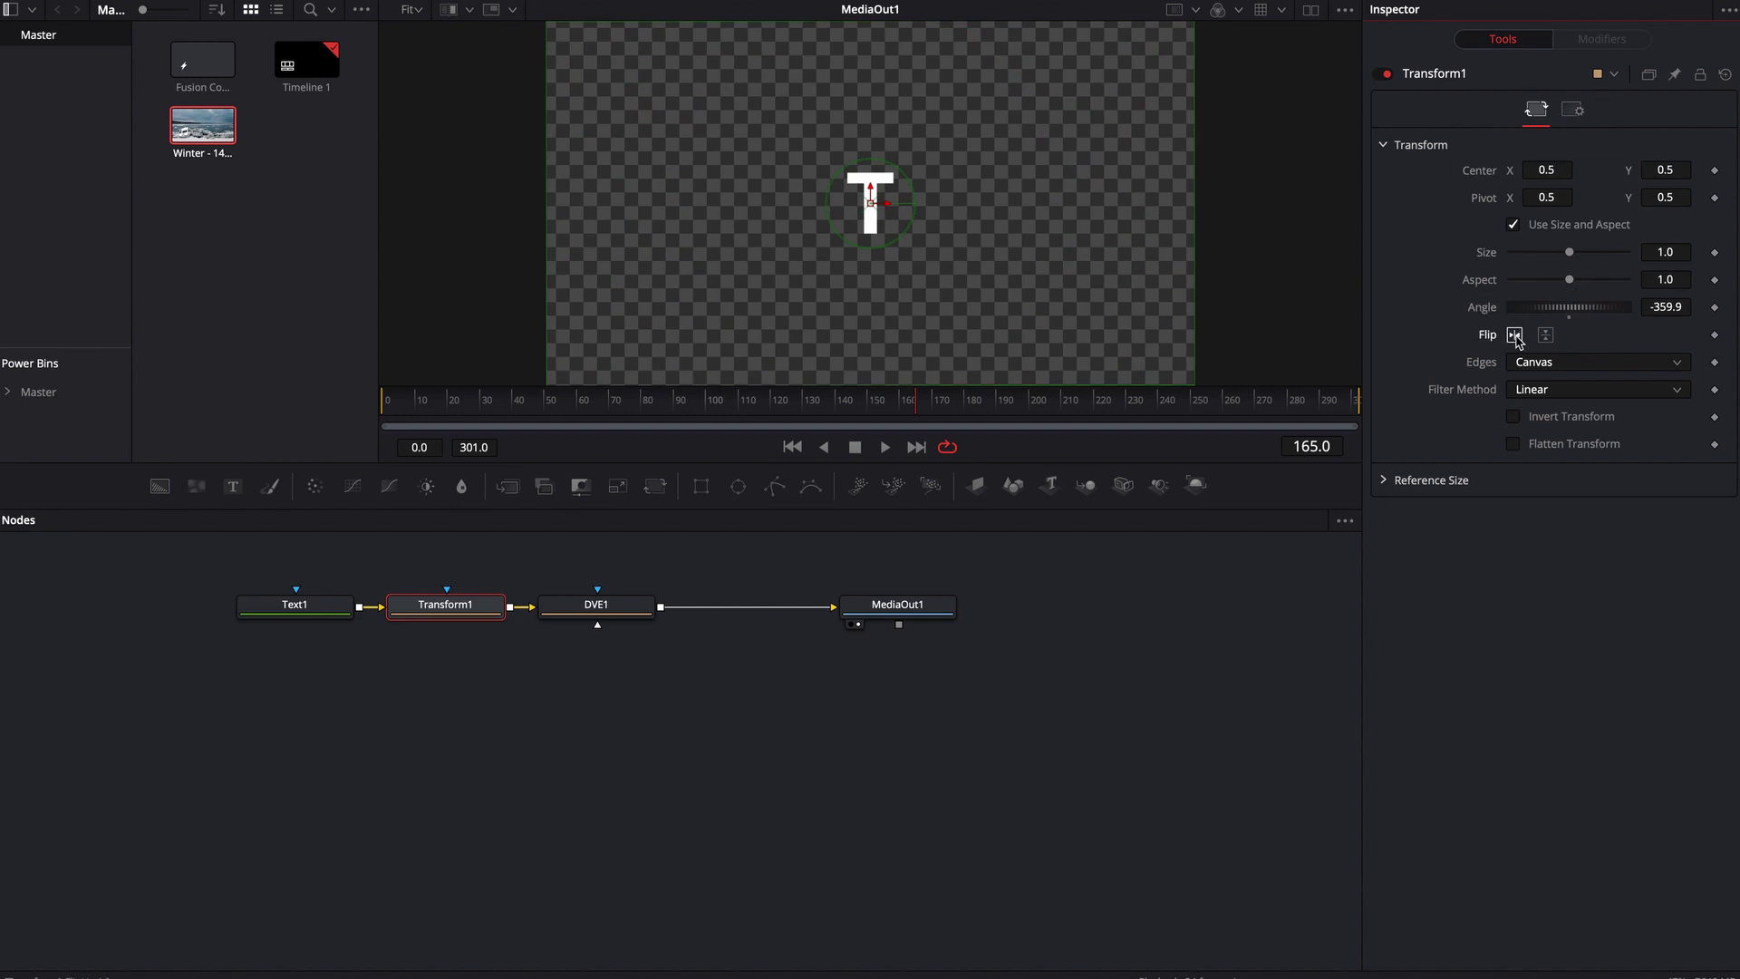
pyautogui.click(1548, 337)
pyautogui.click(1546, 336)
pyautogui.doubleClick(1573, 312)
pyautogui.click(618, 613)
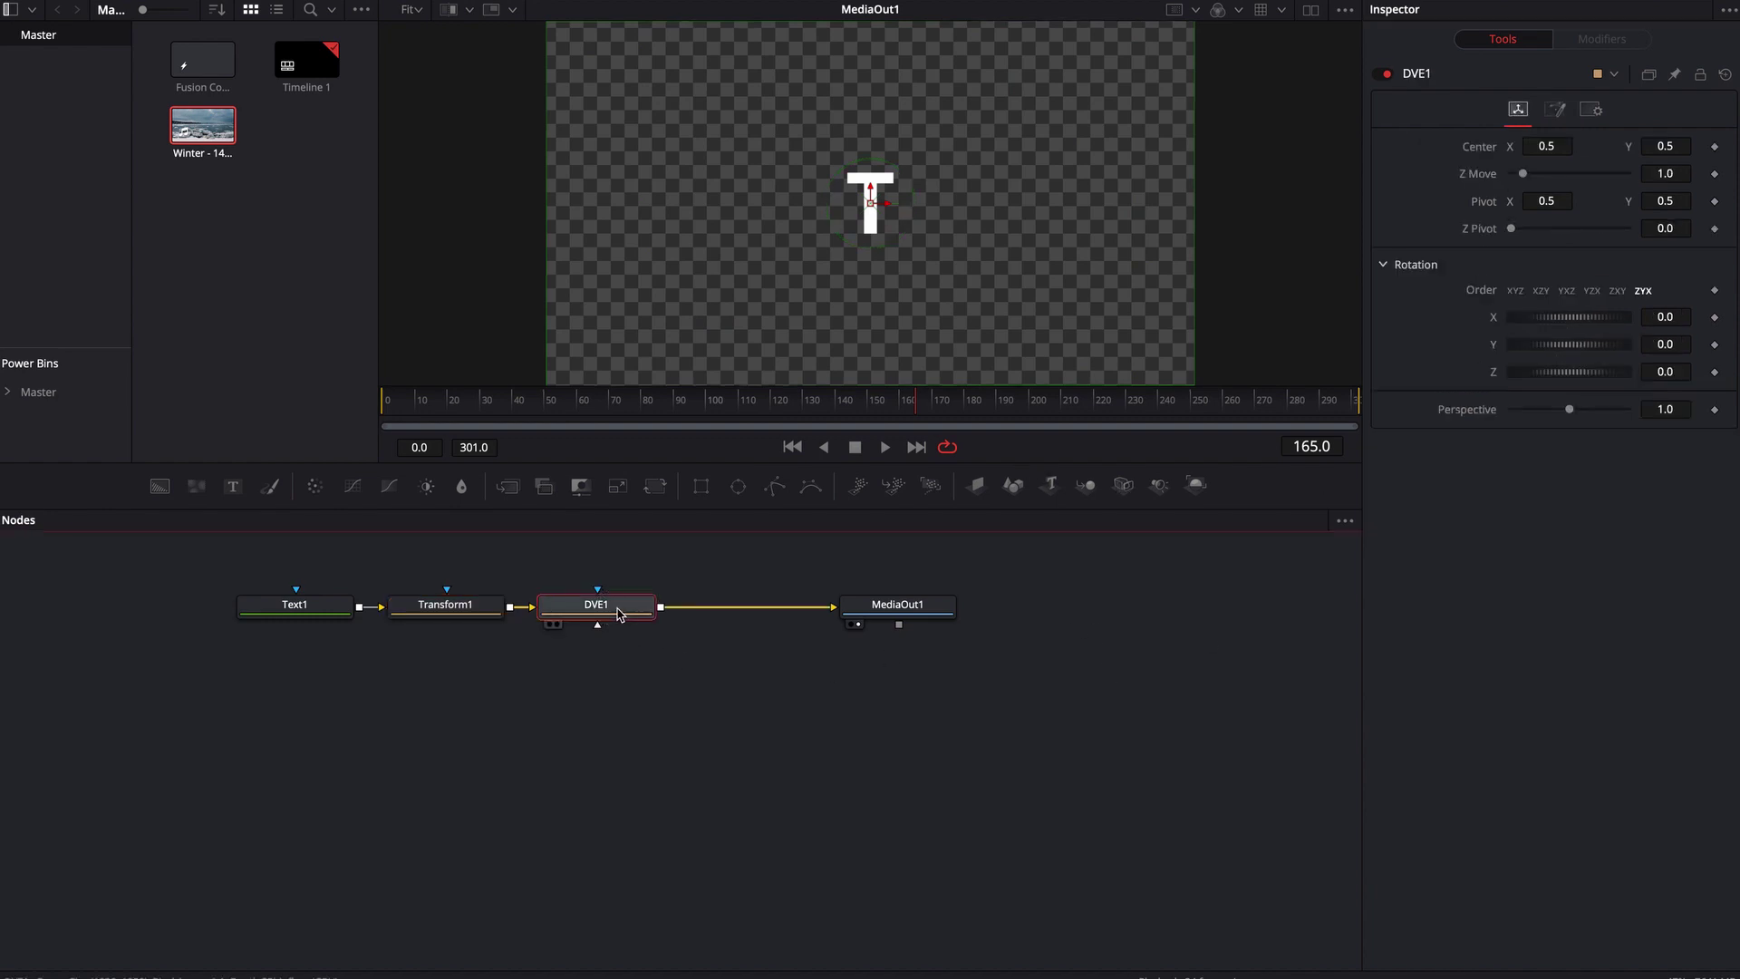
pyautogui.moveTo(1571, 317); pyautogui.dragTo(1579, 372)
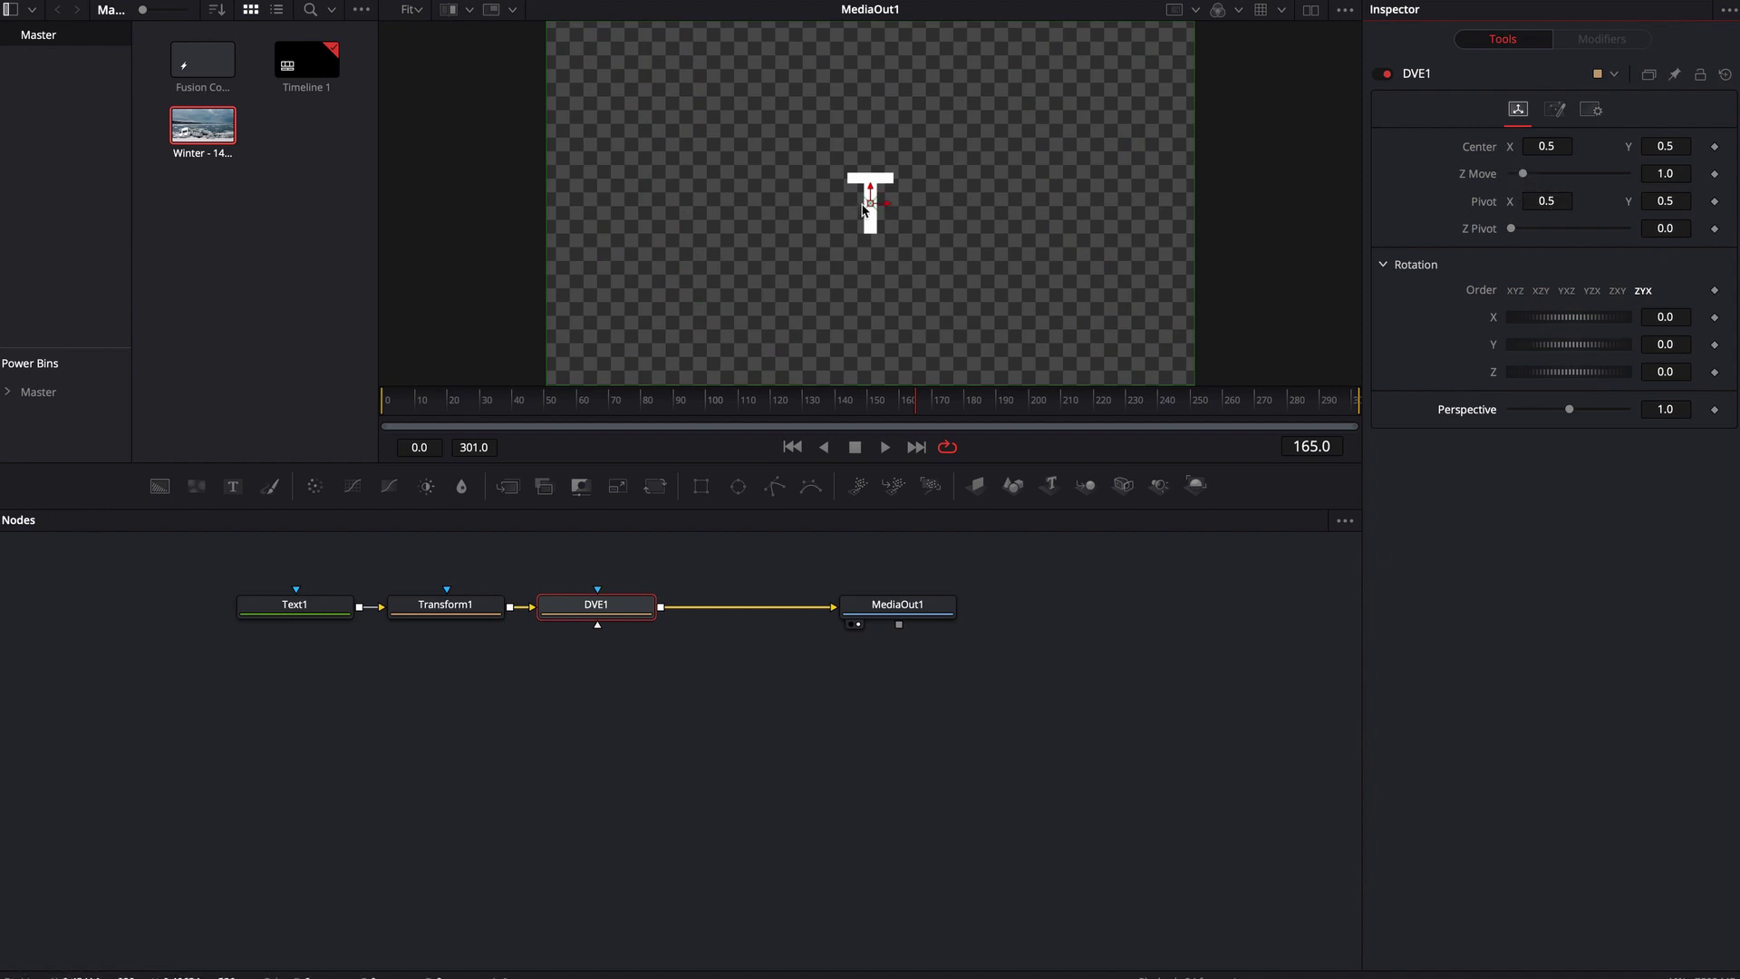
pyautogui.moveTo(876, 207)
pyautogui.mouseDown()
pyautogui.moveTo(997, 224)
pyautogui.moveTo(903, 197)
pyautogui.moveTo(889, 229)
pyautogui.mouseUp()
pyautogui.press('super+z')
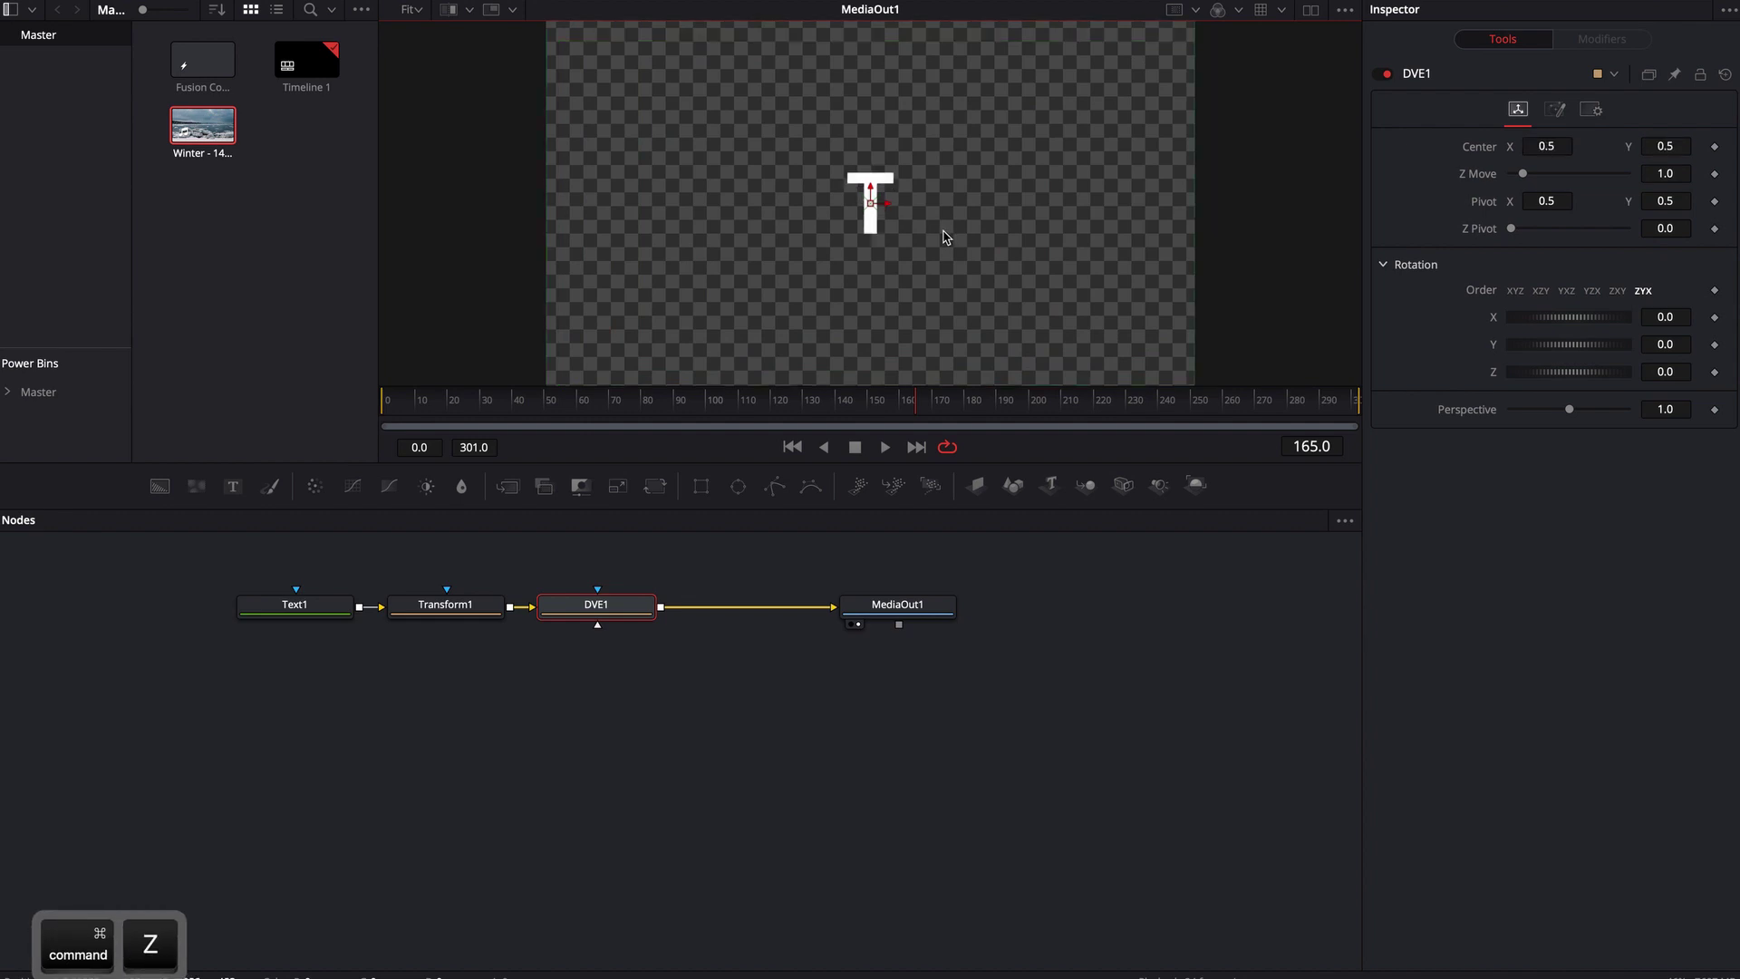
pyautogui.press('Tab')
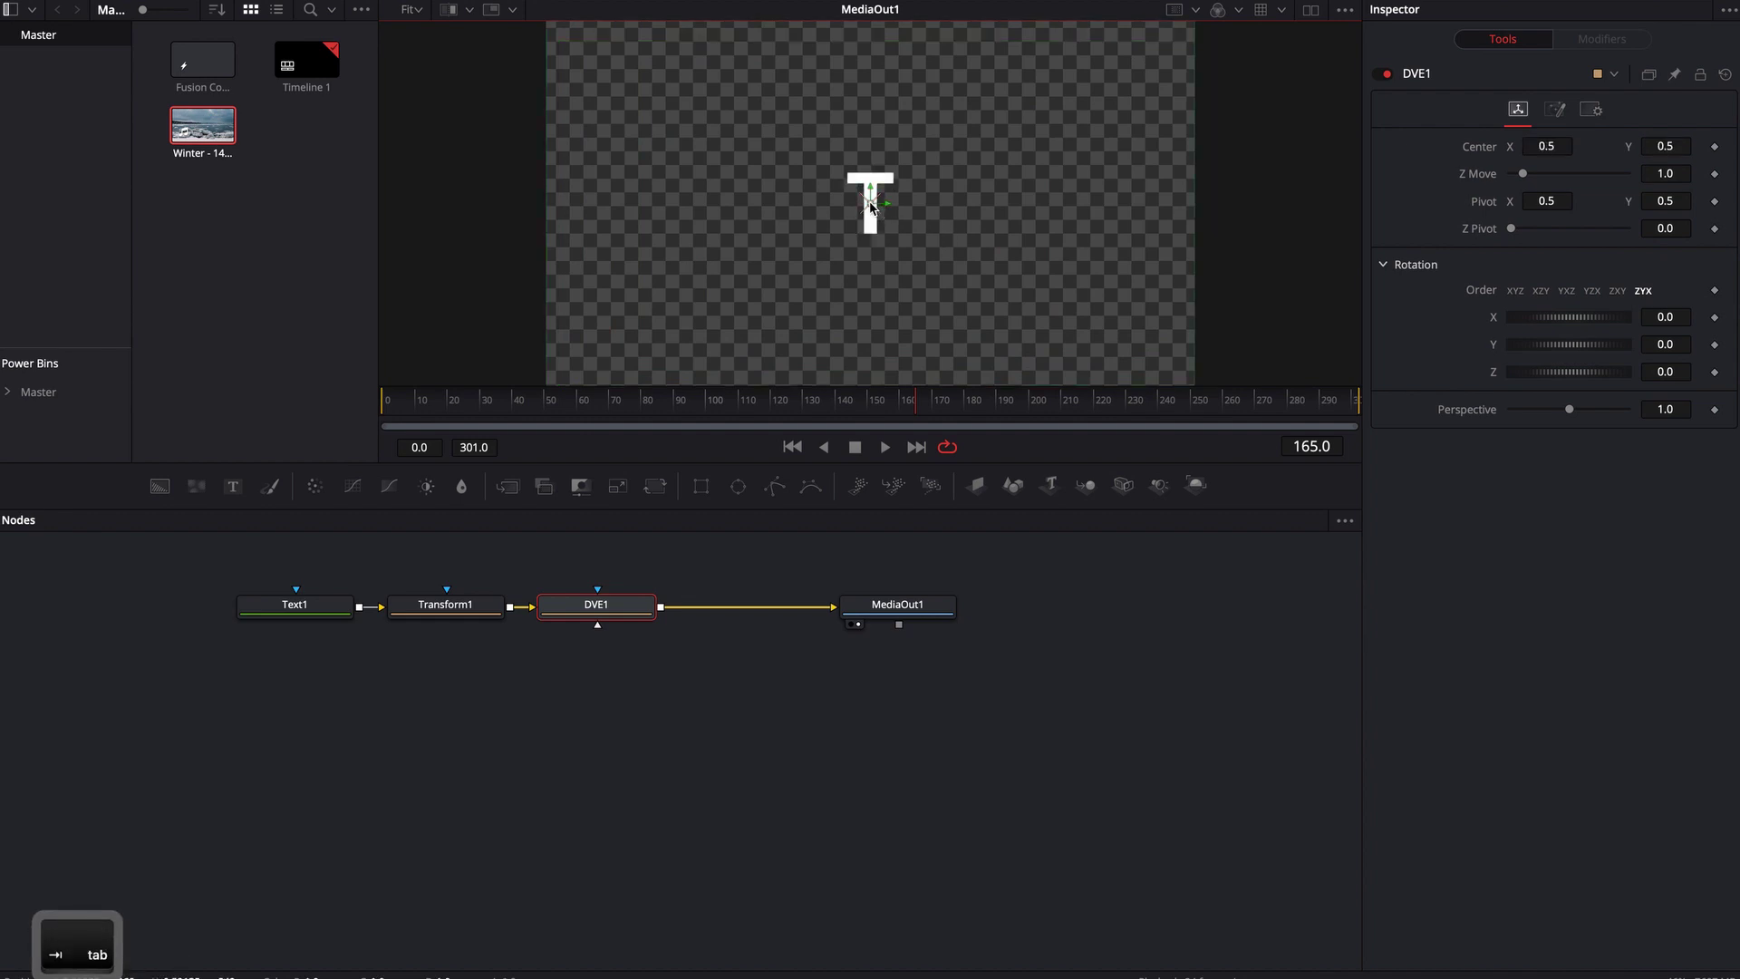
pyautogui.moveTo(871, 207)
pyautogui.mouseDown()
pyautogui.moveTo(807, 177)
pyautogui.moveTo(765, 209)
pyautogui.moveTo(834, 250)
pyautogui.moveTo(816, 182)
pyautogui.moveTo(758, 280)
pyautogui.mouseUp()
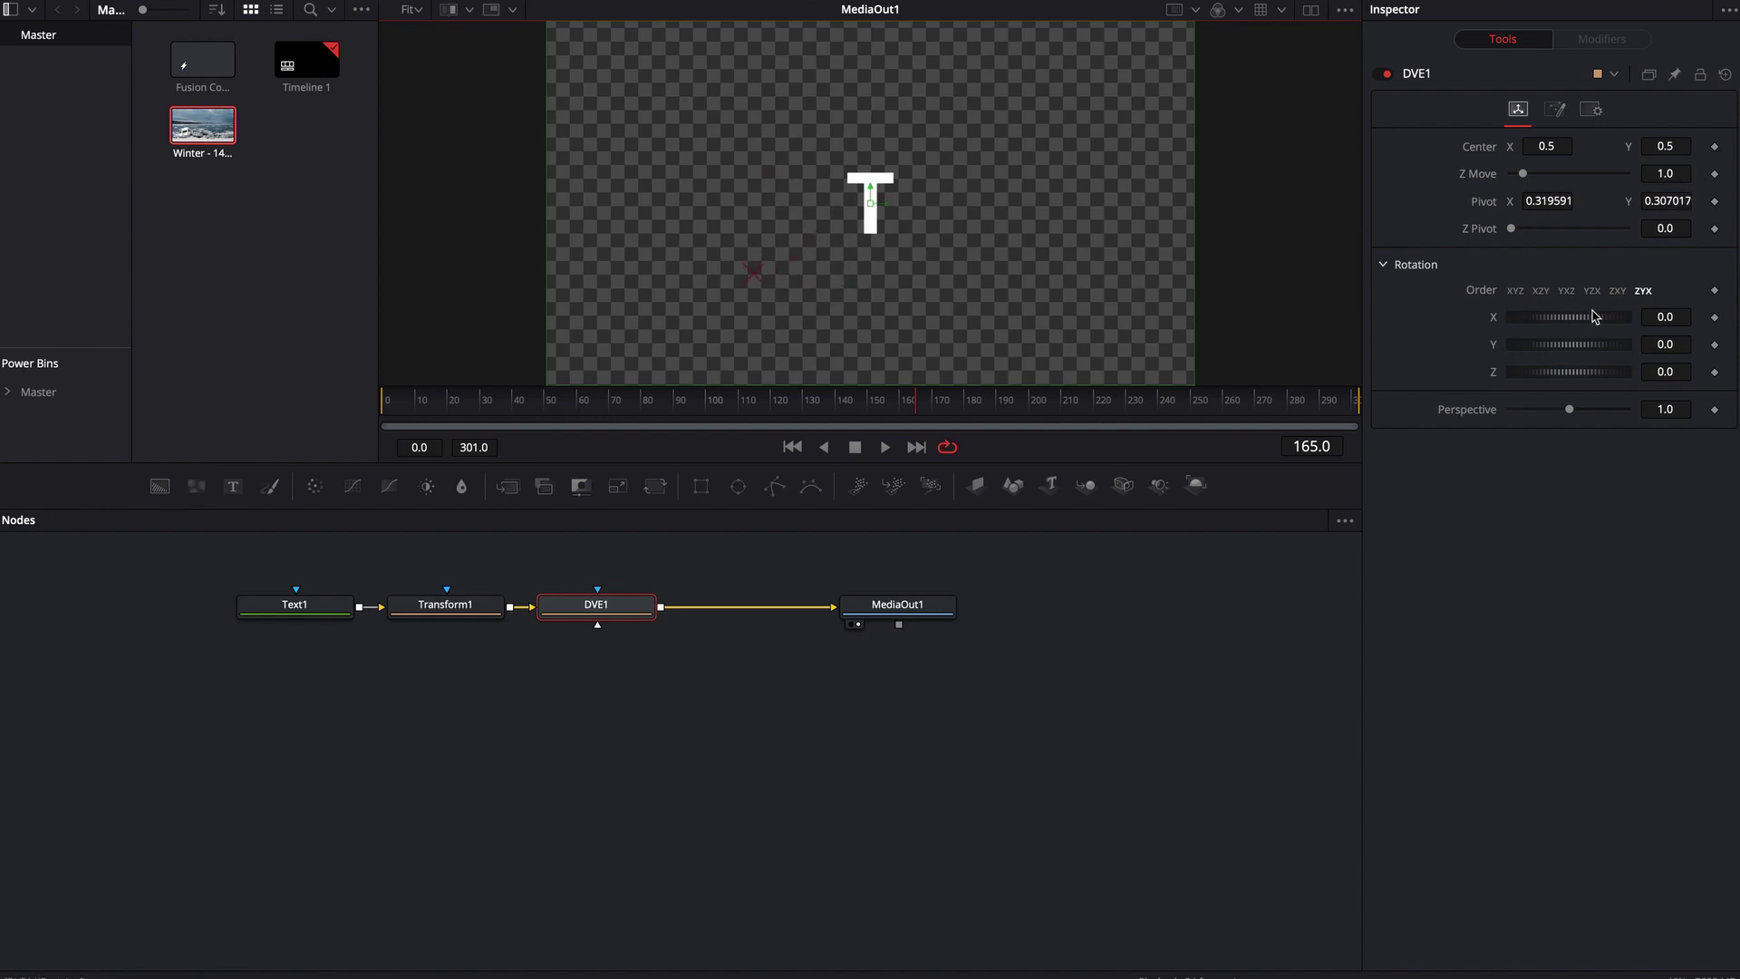
pyautogui.moveTo(1578, 319); pyautogui.dragTo(1564, 345)
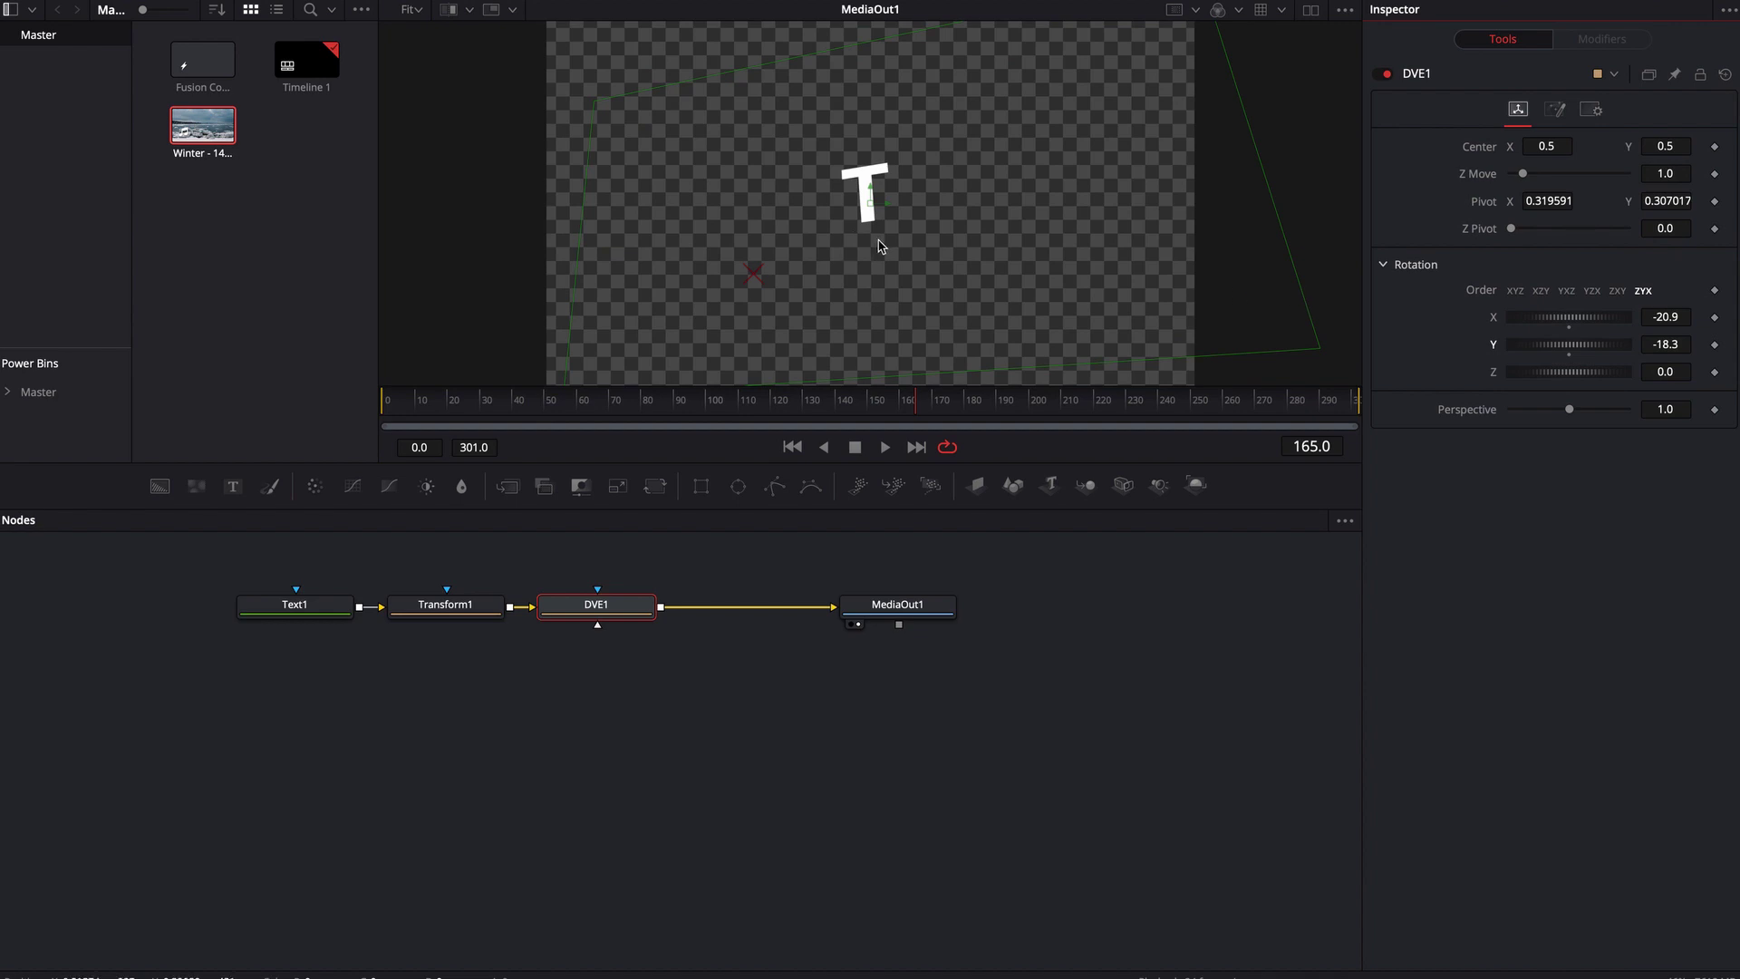
pyautogui.press('super+z')
pyautogui.press('super+z')
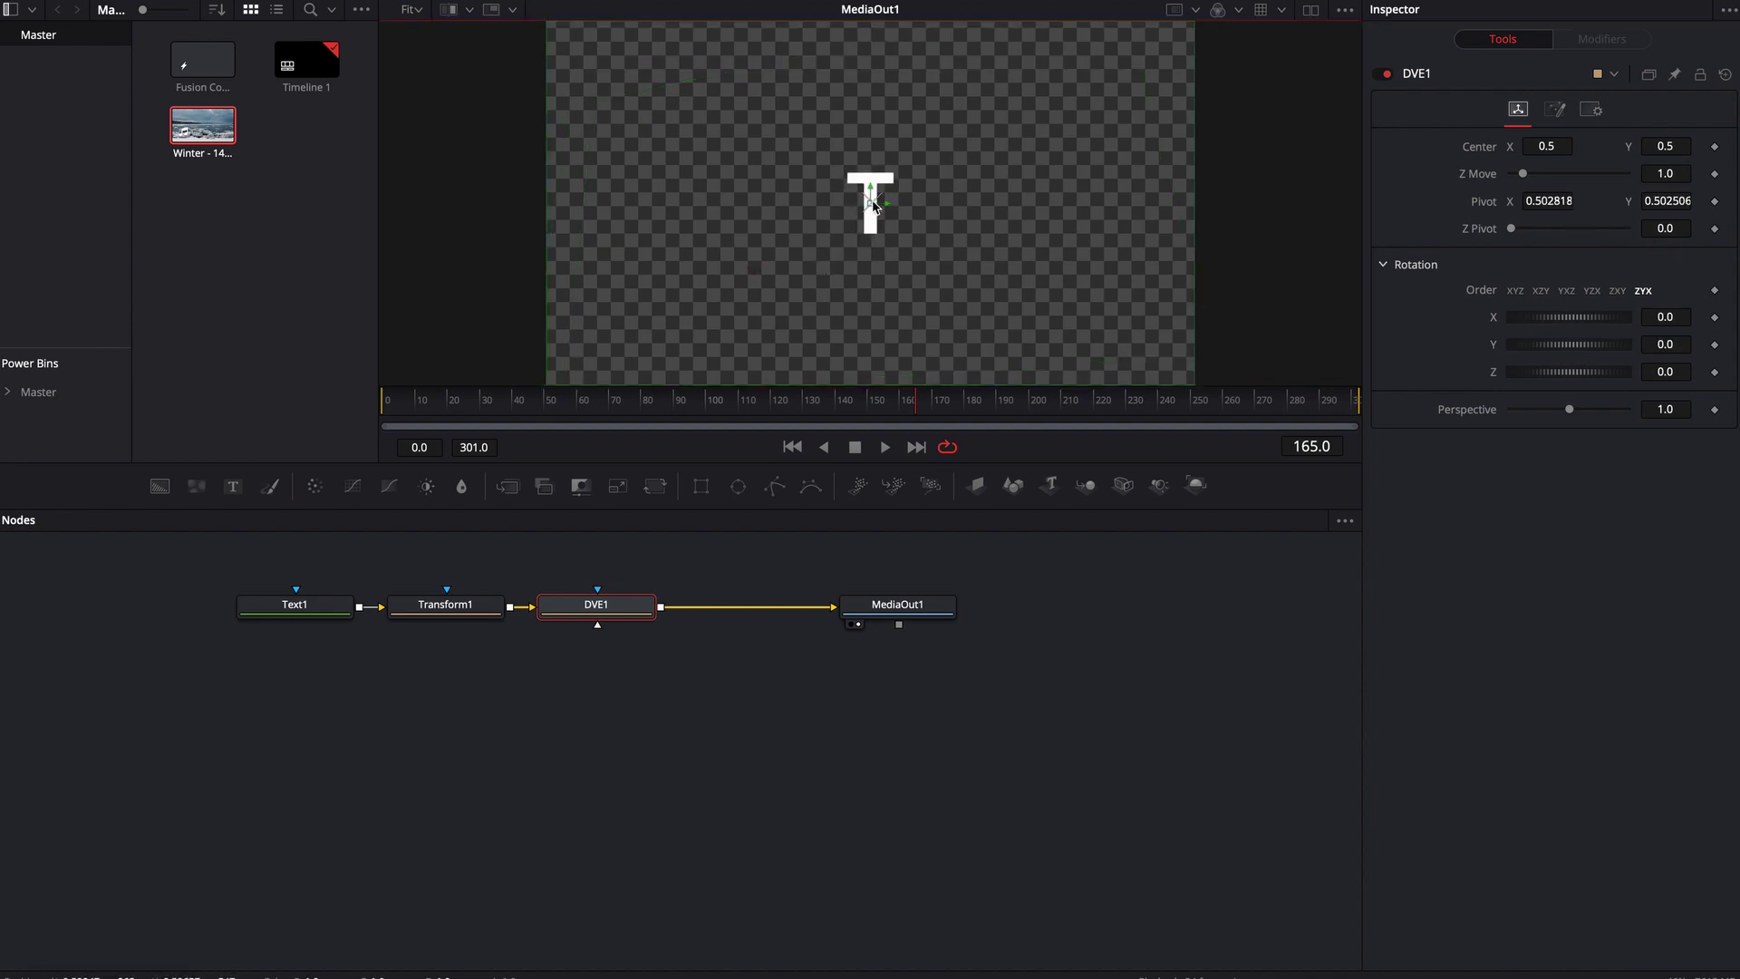
# - Change the title to TEXT, then undo a trial move of DVE1 back to centre
pyautogui.click(294, 605)
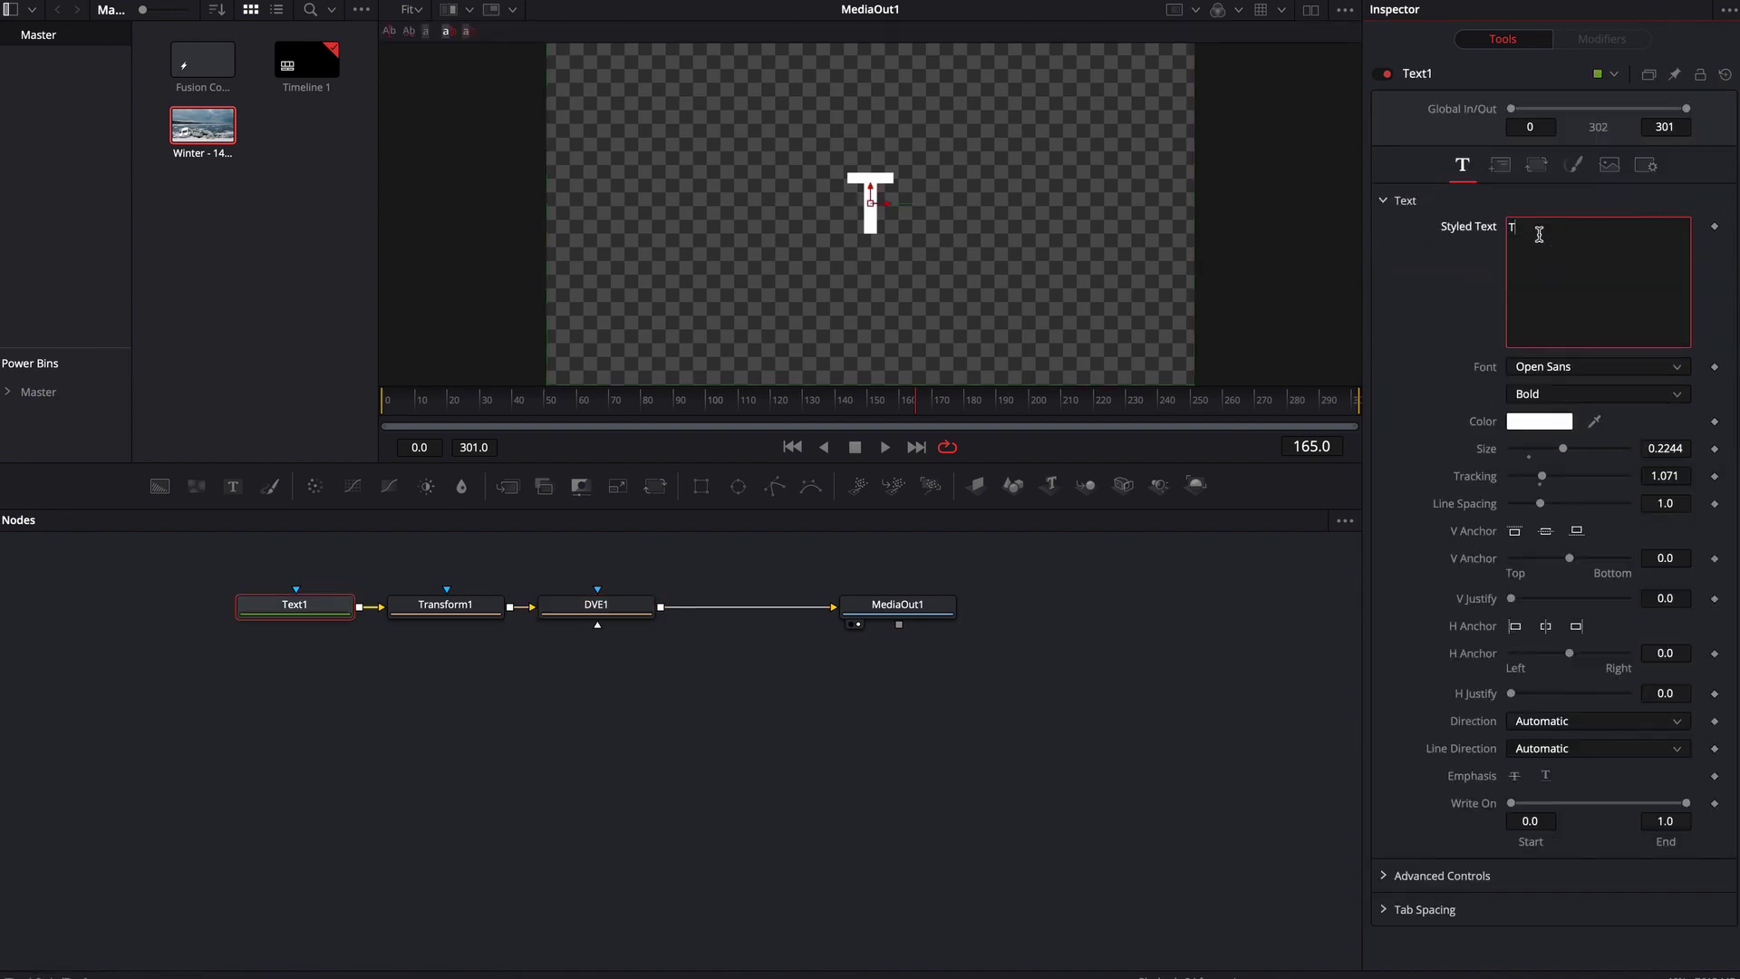
pyautogui.write('EXT')
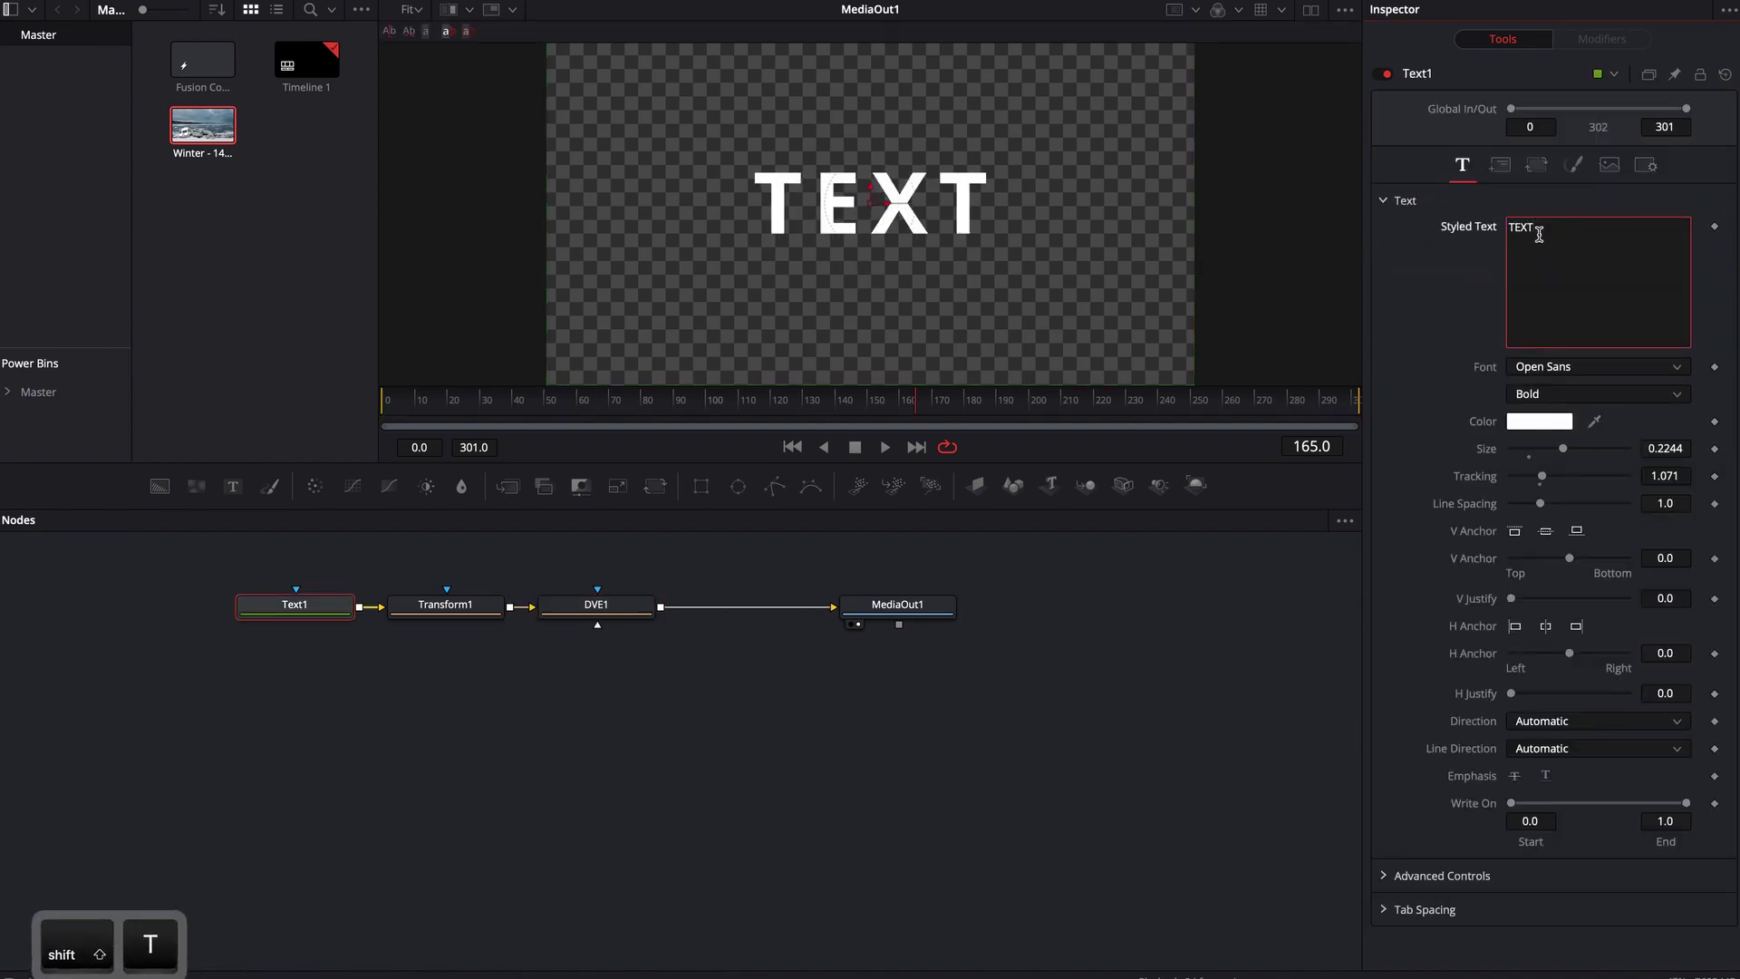
pyautogui.click(612, 611)
pyautogui.moveTo(881, 228)
pyautogui.mouseDown()
pyautogui.moveTo(923, 182)
pyautogui.moveTo(866, 233)
pyautogui.moveTo(897, 264)
pyautogui.moveTo(864, 248)
pyautogui.mouseUp()
pyautogui.press('super+z')
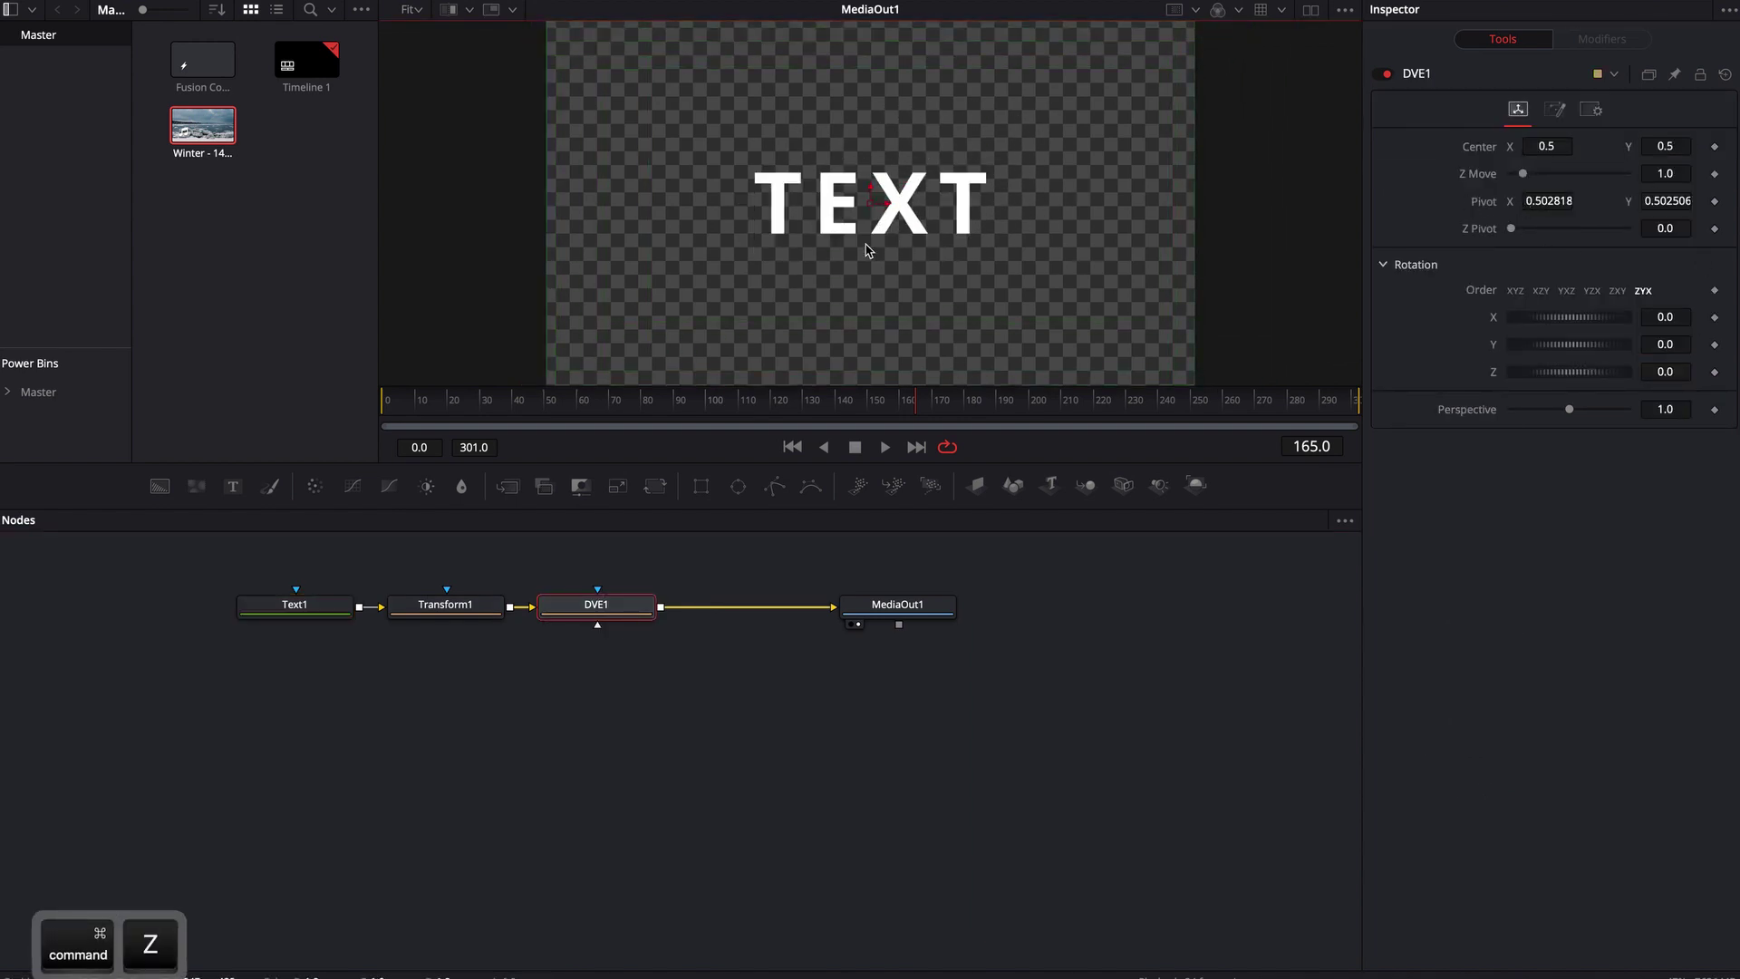
# - Move DVE1's pivot onto the letter T and tilt Rotation Y to -7.8
pyautogui.press('Tab')
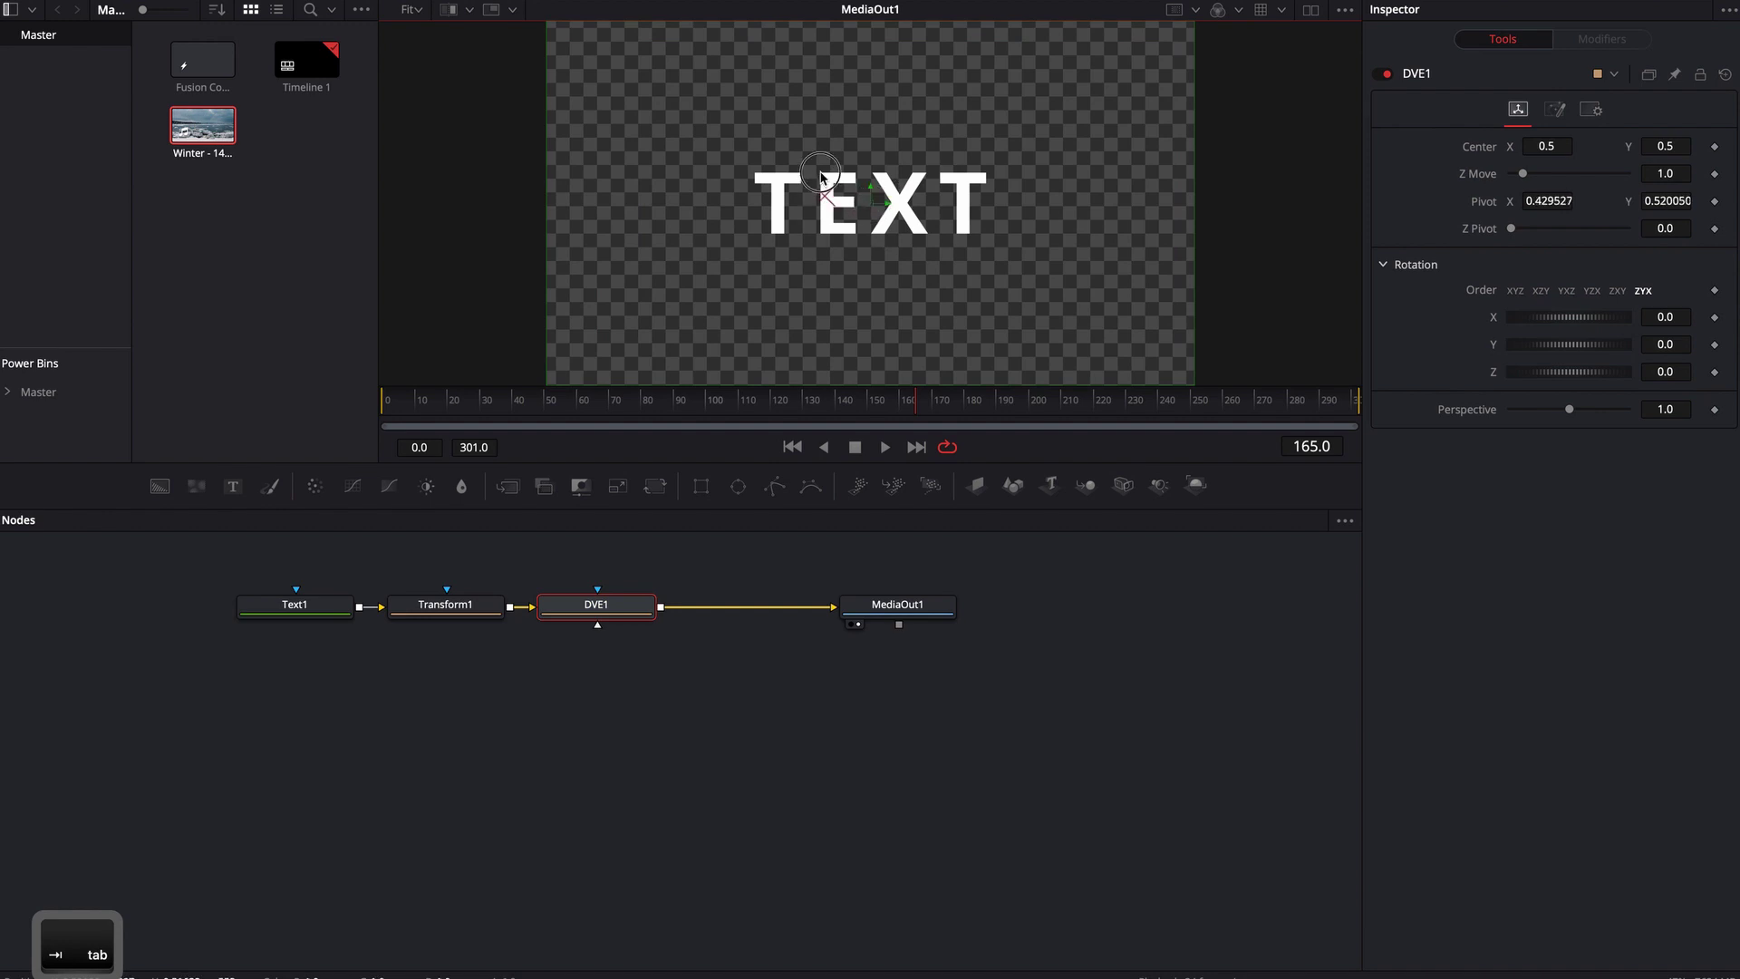
pyautogui.moveTo(872, 202); pyautogui.dragTo(777, 208)
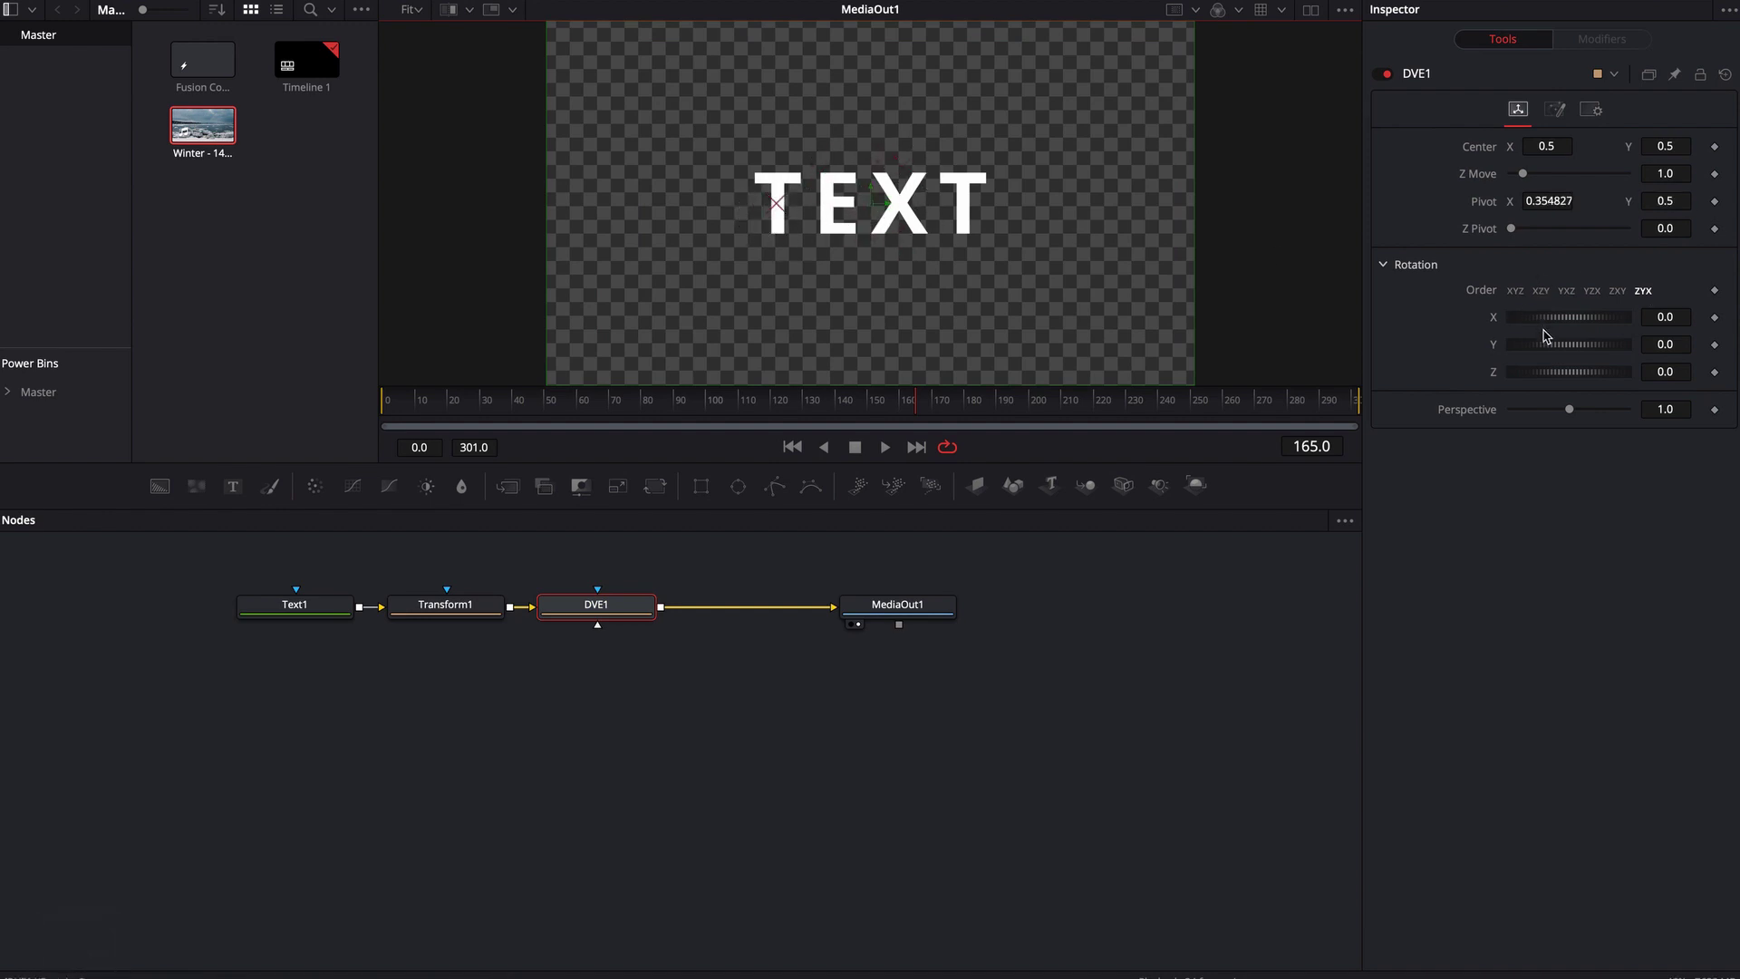
pyautogui.moveTo(1549, 343)
pyautogui.mouseDown()
pyautogui.moveTo(1535, 350)
pyautogui.moveTo(1561, 349)
pyautogui.mouseUp()
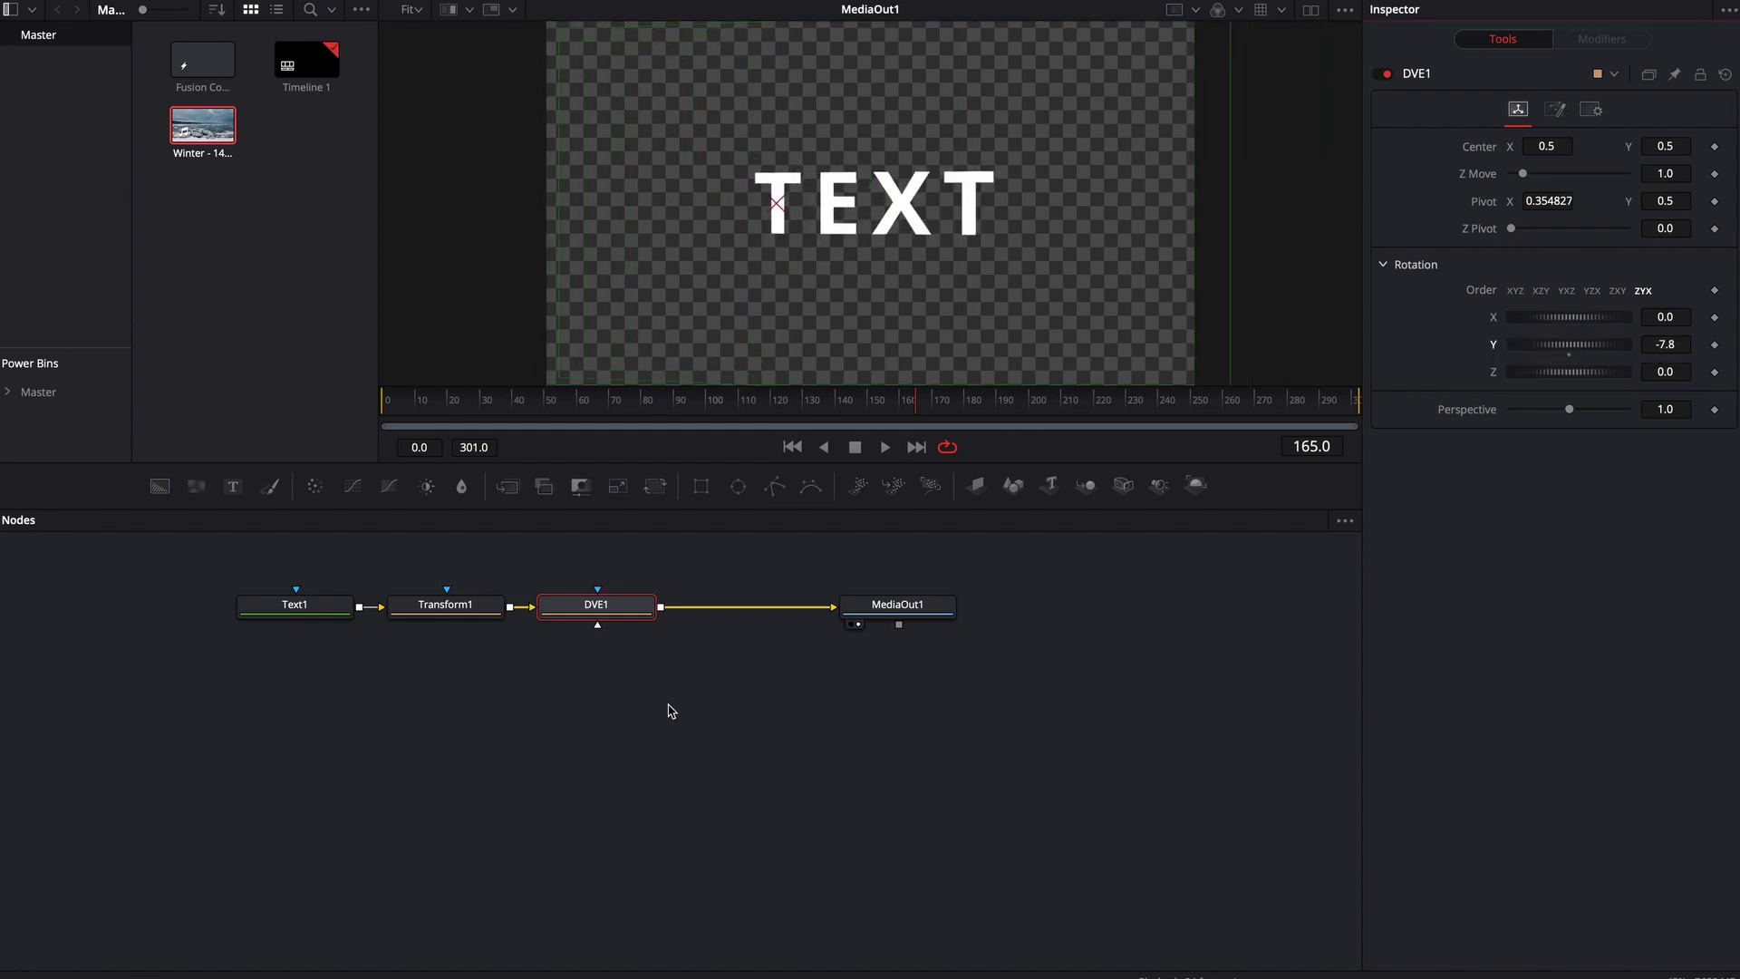
pyautogui.click(466, 664)
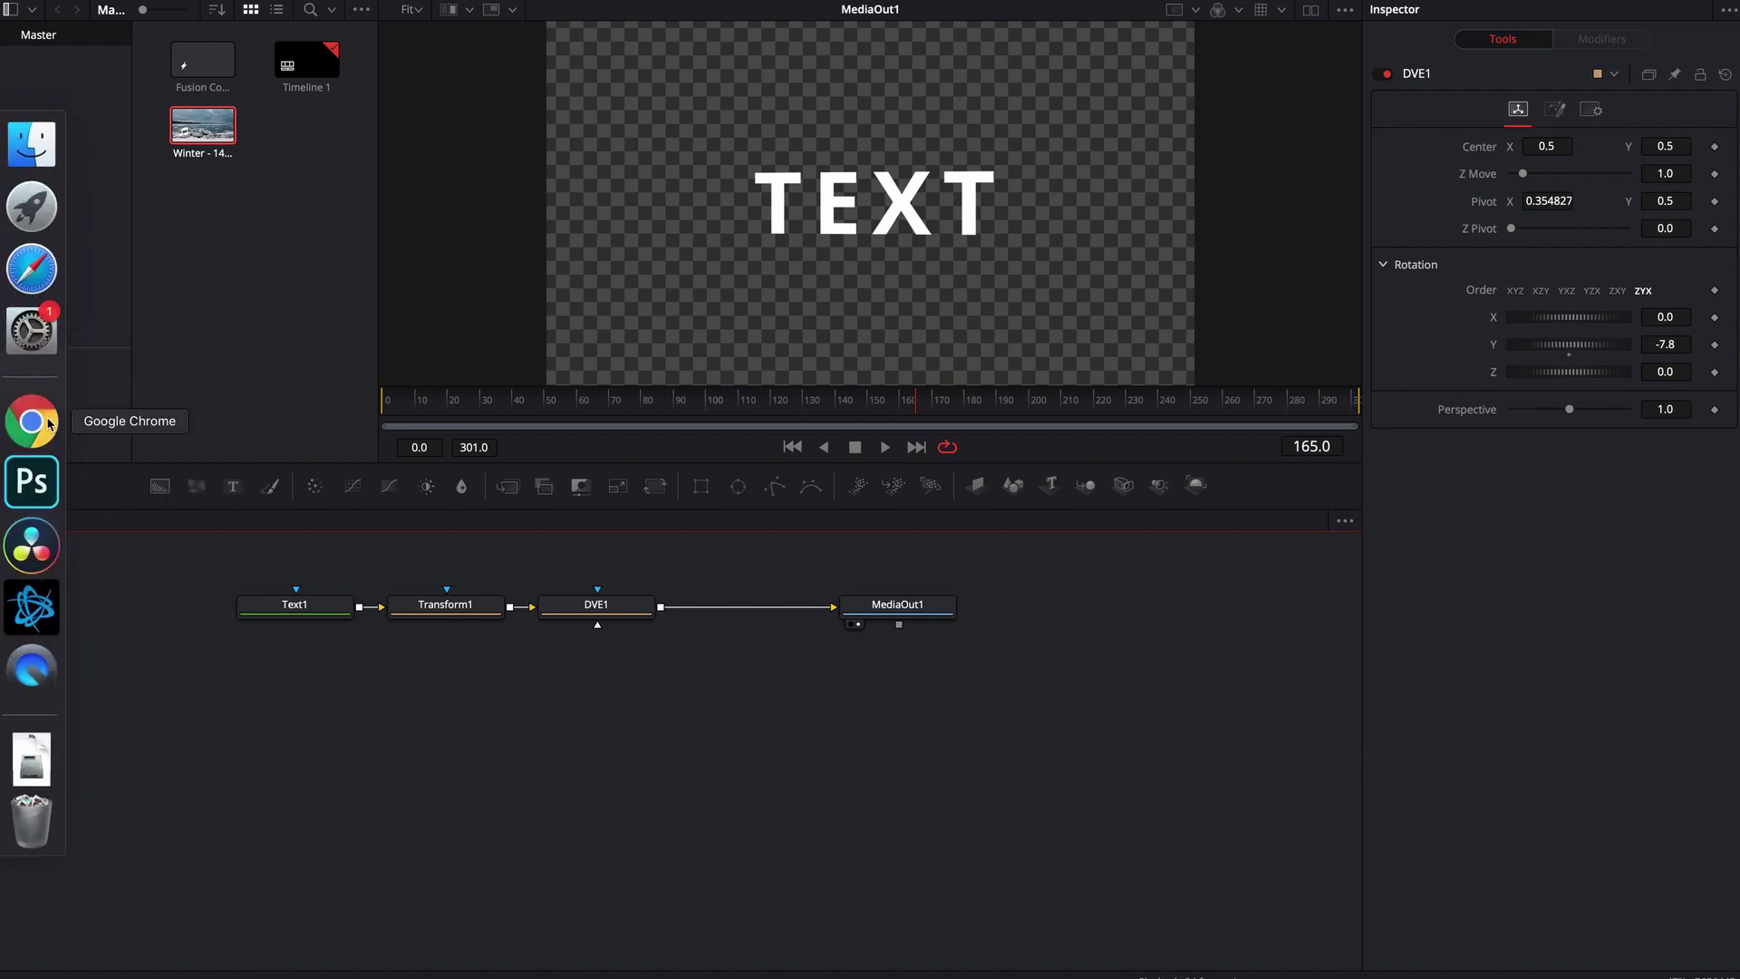
pyautogui.click(31, 420)
pyautogui.scroll(-1, 940, 392)
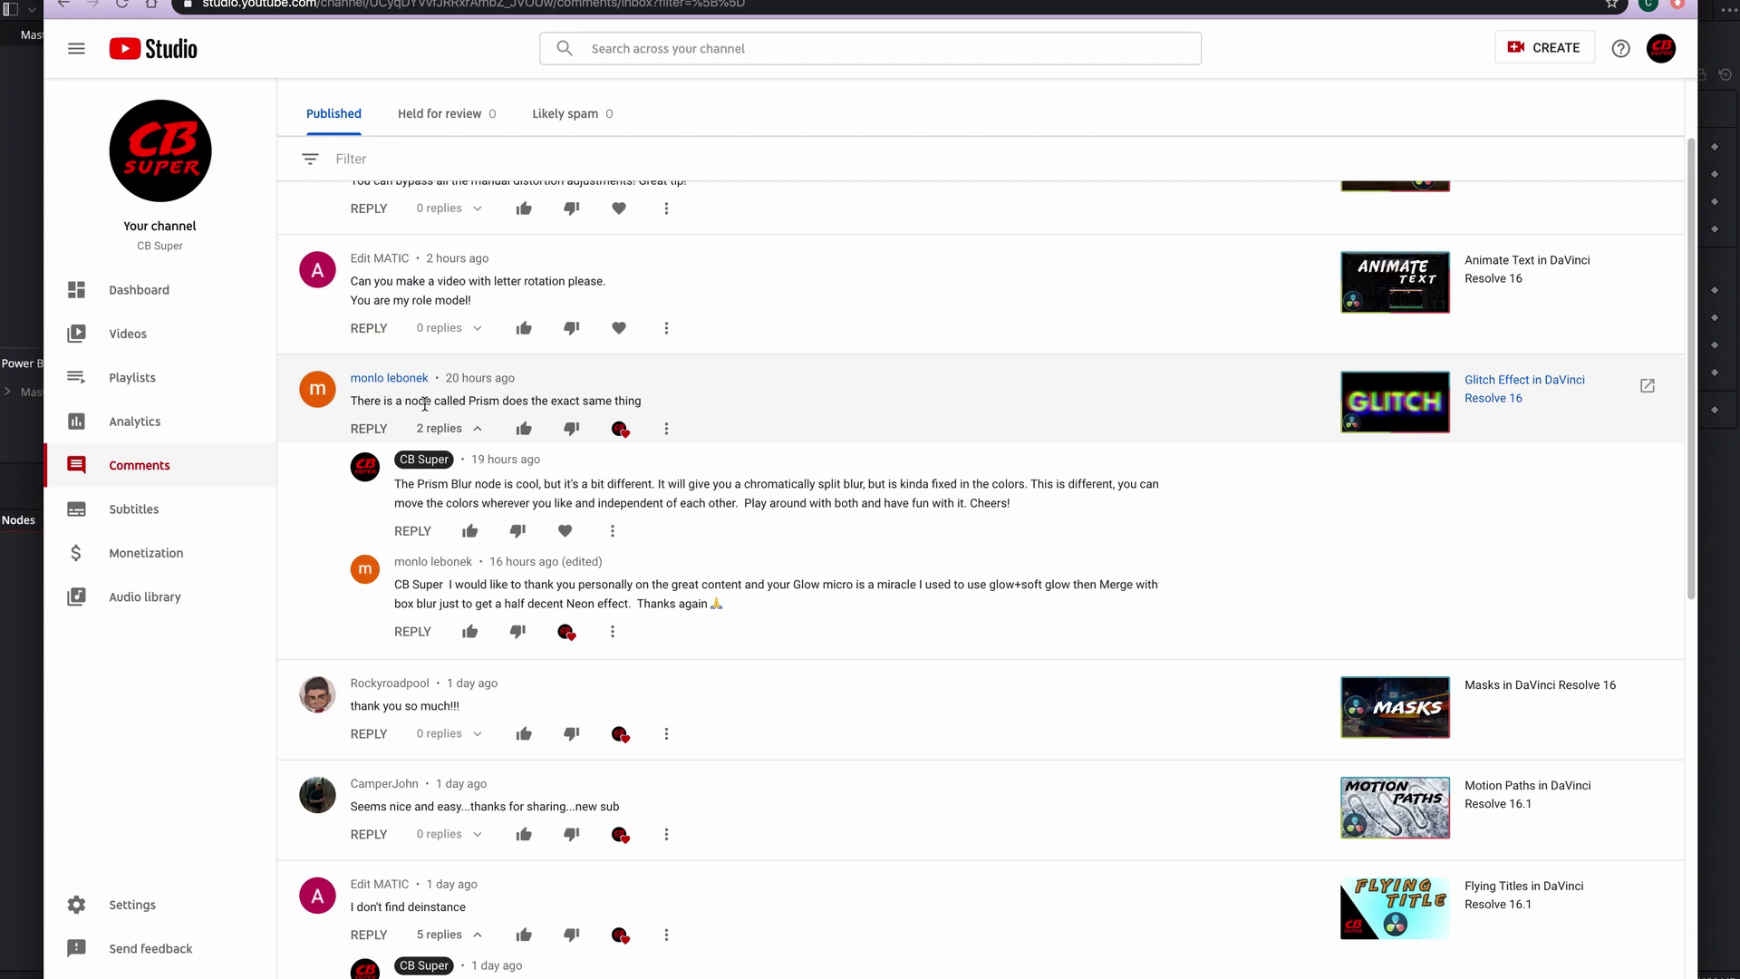
pyautogui.scroll(-1, 812, 408)
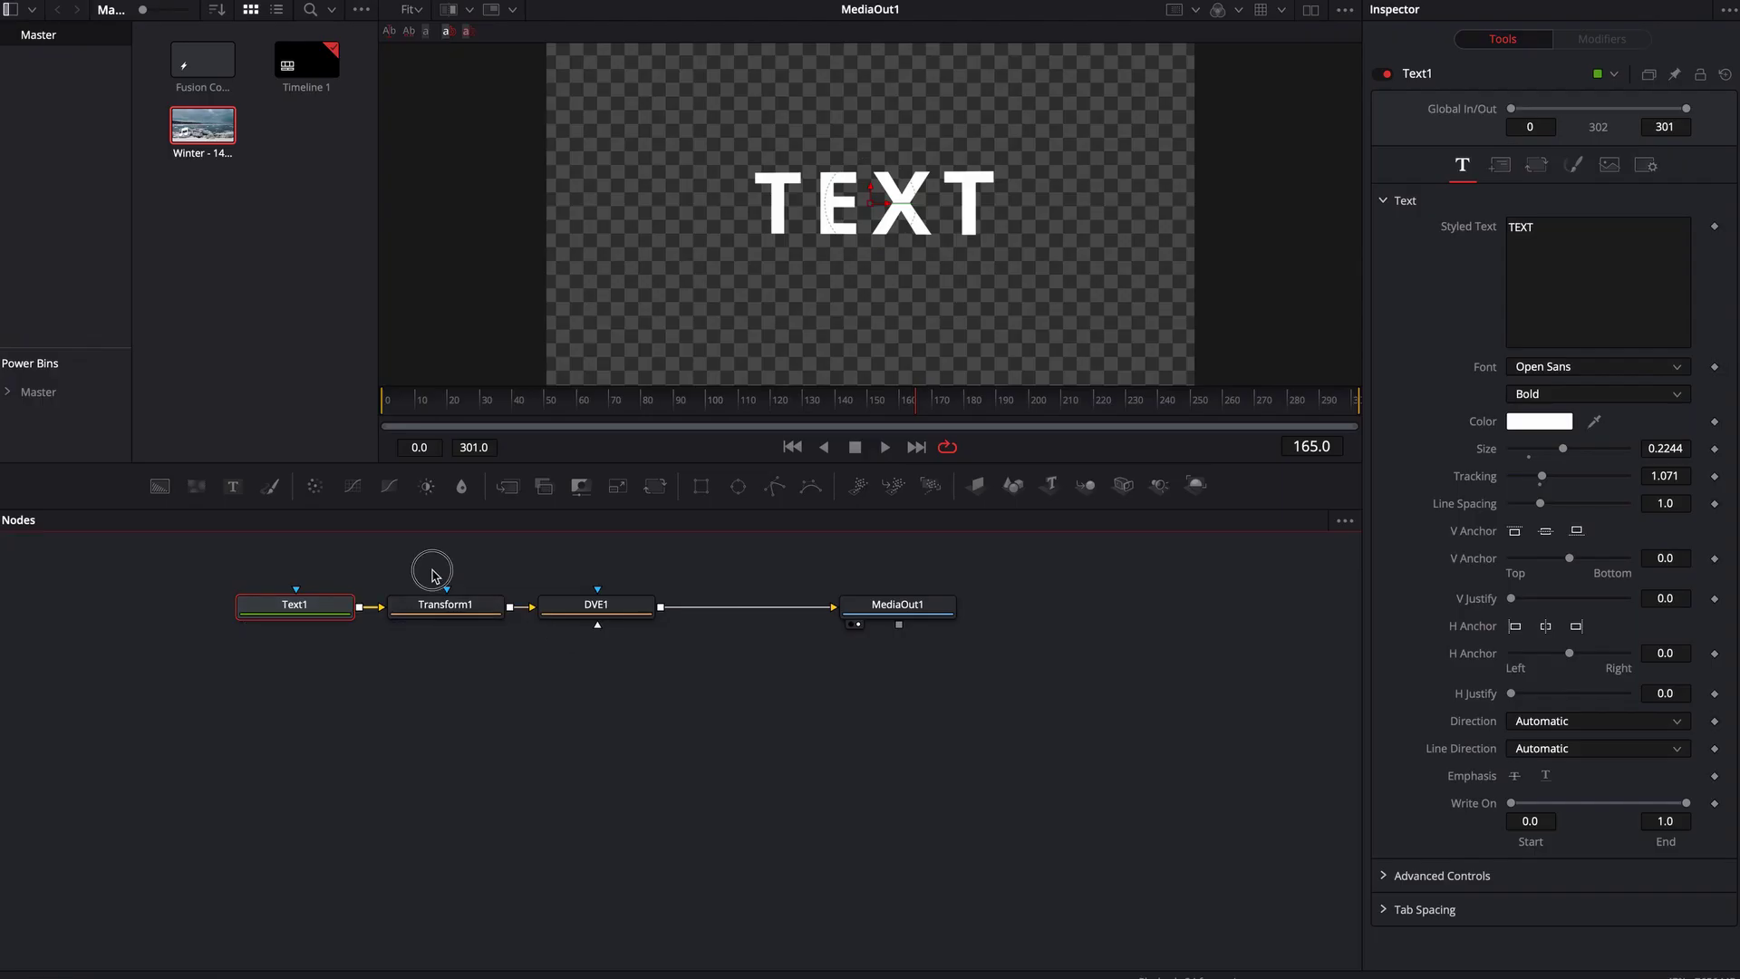
# - Delete Transform1 and DVE1, then add a Prism Blur after Text1 using the 'pri' search
pyautogui.moveTo(427, 568); pyautogui.dragTo(664, 709)
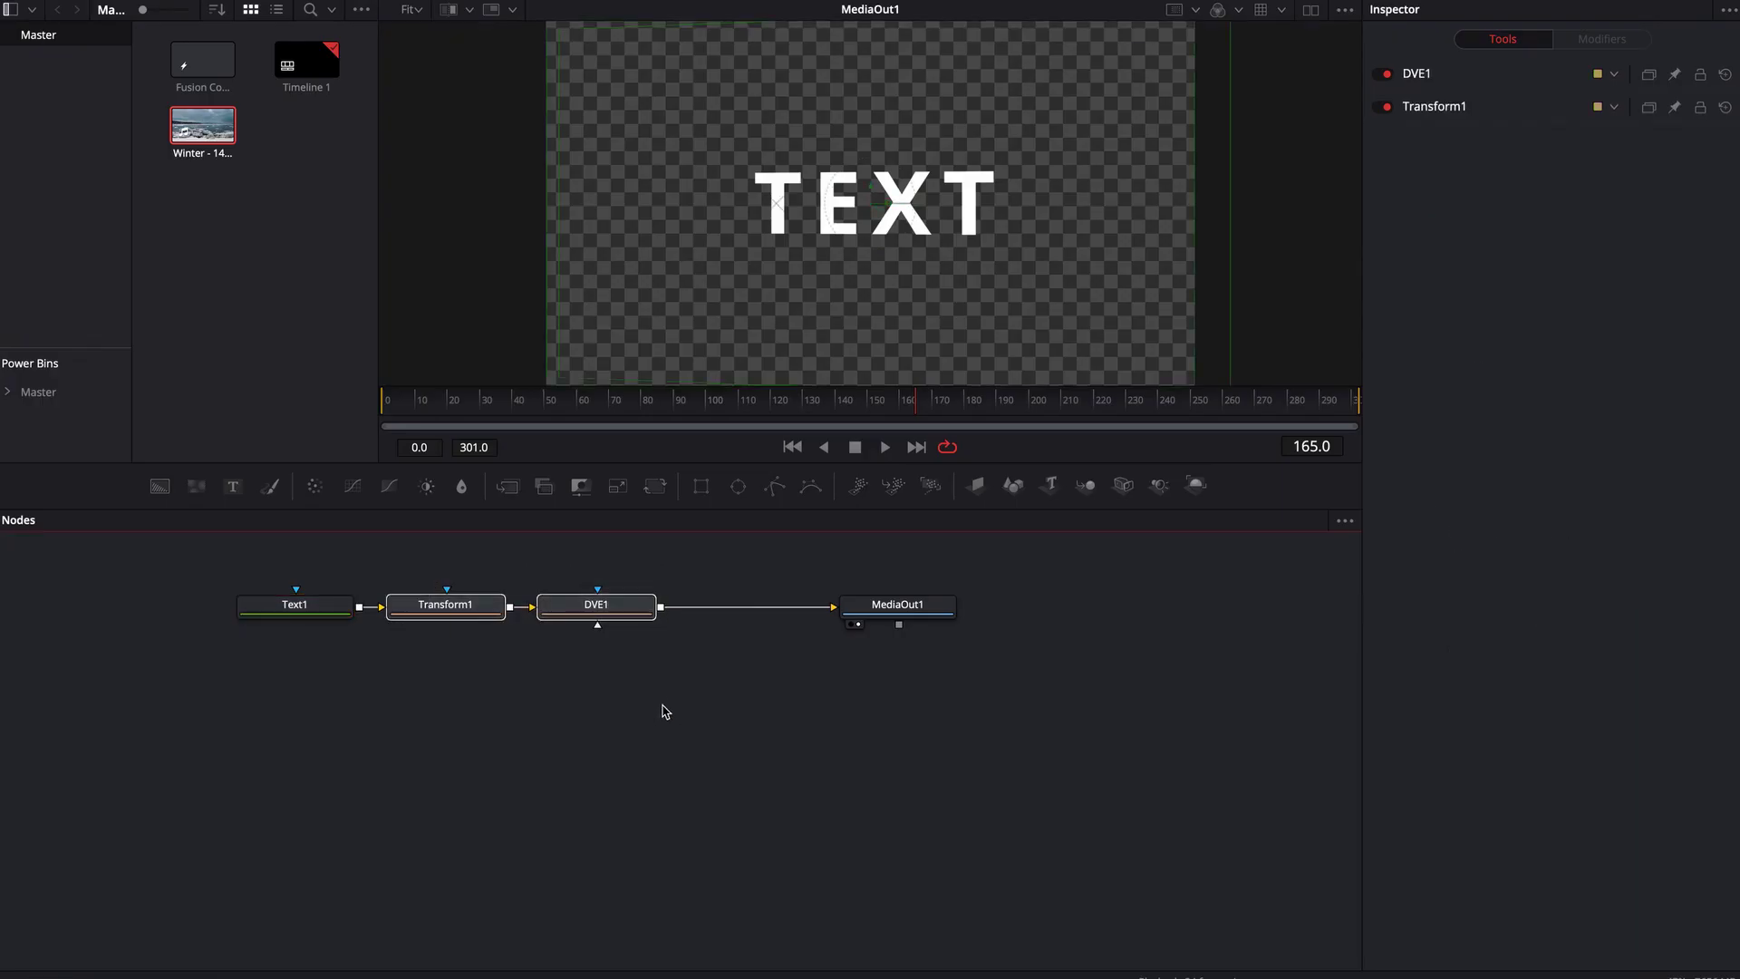
pyautogui.press('BackSpace')
pyautogui.click(335, 614)
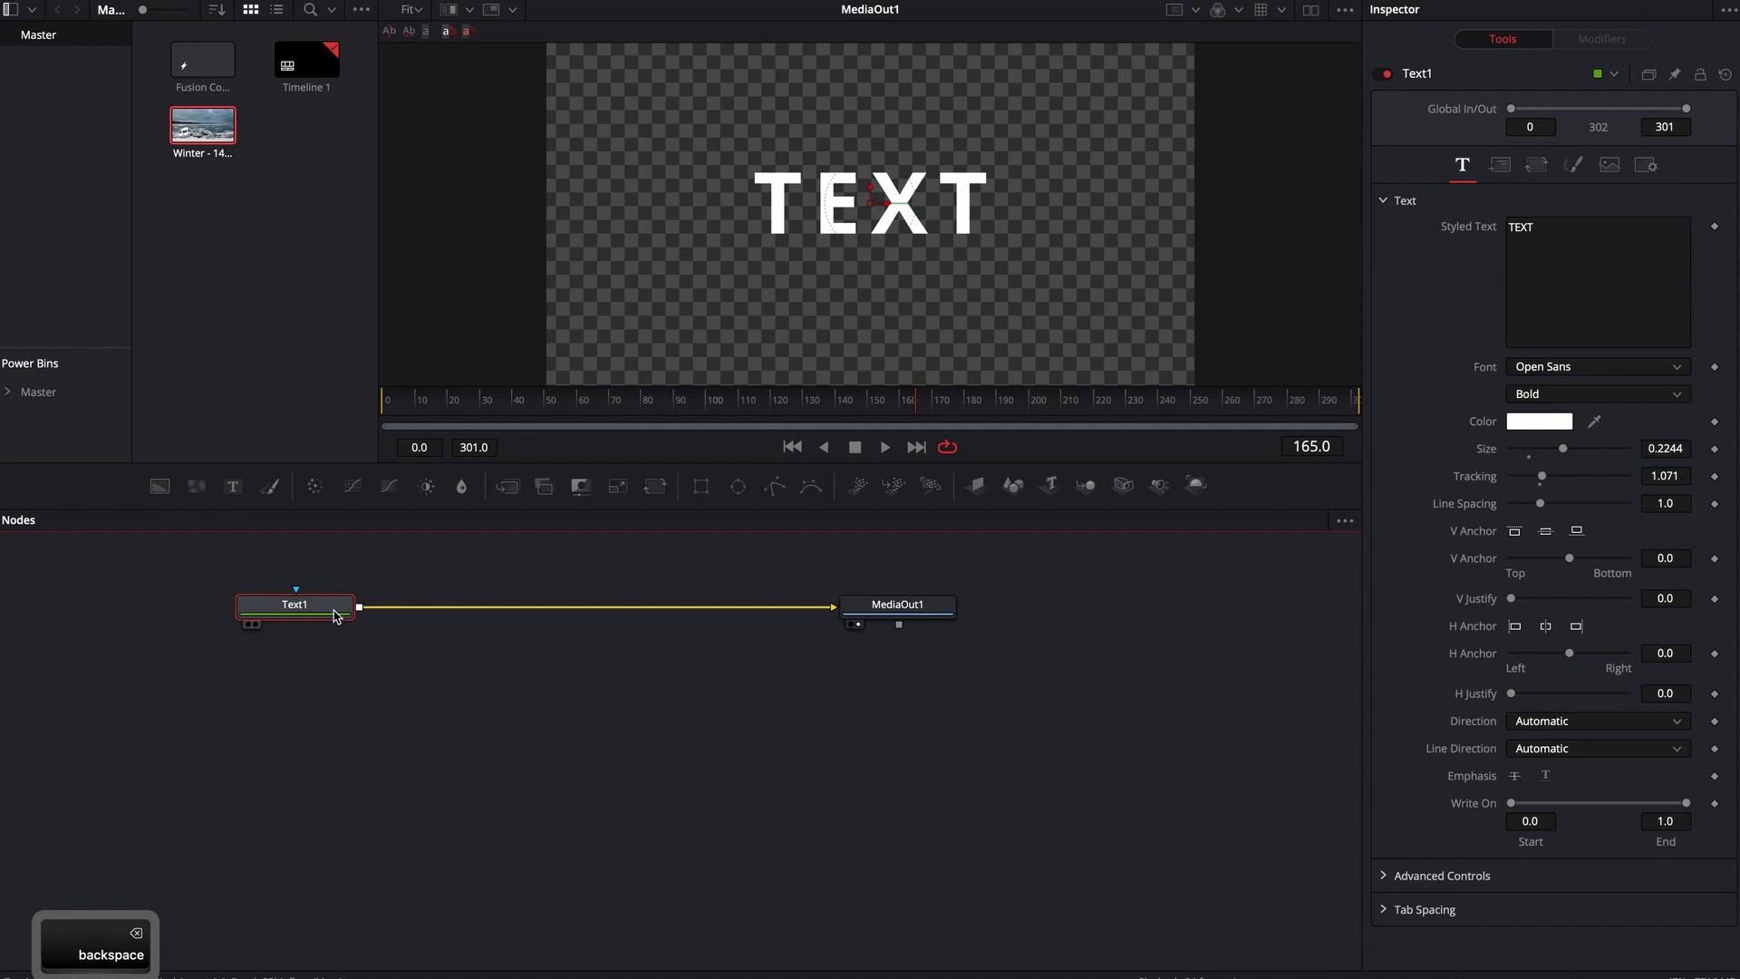
pyautogui.hotkey('shift', 'space')
pyautogui.write('pri')
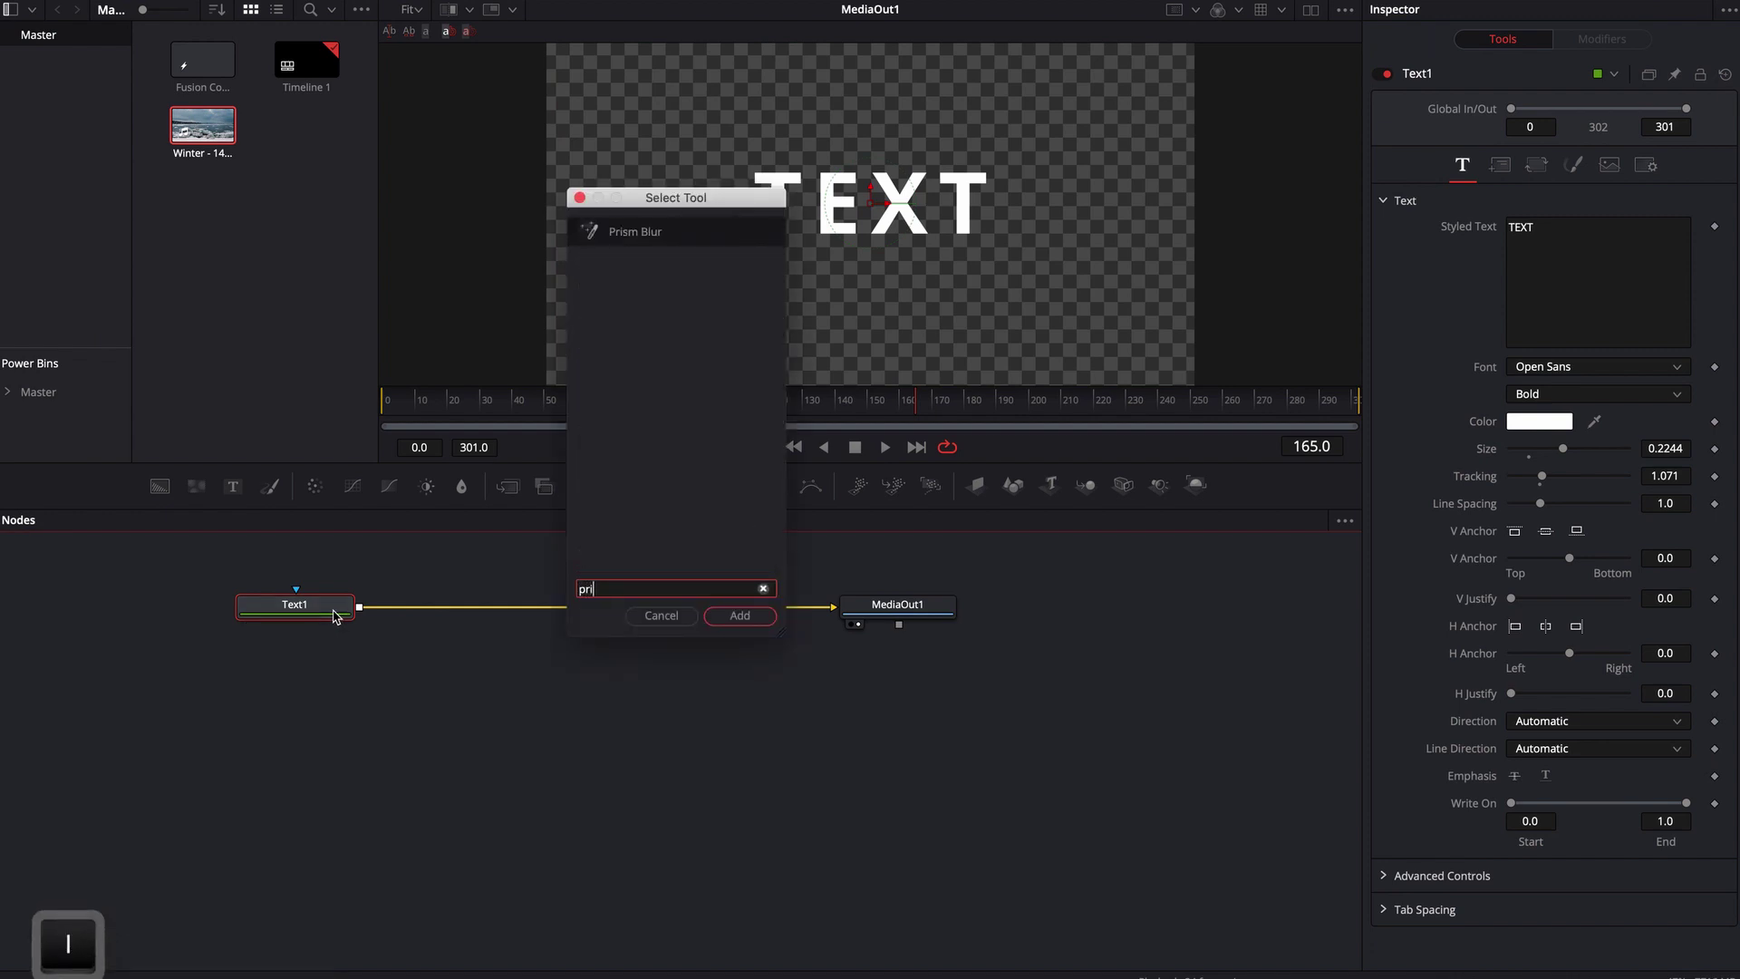
pyautogui.press('Return')
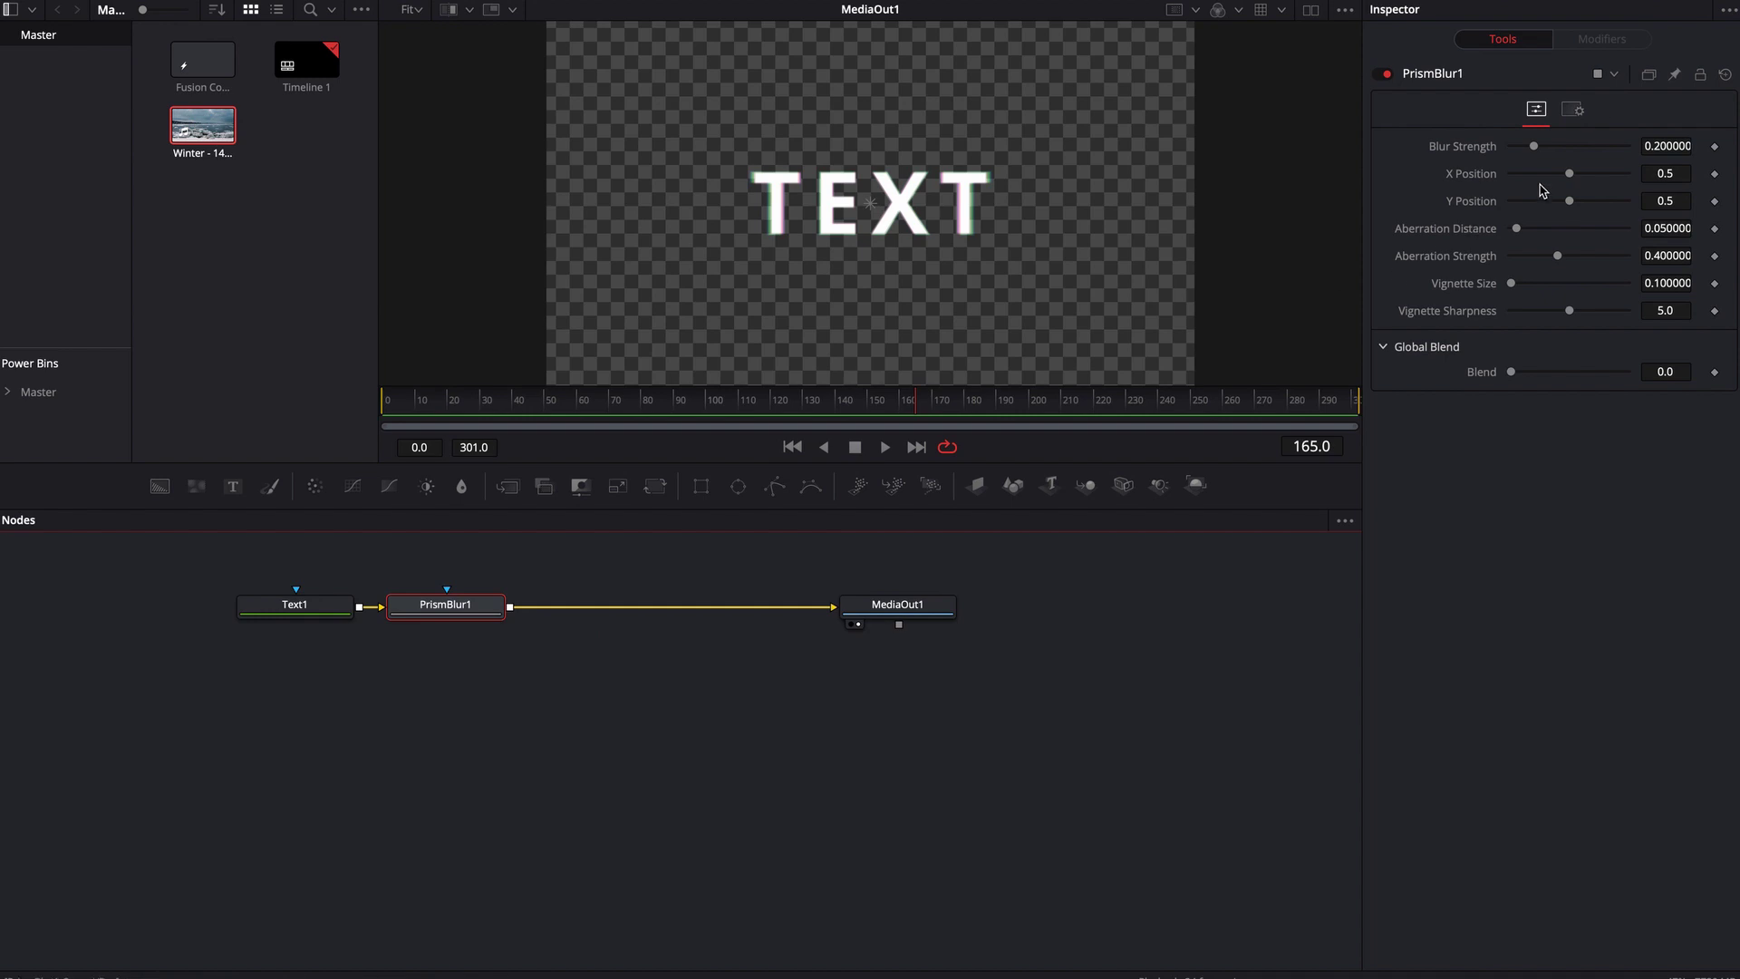
# - Try PrismBlur1's blur strength, Y position and vignette sharpness, raising Aberration Strength to 1.0
pyautogui.moveTo(1542, 145); pyautogui.dragTo(1632, 193)
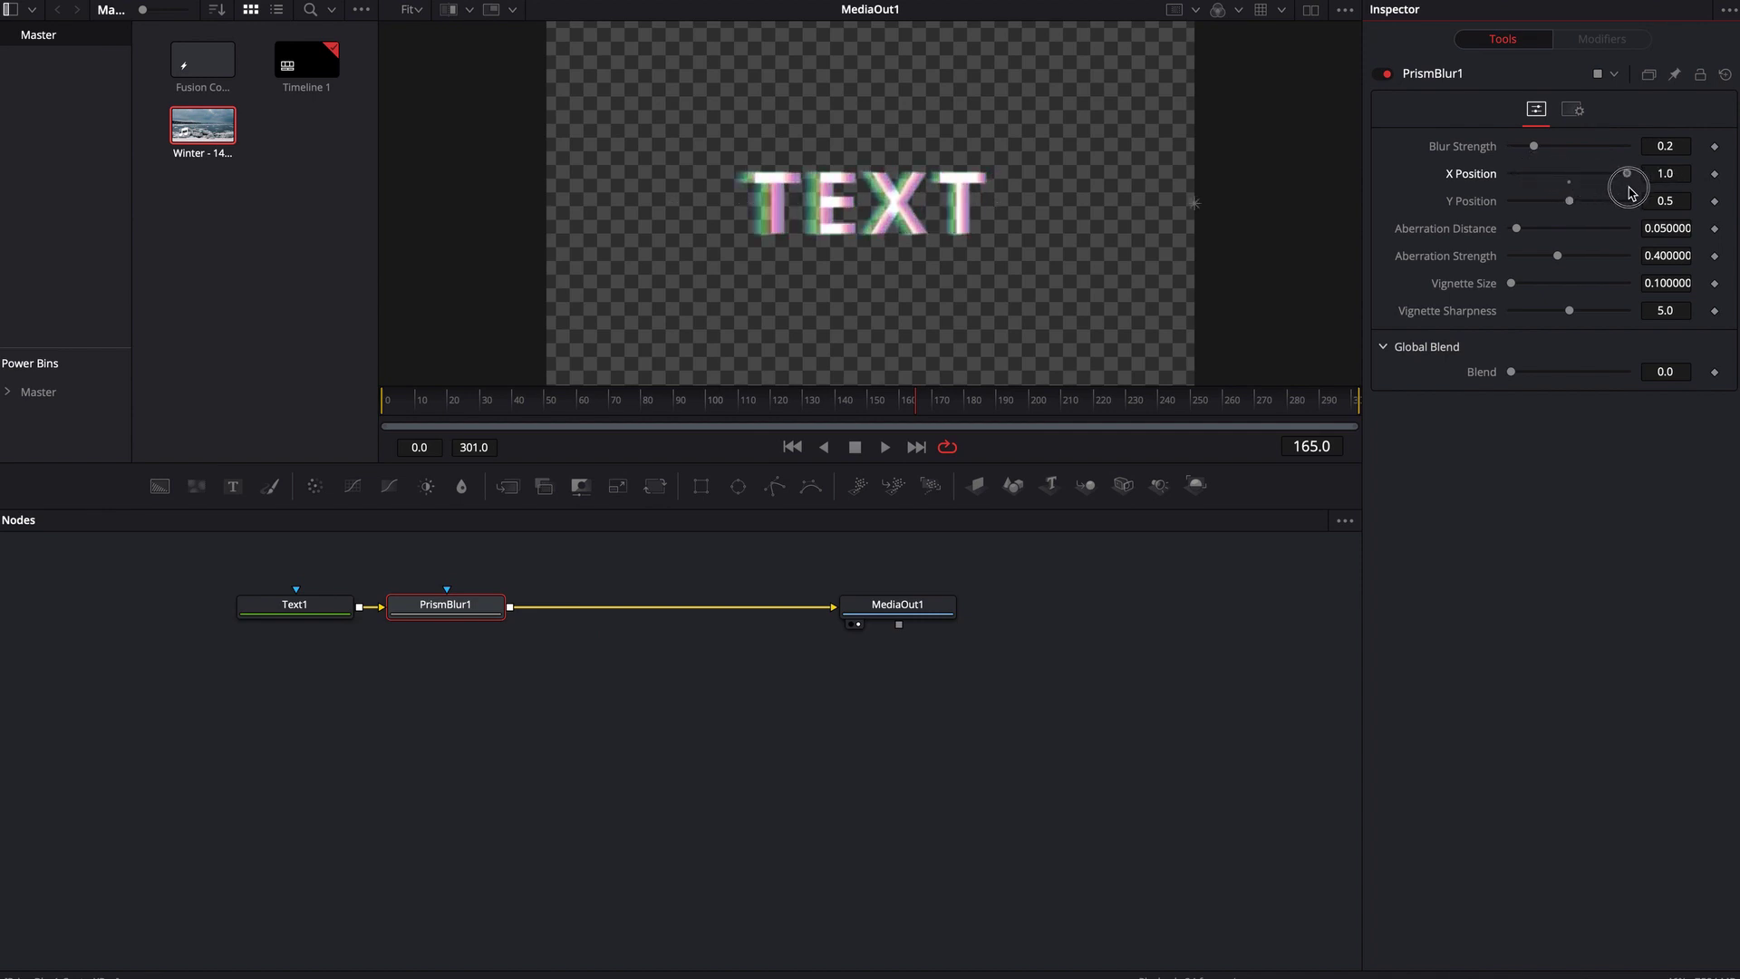
pyautogui.moveTo(1571, 207); pyautogui.dragTo(1625, 201)
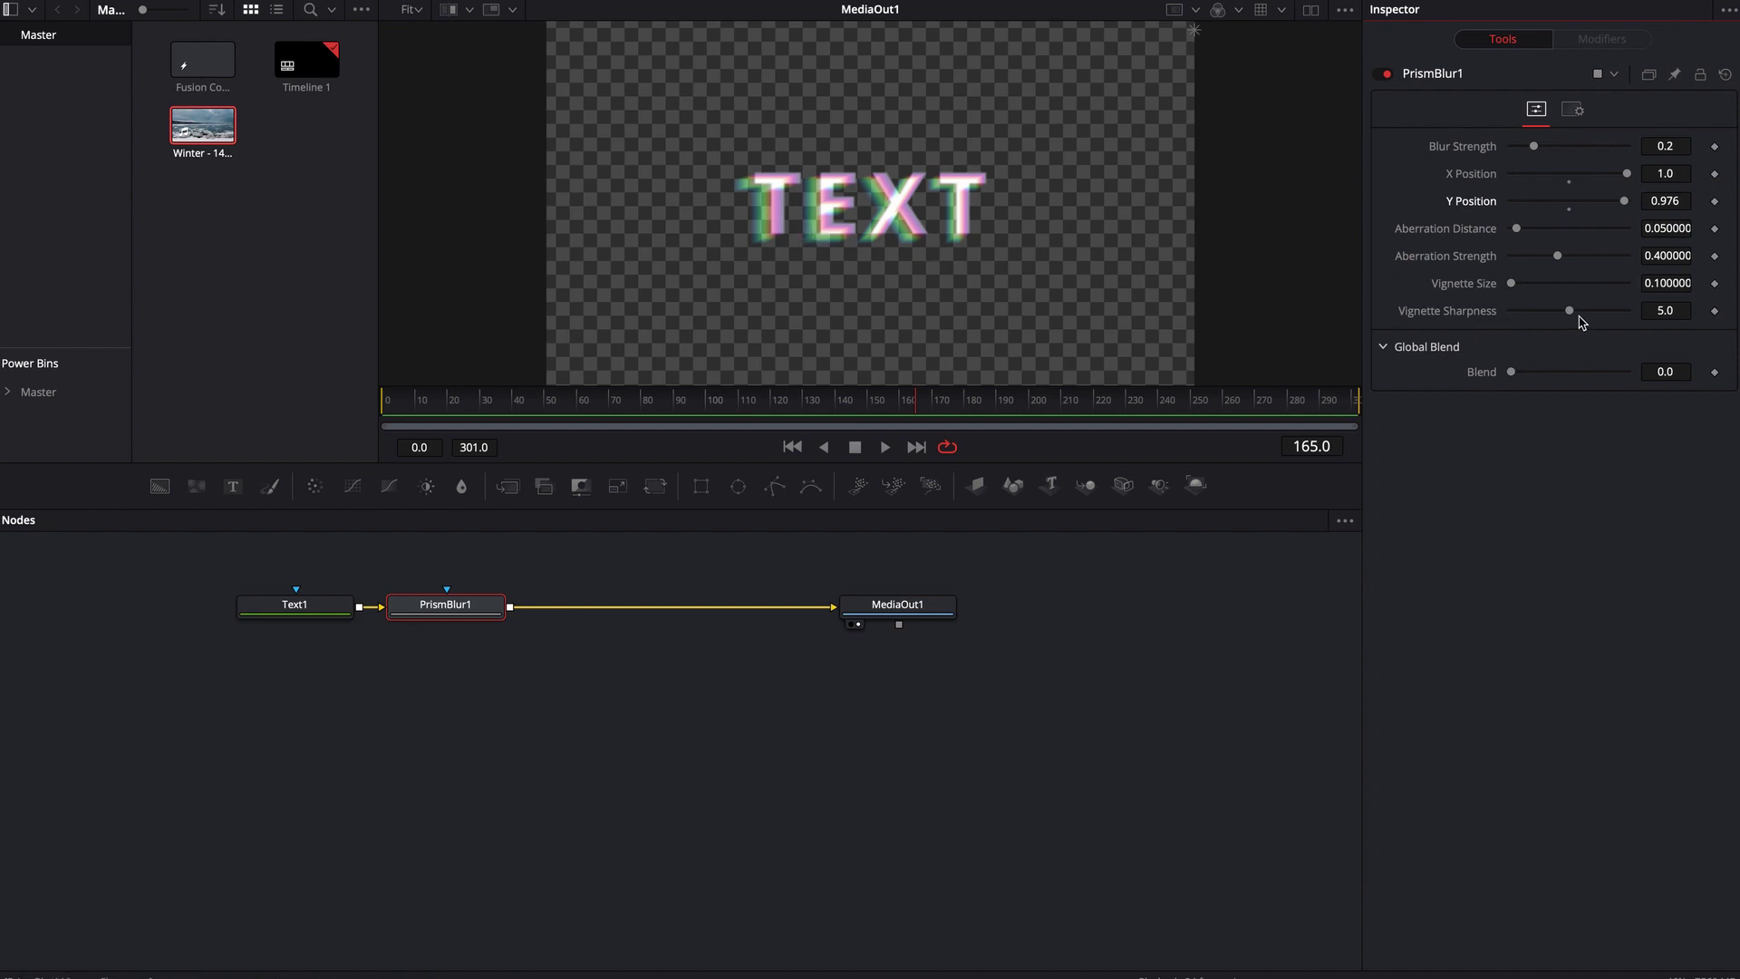
pyautogui.moveTo(1571, 311)
pyautogui.mouseDown()
pyautogui.moveTo(1531, 314)
pyautogui.moveTo(1577, 327)
pyautogui.mouseUp()
pyautogui.moveTo(1559, 257); pyautogui.dragTo(1672, 263)
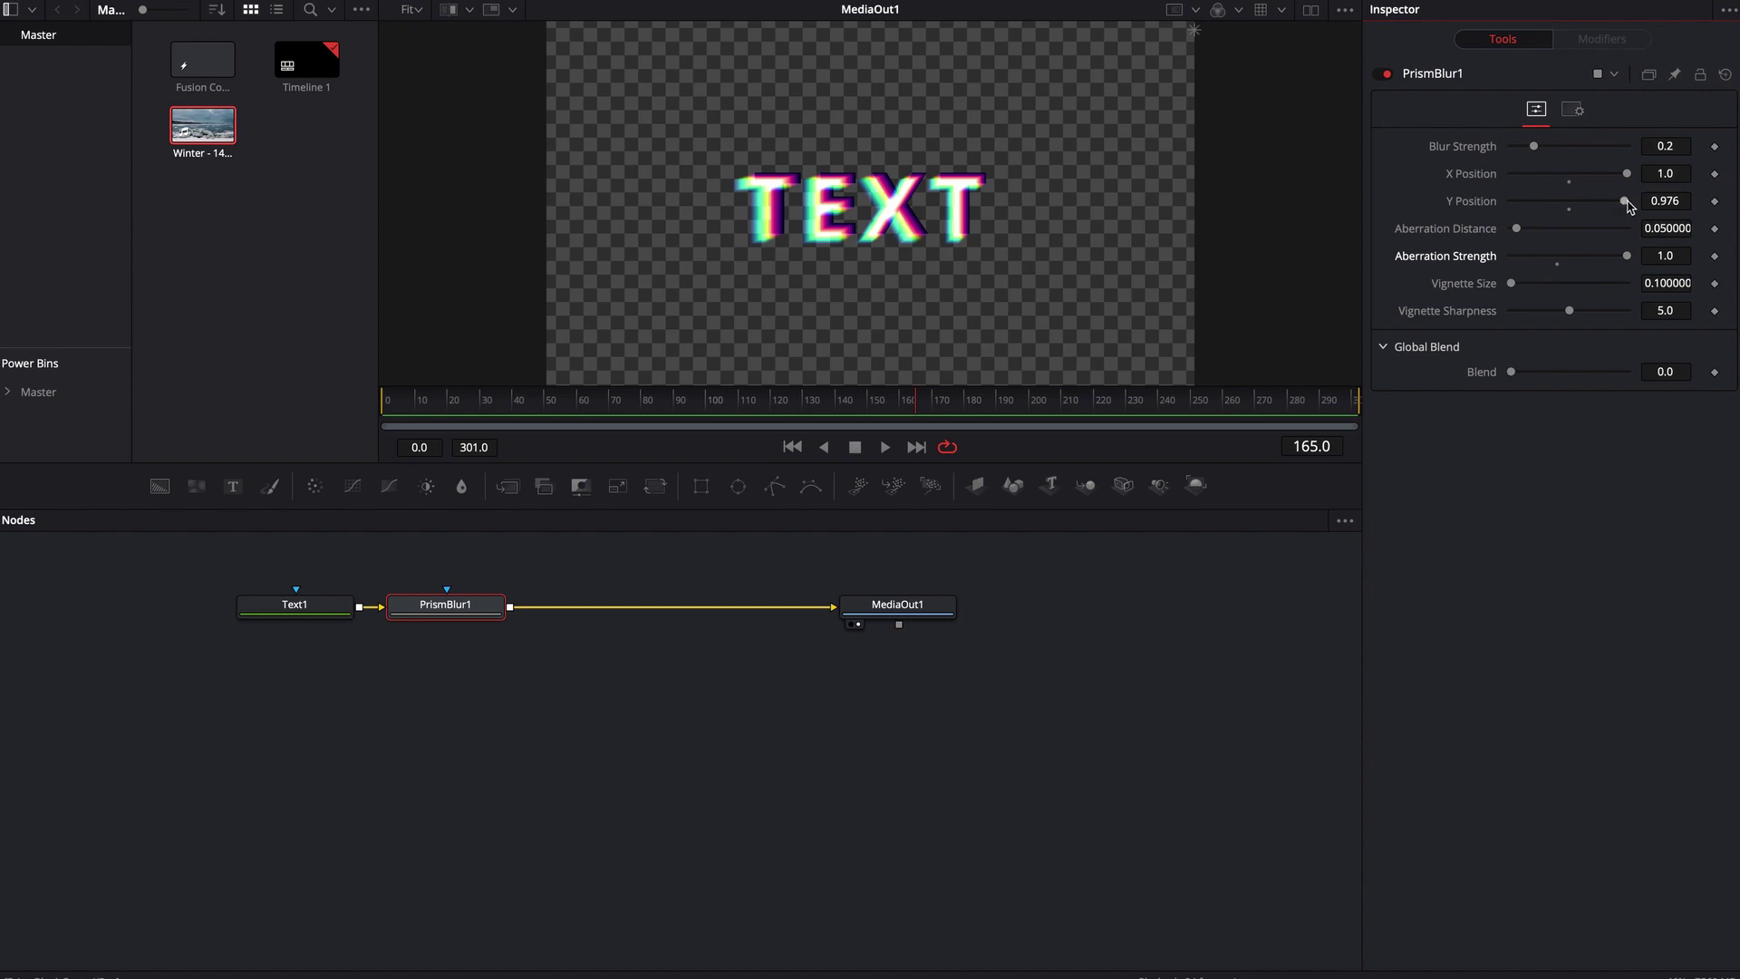
# - Try Y Position 1.25, then reset X and Y Position to 0.5 and open X Position's Modify With menu
pyautogui.click(1662, 201)
pyautogui.write('1.25')
pyautogui.press('Return')
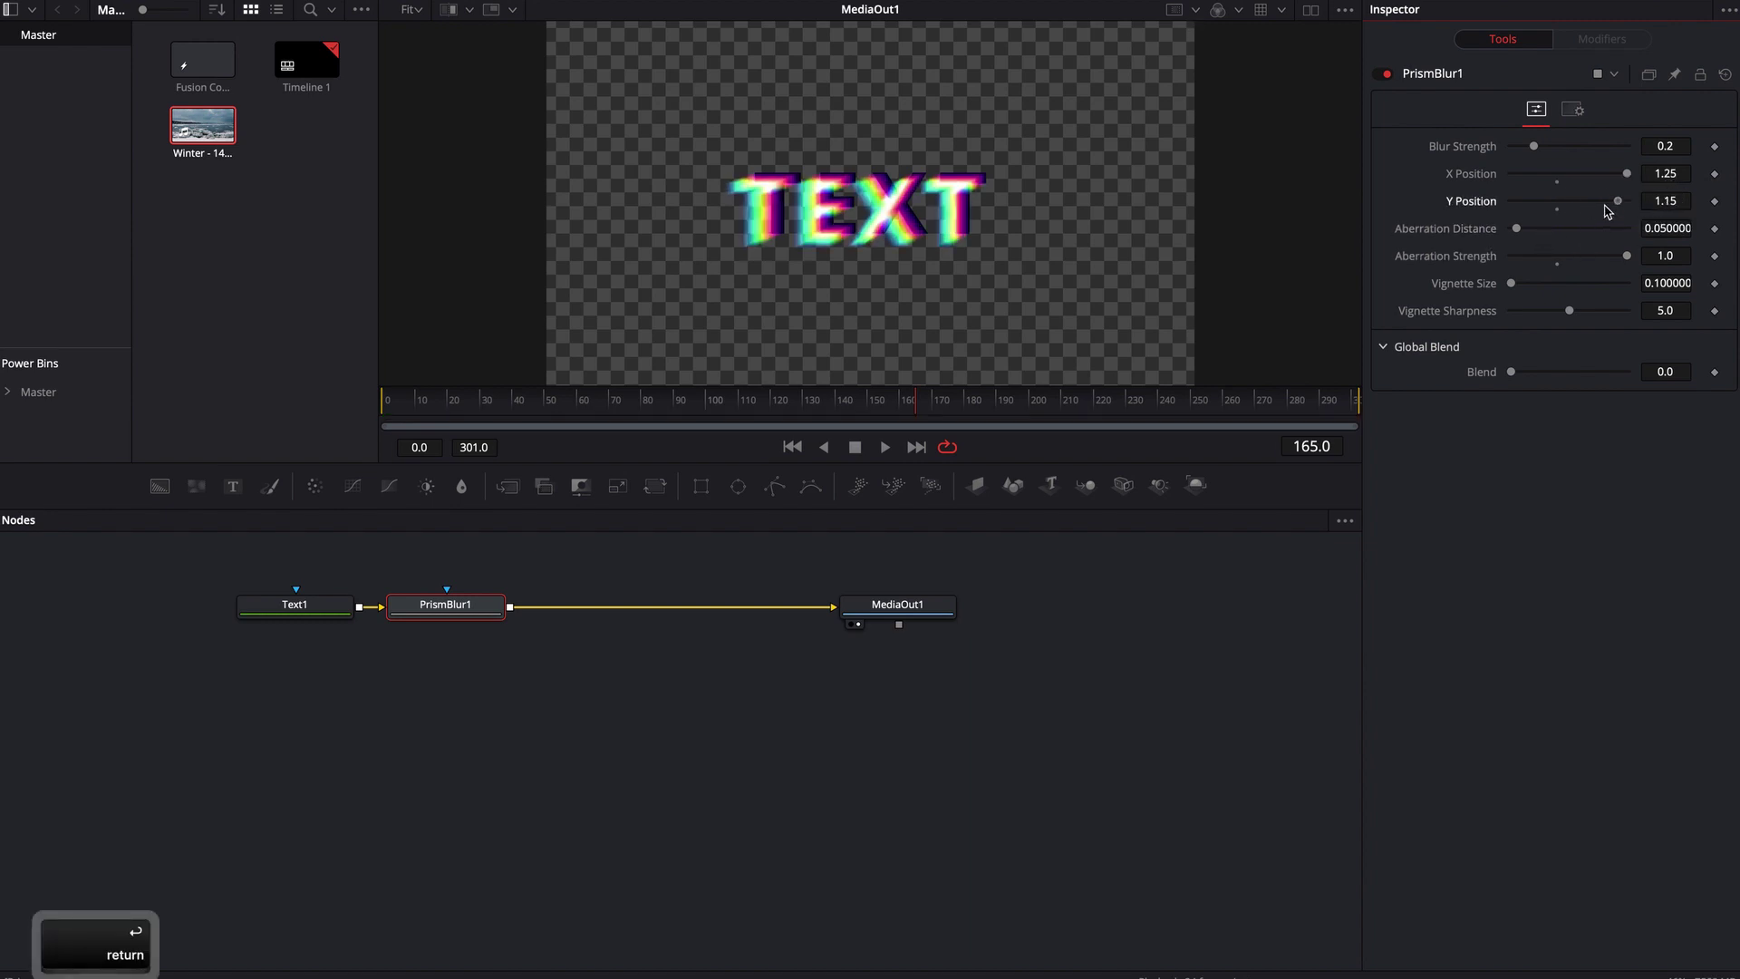
pyautogui.click(1683, 205)
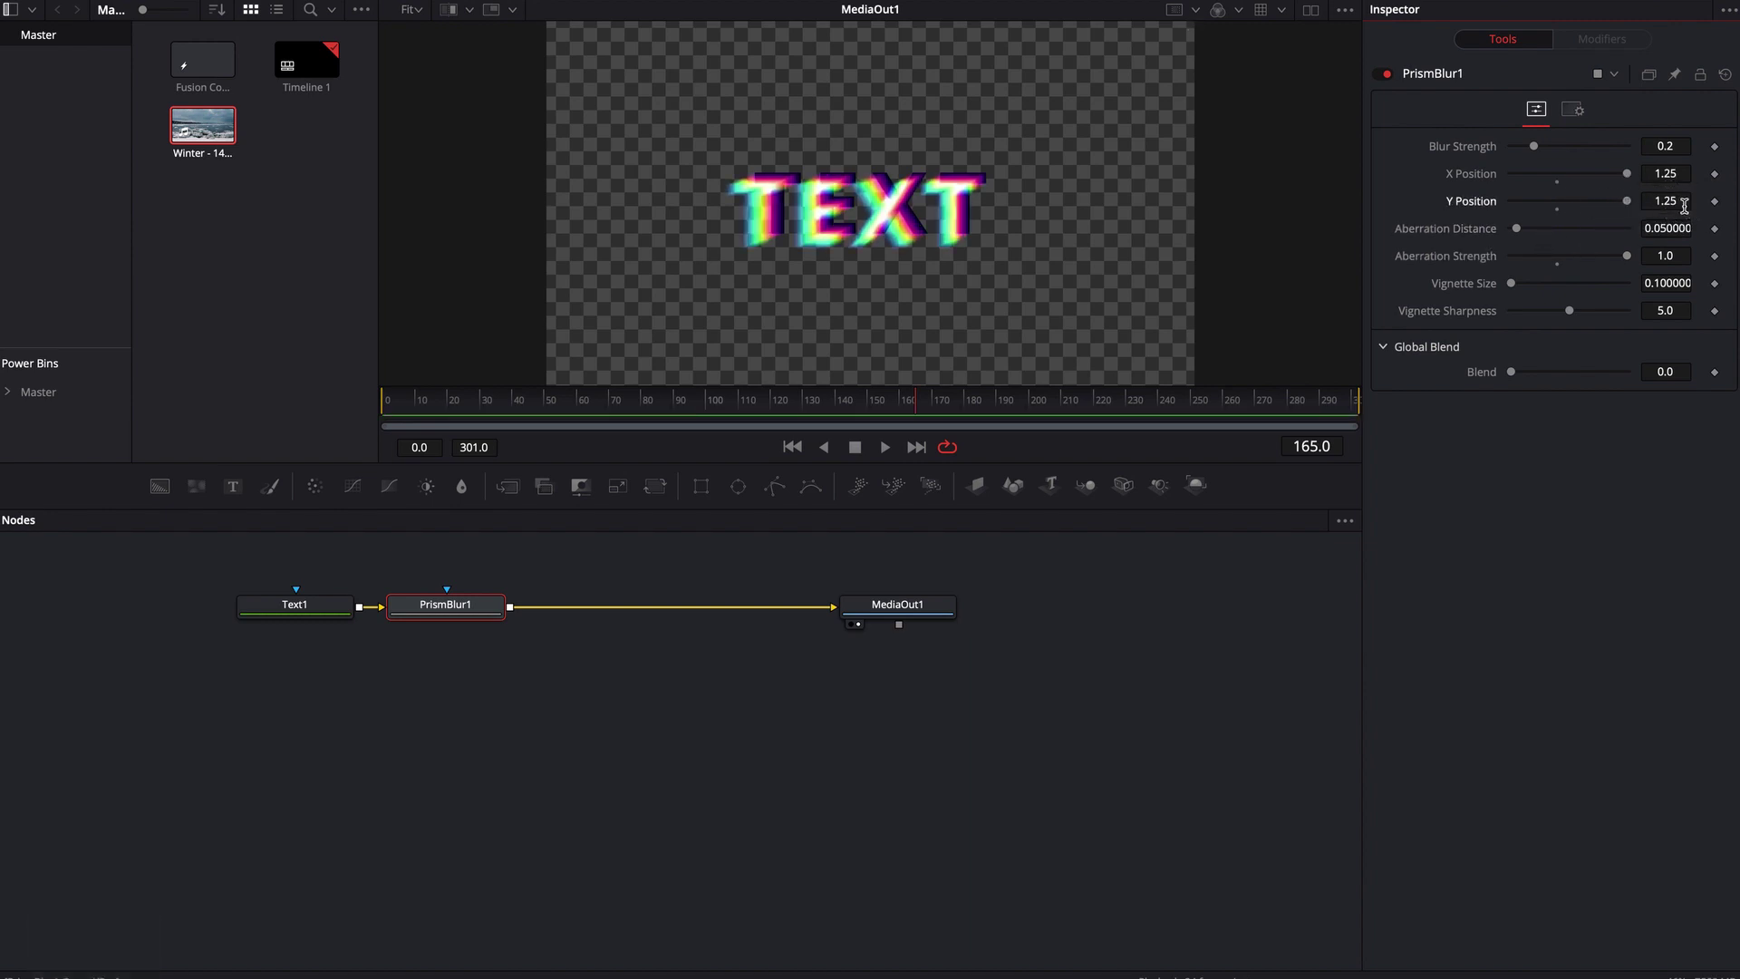
pyautogui.moveTo(1627, 174)
pyautogui.mouseDown()
pyautogui.moveTo(1435, 184)
pyautogui.moveTo(1617, 199)
pyautogui.mouseUp()
pyautogui.doubleClick(1558, 176)
pyautogui.doubleClick(1560, 201)
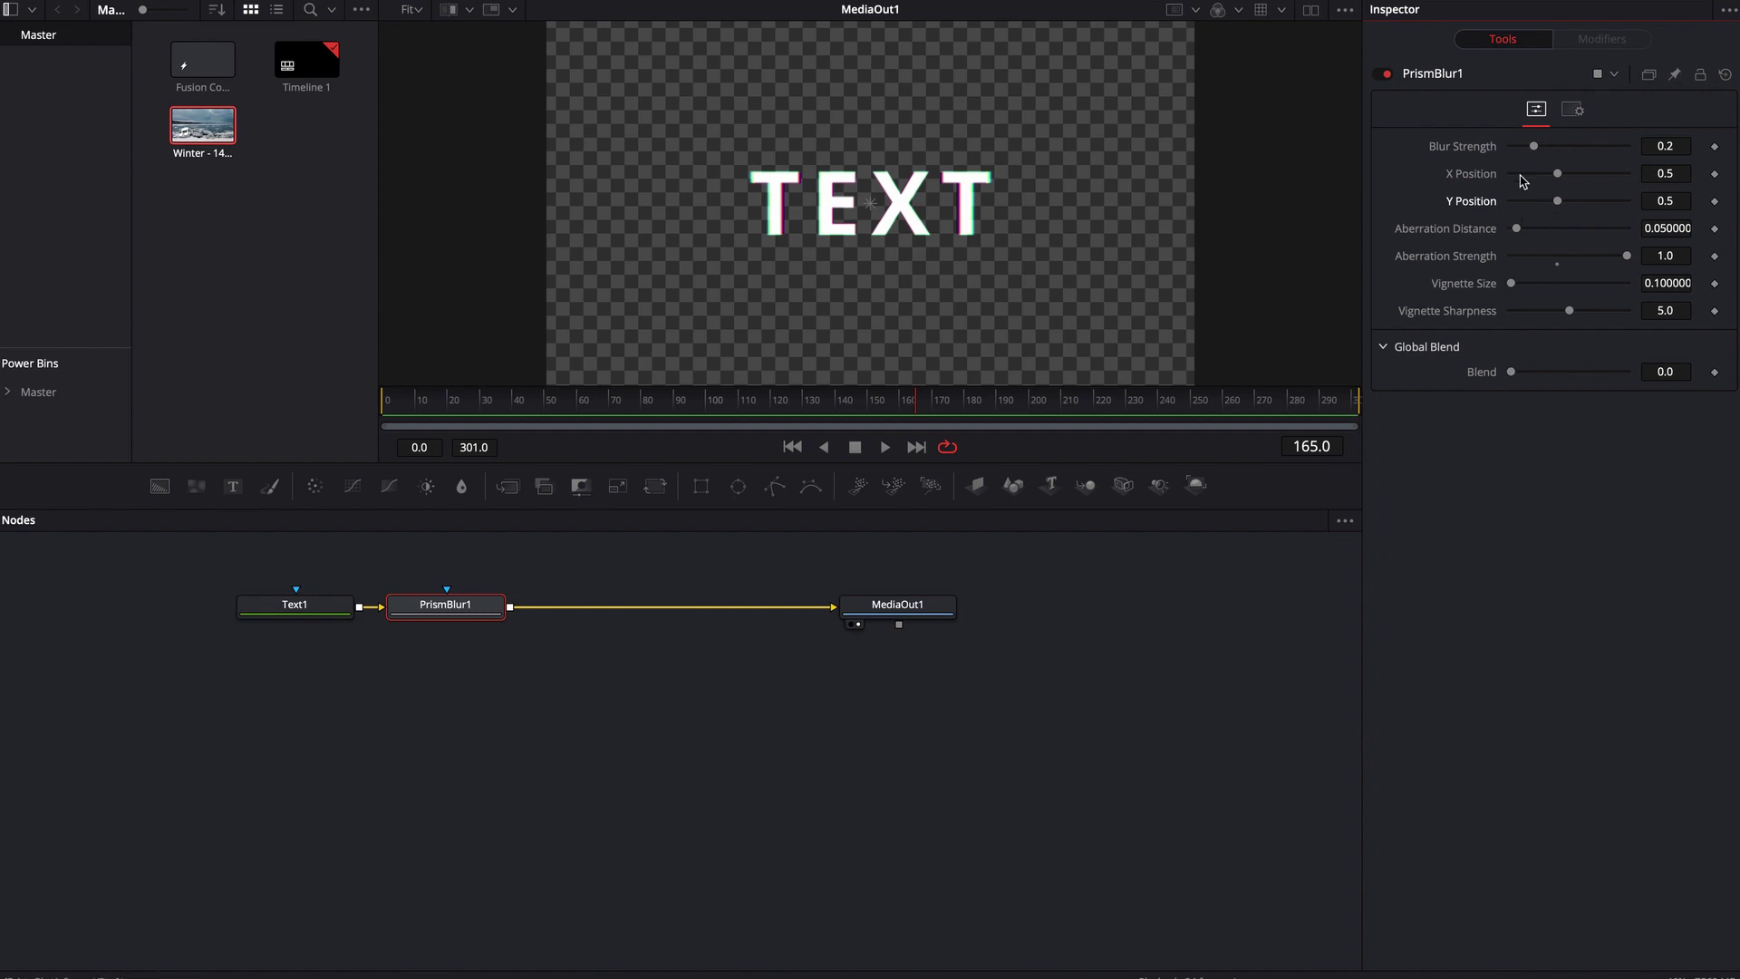
pyautogui.rightClick(1474, 180)
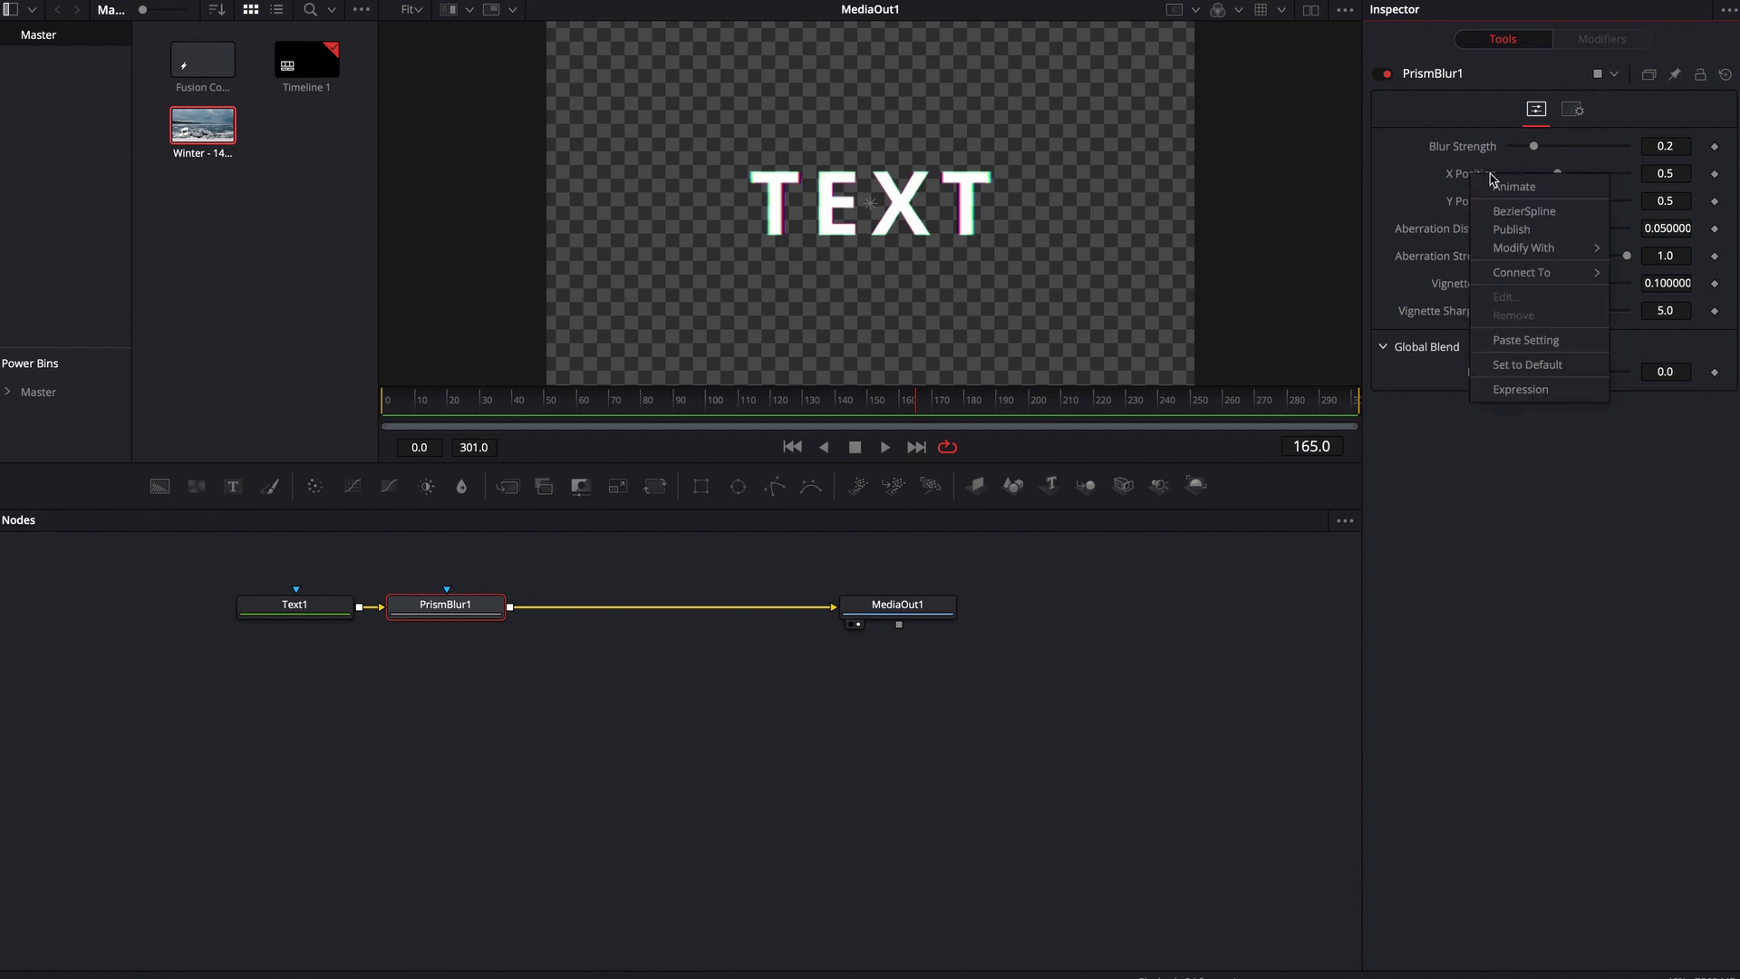
pyautogui.moveTo(1541, 249)
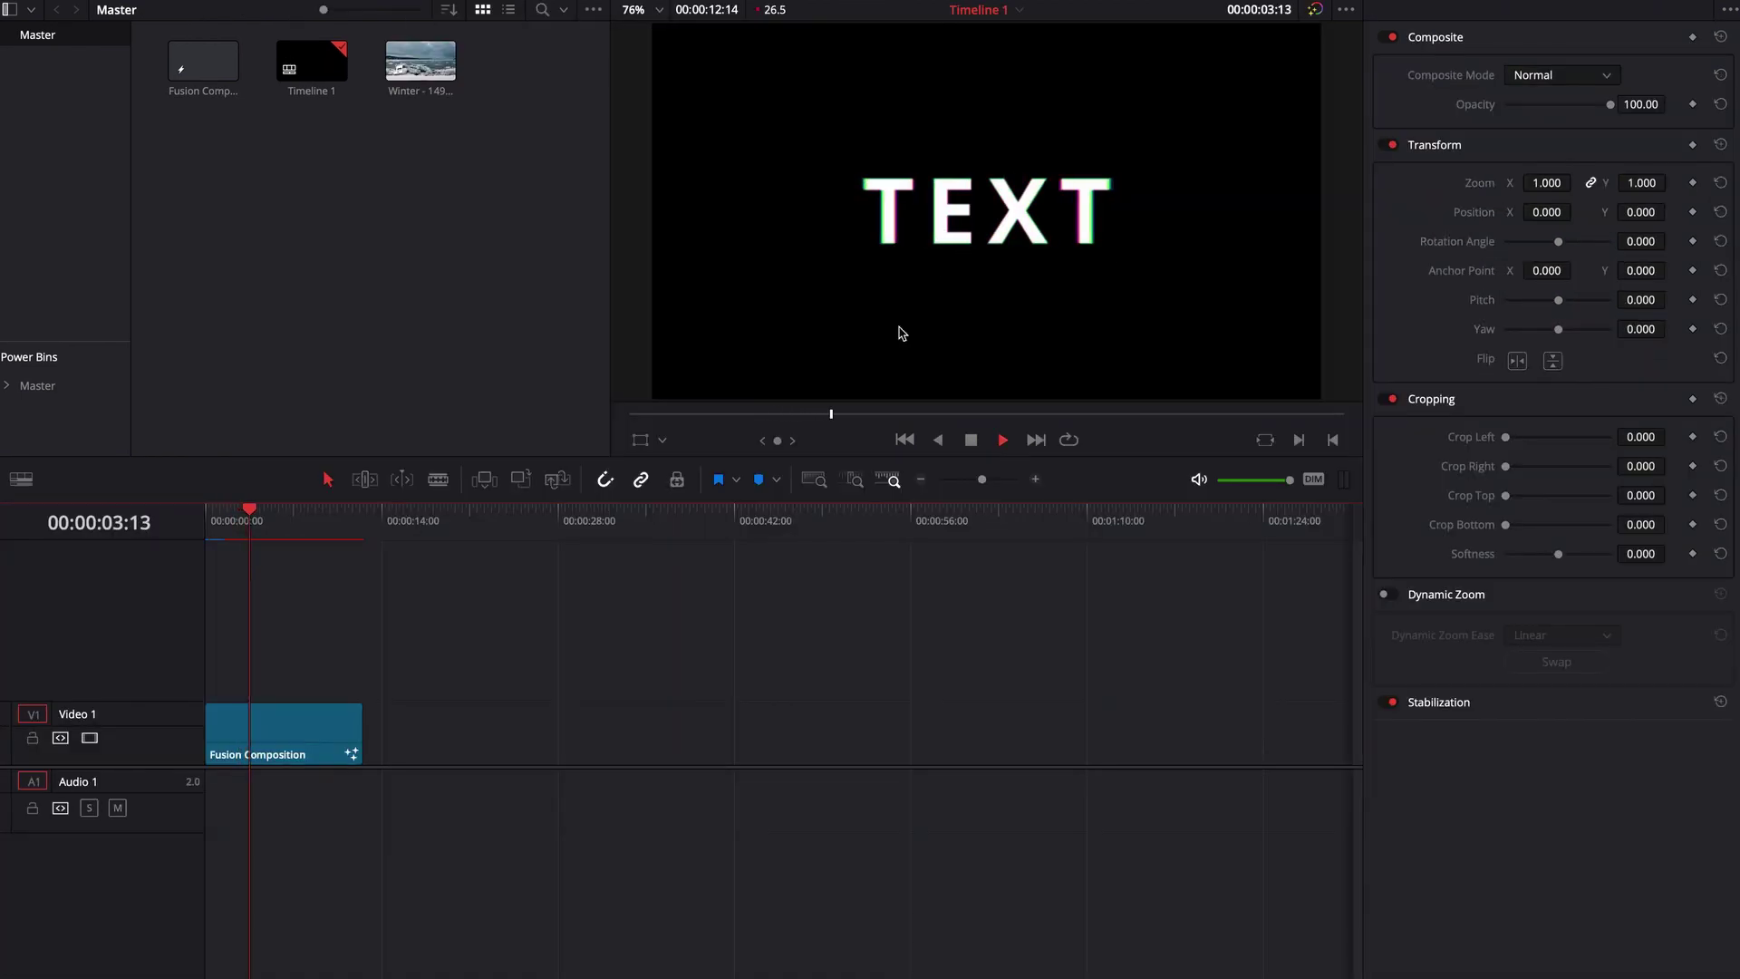
# - On the Edit page, stop playback and drag the playhead back to the timeline start
pyautogui.press('space')
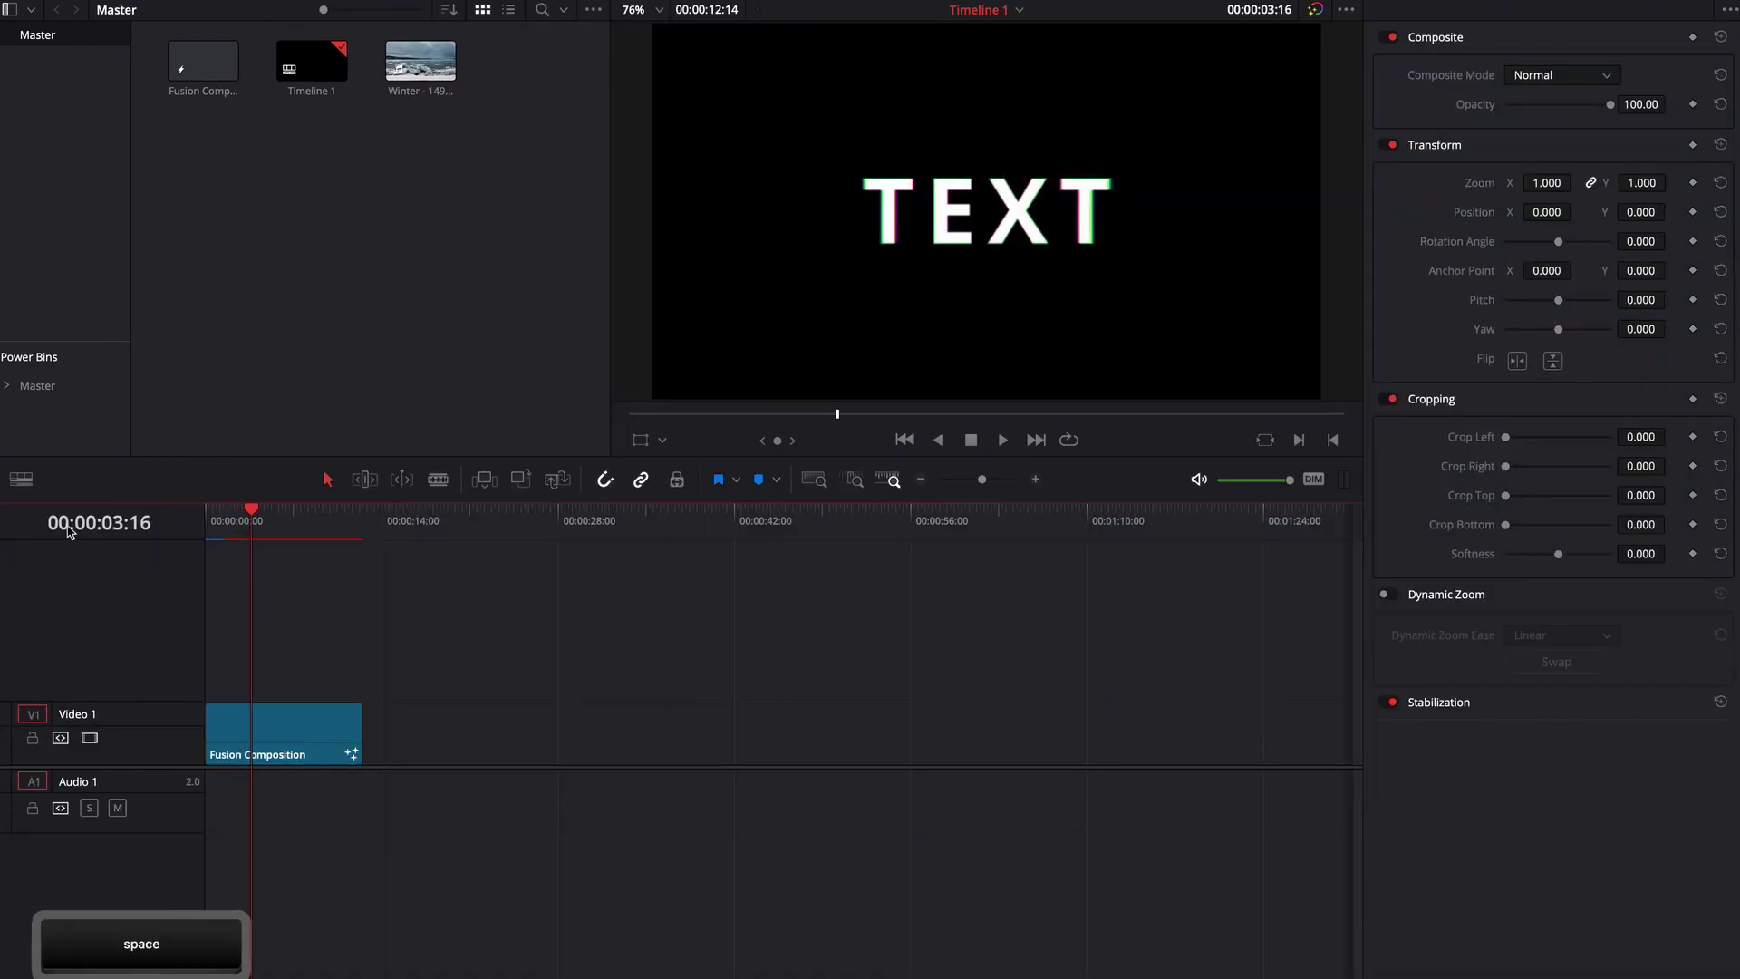
pyautogui.moveTo(245, 529); pyautogui.dragTo(205, 518)
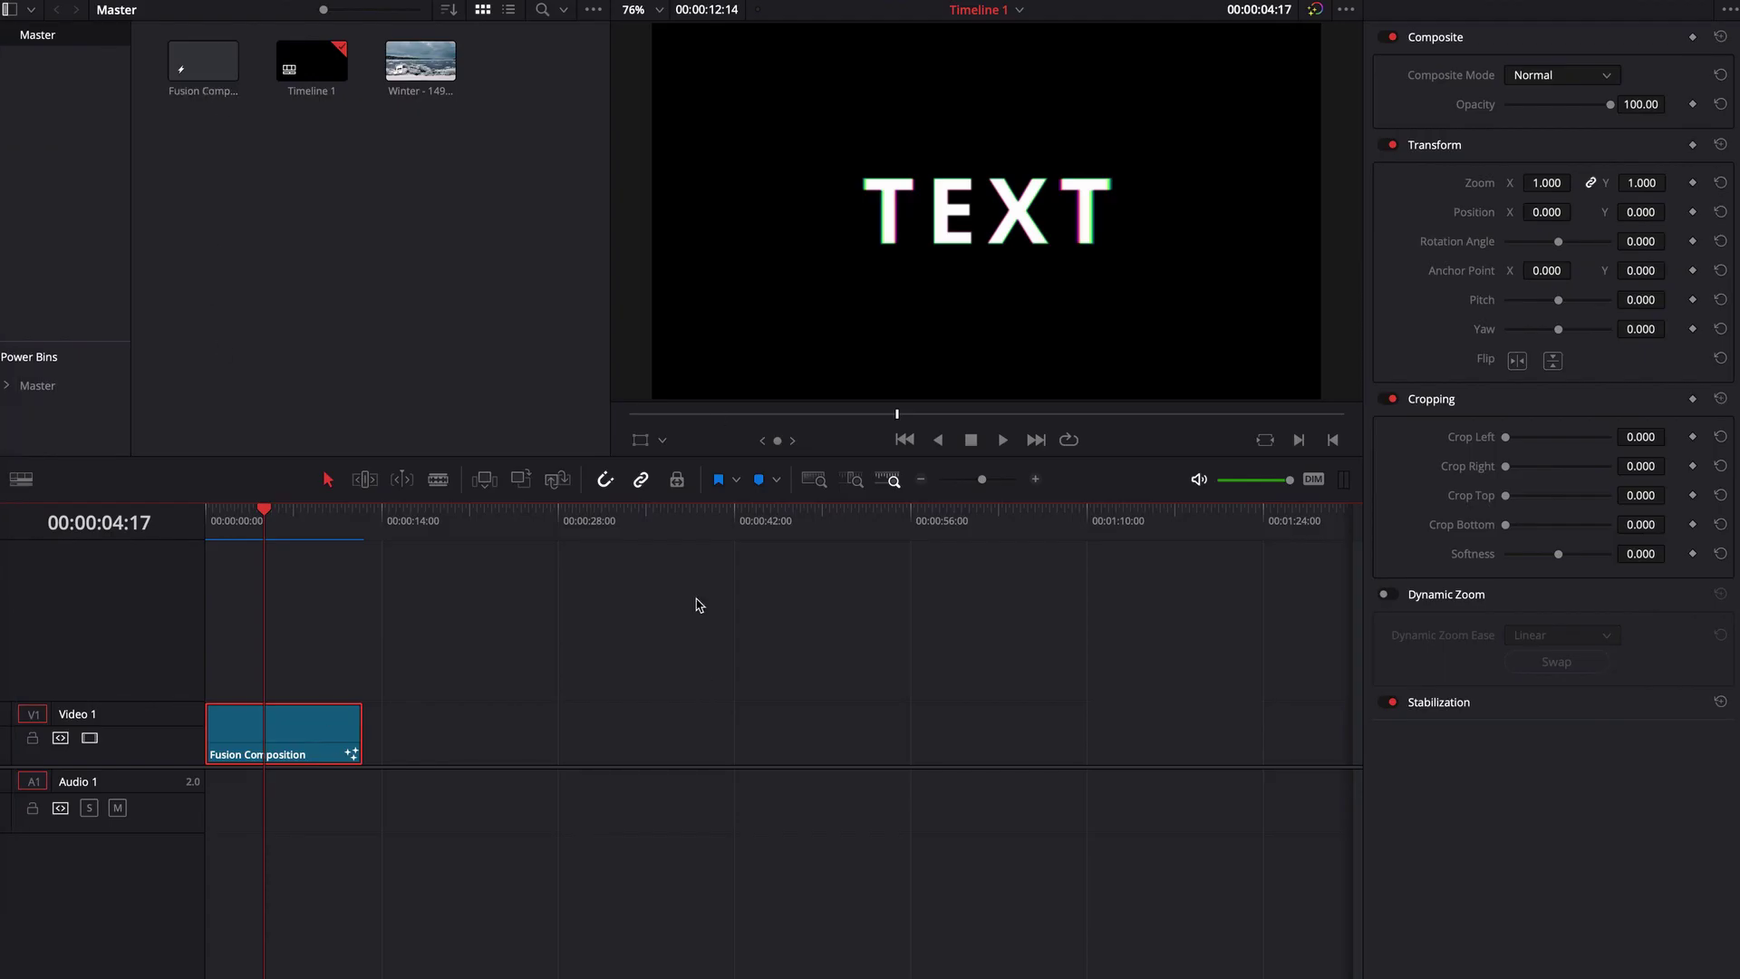
# - Back in the Fusion node view, delete the Text1 and PrismBlur1 nodes
pyautogui.hotkey('shift', '5')
pyautogui.moveTo(448, 581); pyautogui.dragTo(283, 649)
pyautogui.moveTo(476, 712); pyautogui.dragTo(306, 591)
pyautogui.press('BackSpace')
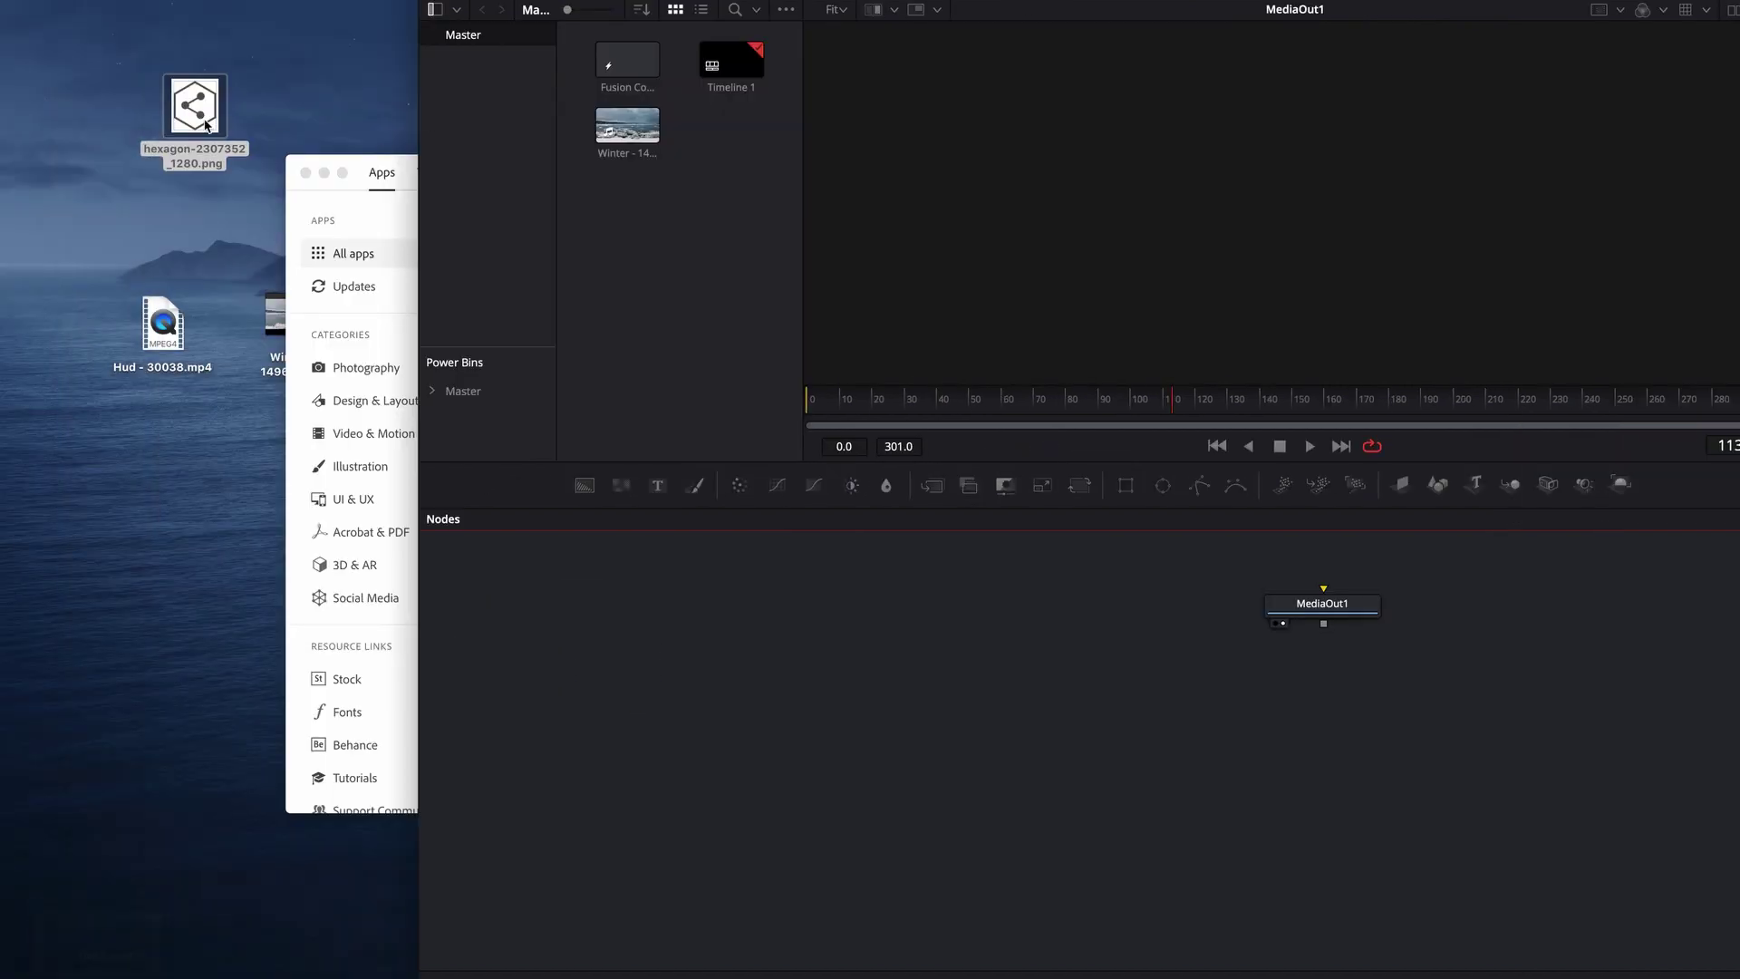
# - Bring the hexagon image in as MediaIn1, connected and aligned with MediaOut1
pyautogui.moveTo(195, 106); pyautogui.dragTo(871, 703)
pyautogui.moveTo(448, 724); pyautogui.dragTo(897, 607)
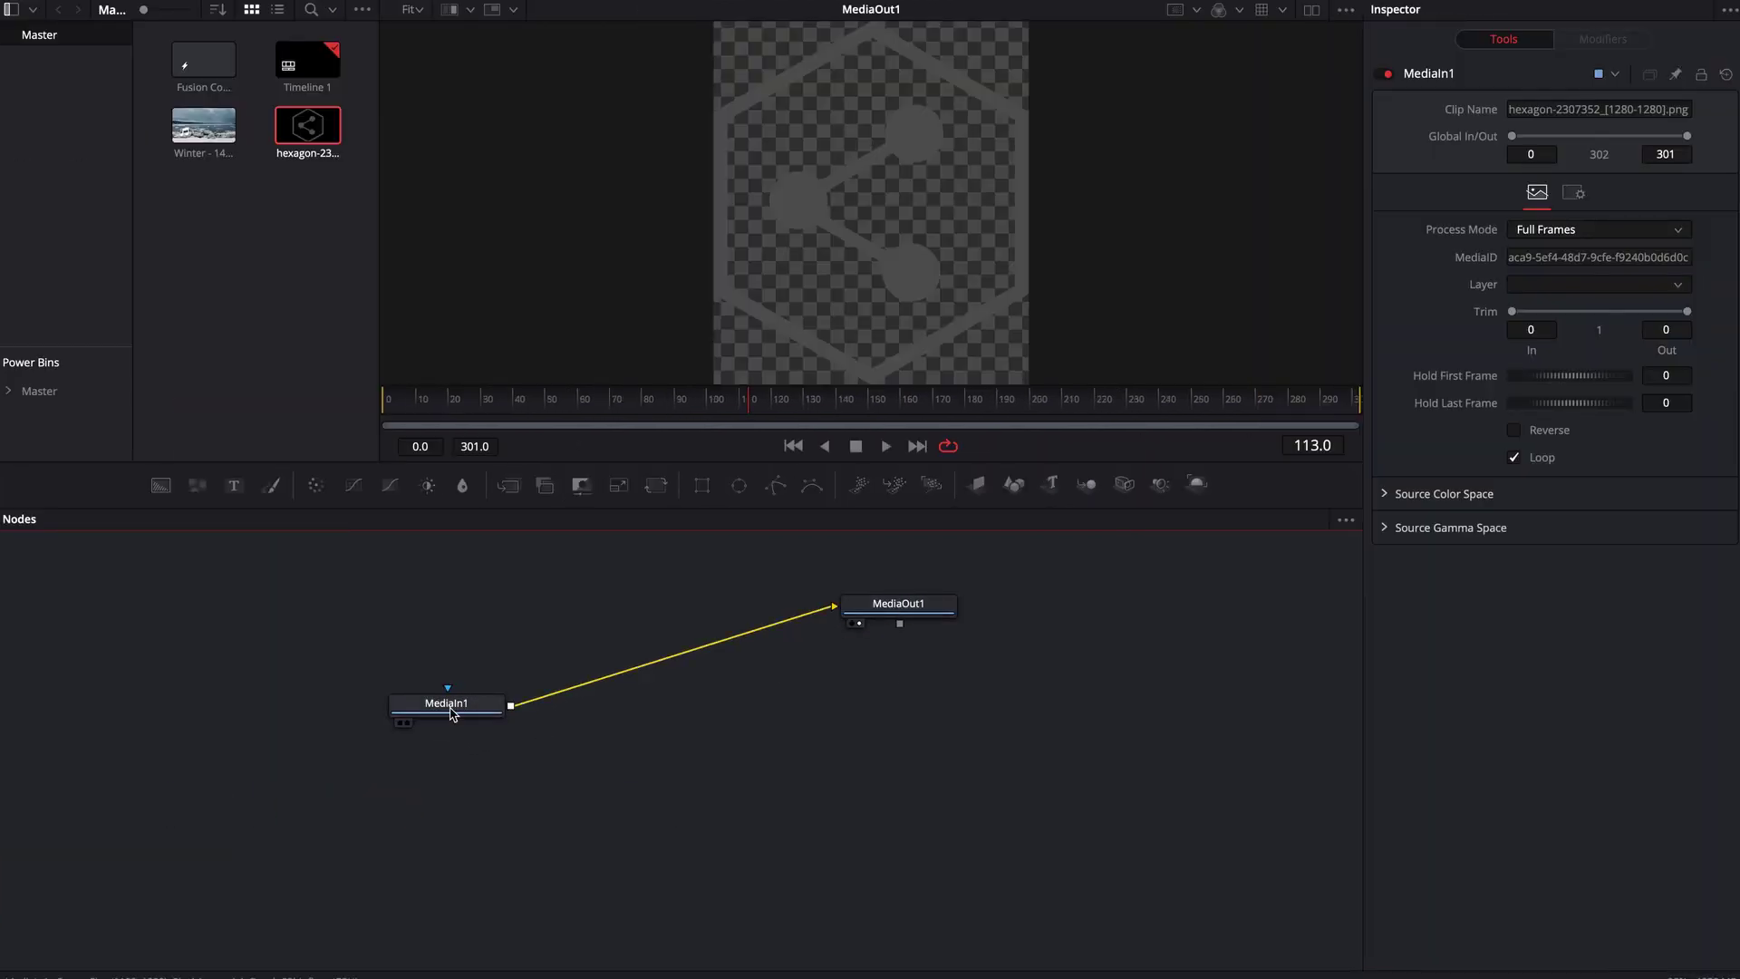
pyautogui.moveTo(433, 698); pyautogui.dragTo(435, 598)
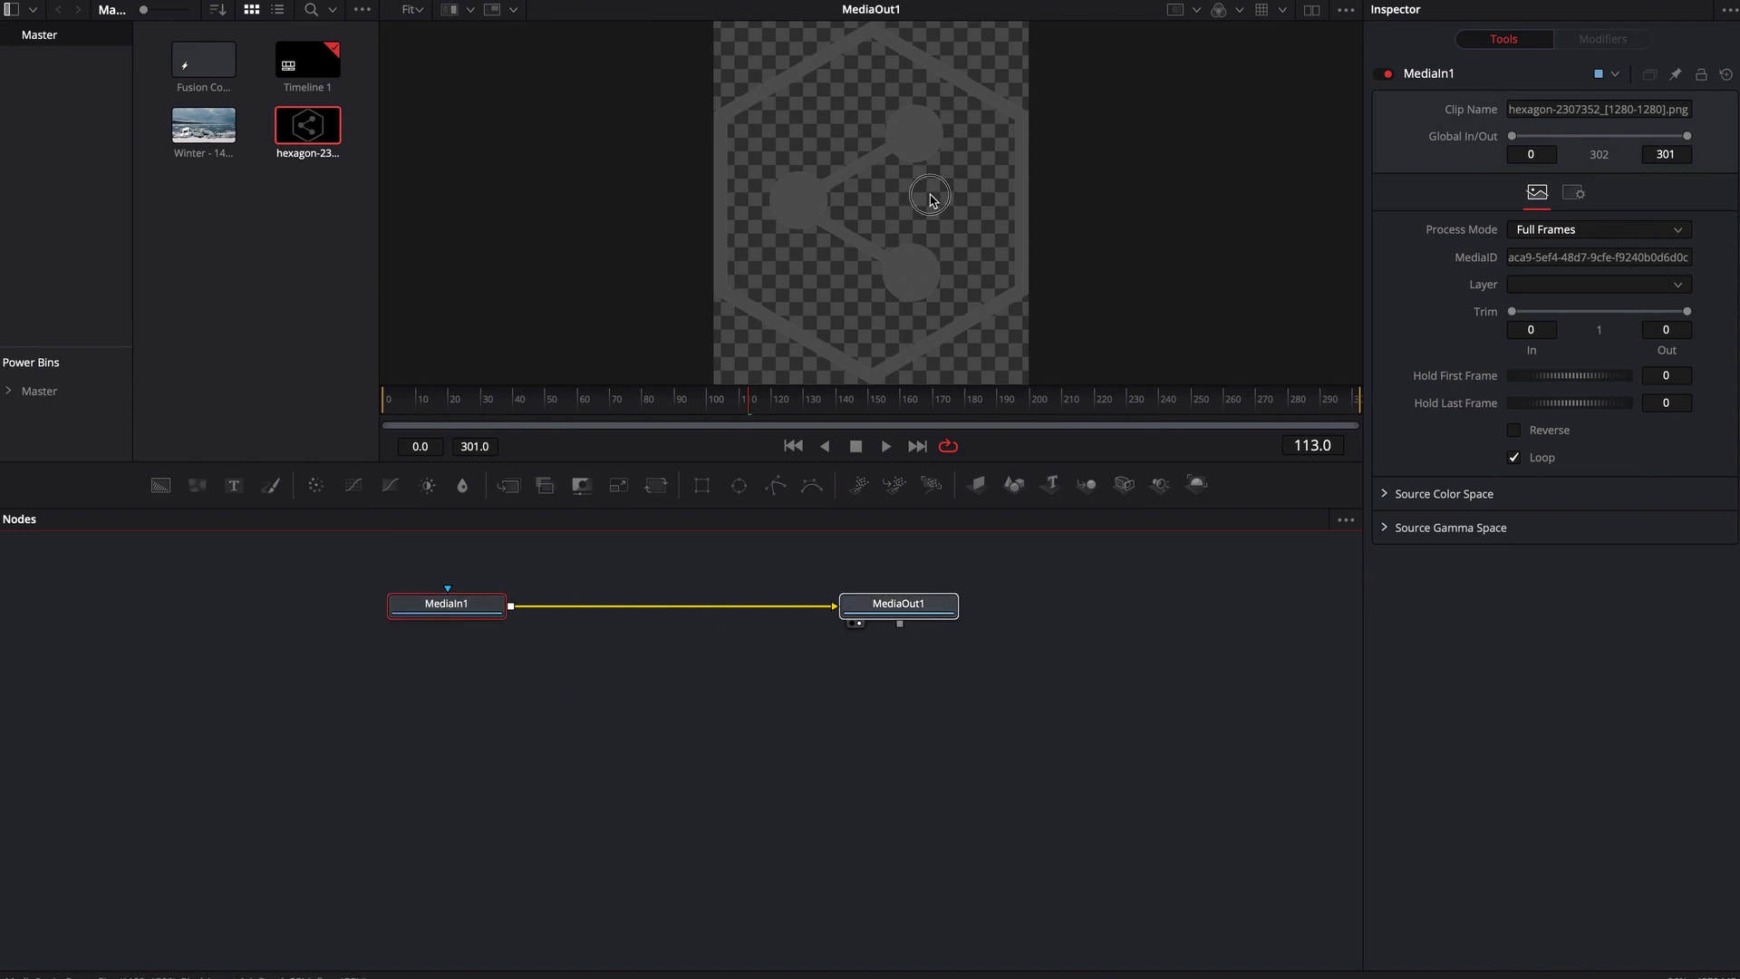
pyautogui.click(699, 752)
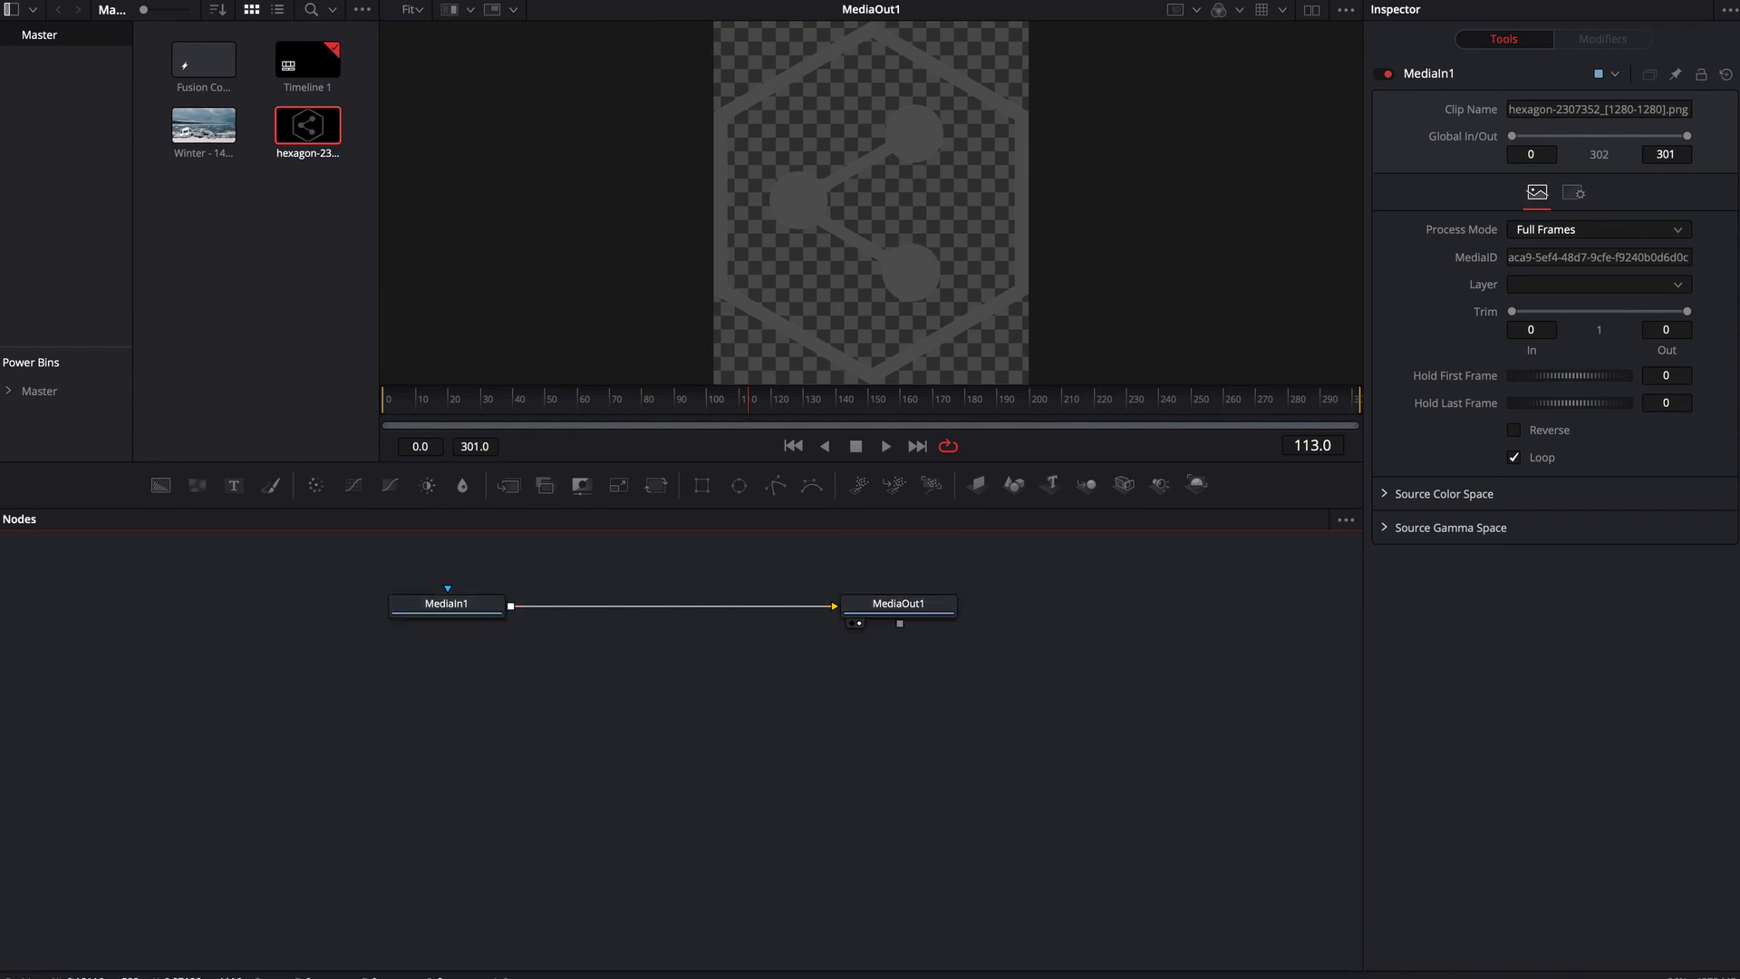
pyautogui.click(438, 604)
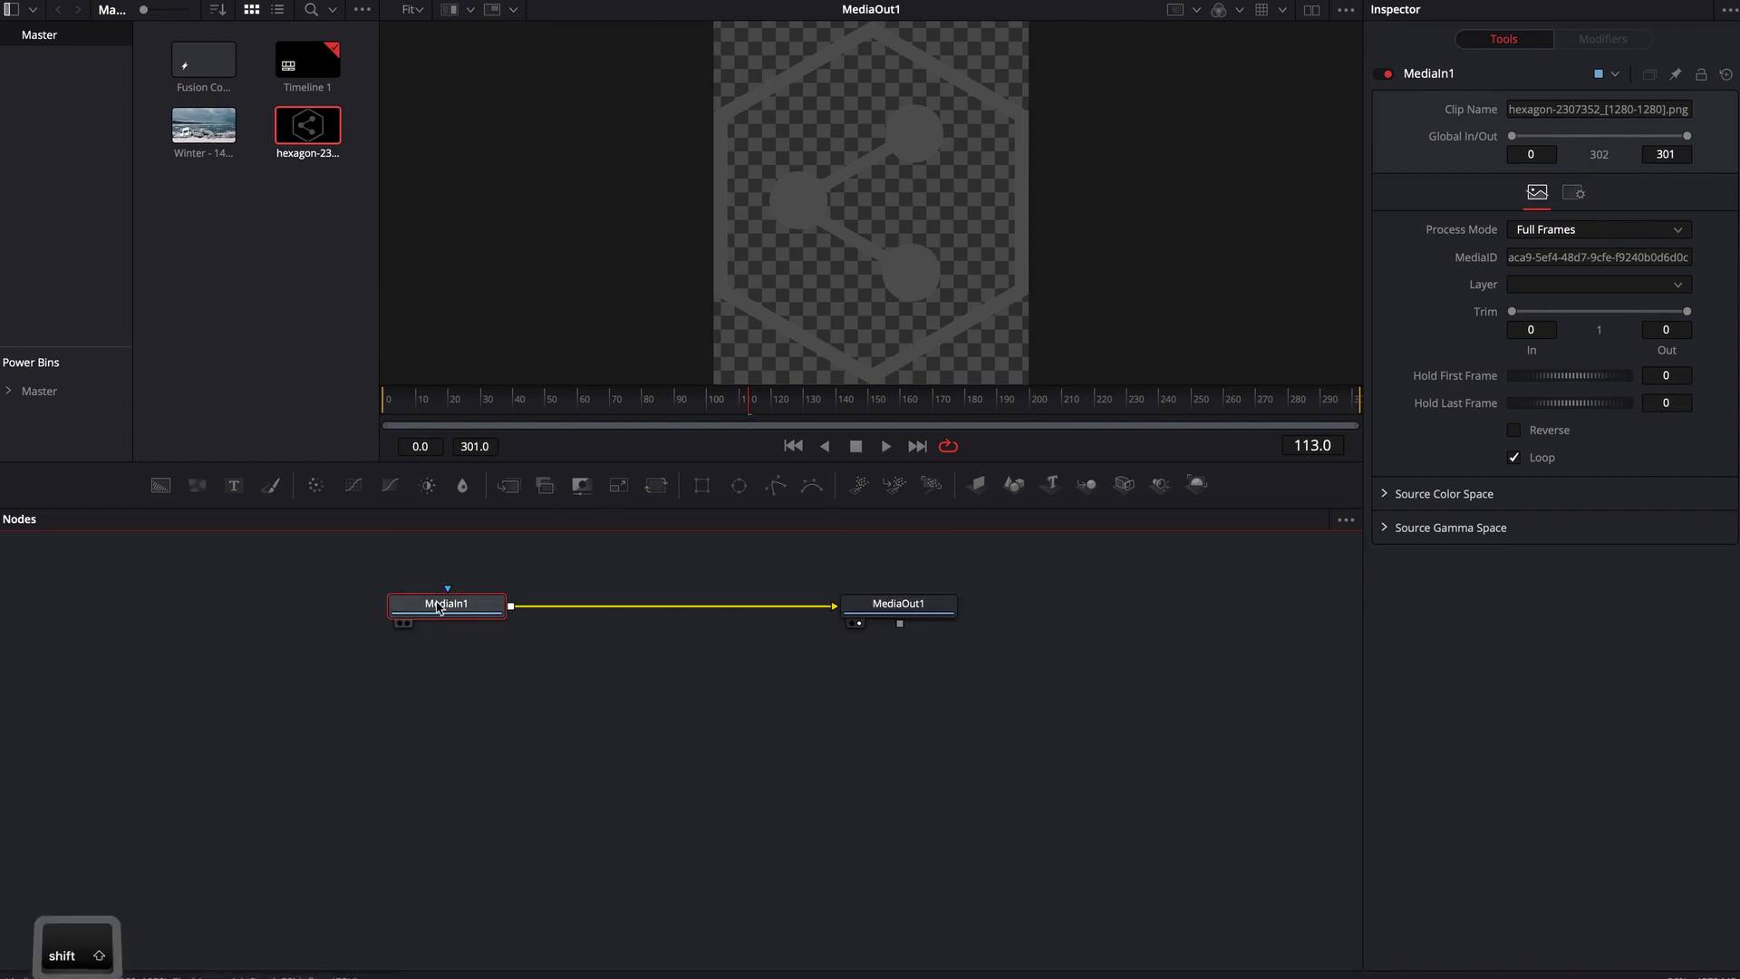
# - Insert a Transform after MediaIn1 via 'xf' and add a solid Background node
pyautogui.hotkey('shift', 'space')
pyautogui.write('xf')
pyautogui.press('Return')
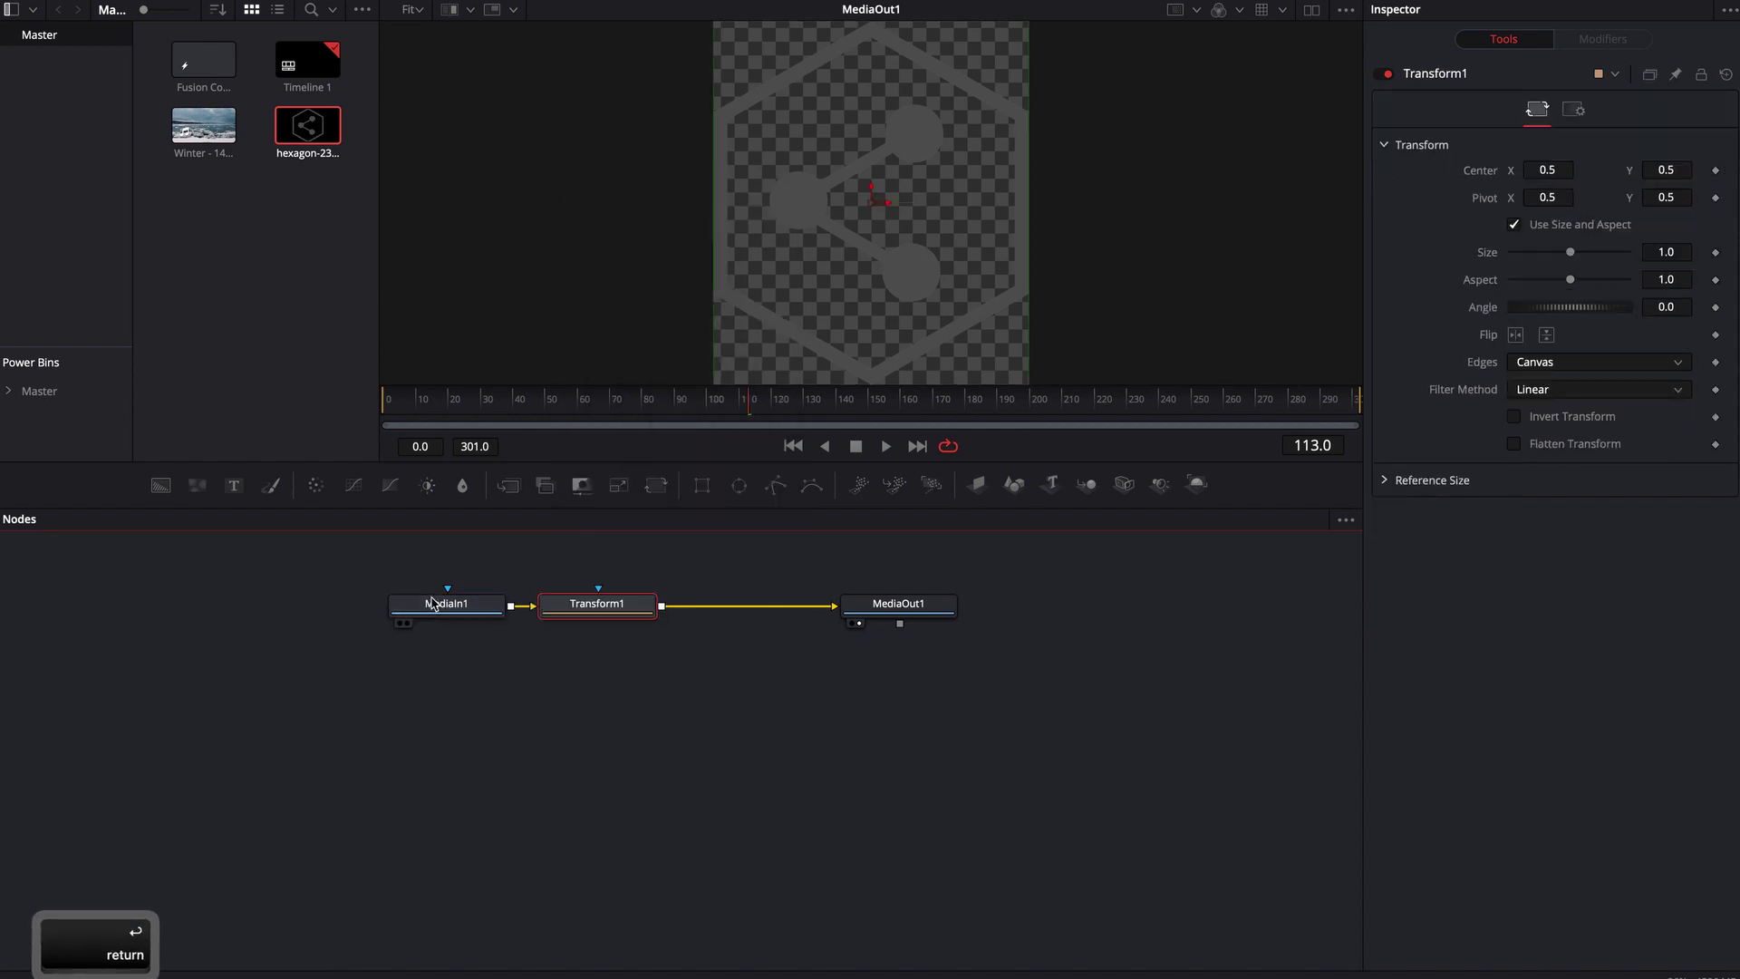
pyautogui.click(420, 721)
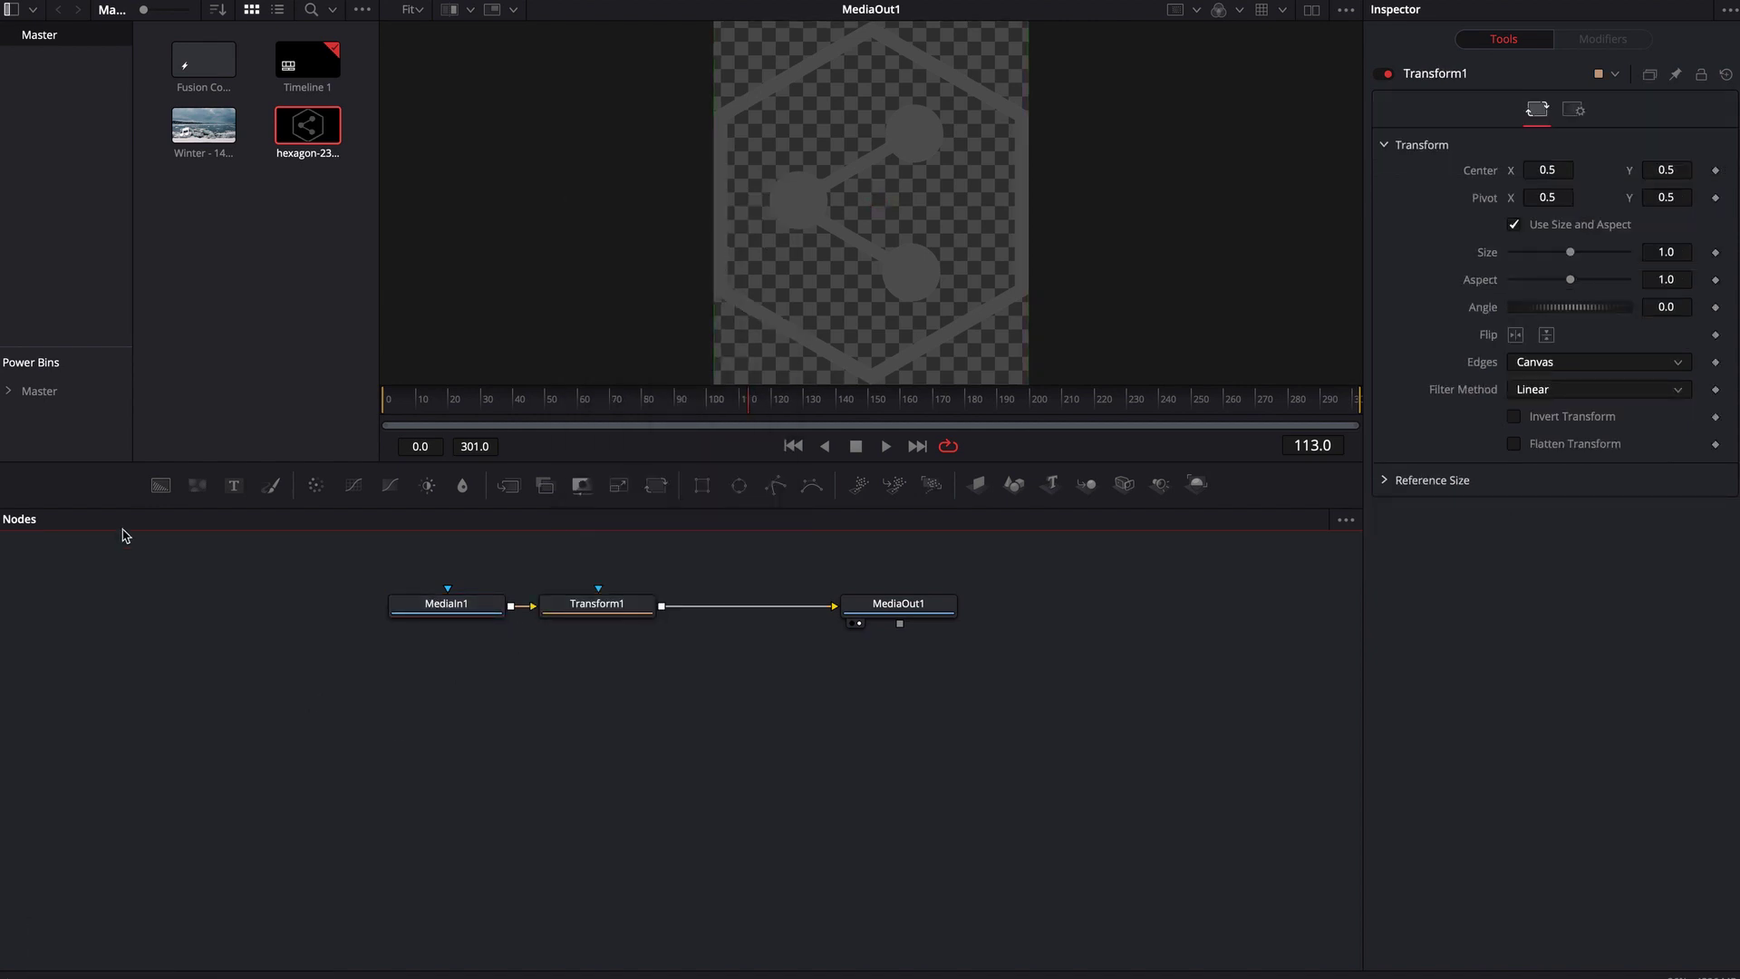
pyautogui.click(156, 488)
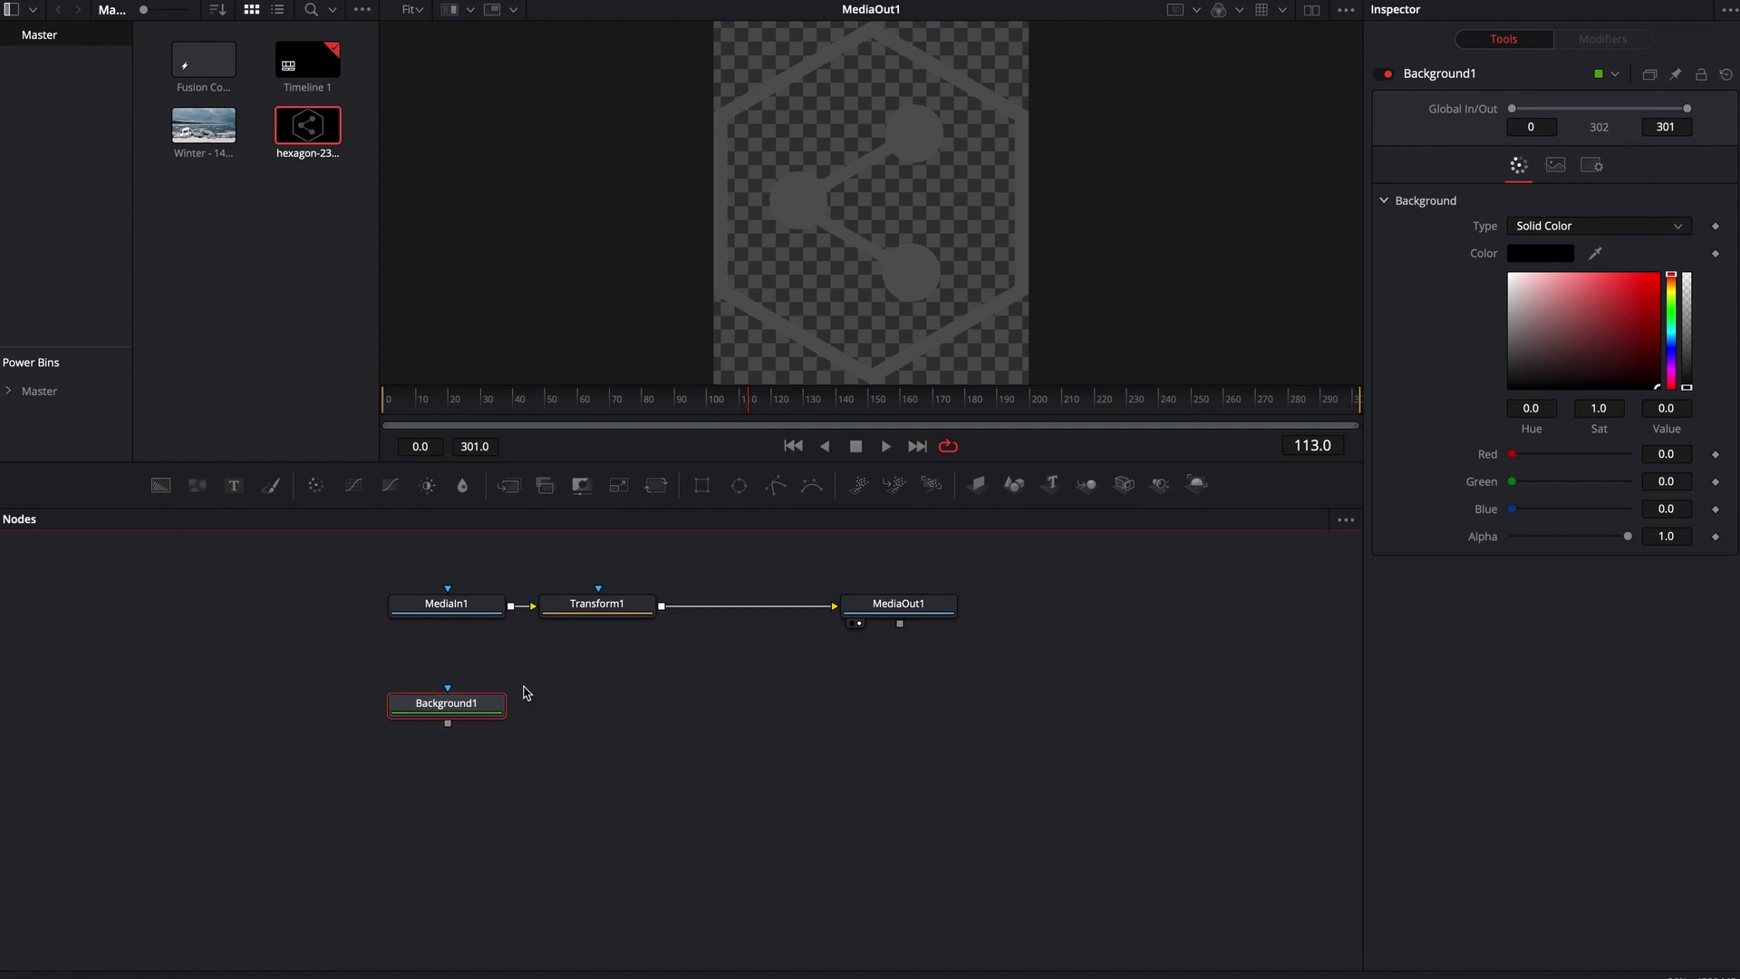
# - Merge Background1 with the logo and shrink Transform1's size to 0.73
pyautogui.moveTo(448, 724); pyautogui.dragTo(842, 617)
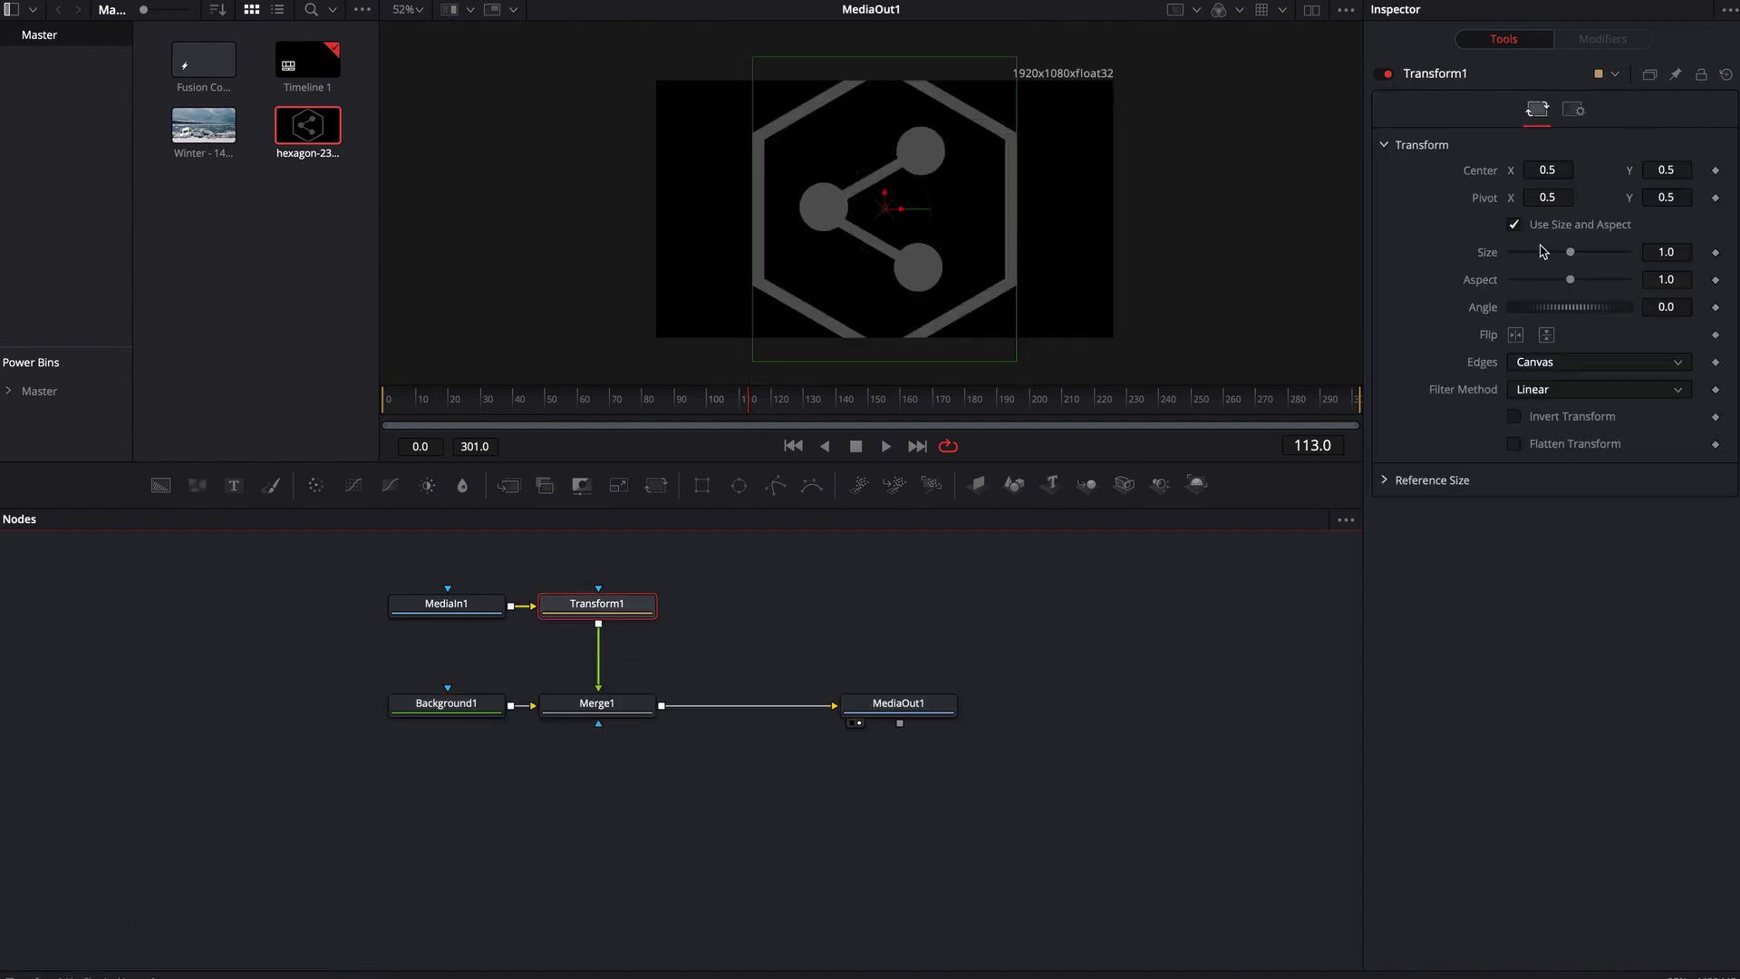
pyautogui.moveTo(1570, 254); pyautogui.dragTo(1555, 257)
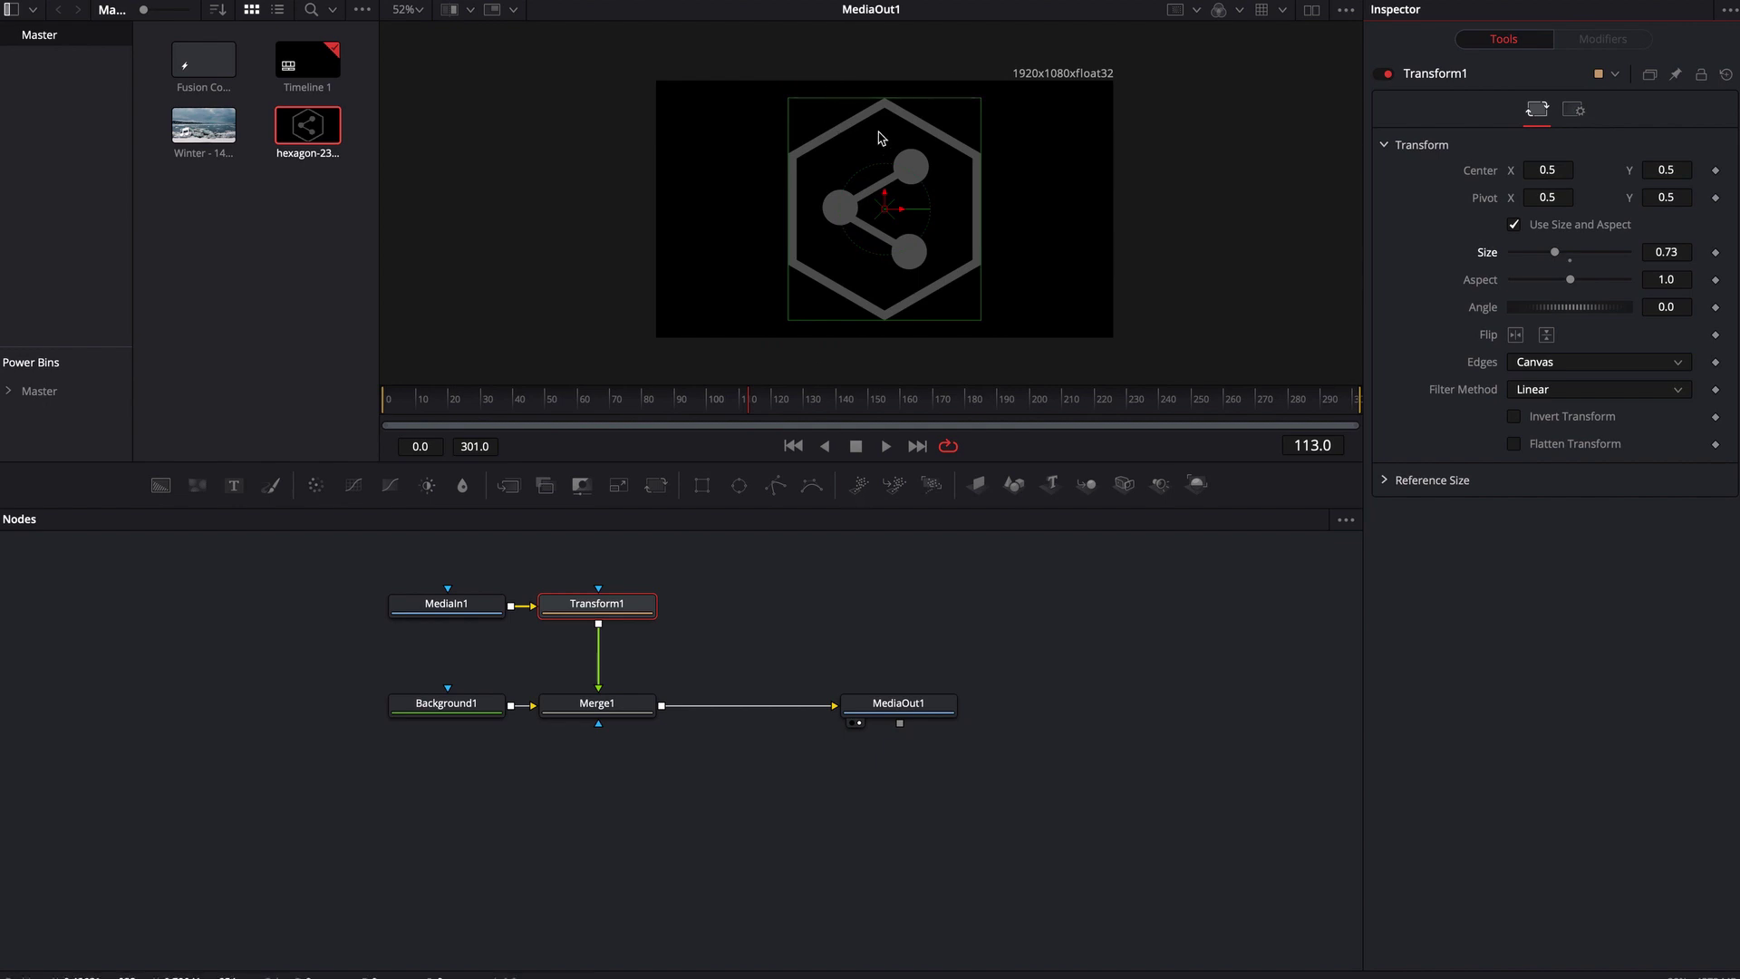
pyautogui.click(819, 633)
pyautogui.click(754, 649)
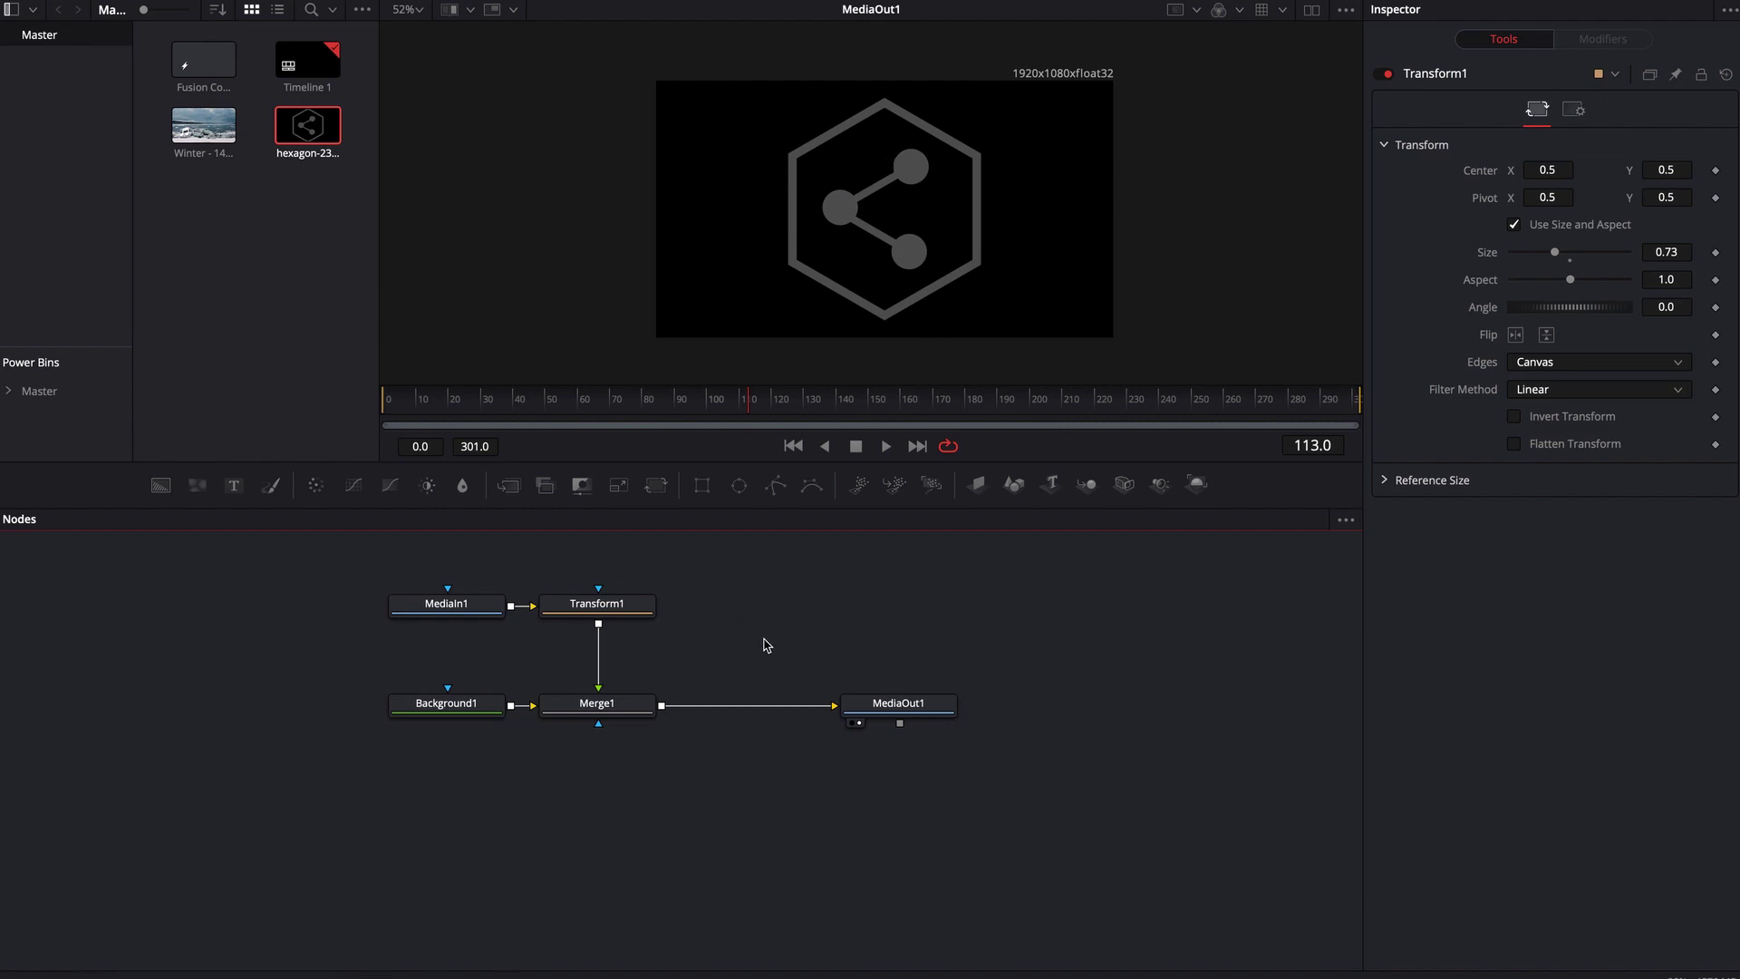
# - Move the logo nodes to the left and drag MediaOut1 down out of the way
pyautogui.hscroll(3, 765, 639)
pyautogui.moveTo(277, 602); pyautogui.dragTo(630, 781)
pyautogui.moveTo(521, 728); pyautogui.dragTo(446, 728)
pyautogui.moveTo(806, 730); pyautogui.dragTo(639, 711)
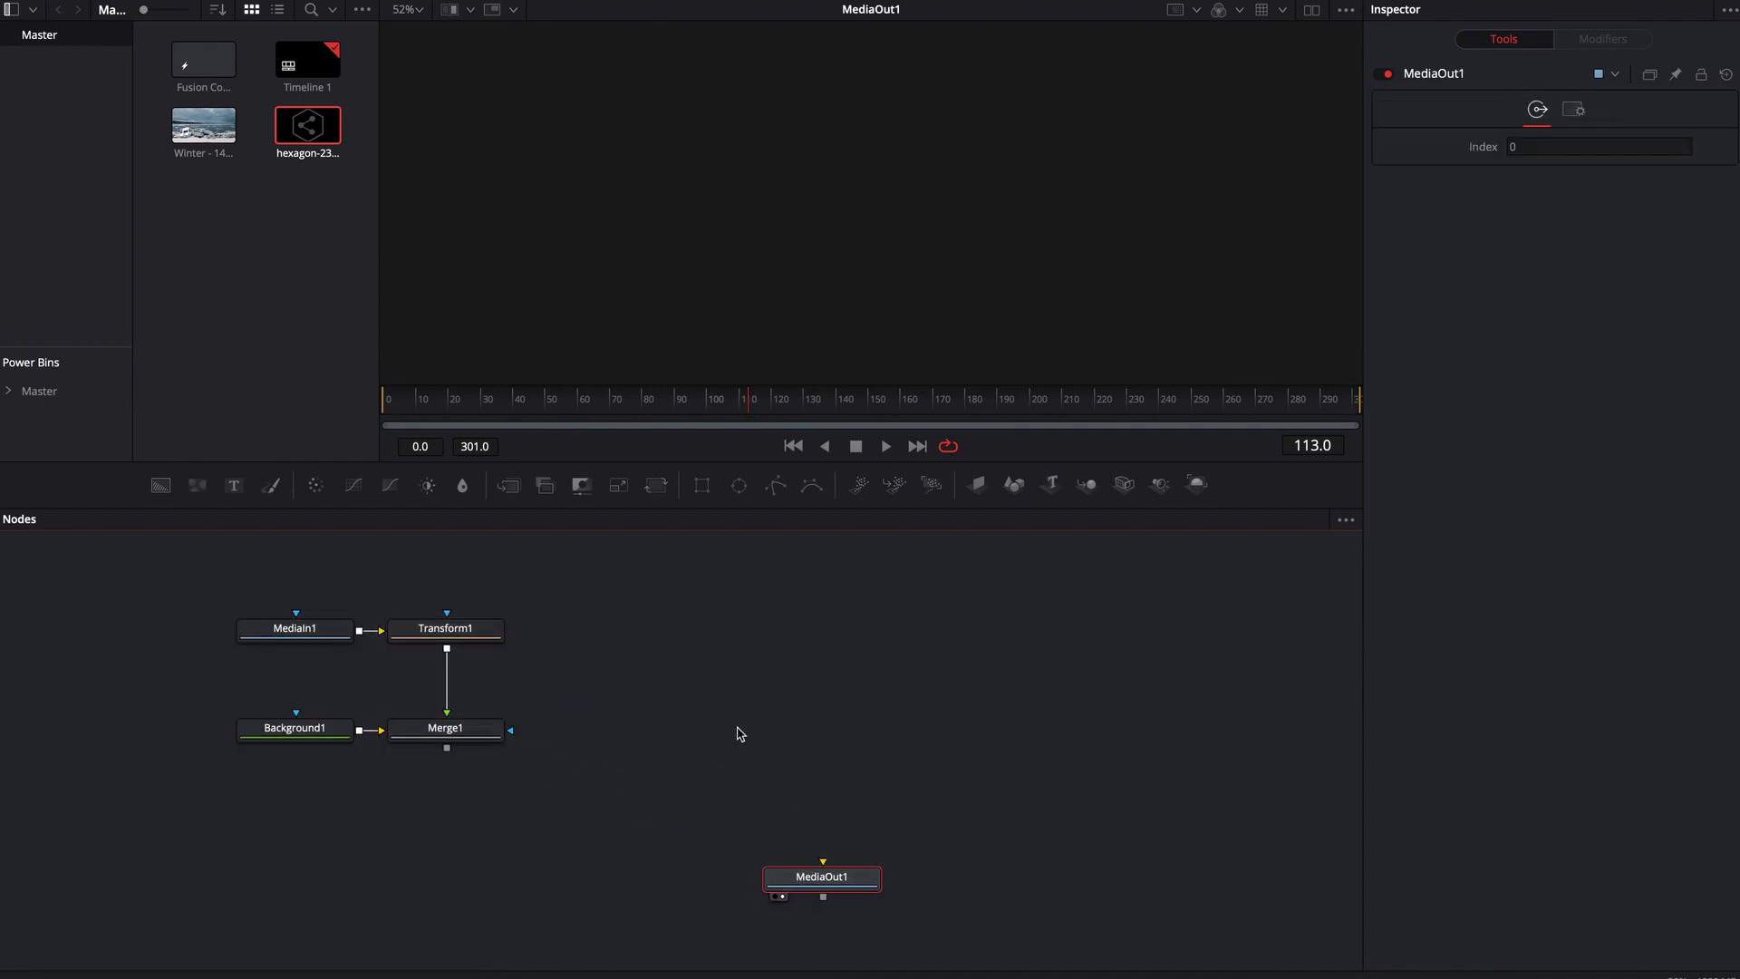
# - Add a second Background node and set its colour to white
pyautogui.click(161, 486)
pyautogui.click(1585, 331)
pyautogui.moveTo(1585, 331); pyautogui.dragTo(1509, 272)
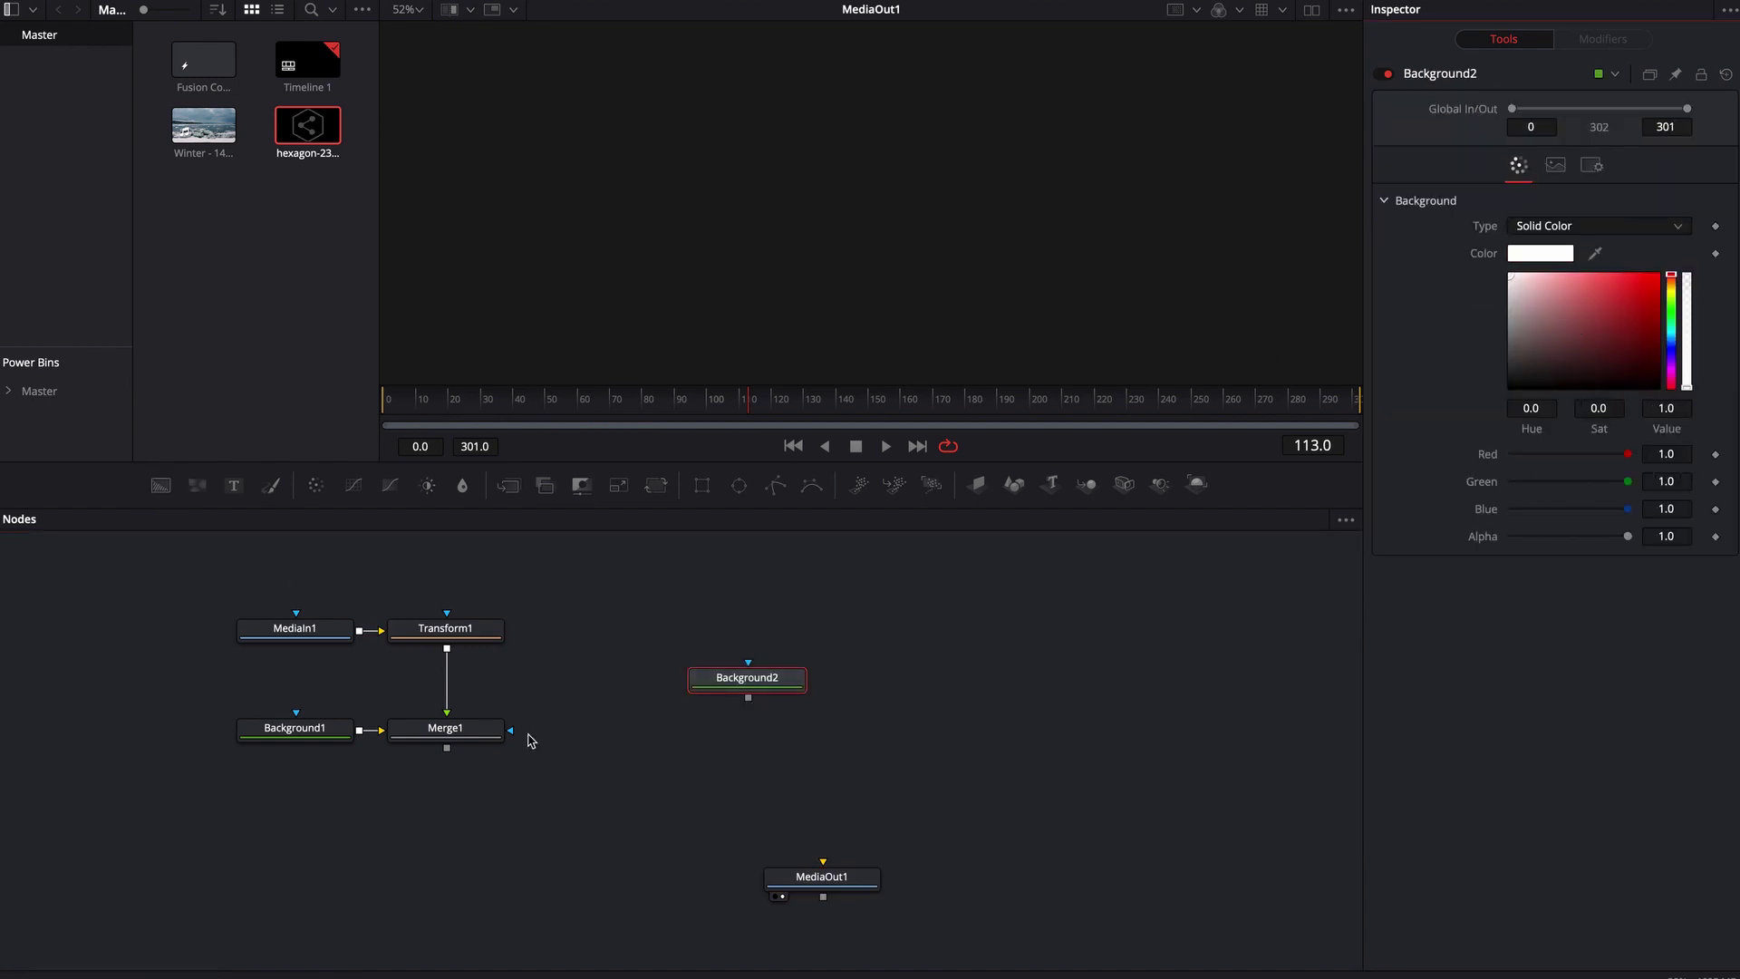
# - Combine Merge1 and the white Background2 in a new Merge2 feeding MediaOut1
pyautogui.moveTo(447, 749); pyautogui.dragTo(581, 855)
pyautogui.moveTo(770, 710); pyautogui.dragTo(330, 874)
pyautogui.moveTo(578, 876); pyautogui.dragTo(825, 876)
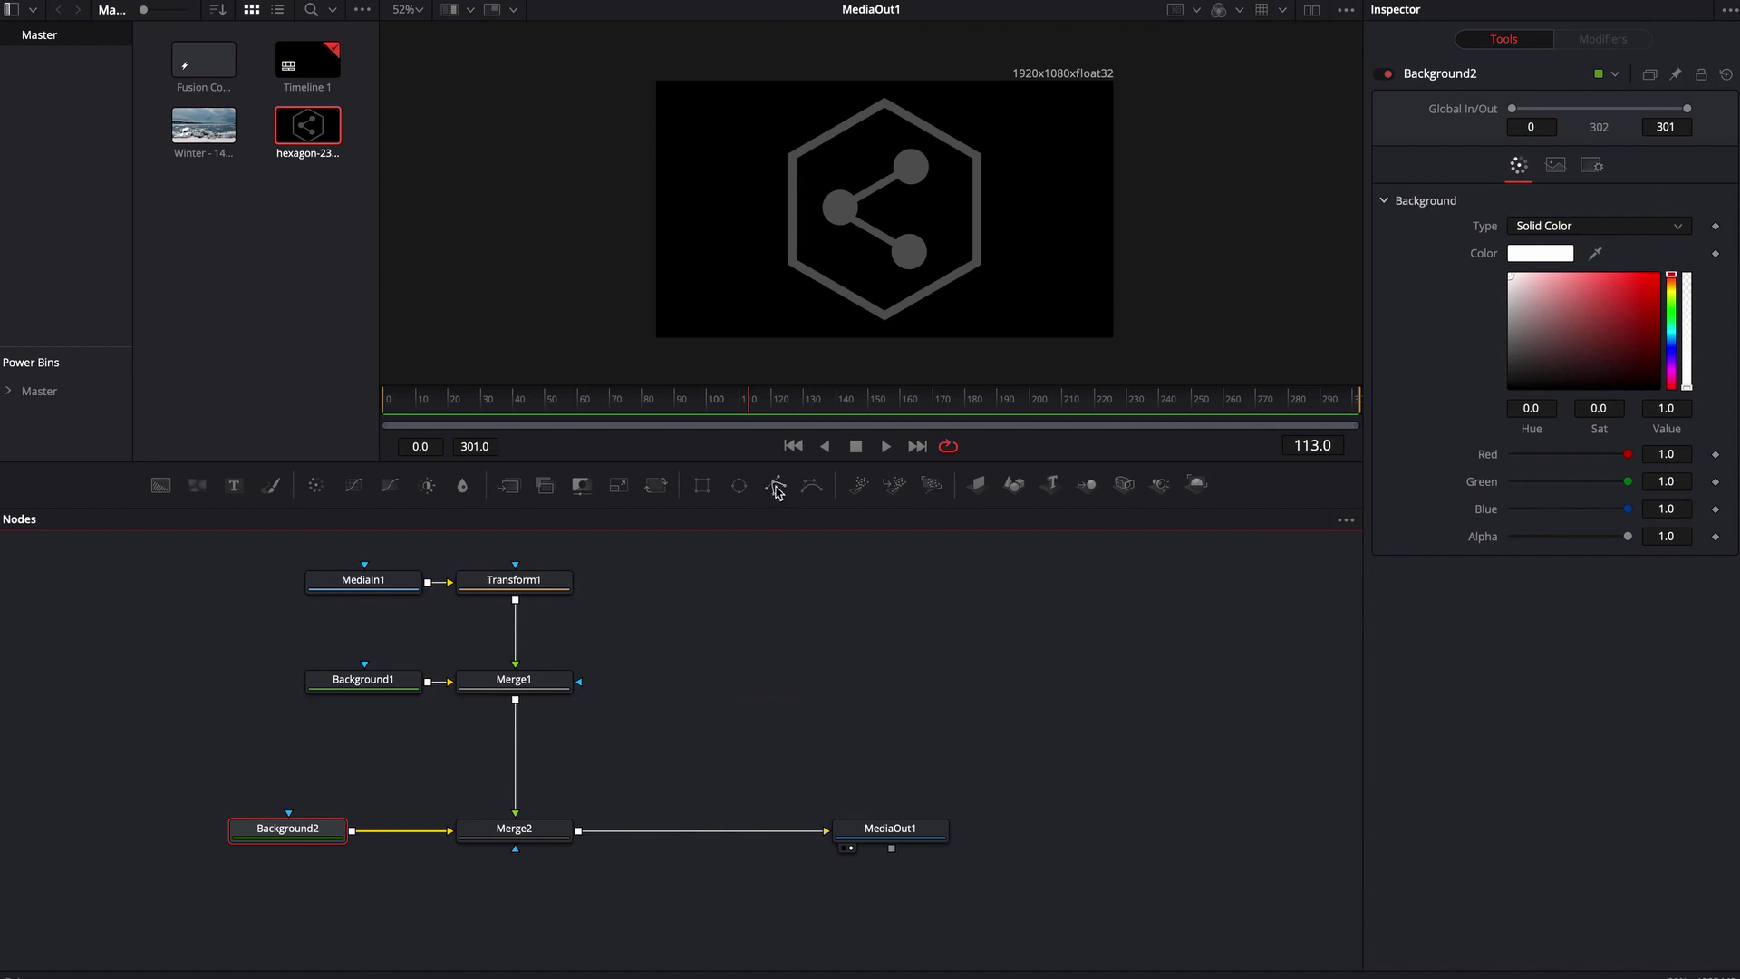
# - Add a Polygon mask to Background2 with points on the hexagon's top, left, lower-left and bottom corners
pyautogui.click(778, 486)
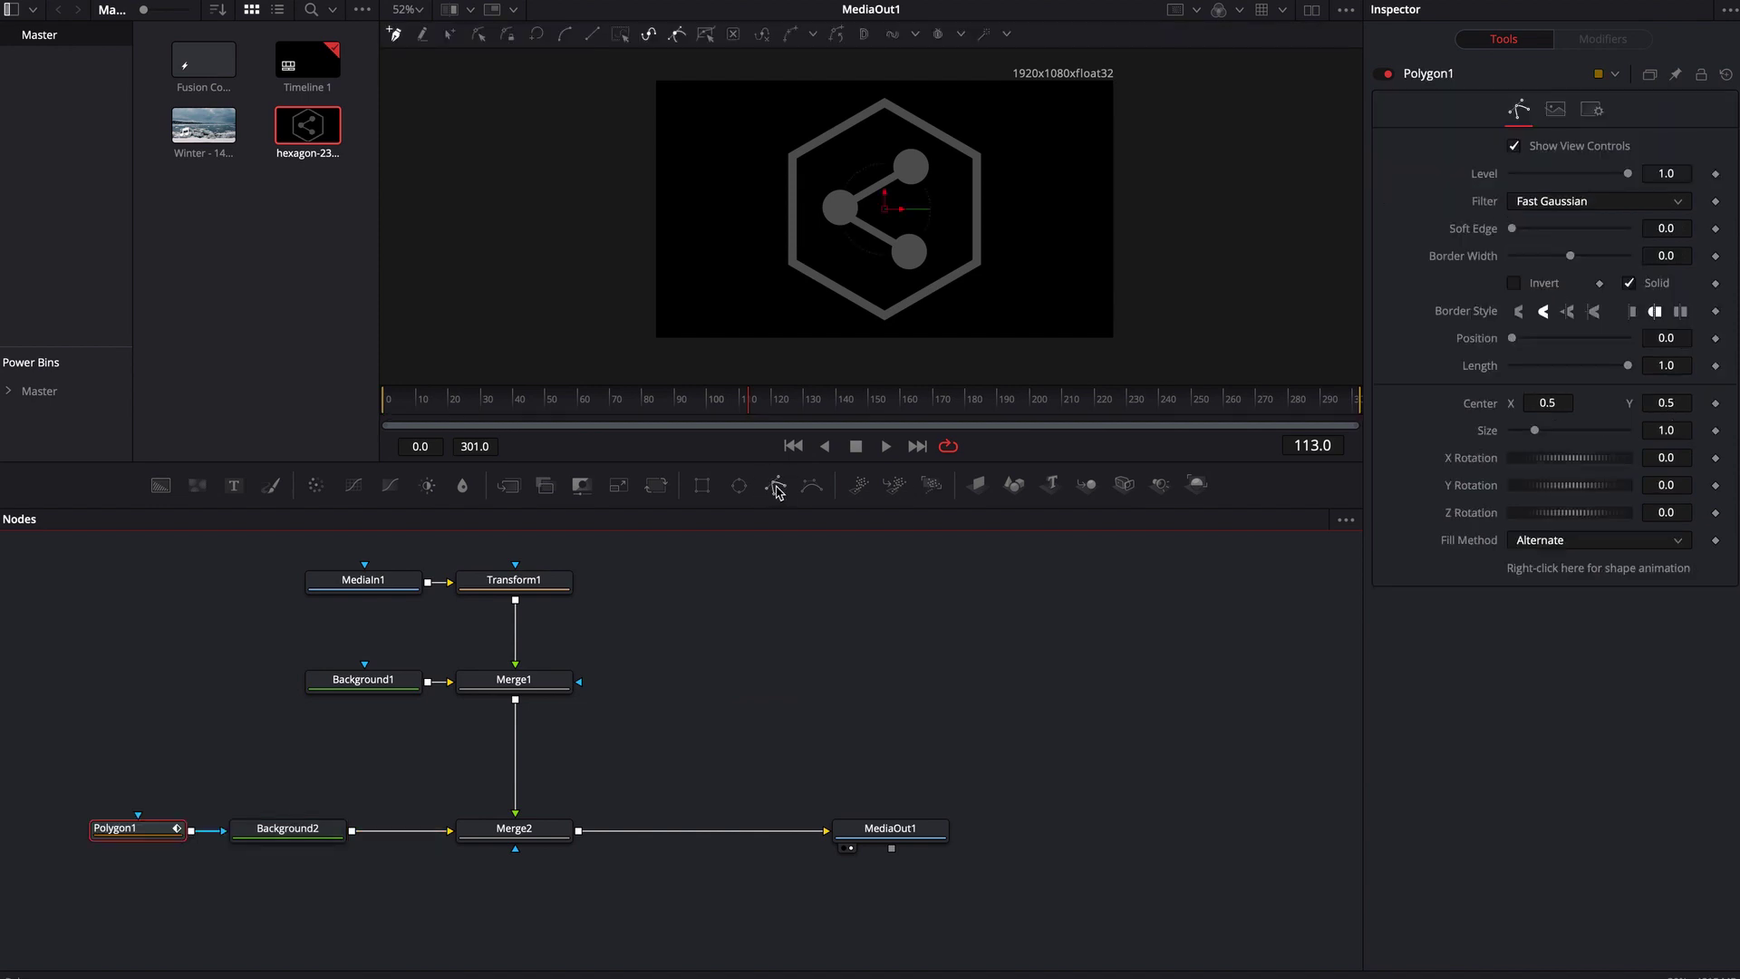
pyautogui.scroll(2, 884, 107)
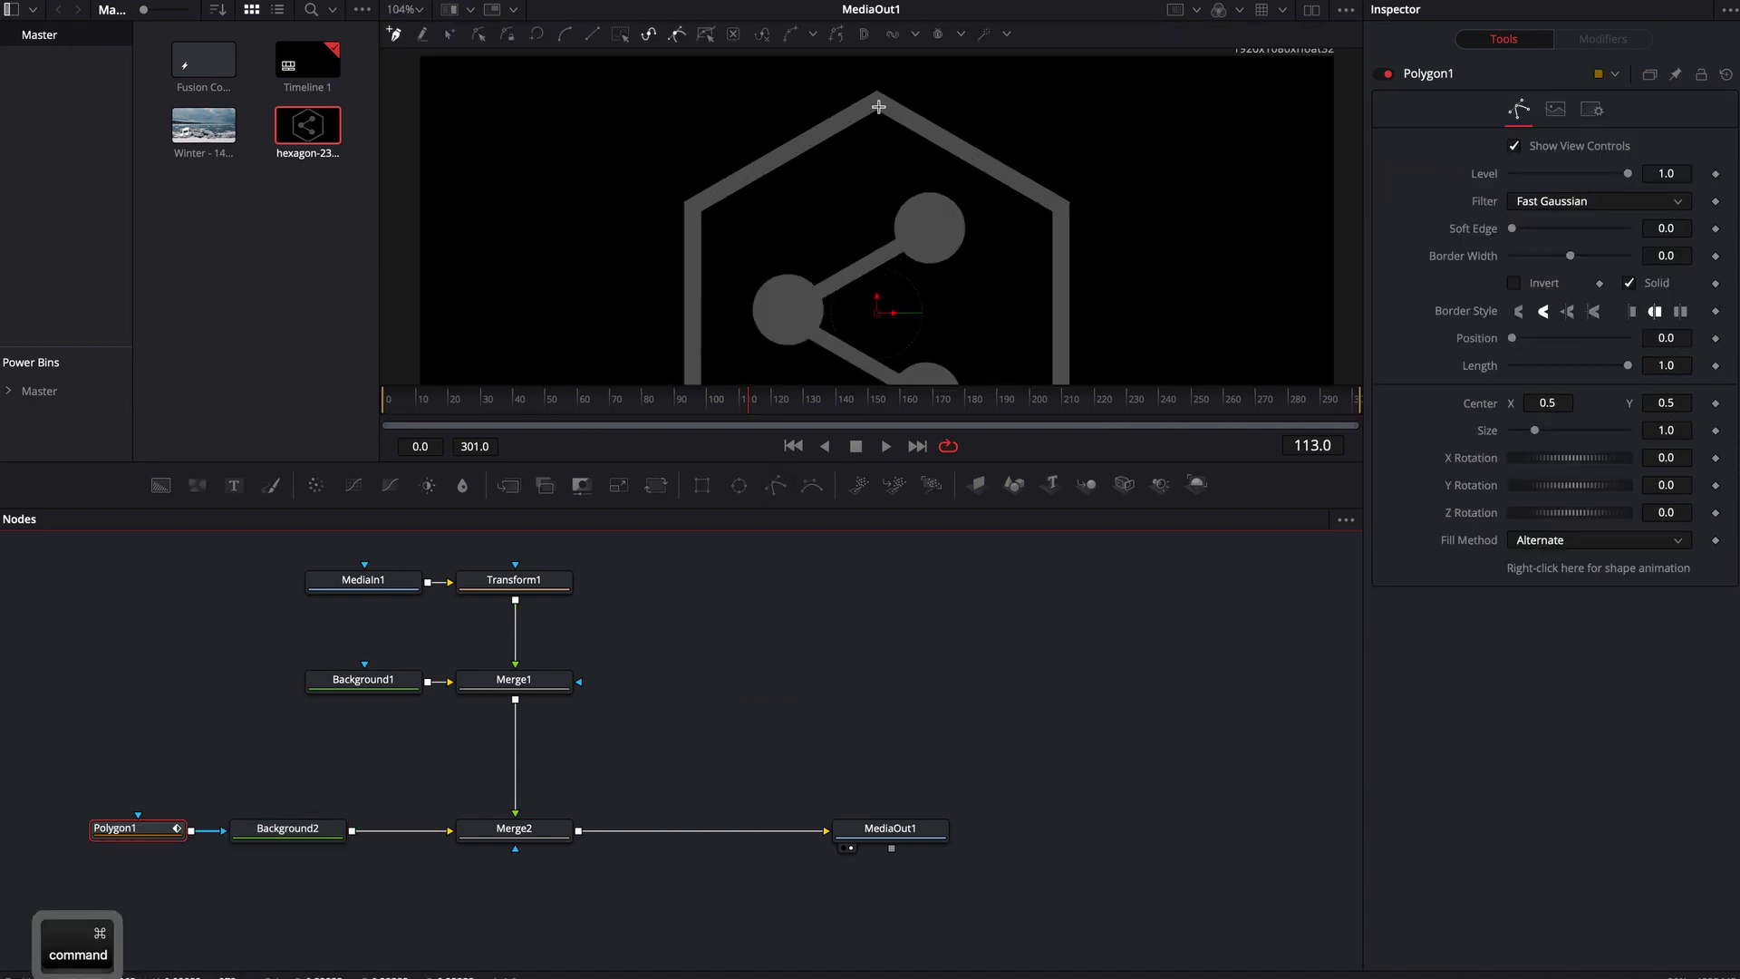
pyautogui.click(877, 101)
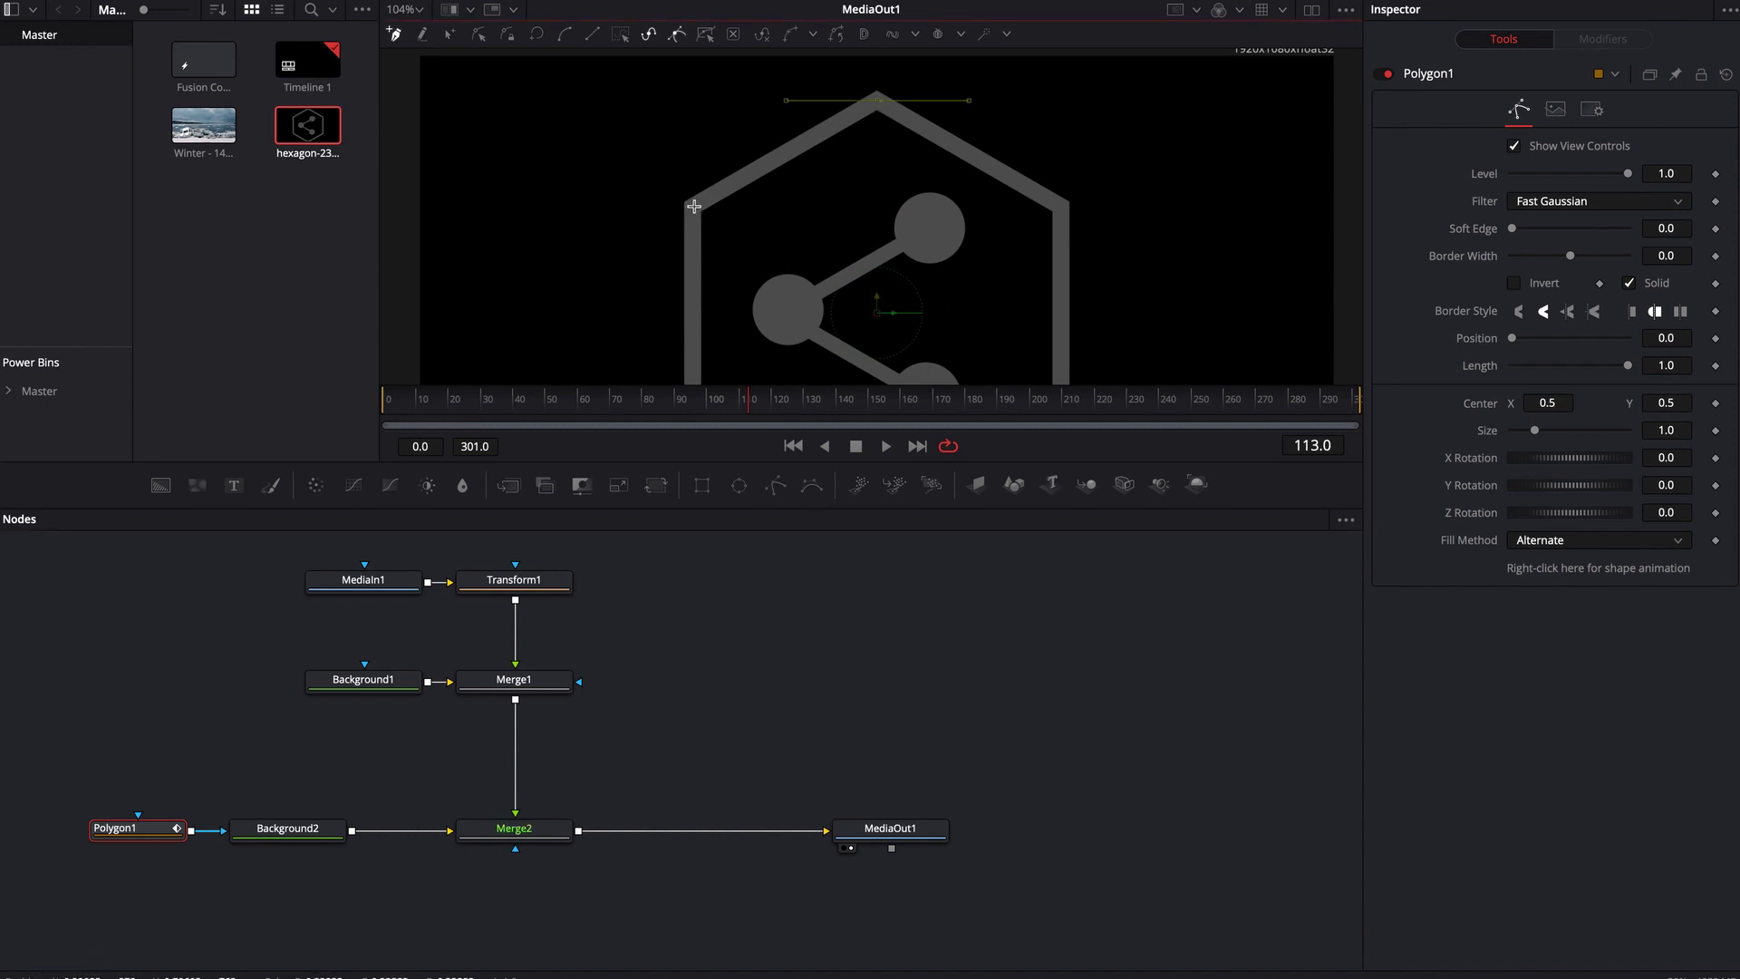
pyautogui.click(694, 207)
pyautogui.scroll(-5, 802, 250)
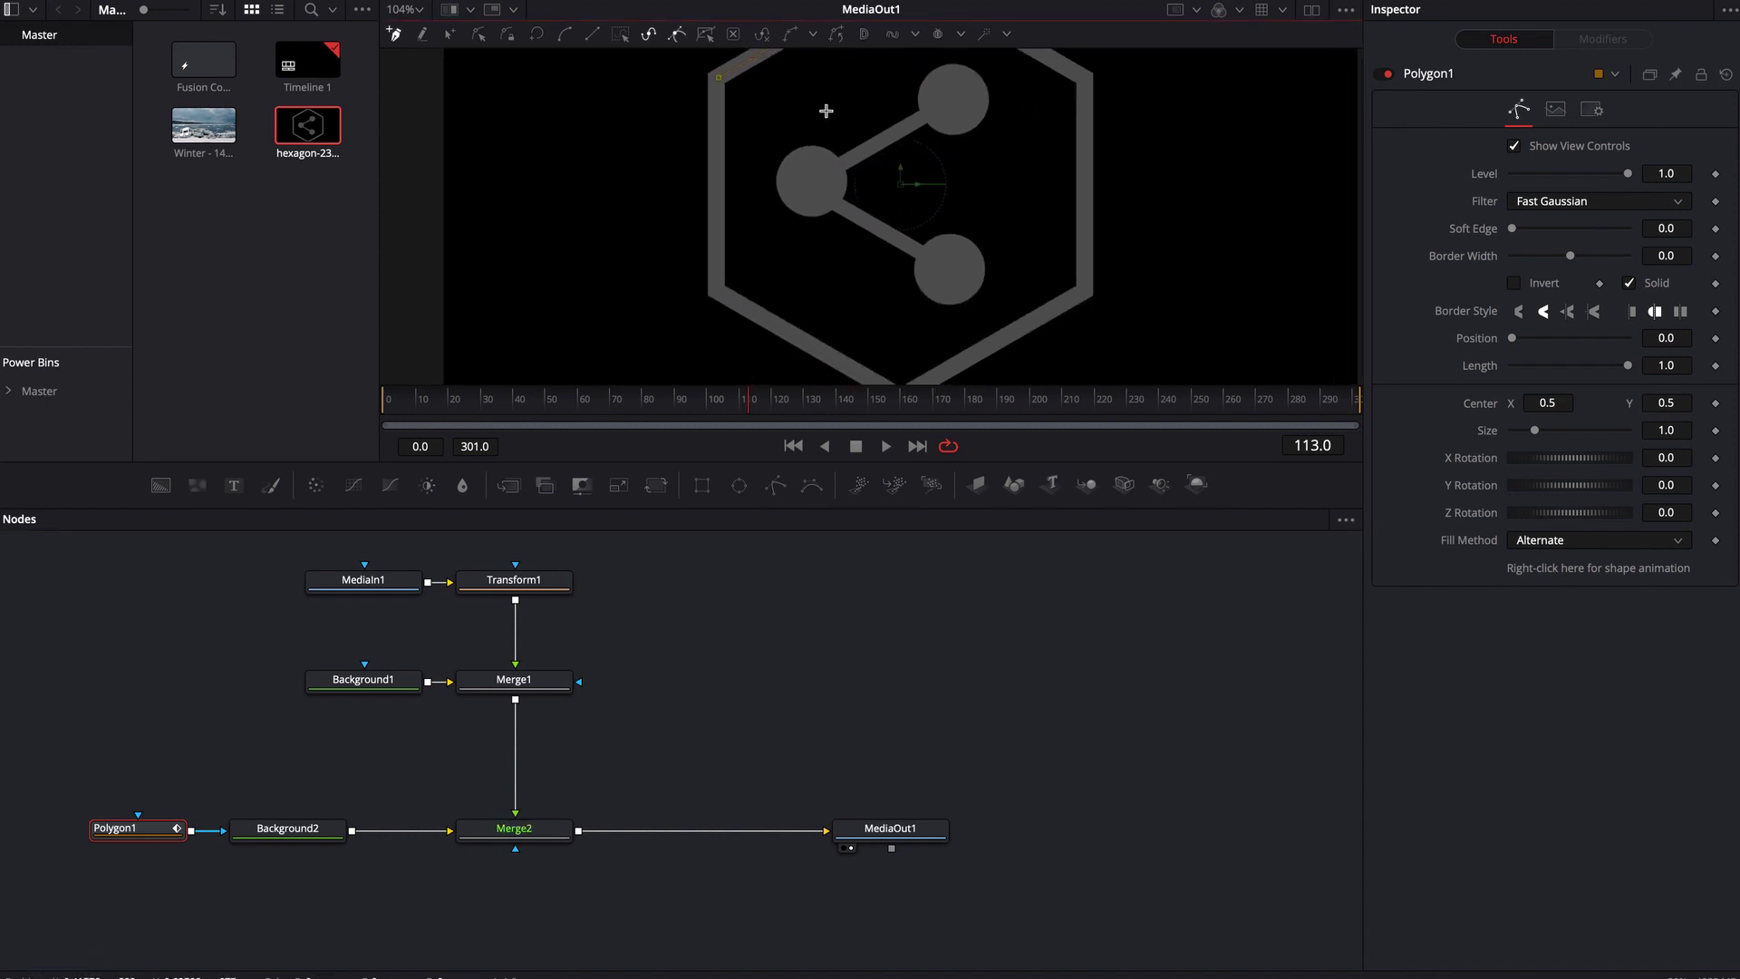
pyautogui.click(719, 274)
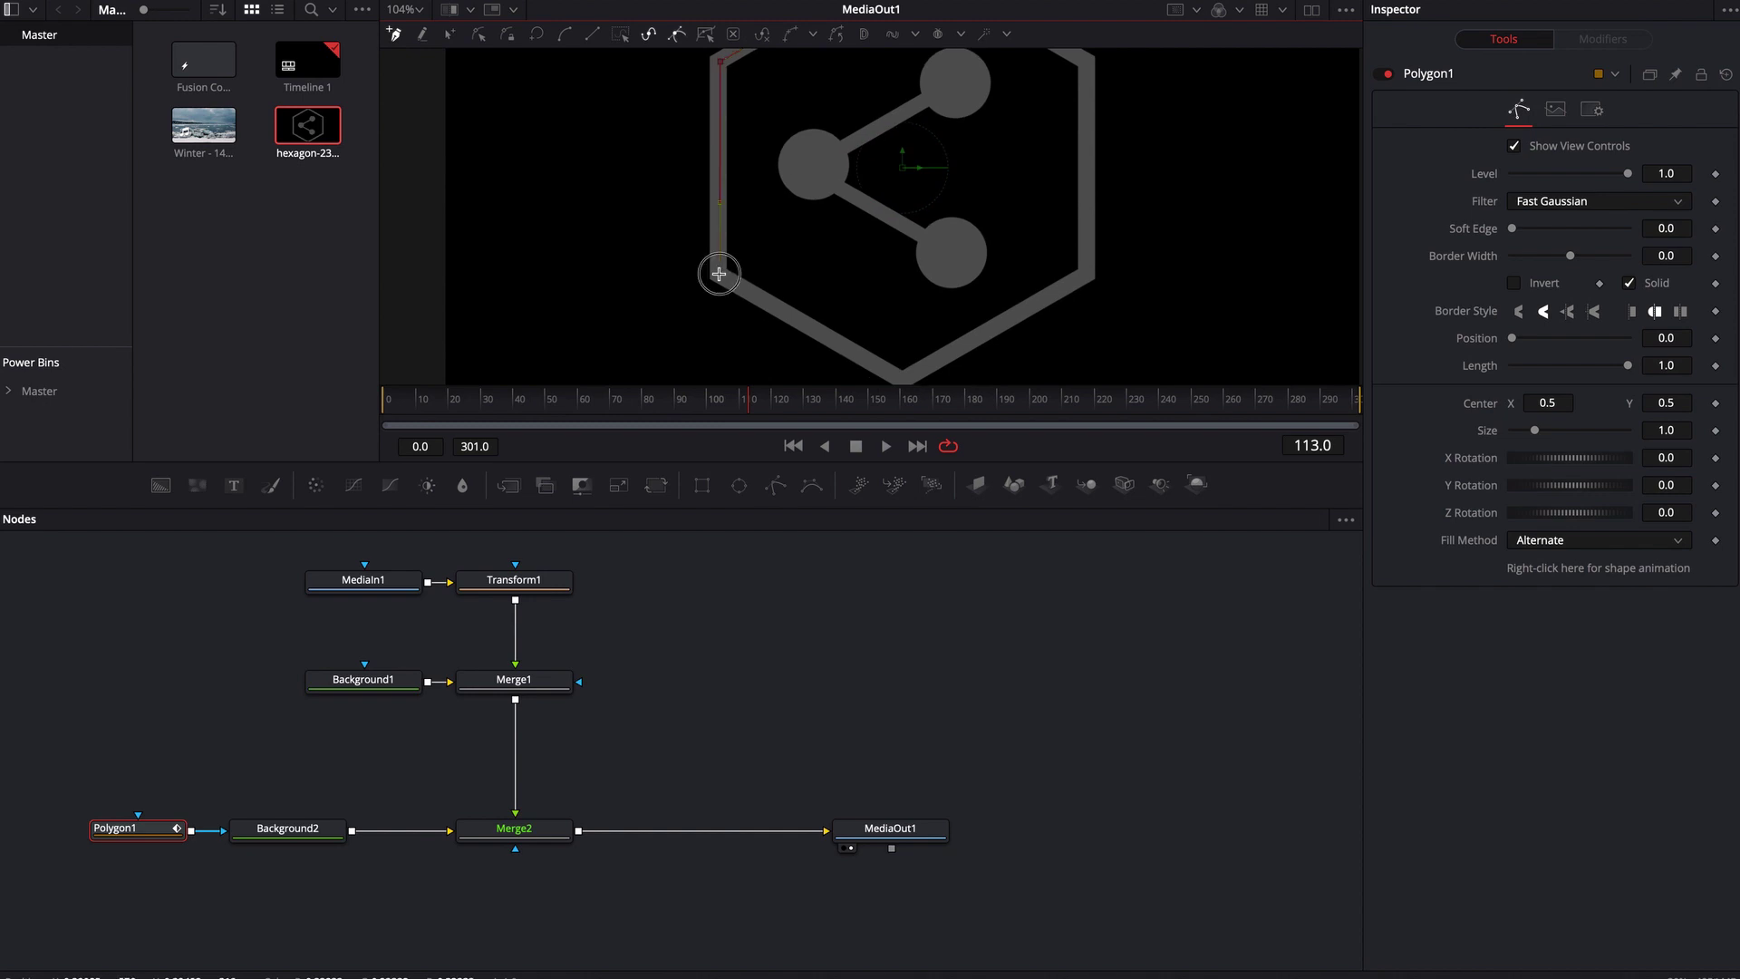
pyautogui.click(903, 378)
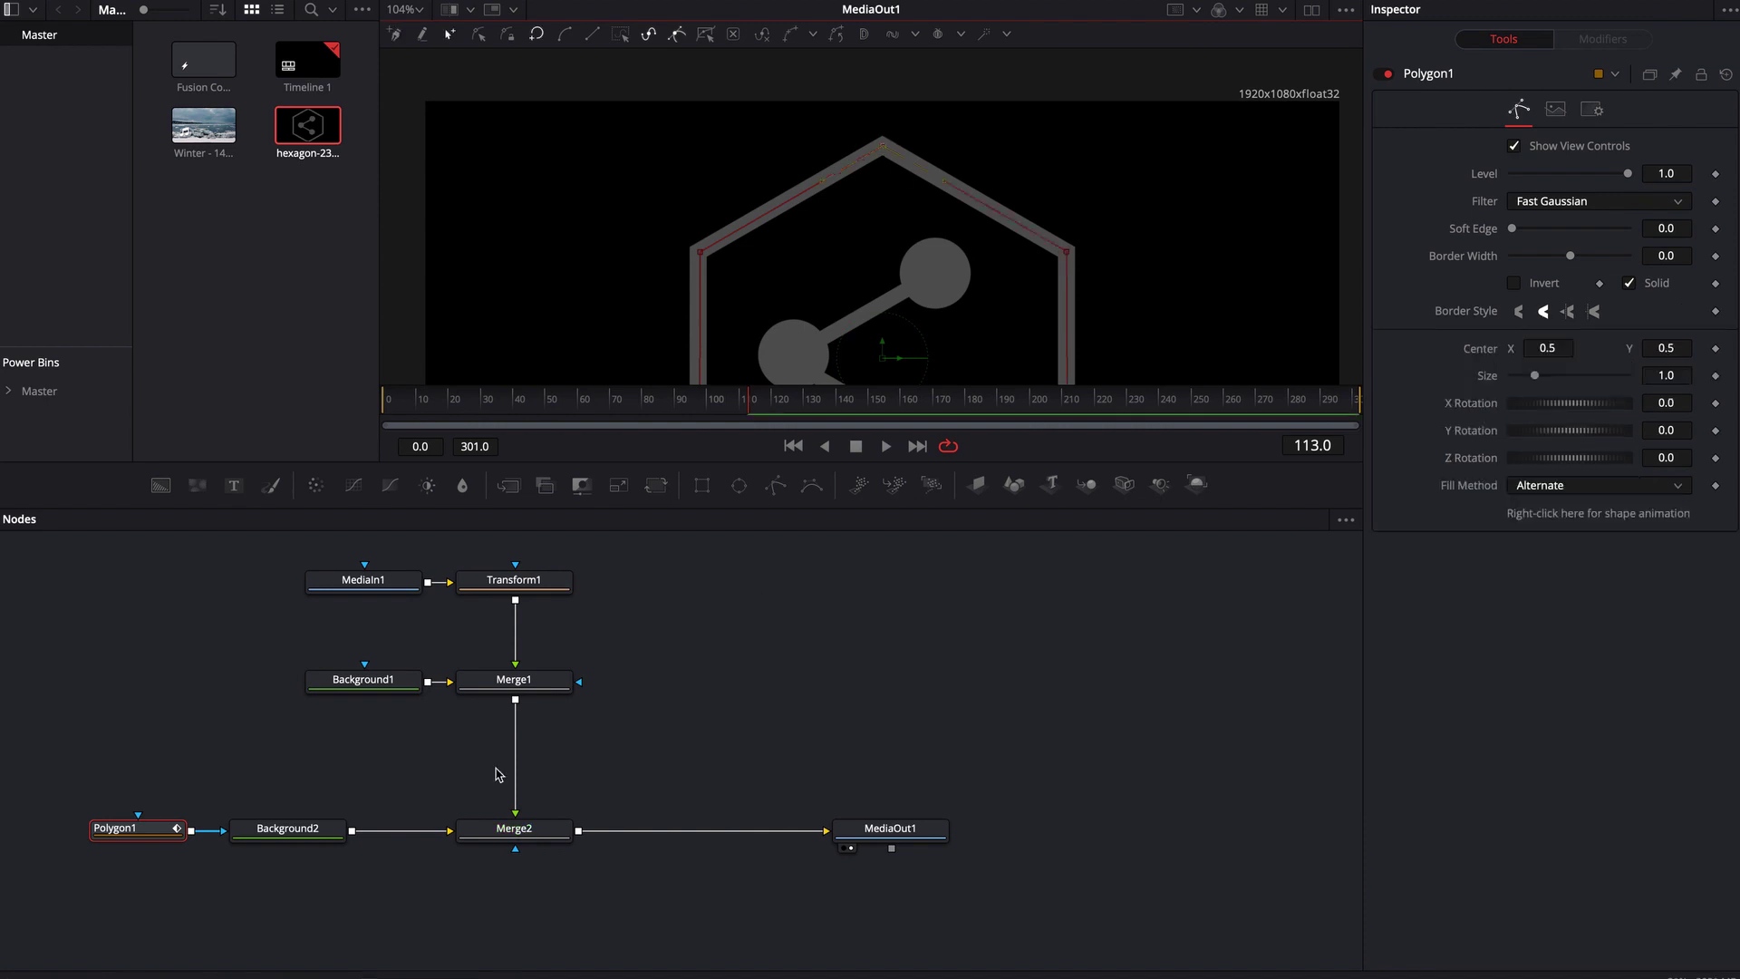
# - Disconnect Merge1 from Merge2 so only the solid white hexagon shows
pyautogui.moveTo(515, 809); pyautogui.dragTo(488, 764)
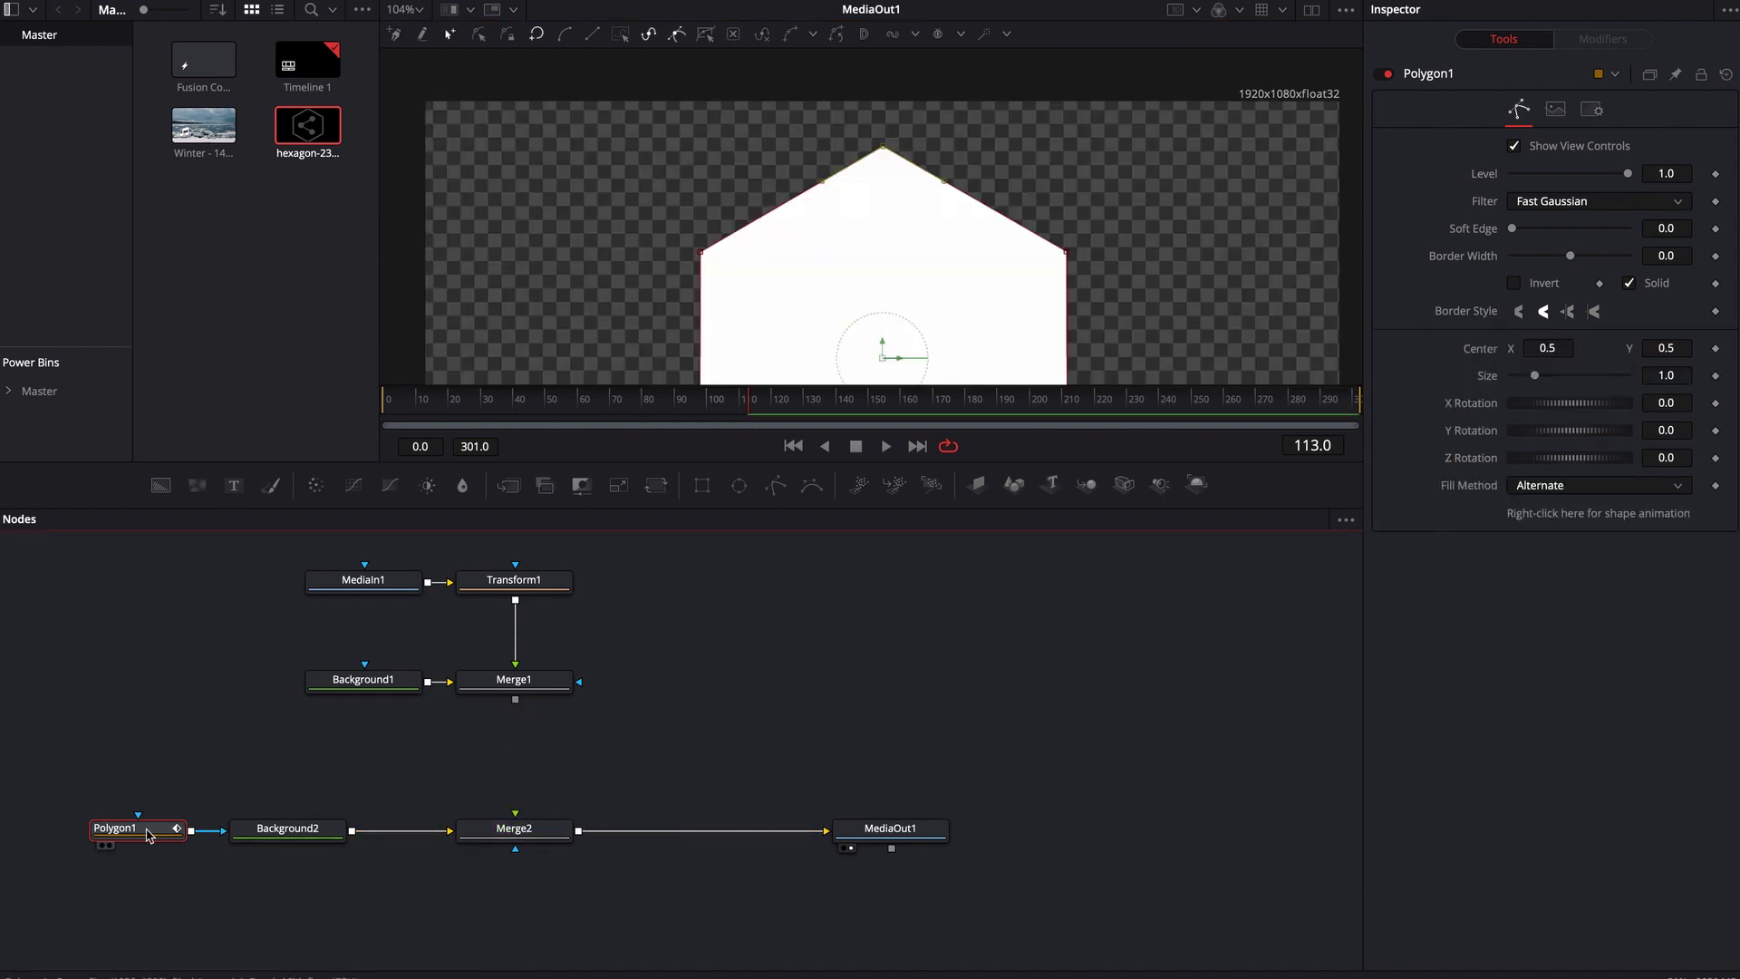
pyautogui.scroll(-3, 1010, 255)
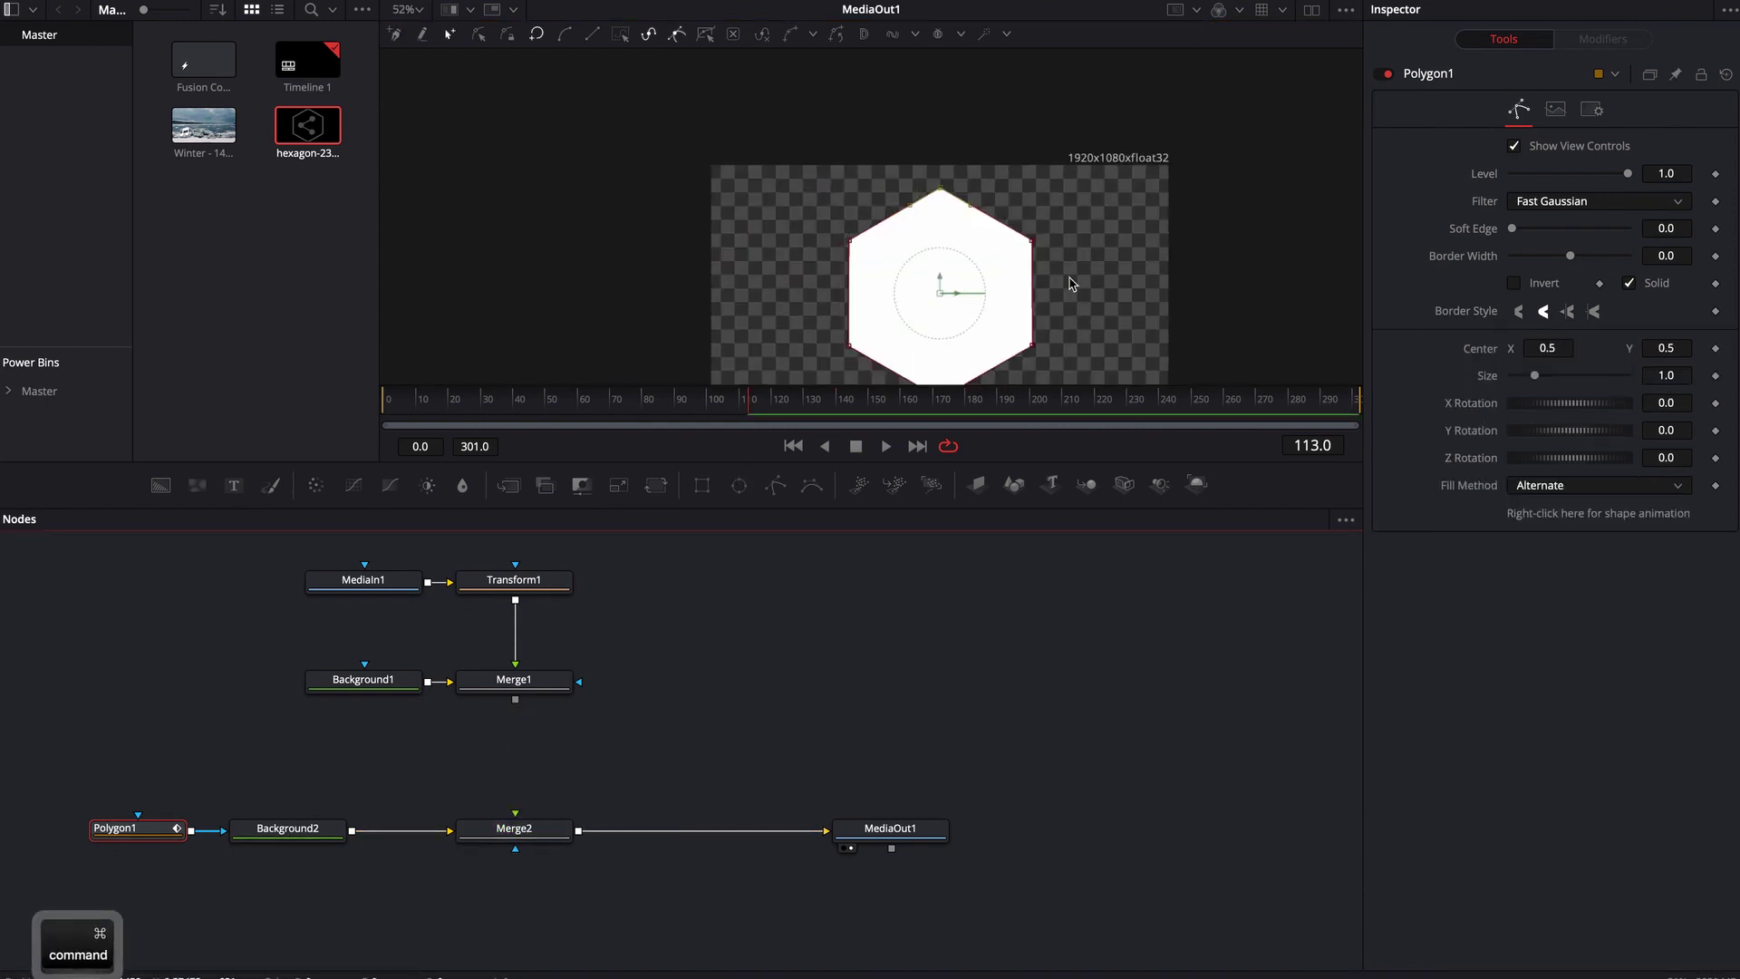
pyautogui.hscroll(3, 997, 254)
pyautogui.scroll(-2, 997, 254)
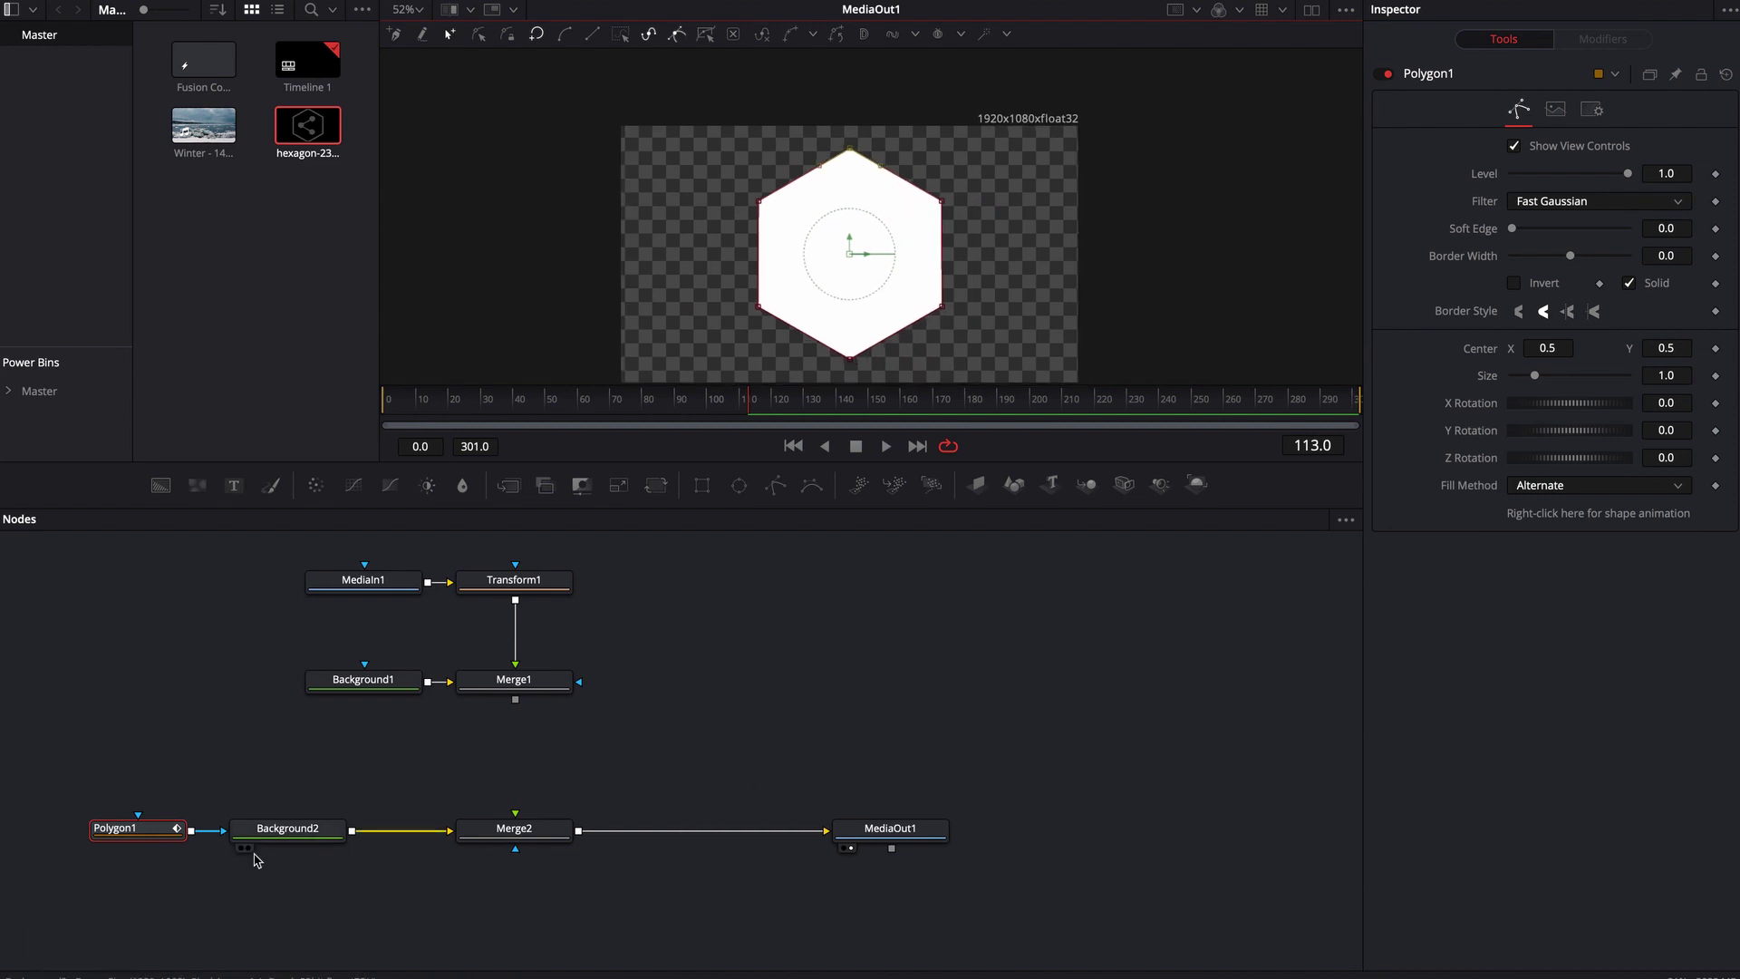
# - Turn off the polygon's Solid fill and give the hexagon a thin 0.013 white border
pyautogui.click(164, 830)
pyautogui.click(1630, 284)
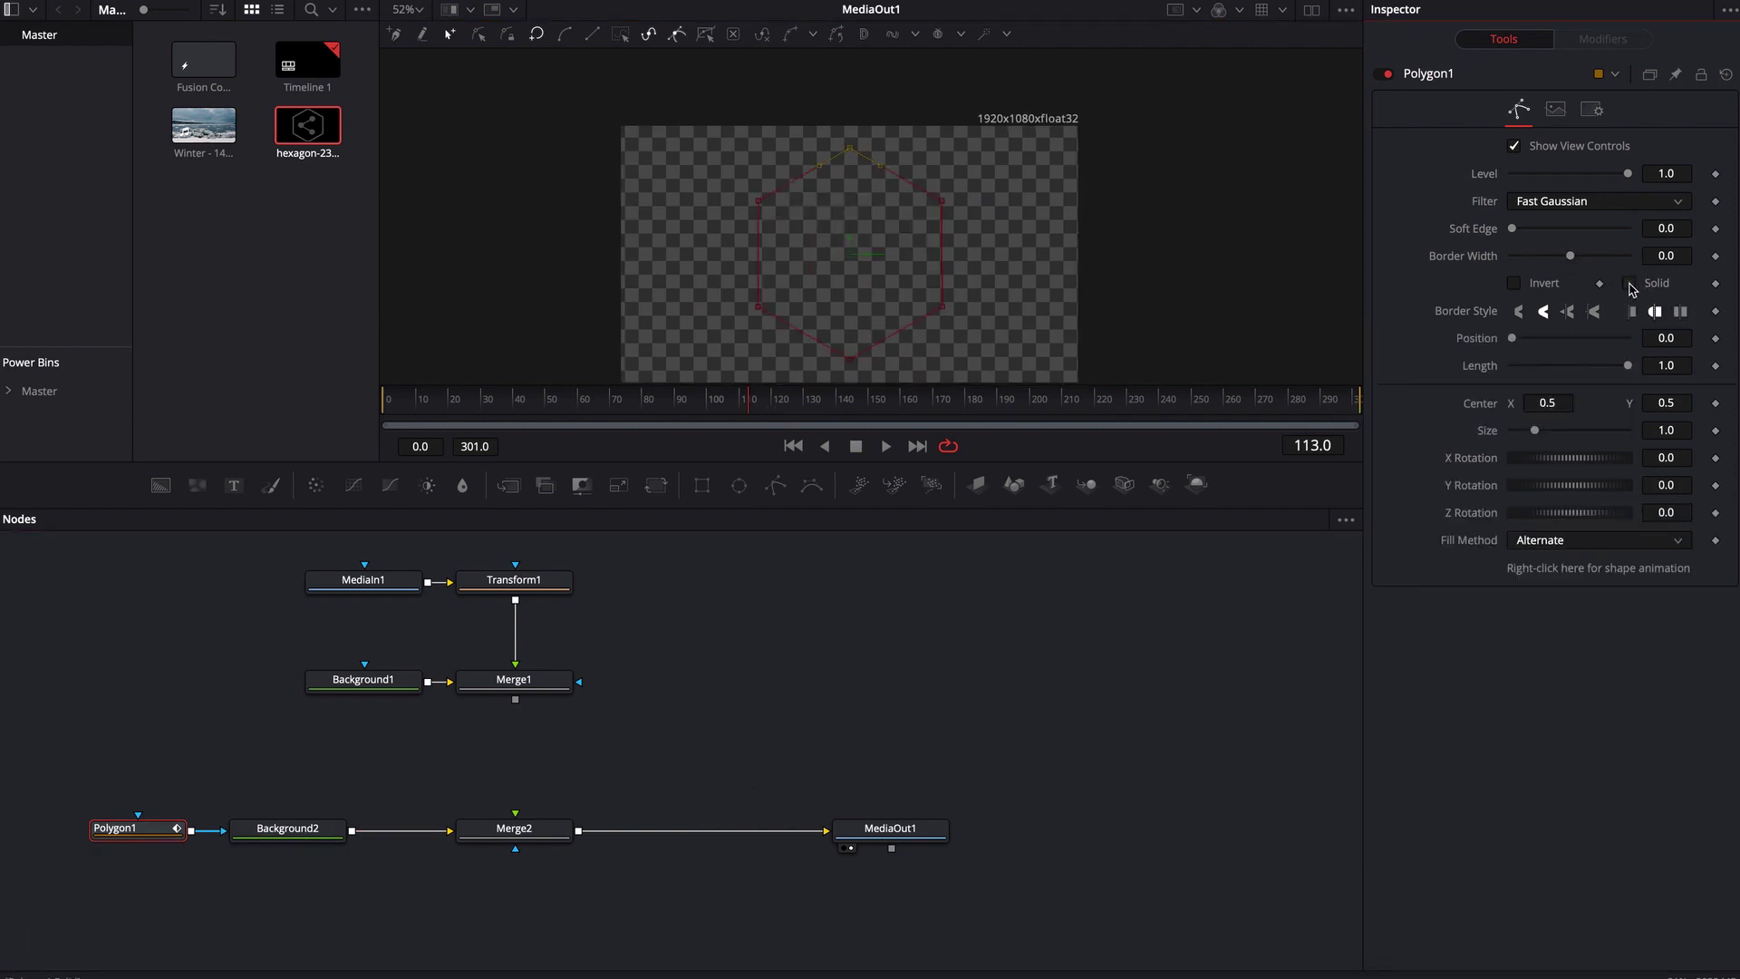
pyautogui.moveTo(1580, 260); pyautogui.dragTo(1584, 260)
pyautogui.click(911, 648)
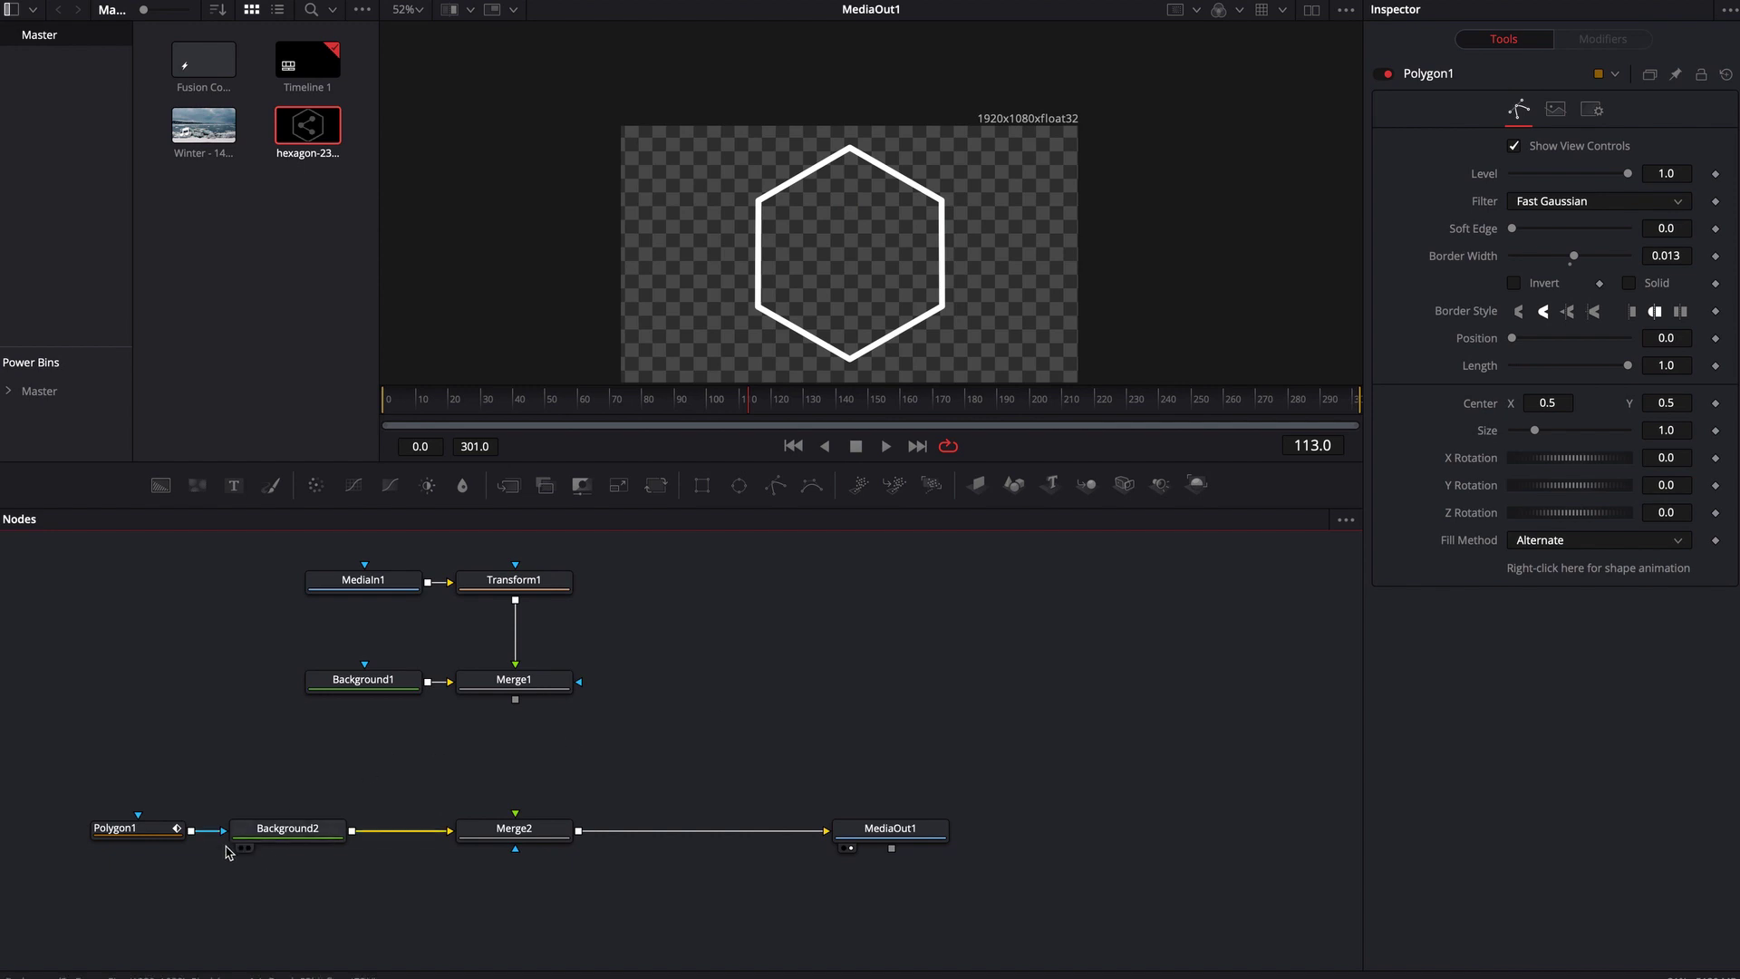
# - Set the outline's Length to 0.37 and Position to 0.315, then delete the original logo nodes
pyautogui.moveTo(1629, 367)
pyautogui.mouseDown()
pyautogui.moveTo(1518, 350)
pyautogui.moveTo(1670, 344)
pyautogui.moveTo(1513, 342)
pyautogui.moveTo(1592, 340)
pyautogui.moveTo(1537, 365)
pyautogui.moveTo(1564, 342)
pyautogui.moveTo(1635, 346)
pyautogui.moveTo(1548, 342)
pyautogui.mouseUp()
pyautogui.moveTo(916, 707); pyautogui.dragTo(1085, 738)
pyautogui.moveTo(171, 547); pyautogui.dragTo(780, 665)
pyautogui.press('BackSpace')
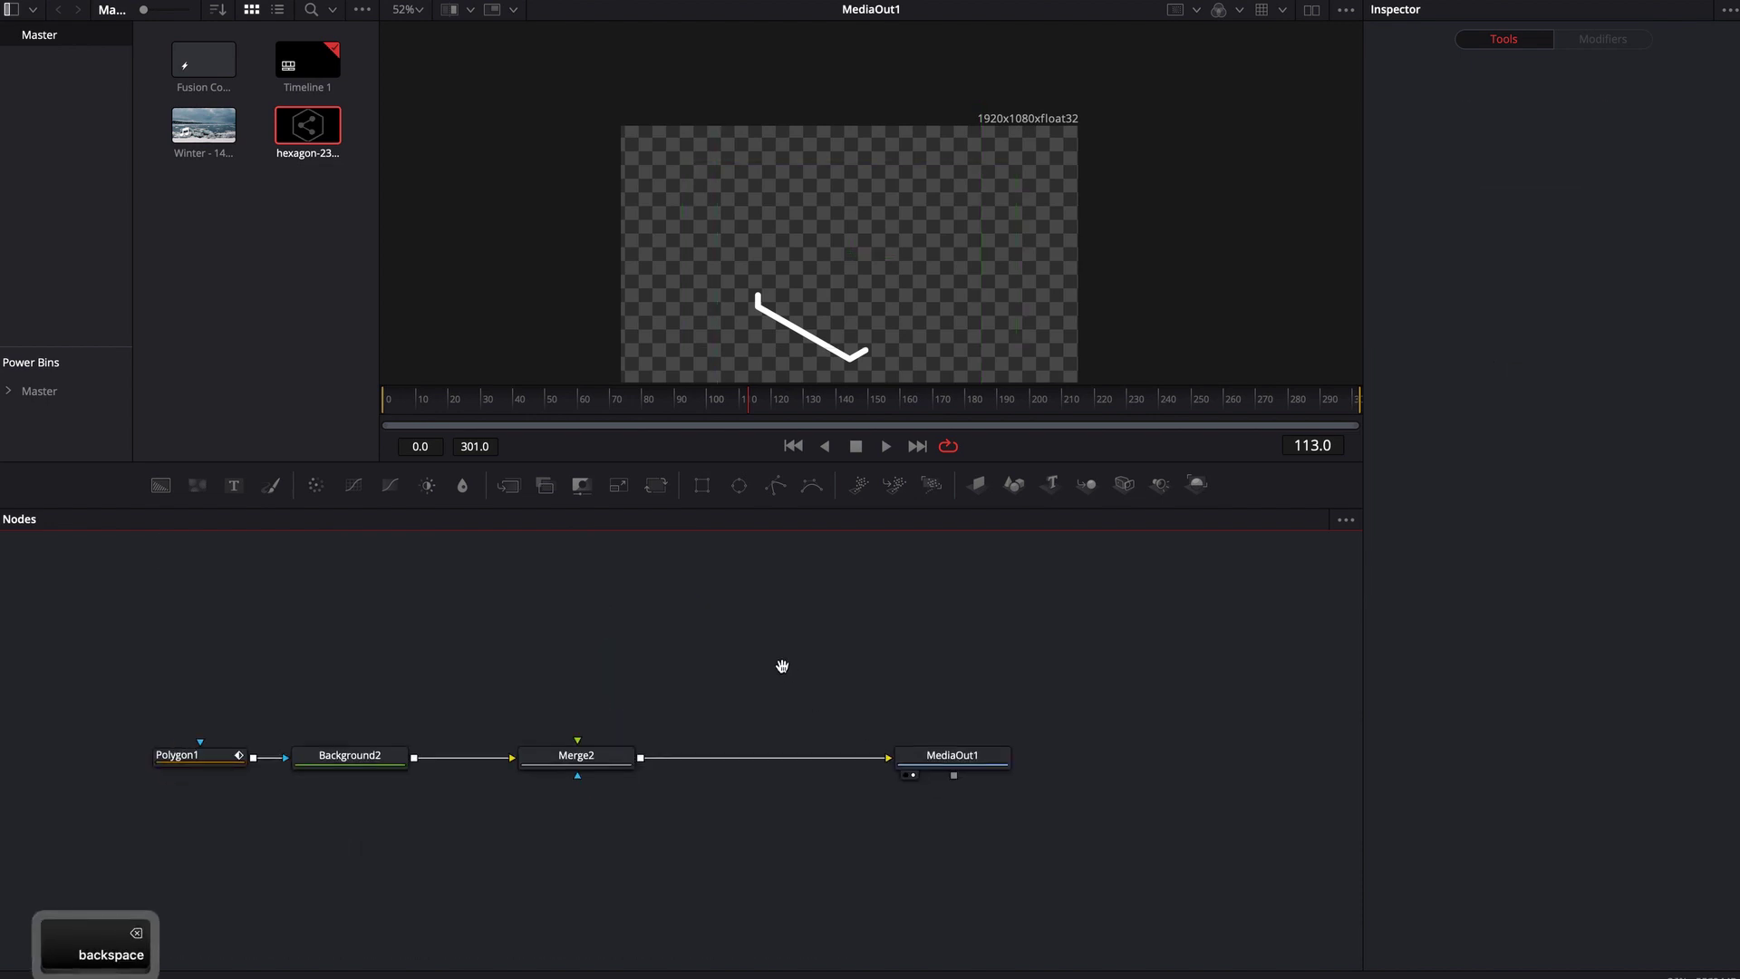
# - Rearrange the Polygon and Background nodes, add a Transform with xf and set Size to 0.92
pyautogui.click(192, 759)
pyautogui.moveTo(215, 770); pyautogui.dragTo(136, 675)
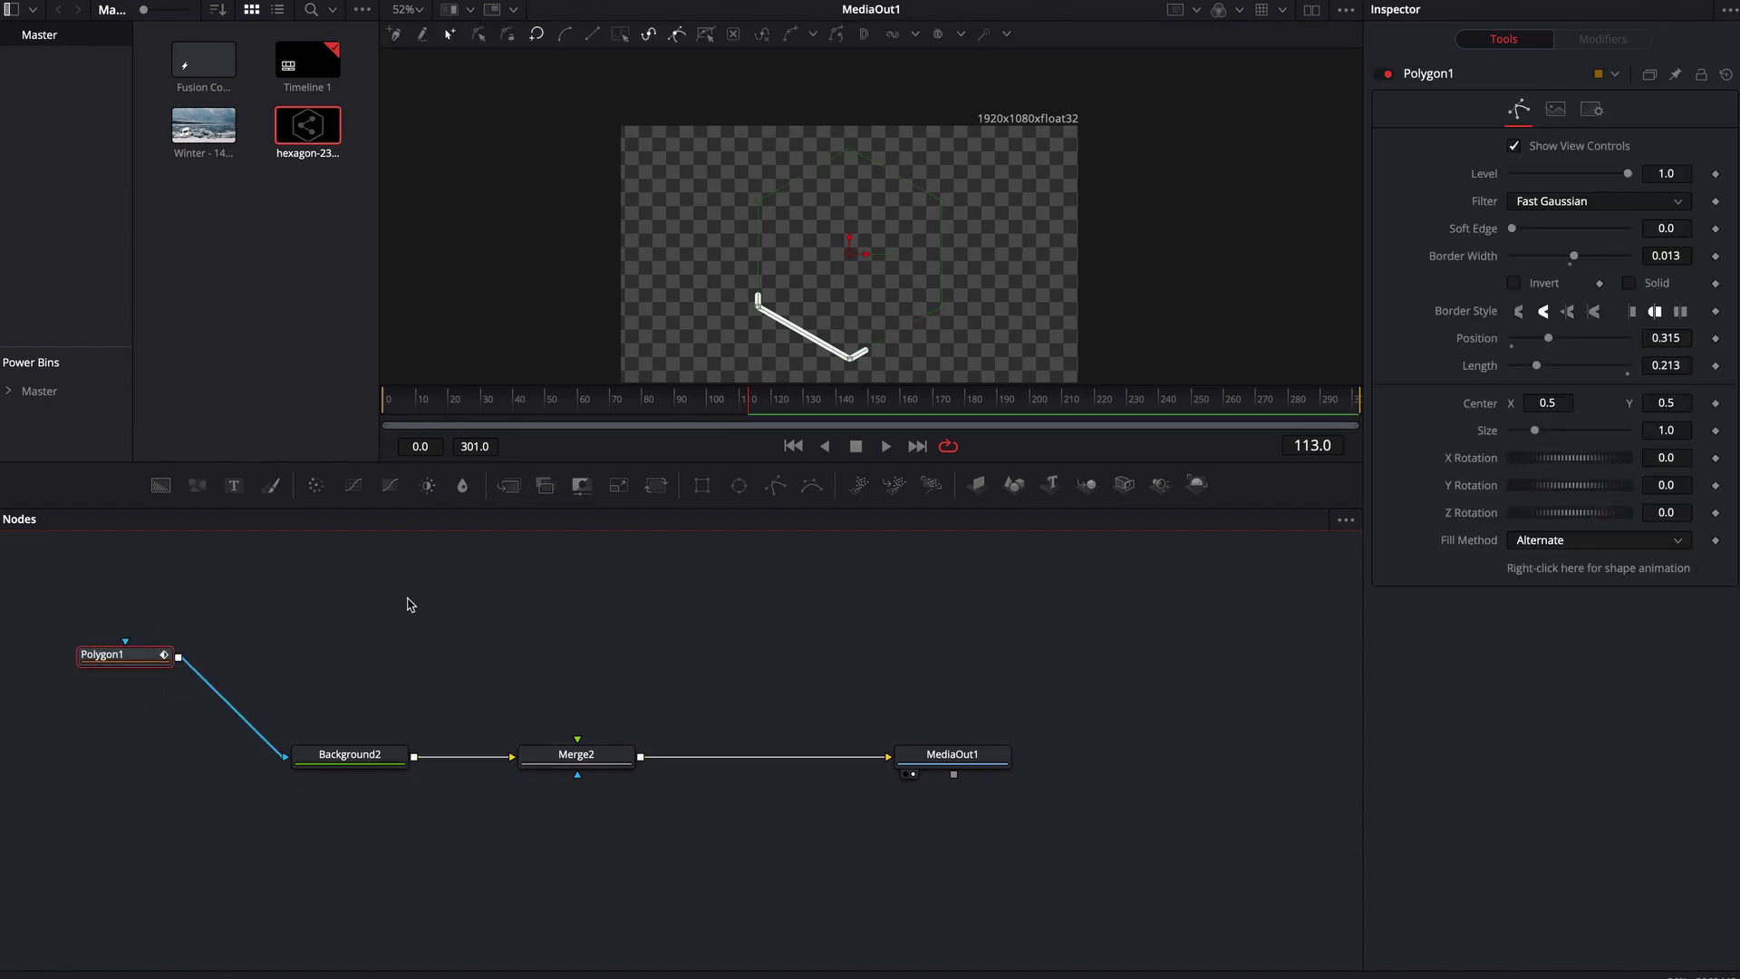
pyautogui.moveTo(268, 743); pyautogui.dragTo(258, 649)
pyautogui.hotkey('shift', 'space')
pyautogui.write('xf')
pyautogui.press('Return')
pyautogui.moveTo(1571, 252)
pyautogui.mouseDown()
pyautogui.moveTo(1556, 251)
pyautogui.moveTo(1592, 257)
pyautogui.mouseUp()
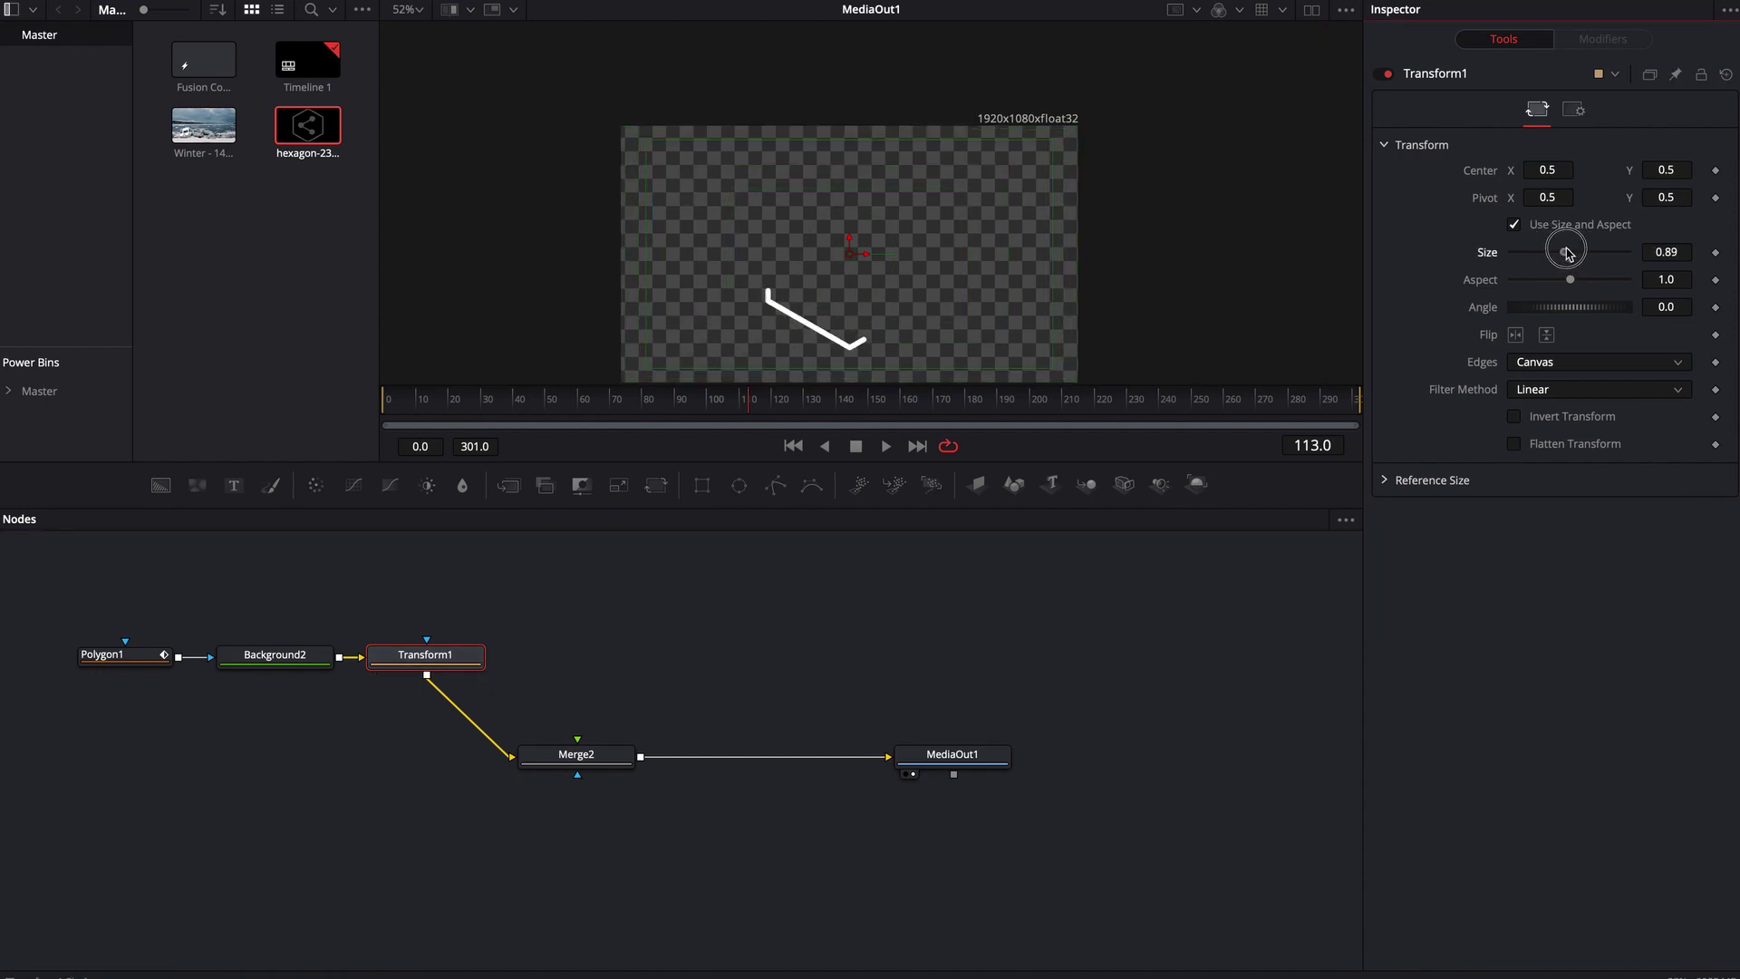
pyautogui.moveTo(1567, 252); pyautogui.dragTo(1570, 254)
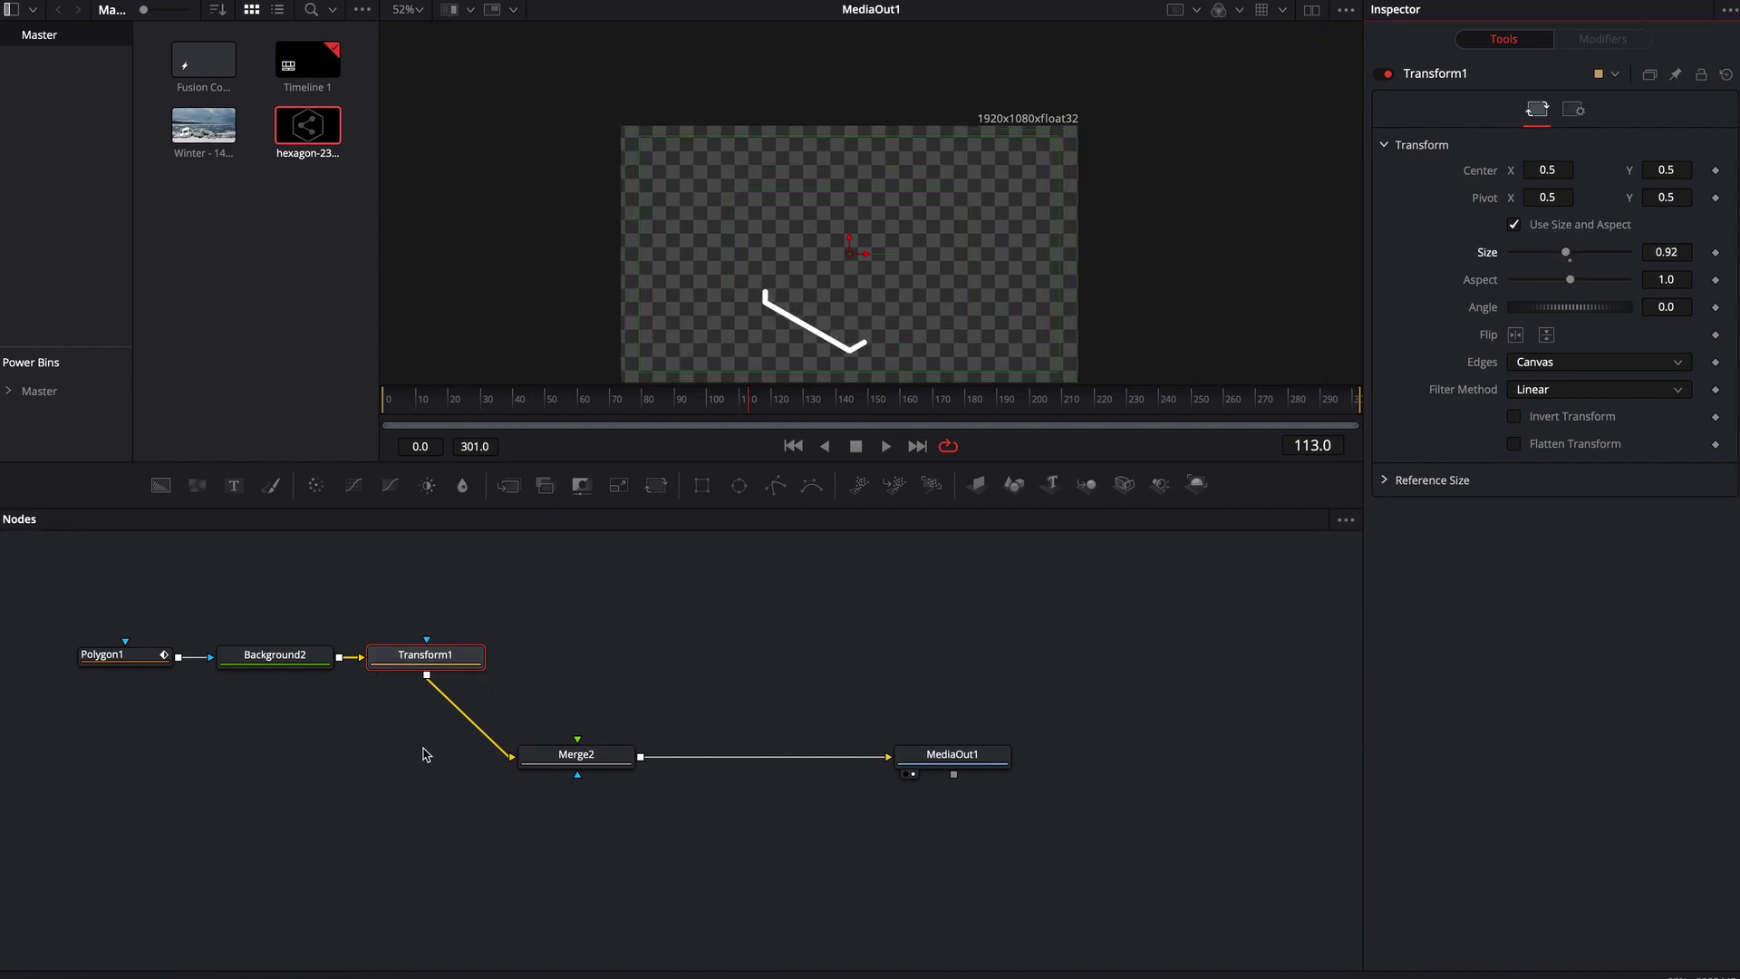
# - Add a DVE node to rotate the outline around Y, then delete the polygon, background, transform and DVE nodes
pyautogui.click(434, 651)
pyautogui.hotkey('shift', 'space')
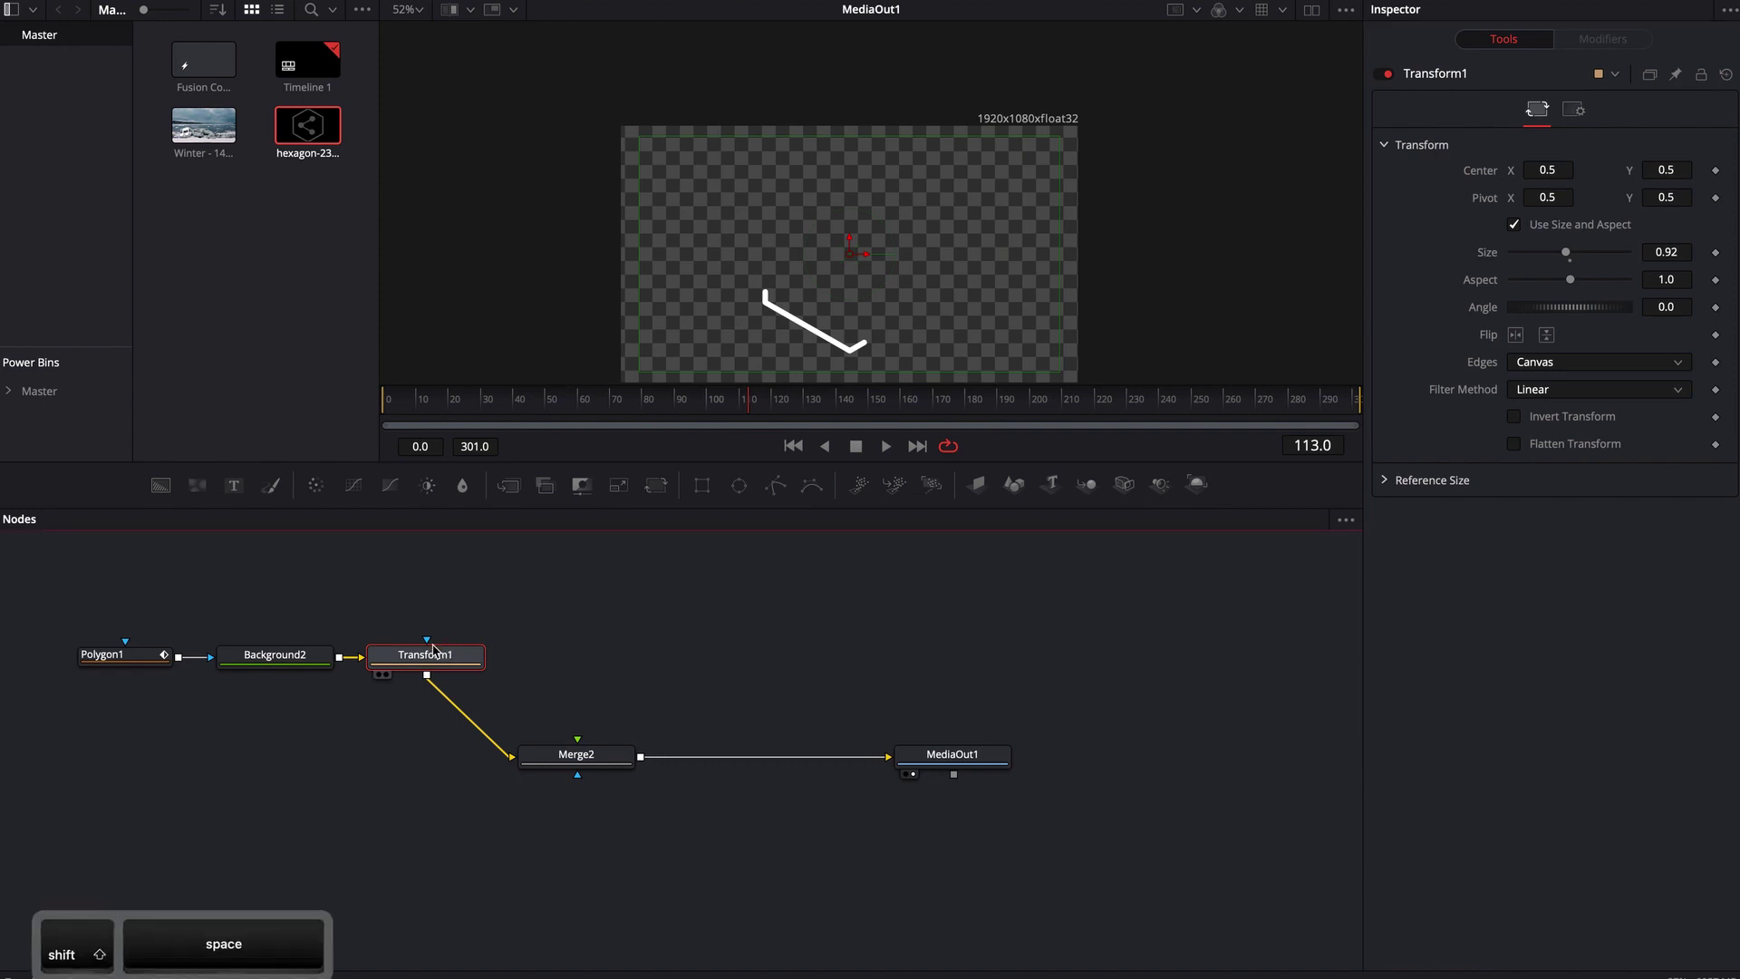
pyautogui.write('dve')
pyautogui.press('Return')
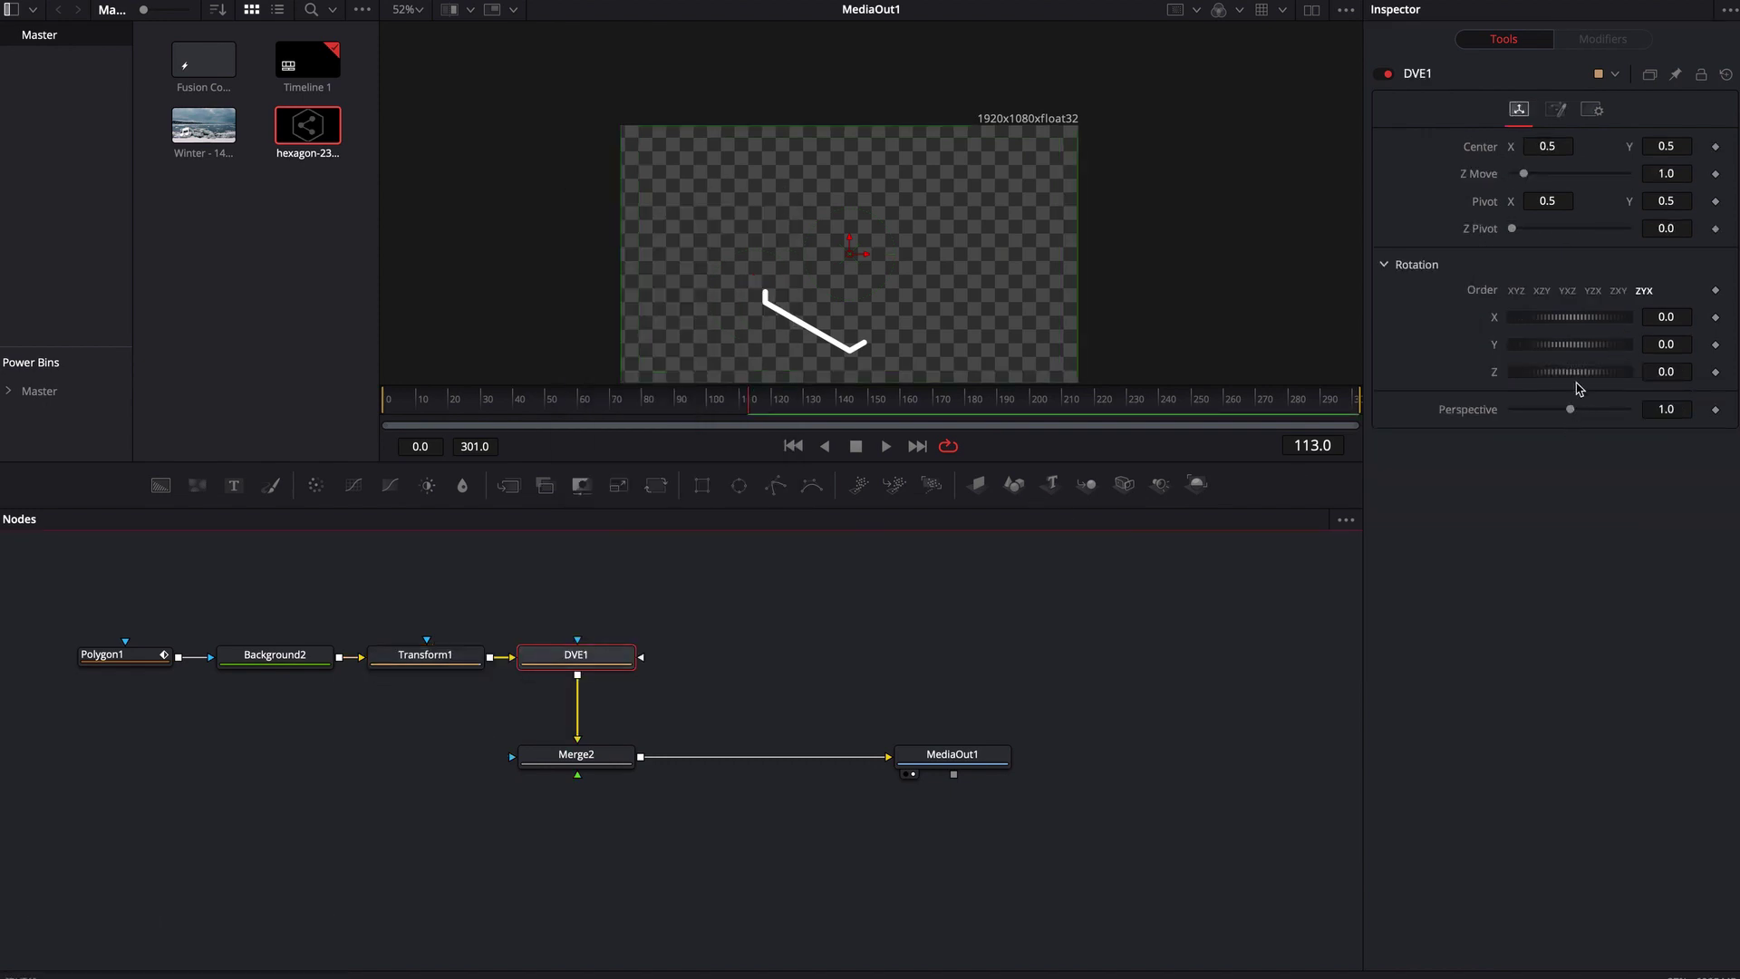
pyautogui.moveTo(1571, 344); pyautogui.dragTo(1456, 359)
pyautogui.moveTo(86, 598); pyautogui.dragTo(640, 680)
pyautogui.press('BackSpace')
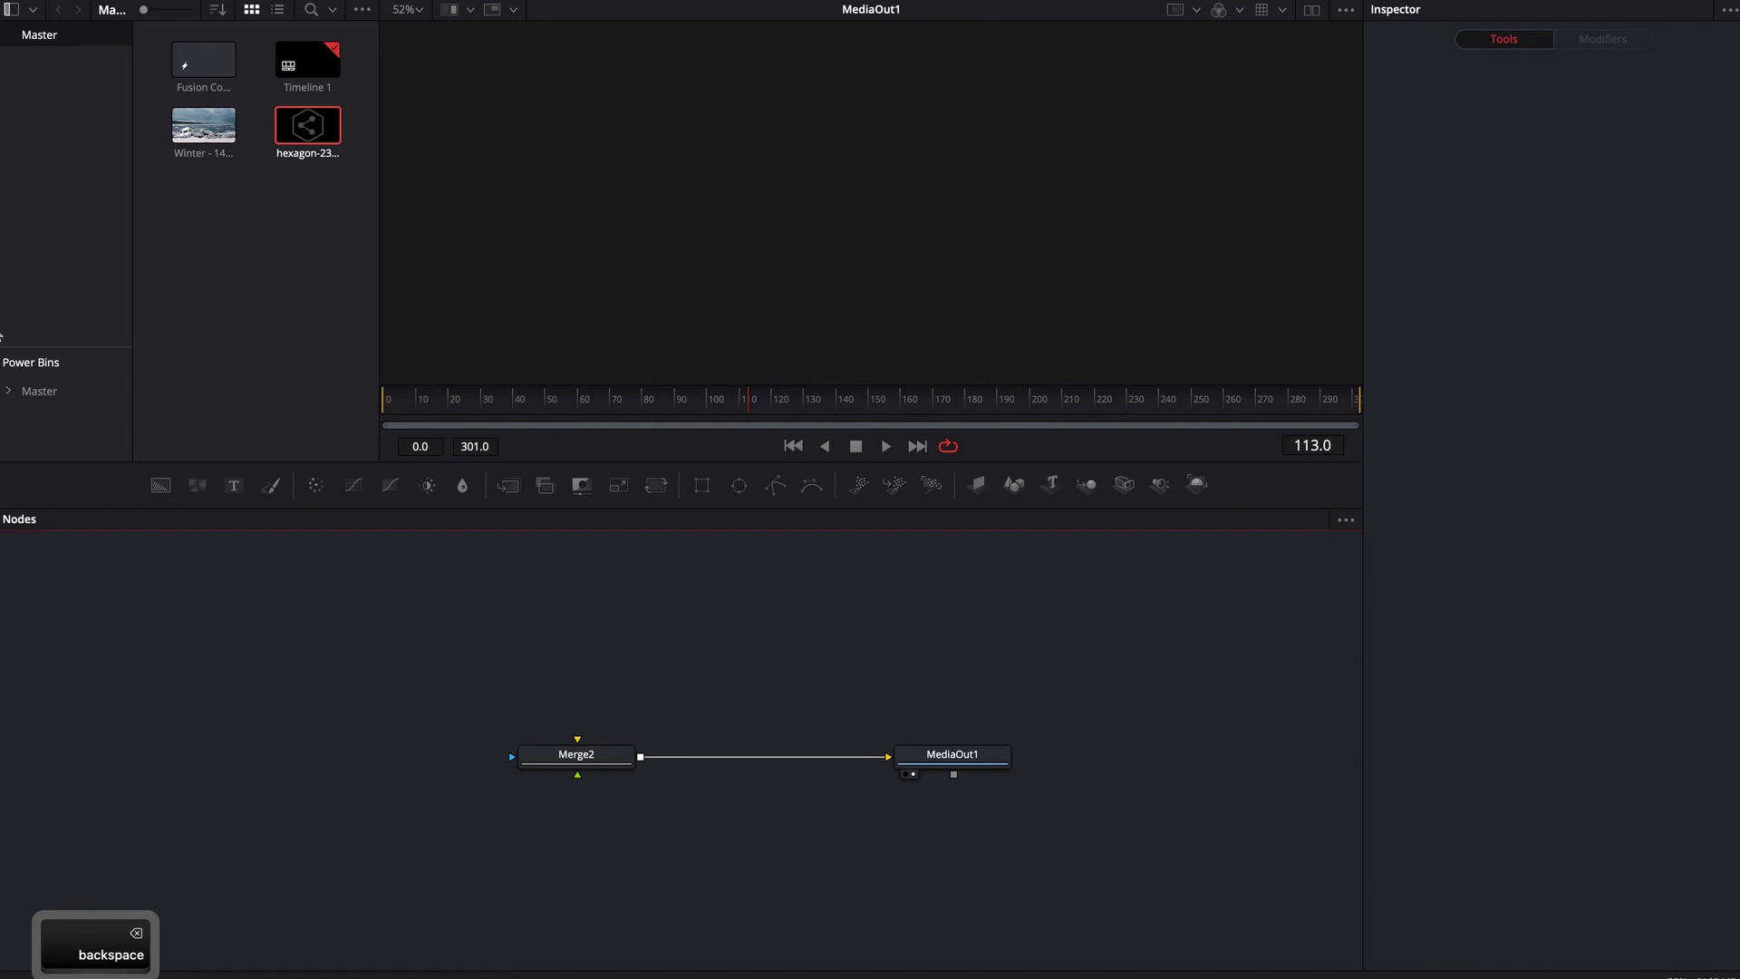
# - Bring up the Blob Effect in DaVinci Resolve 16.1 video and pause it at 0:05
pyautogui.click(21, 399)
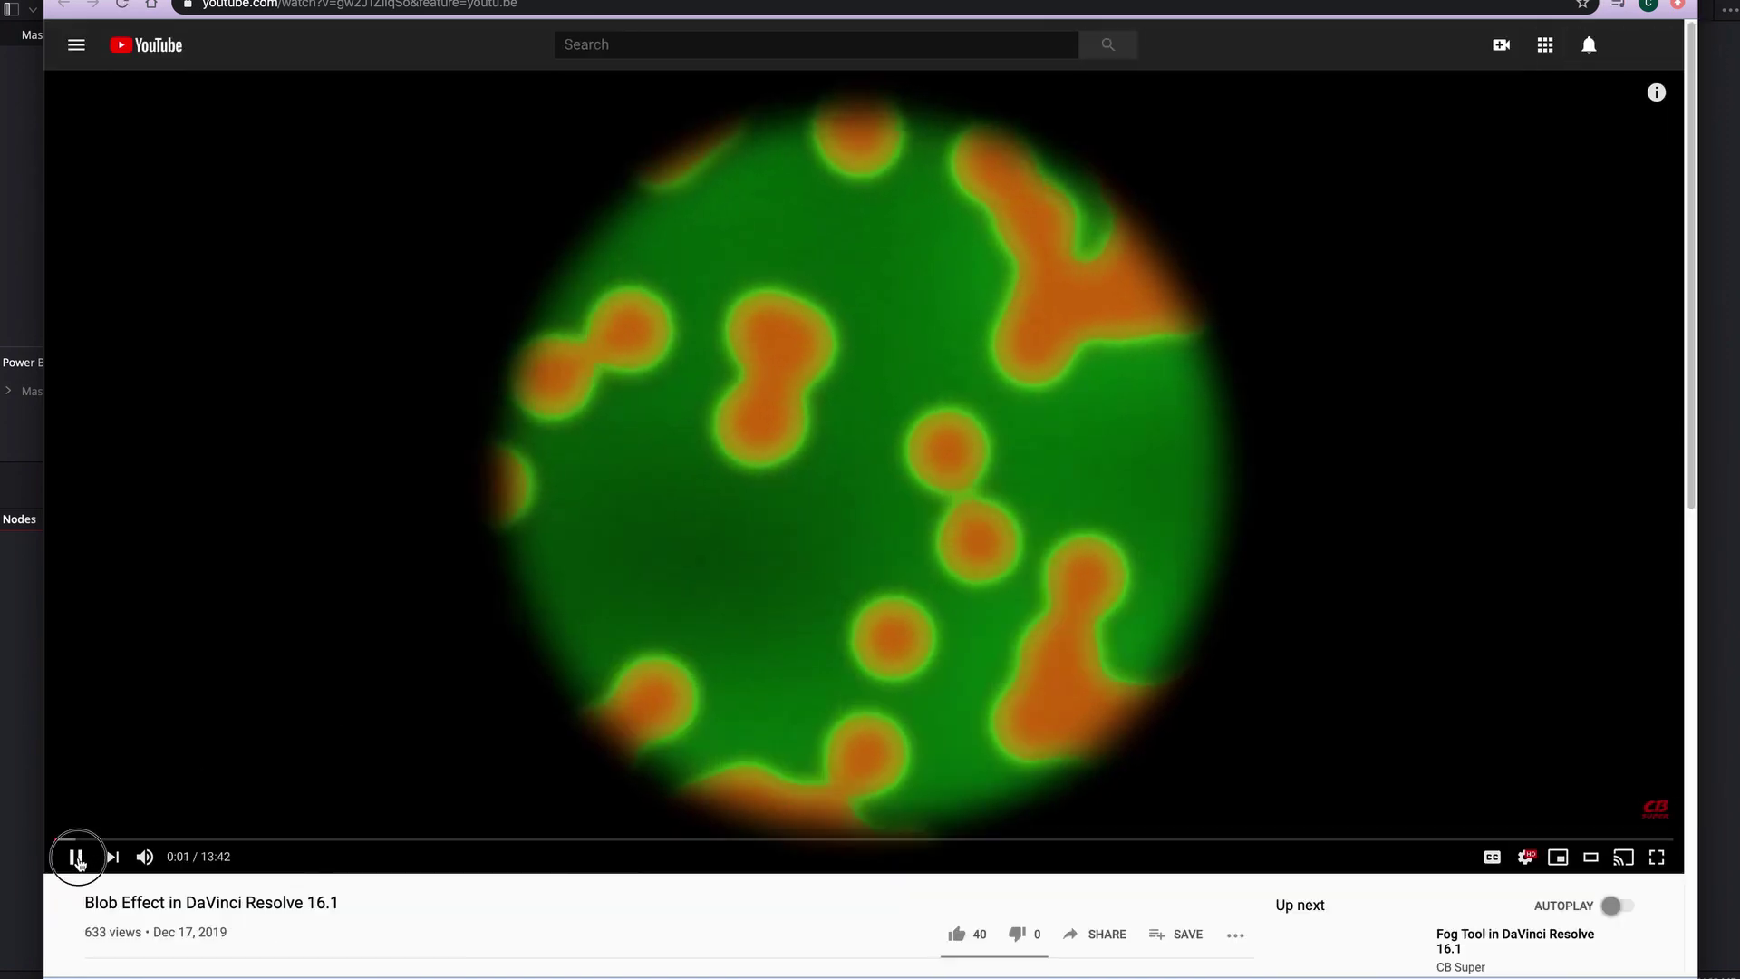
pyautogui.click(73, 857)
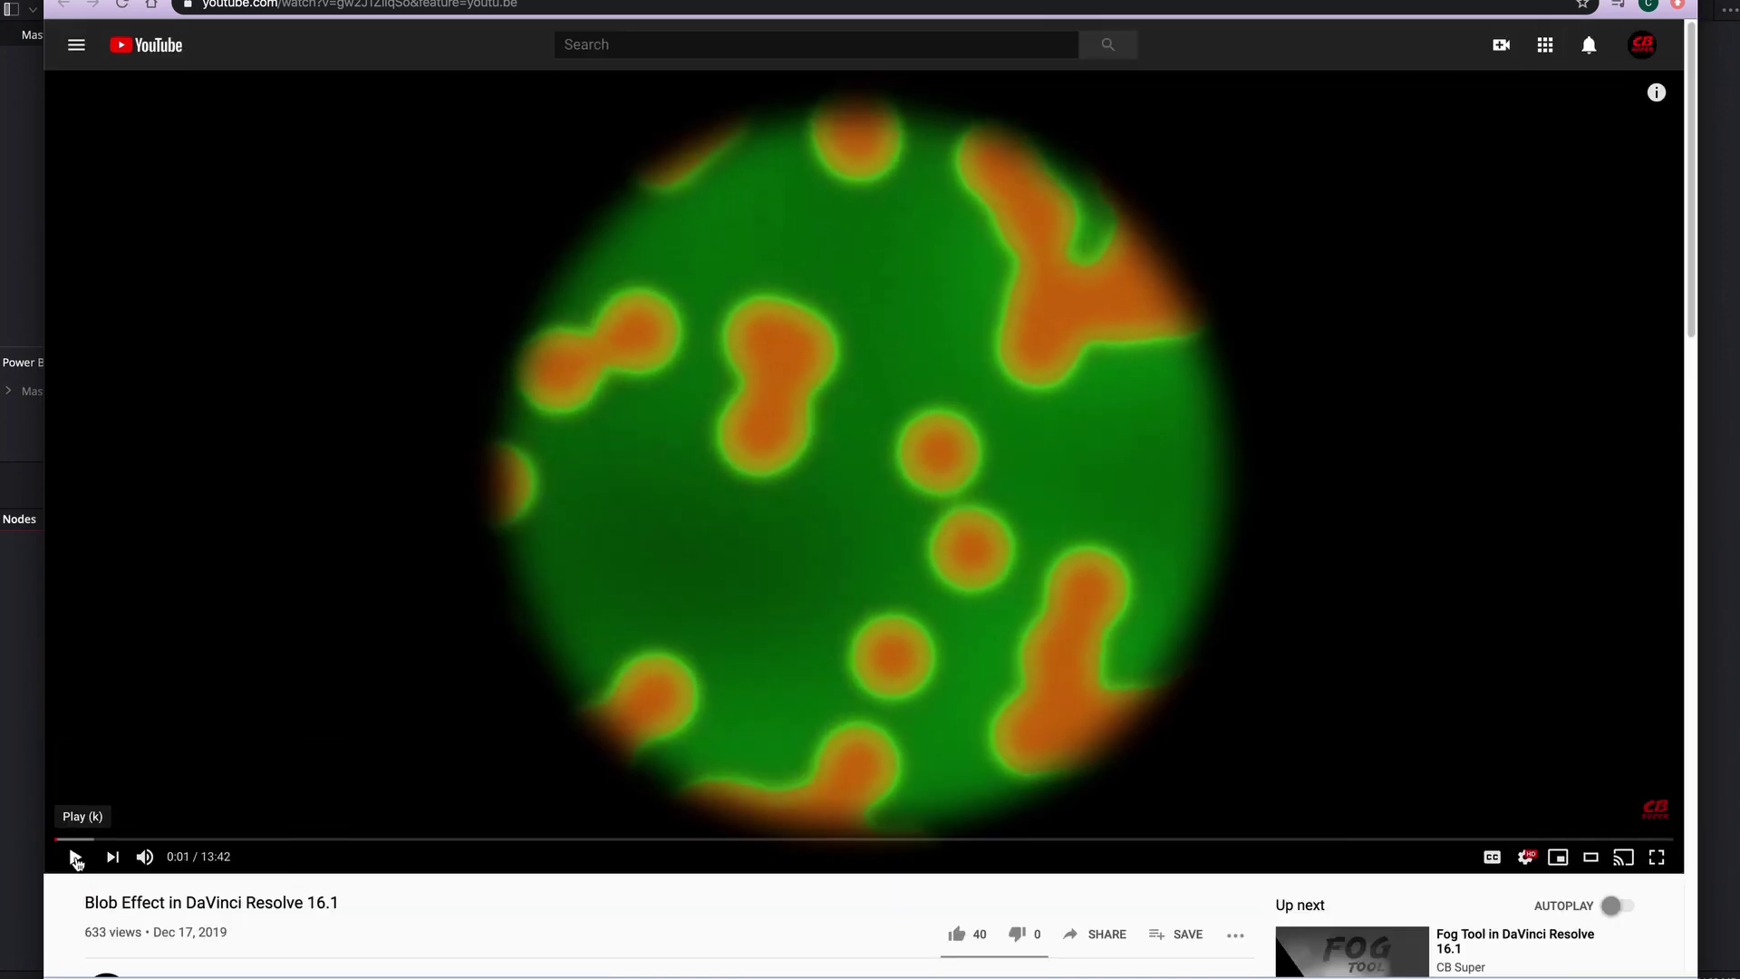
pyautogui.click(75, 857)
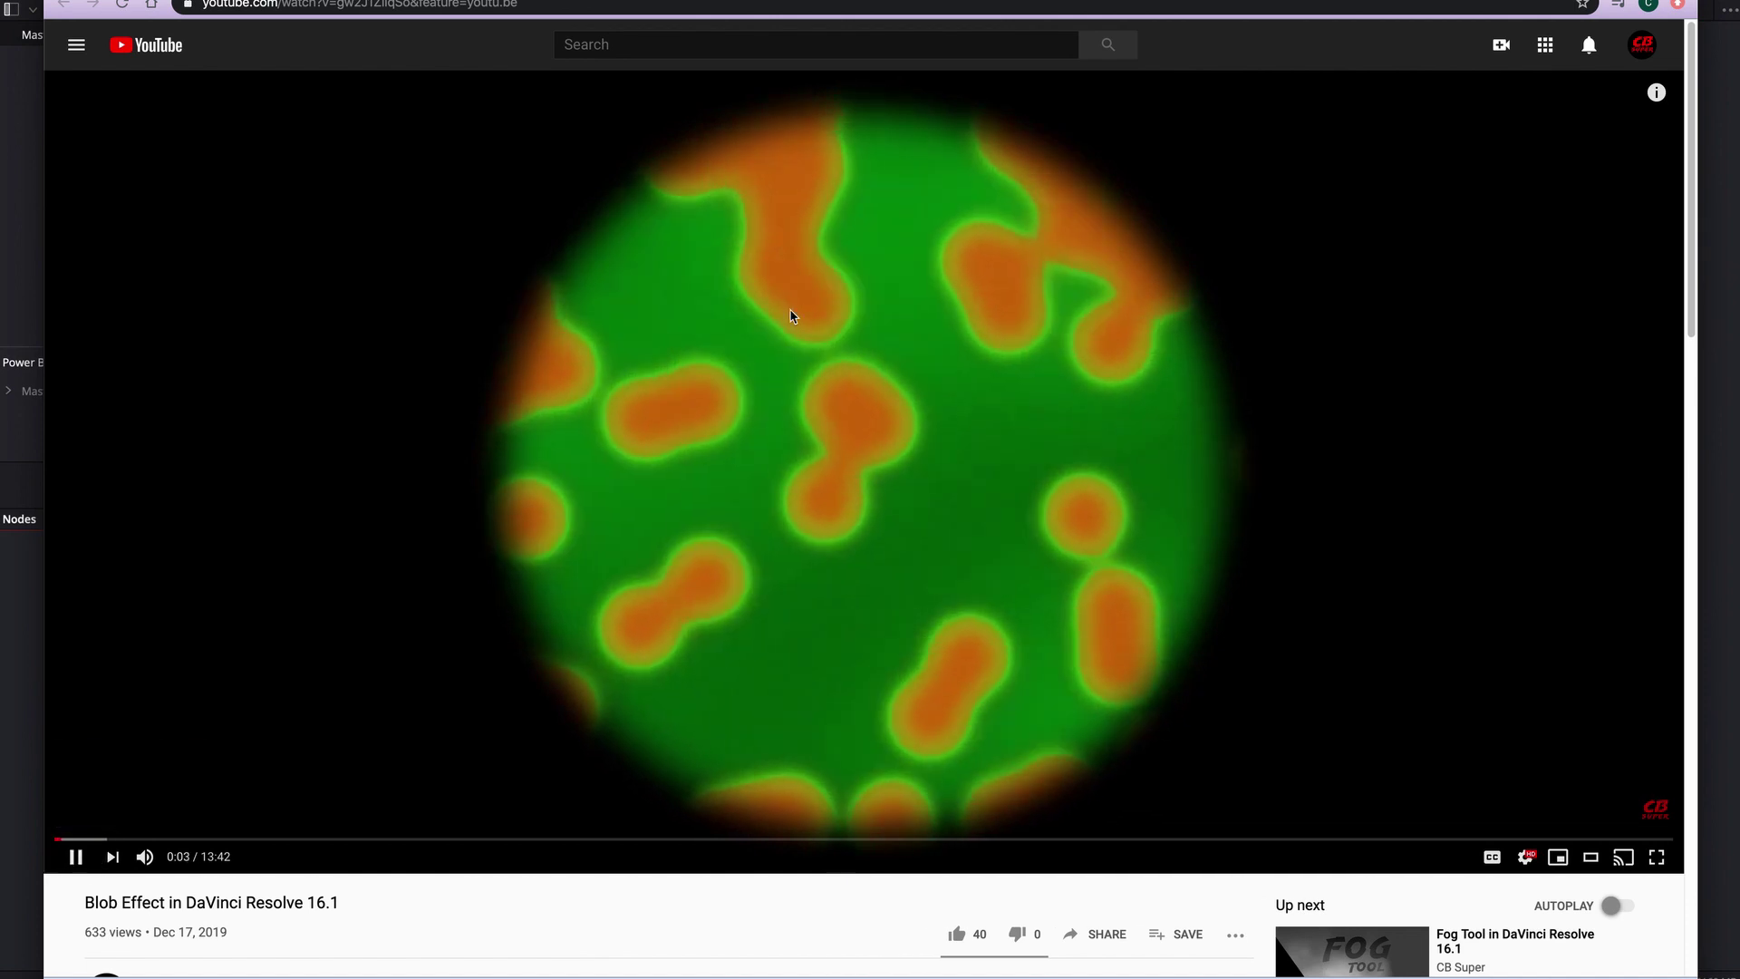
pyautogui.click(76, 858)
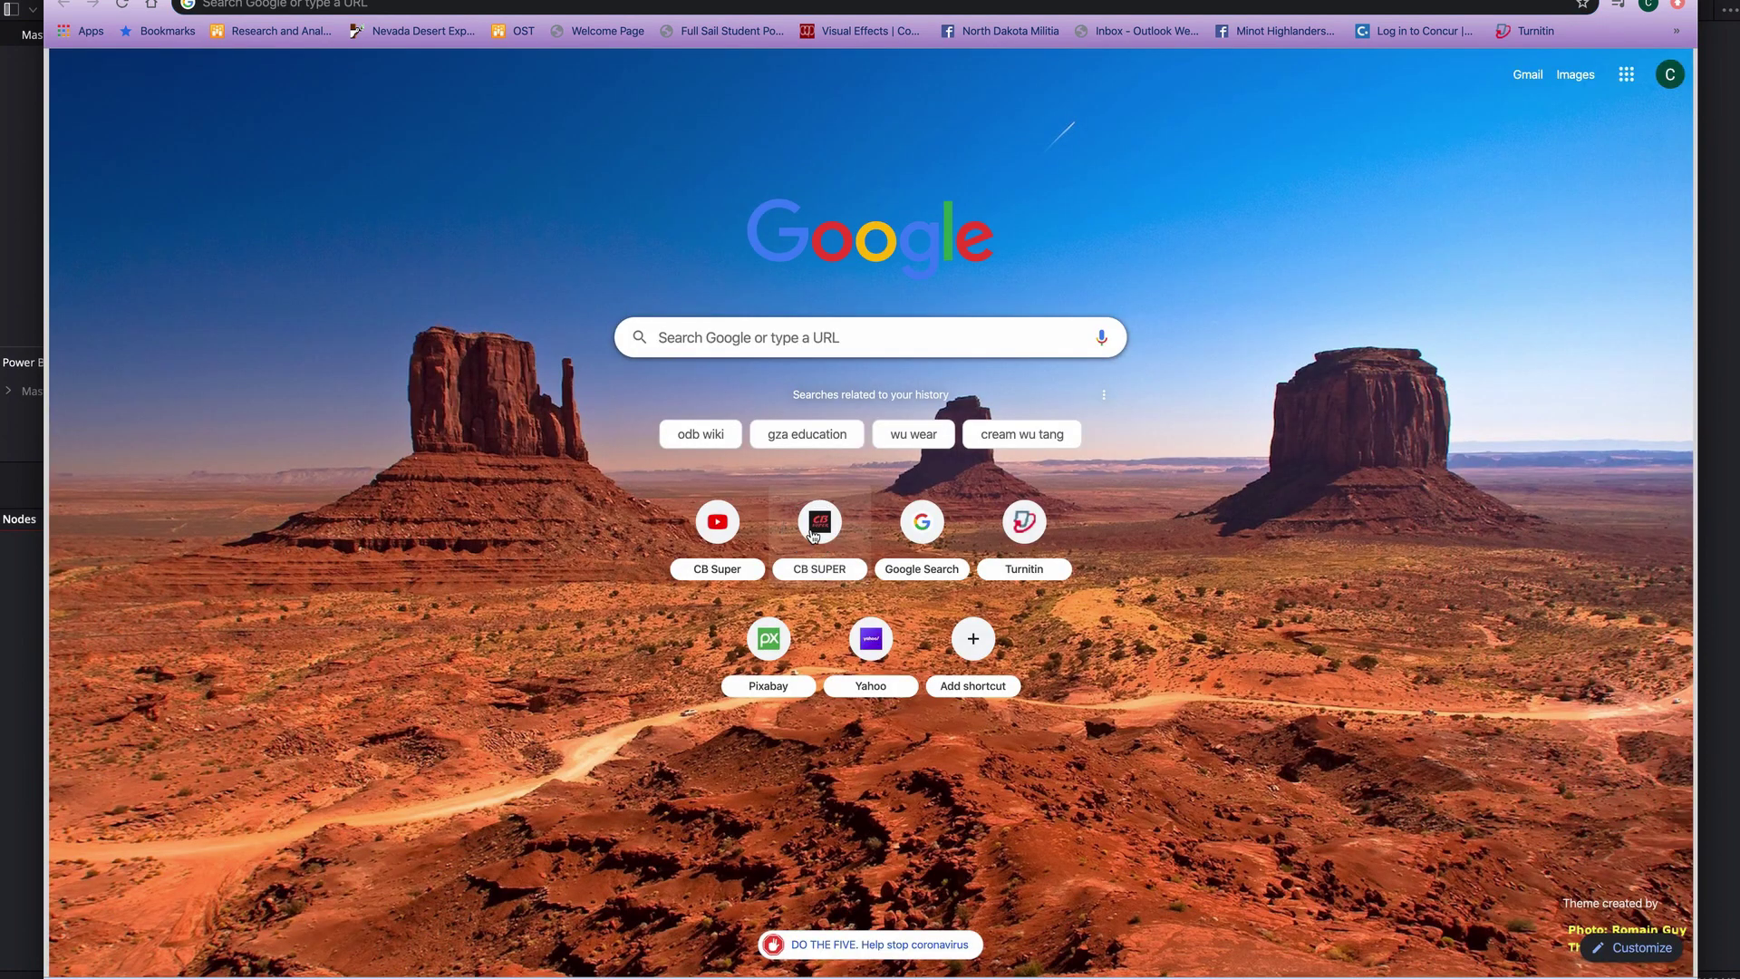
# - Visit cbsuper.com, download the free Meld Tool, and return to the YouTube Studio comments tab
pyautogui.click(814, 535)
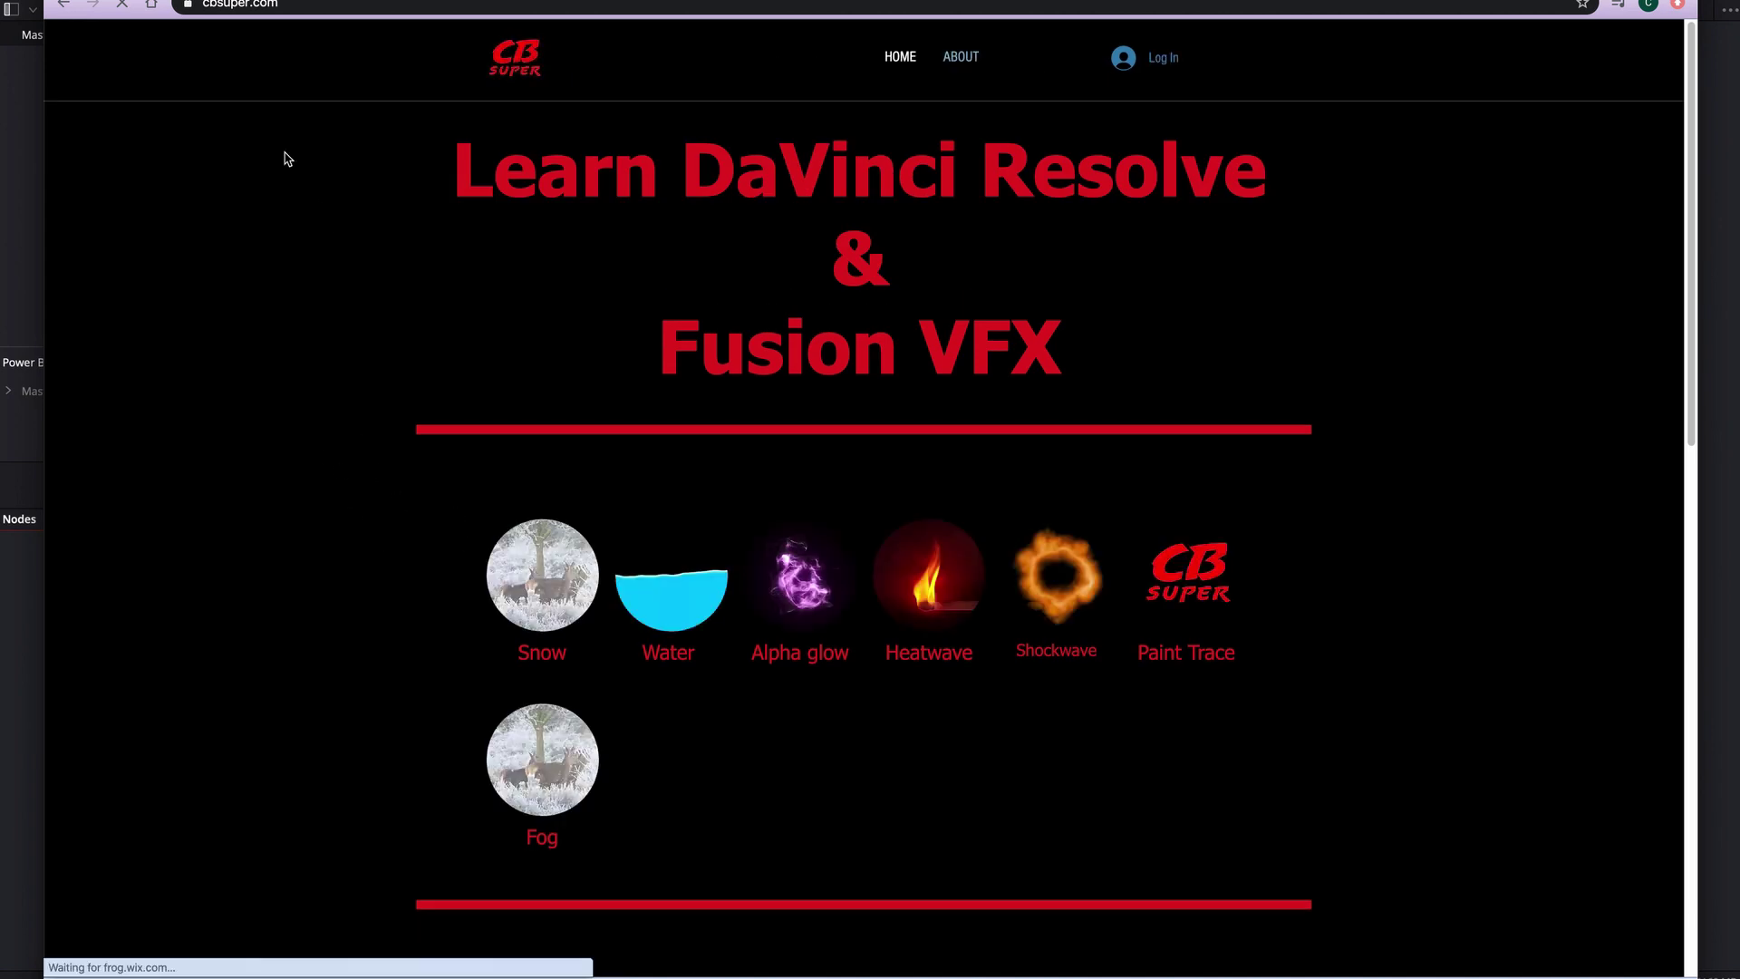
pyautogui.scroll(-1, 323, 376)
pyautogui.scroll(-2, 323, 370)
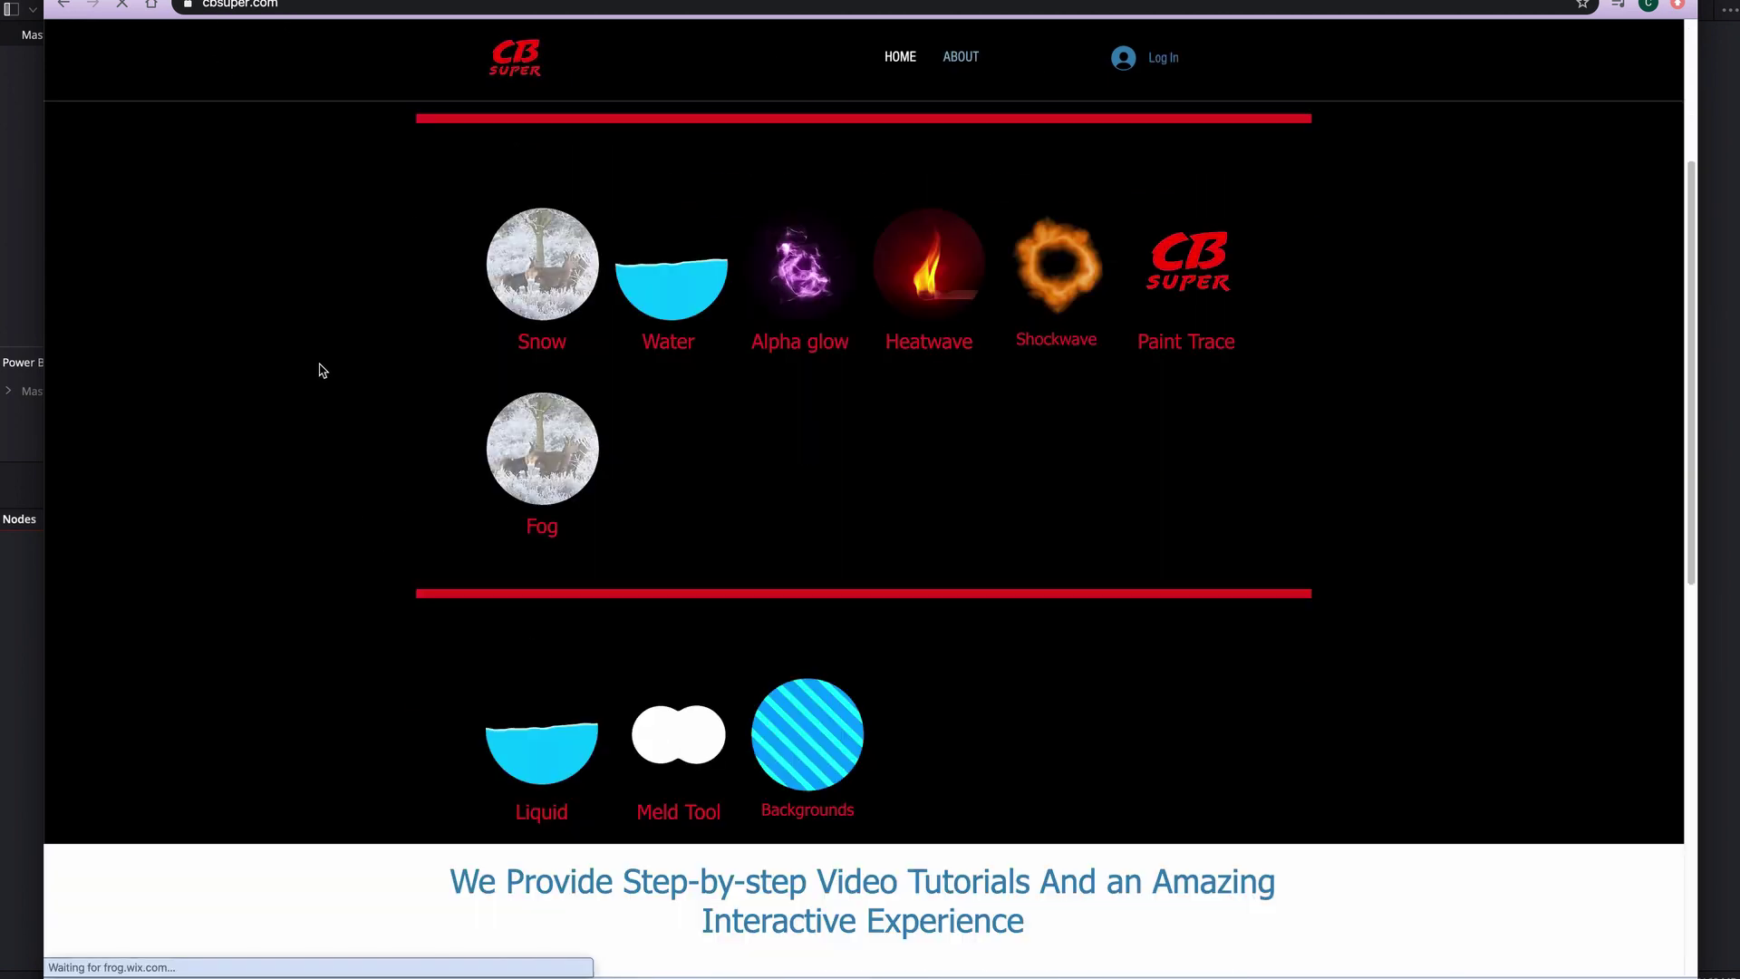
pyautogui.click(649, 723)
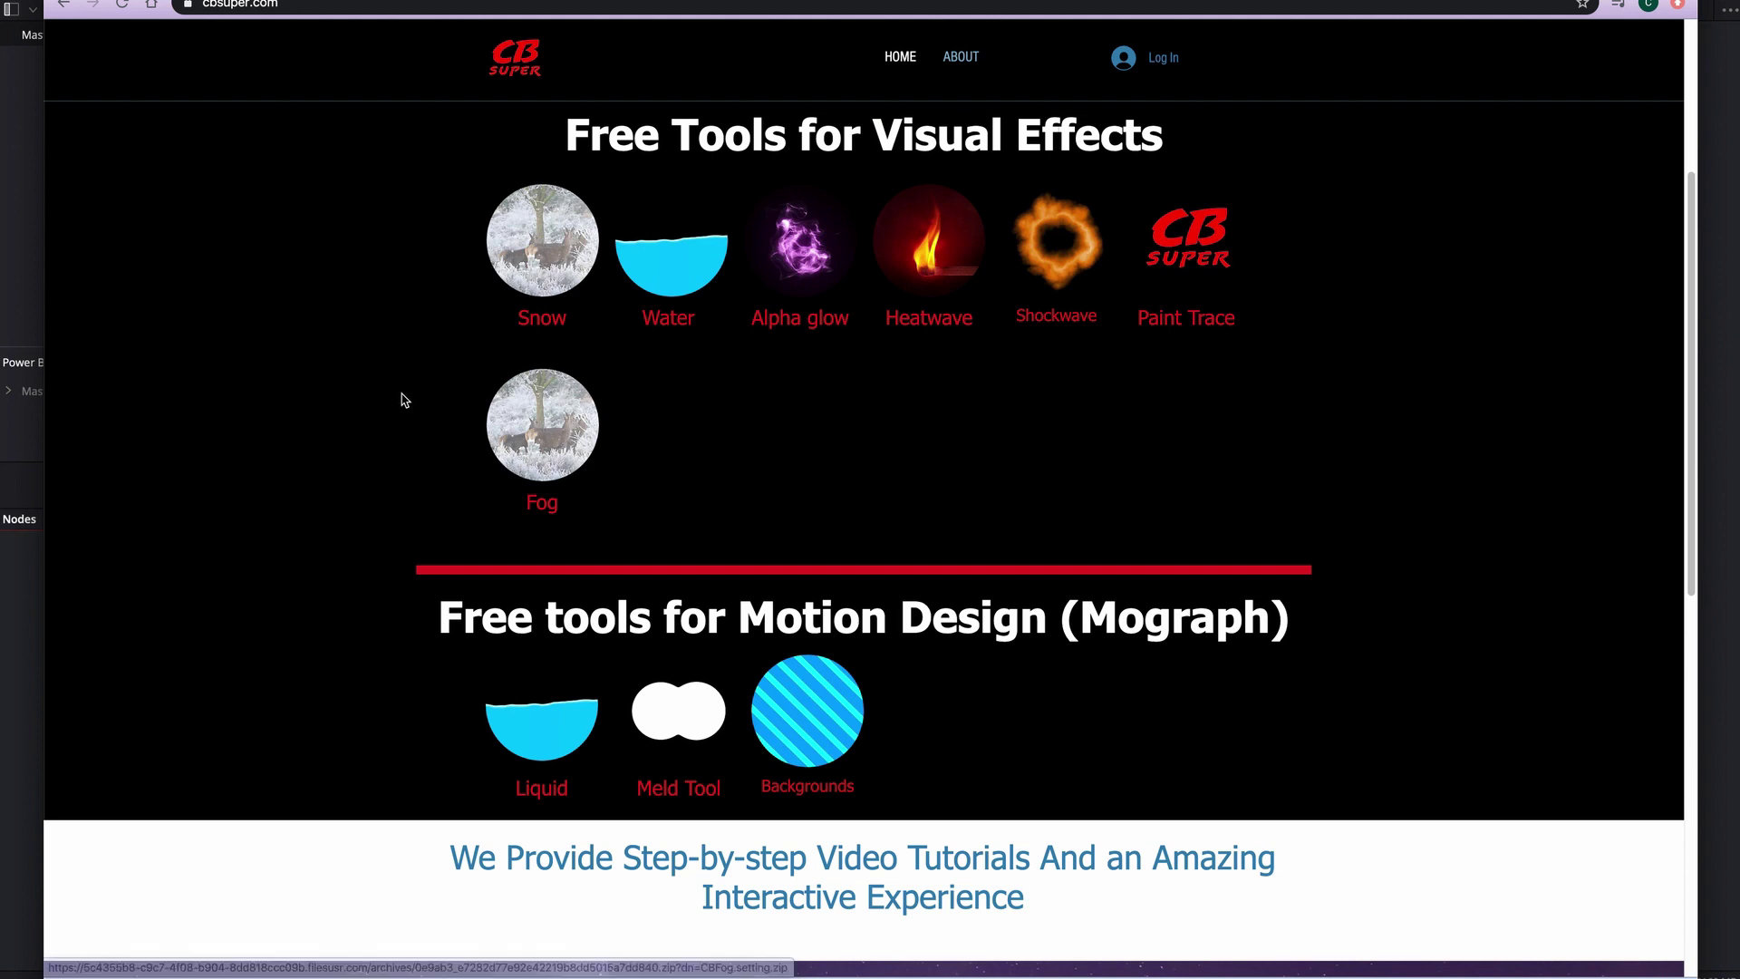
pyautogui.scroll(-2, 553, 530)
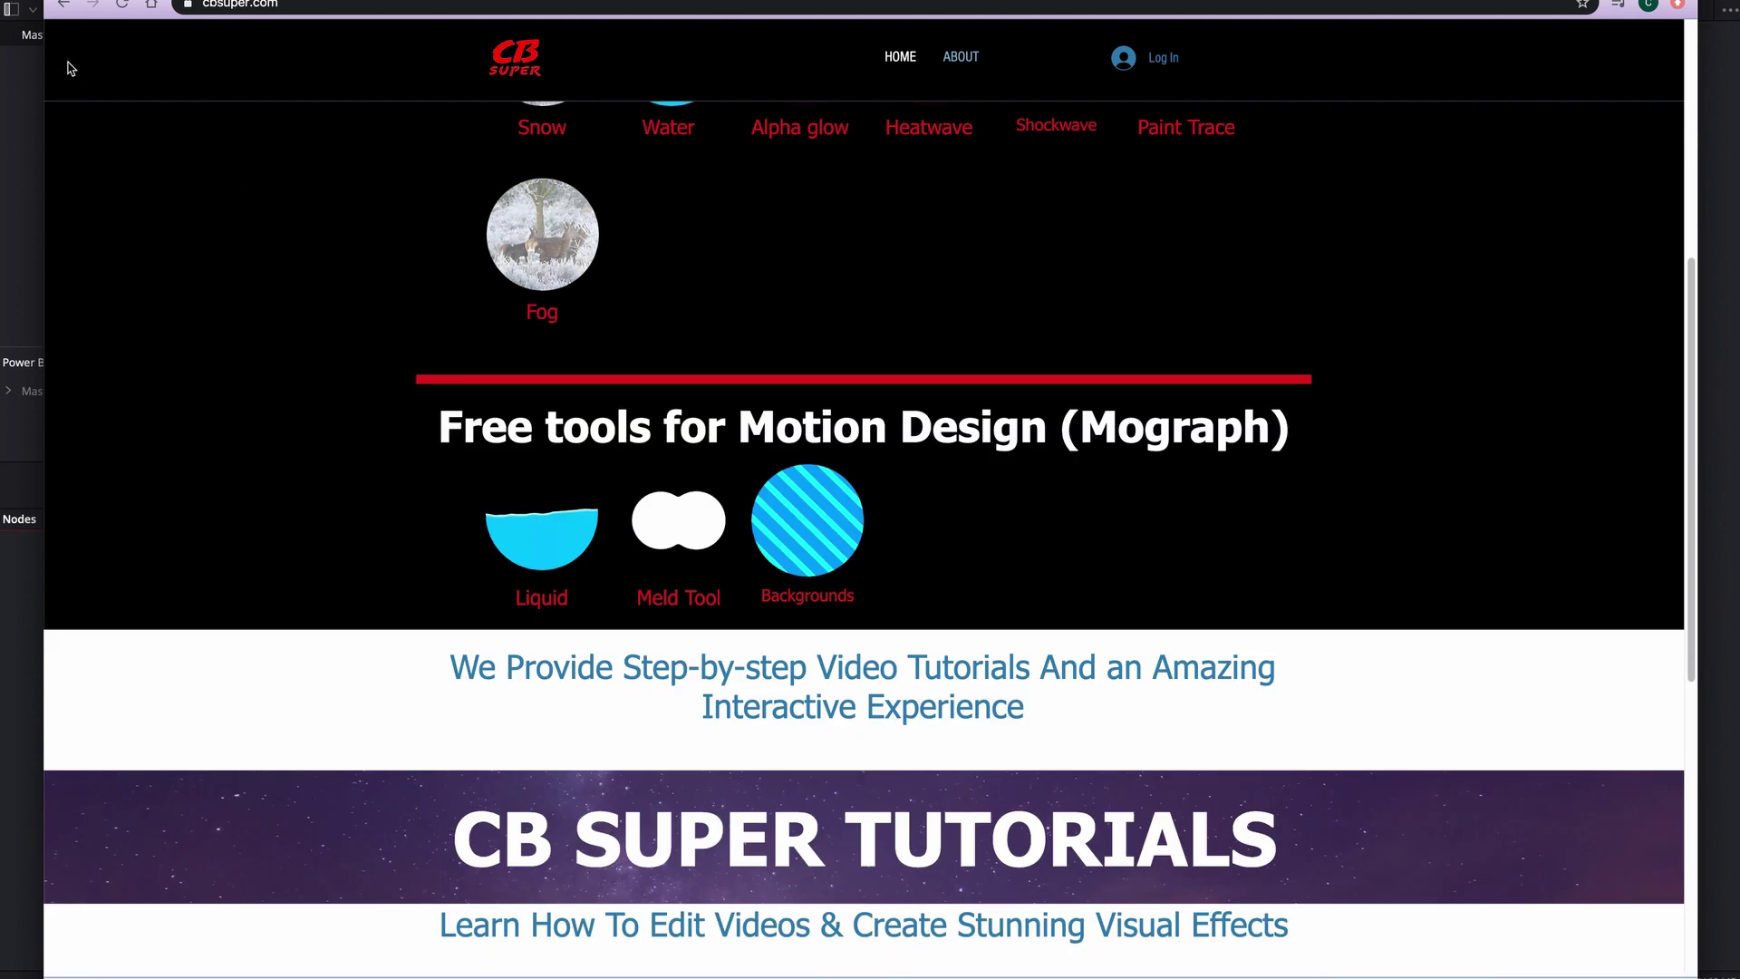
pyautogui.hotkey('ctrl', 'Tab')
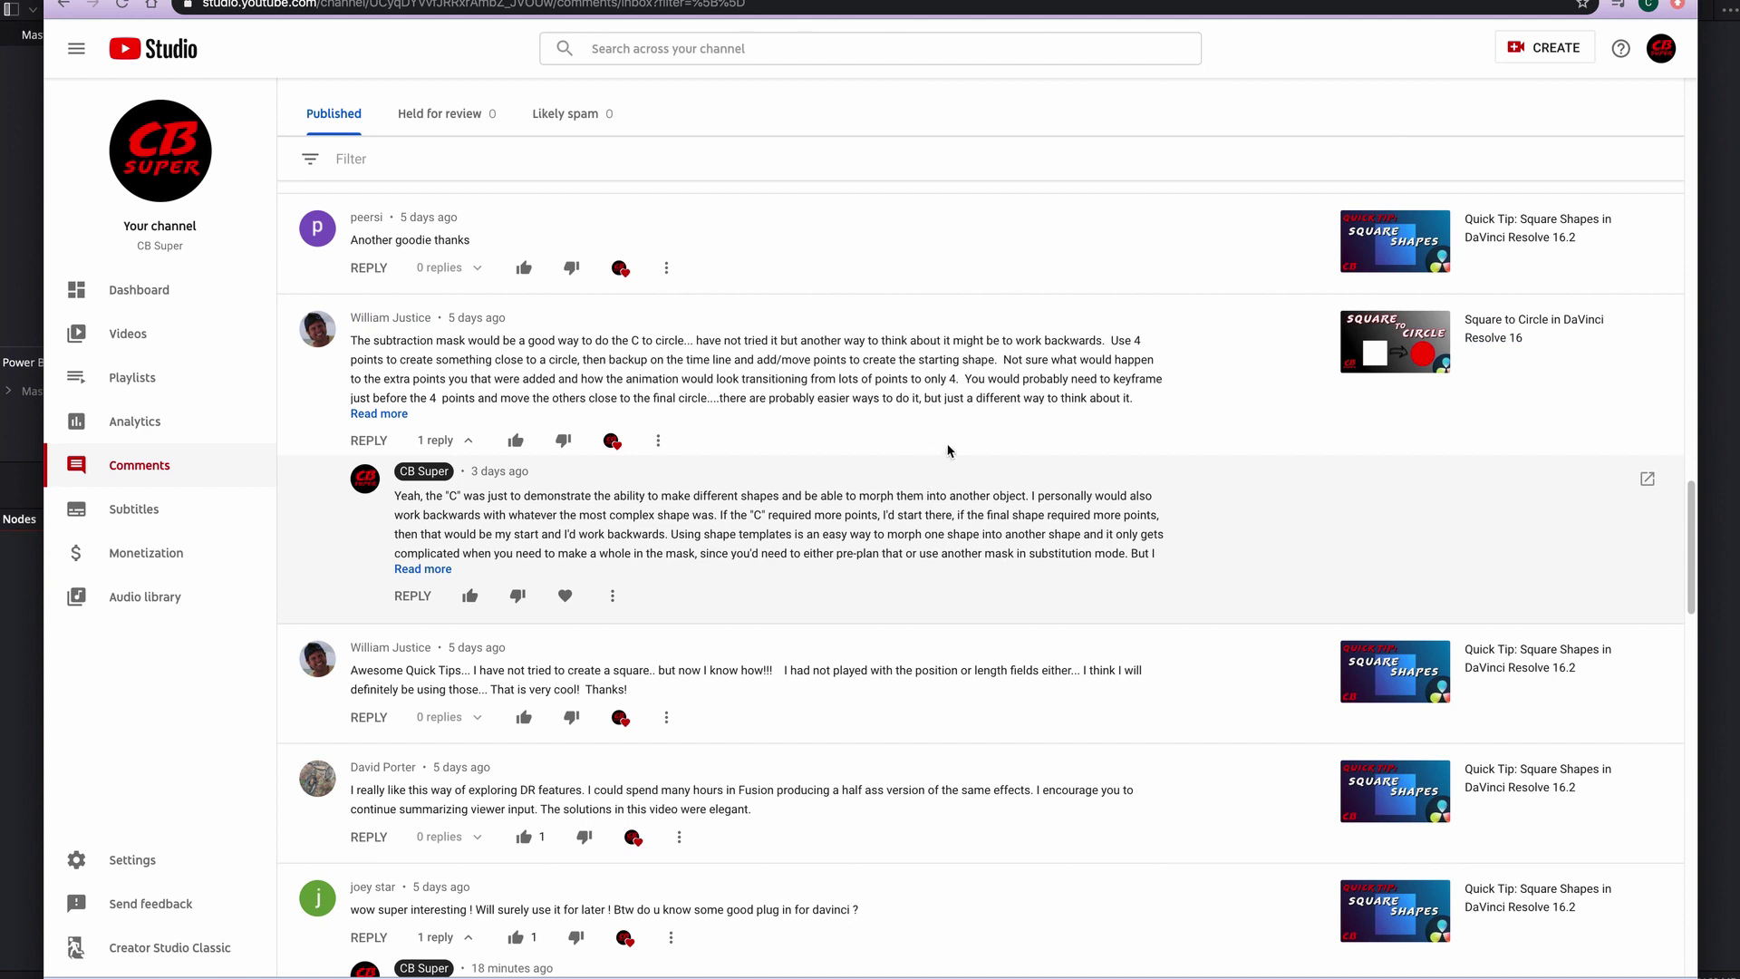
pyautogui.scroll(-1, 959, 442)
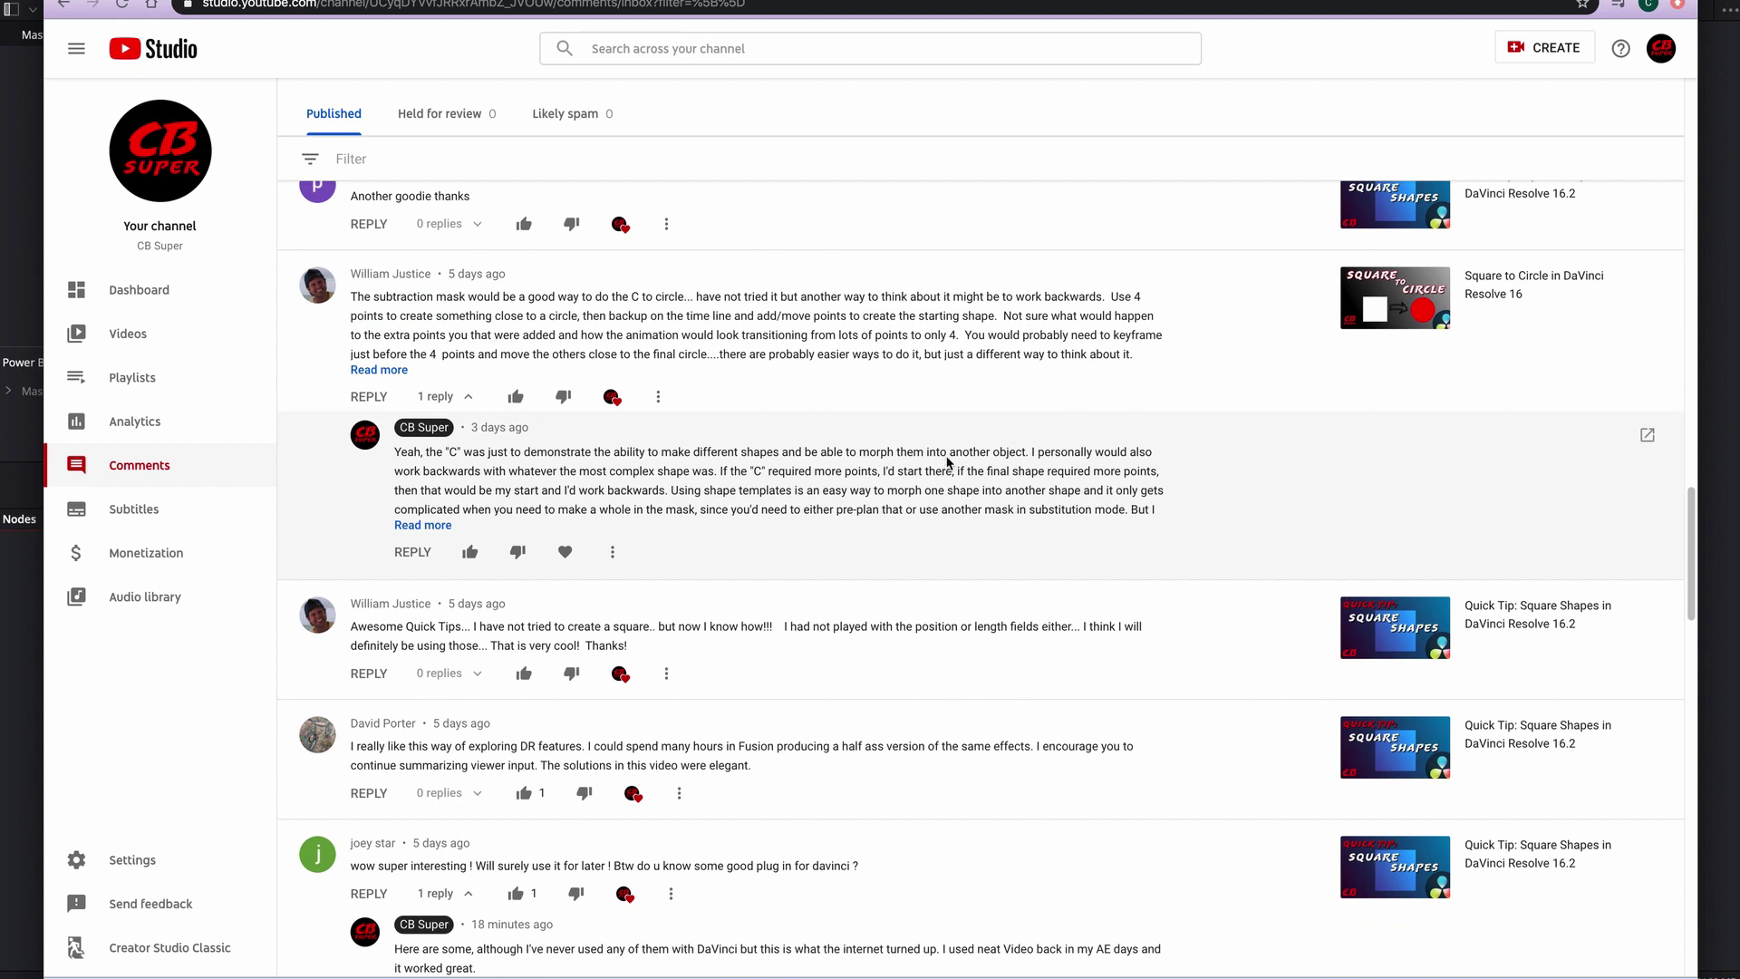
pyautogui.scroll(-1, 946, 459)
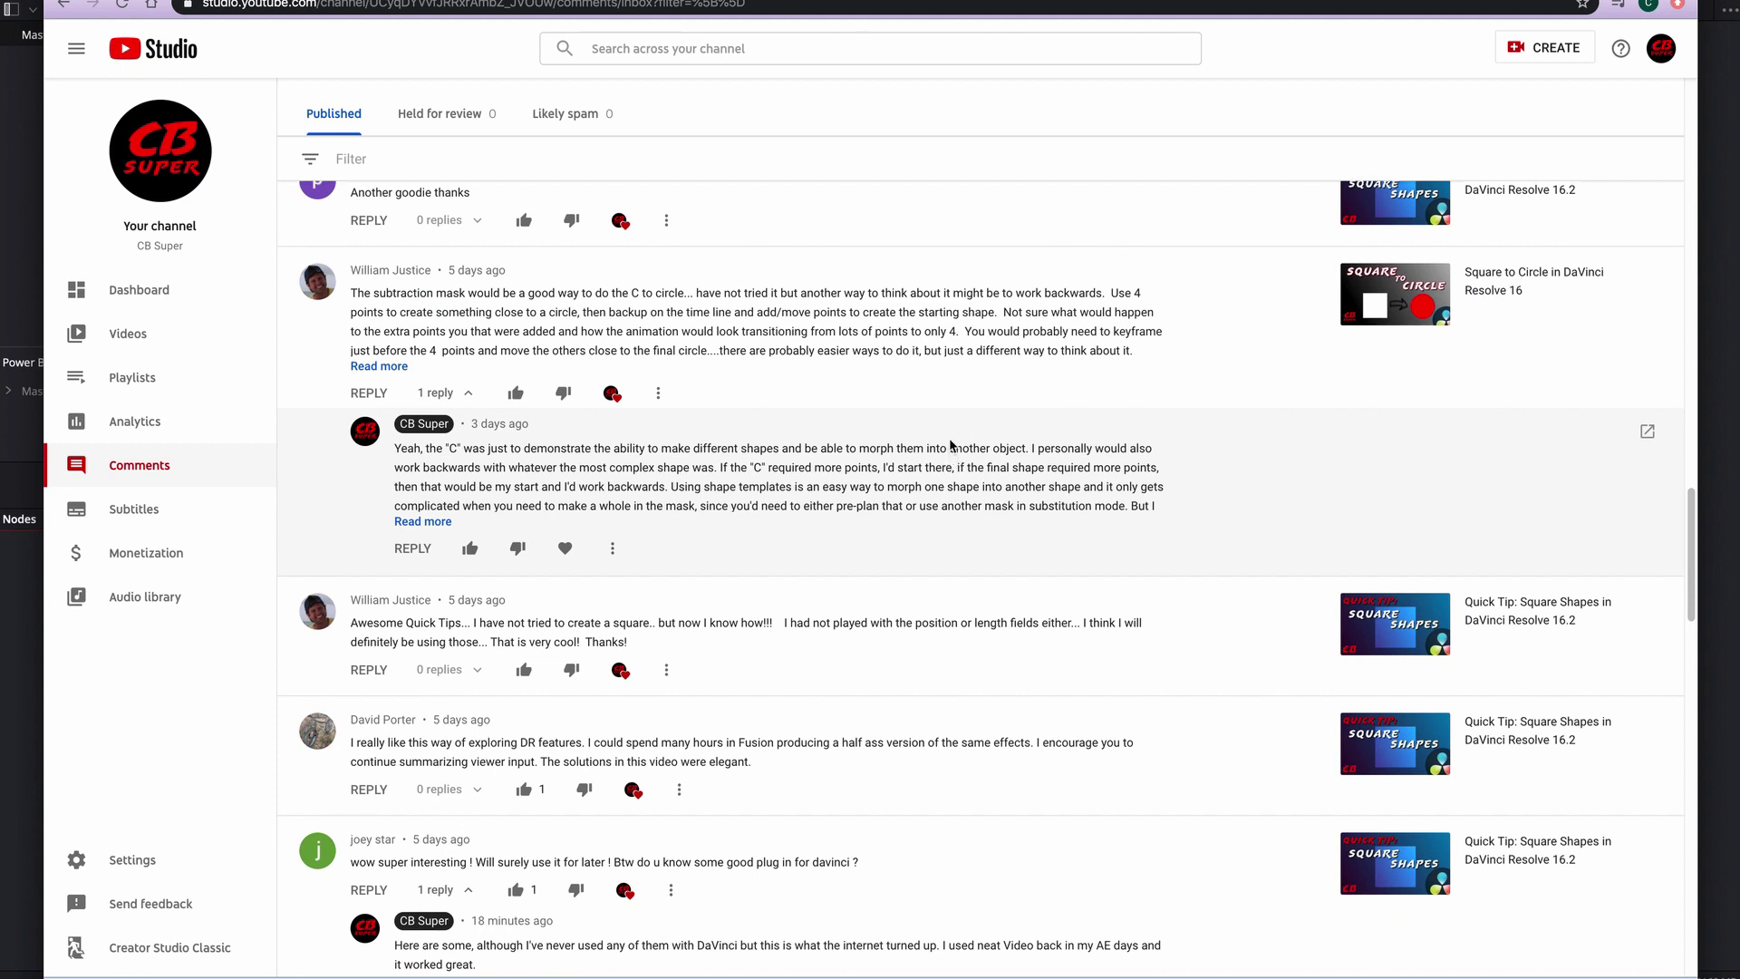
pyautogui.scroll(-4, 958, 442)
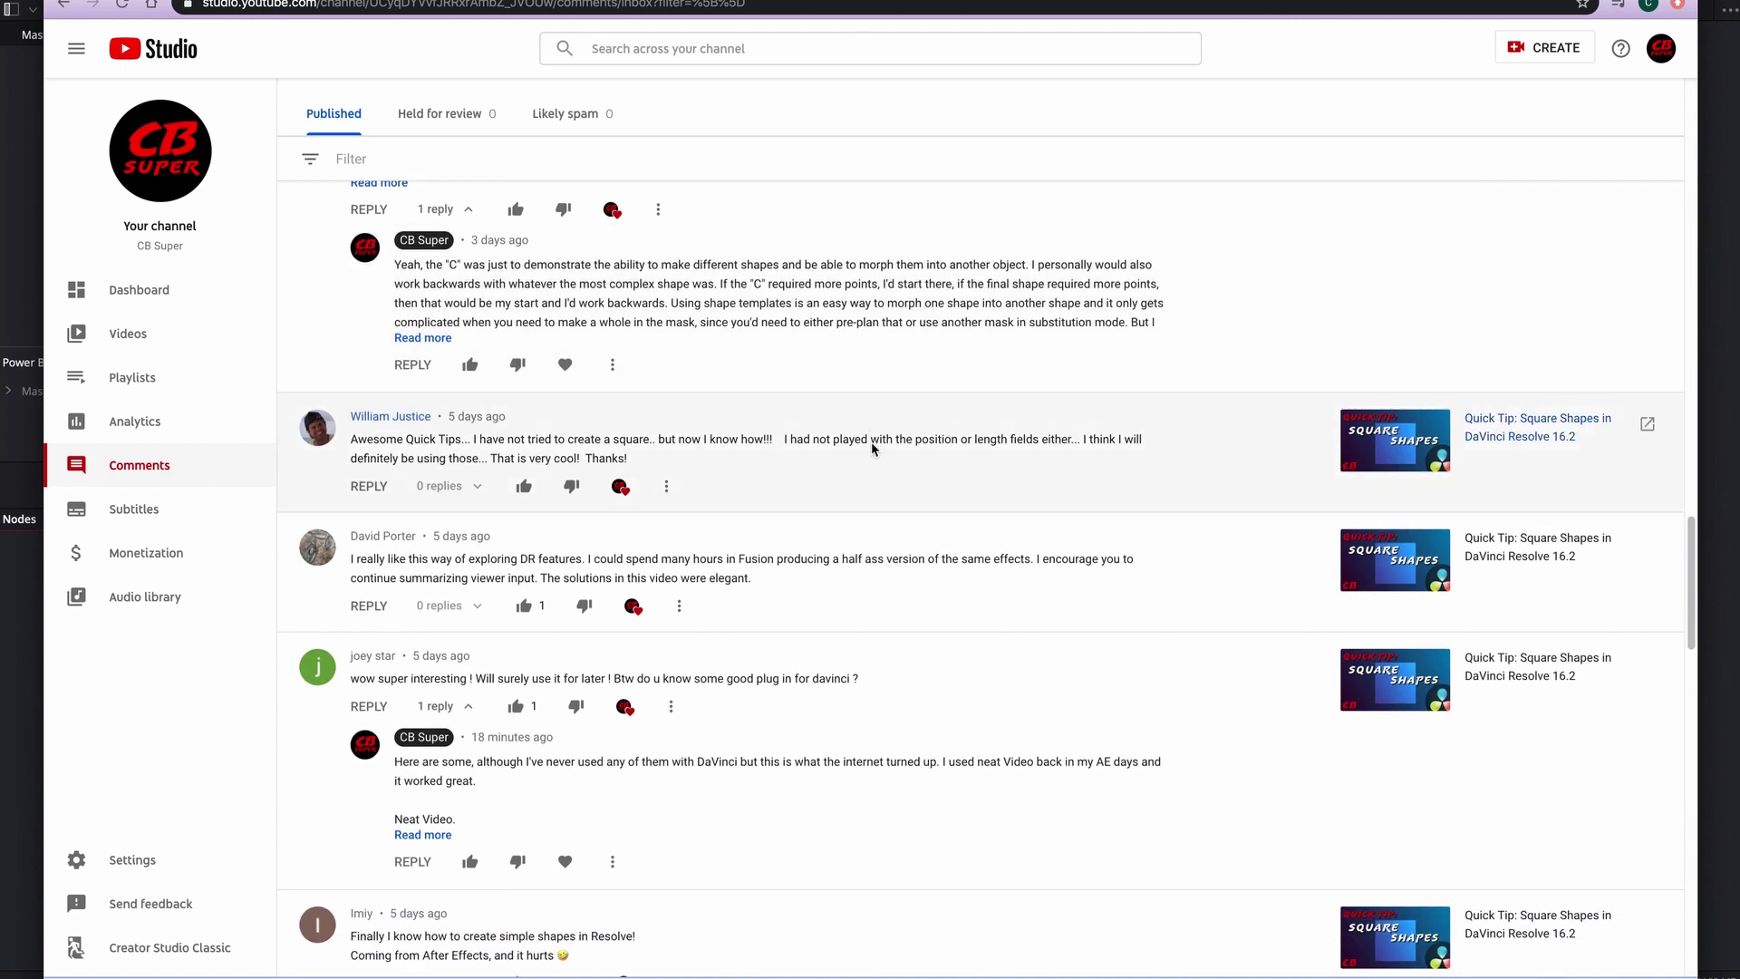
pyautogui.scroll(-12, 934, 419)
pyautogui.scroll(-2, 1021, 428)
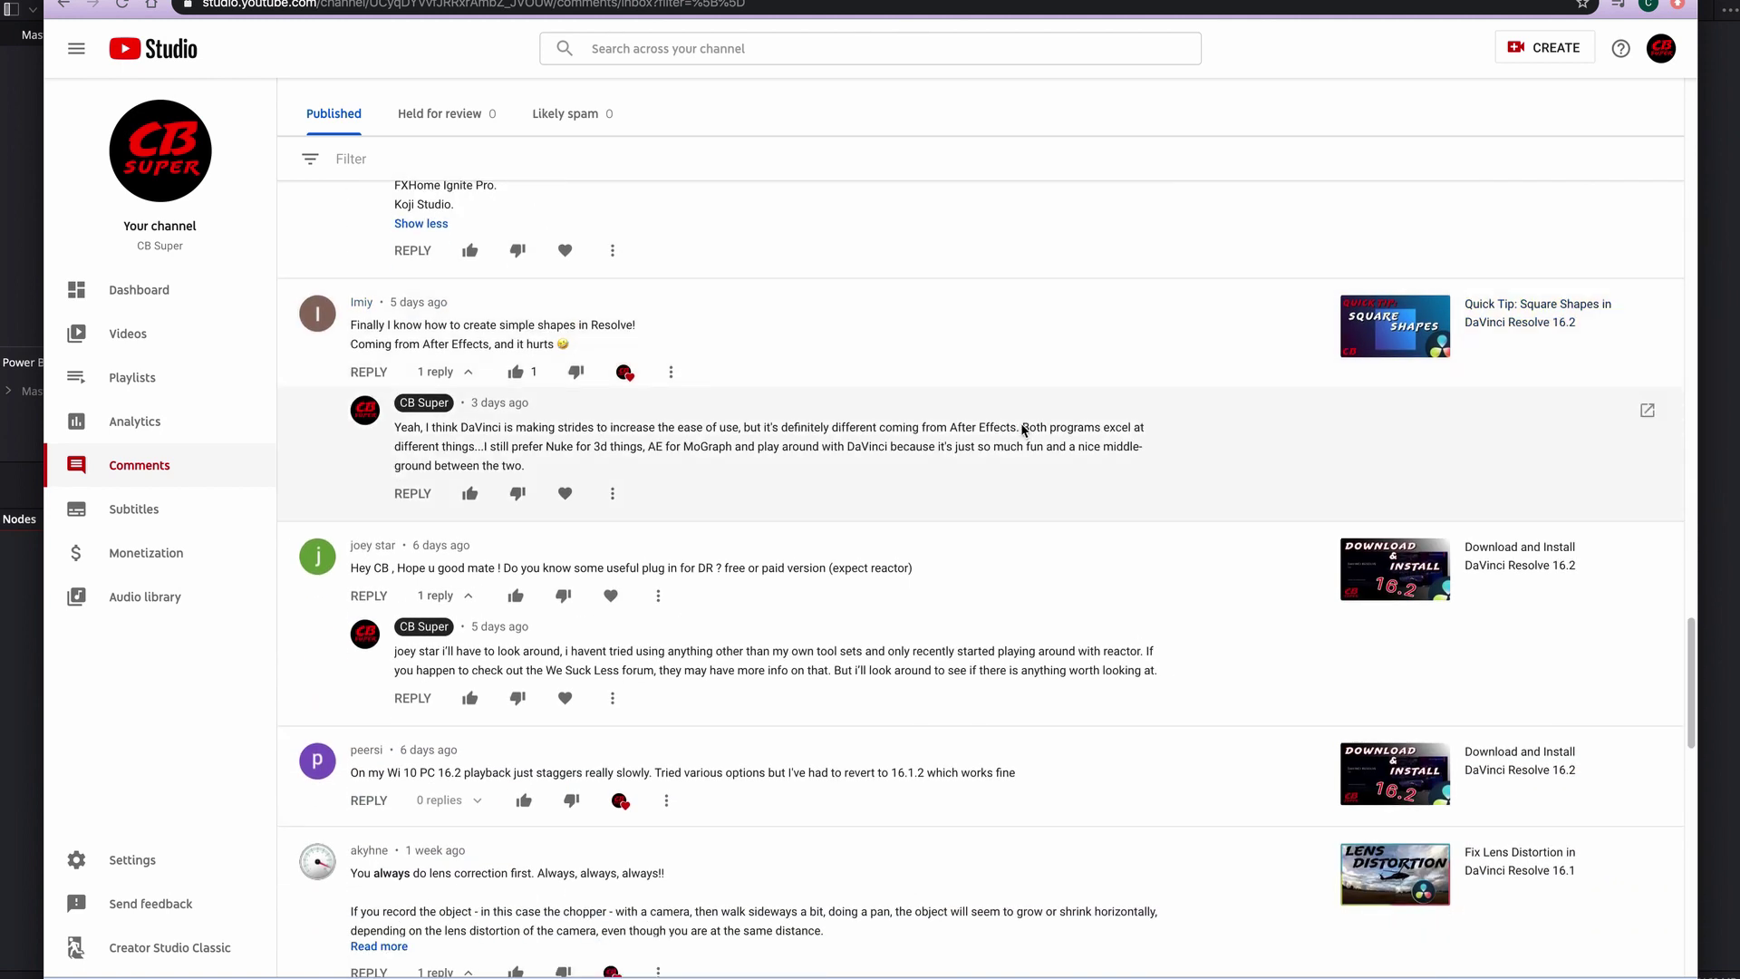
pyautogui.scroll(-13, 1006, 412)
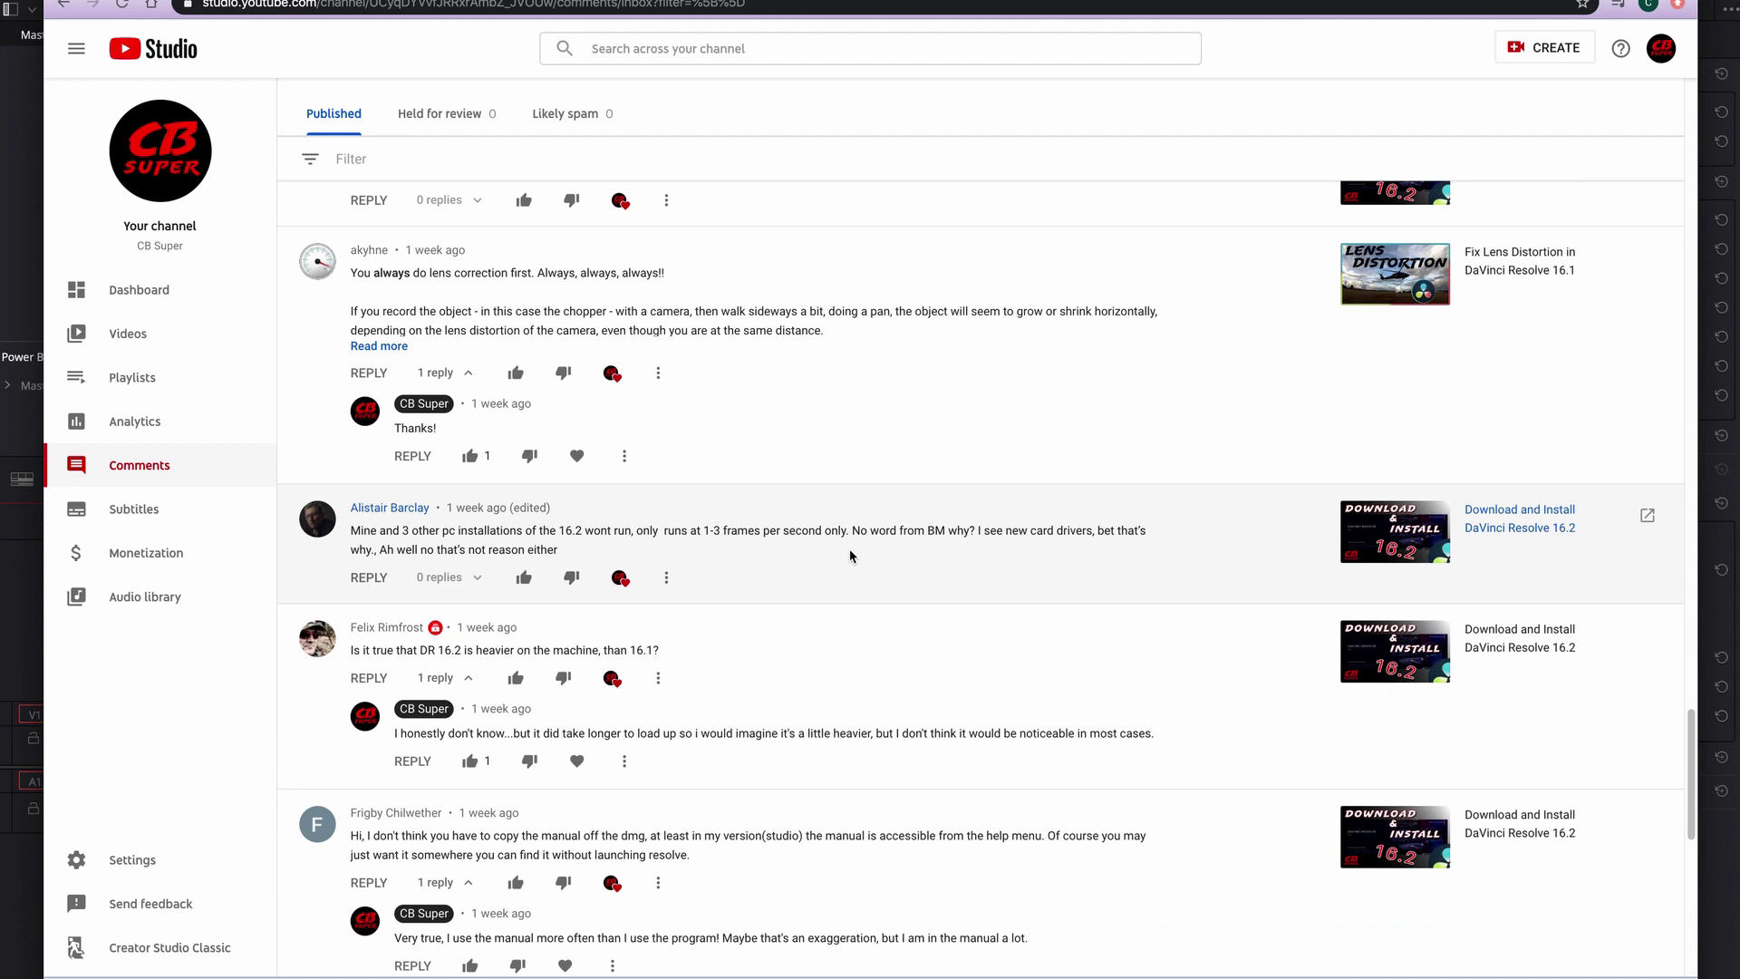
pyautogui.scroll(-1, 926, 546)
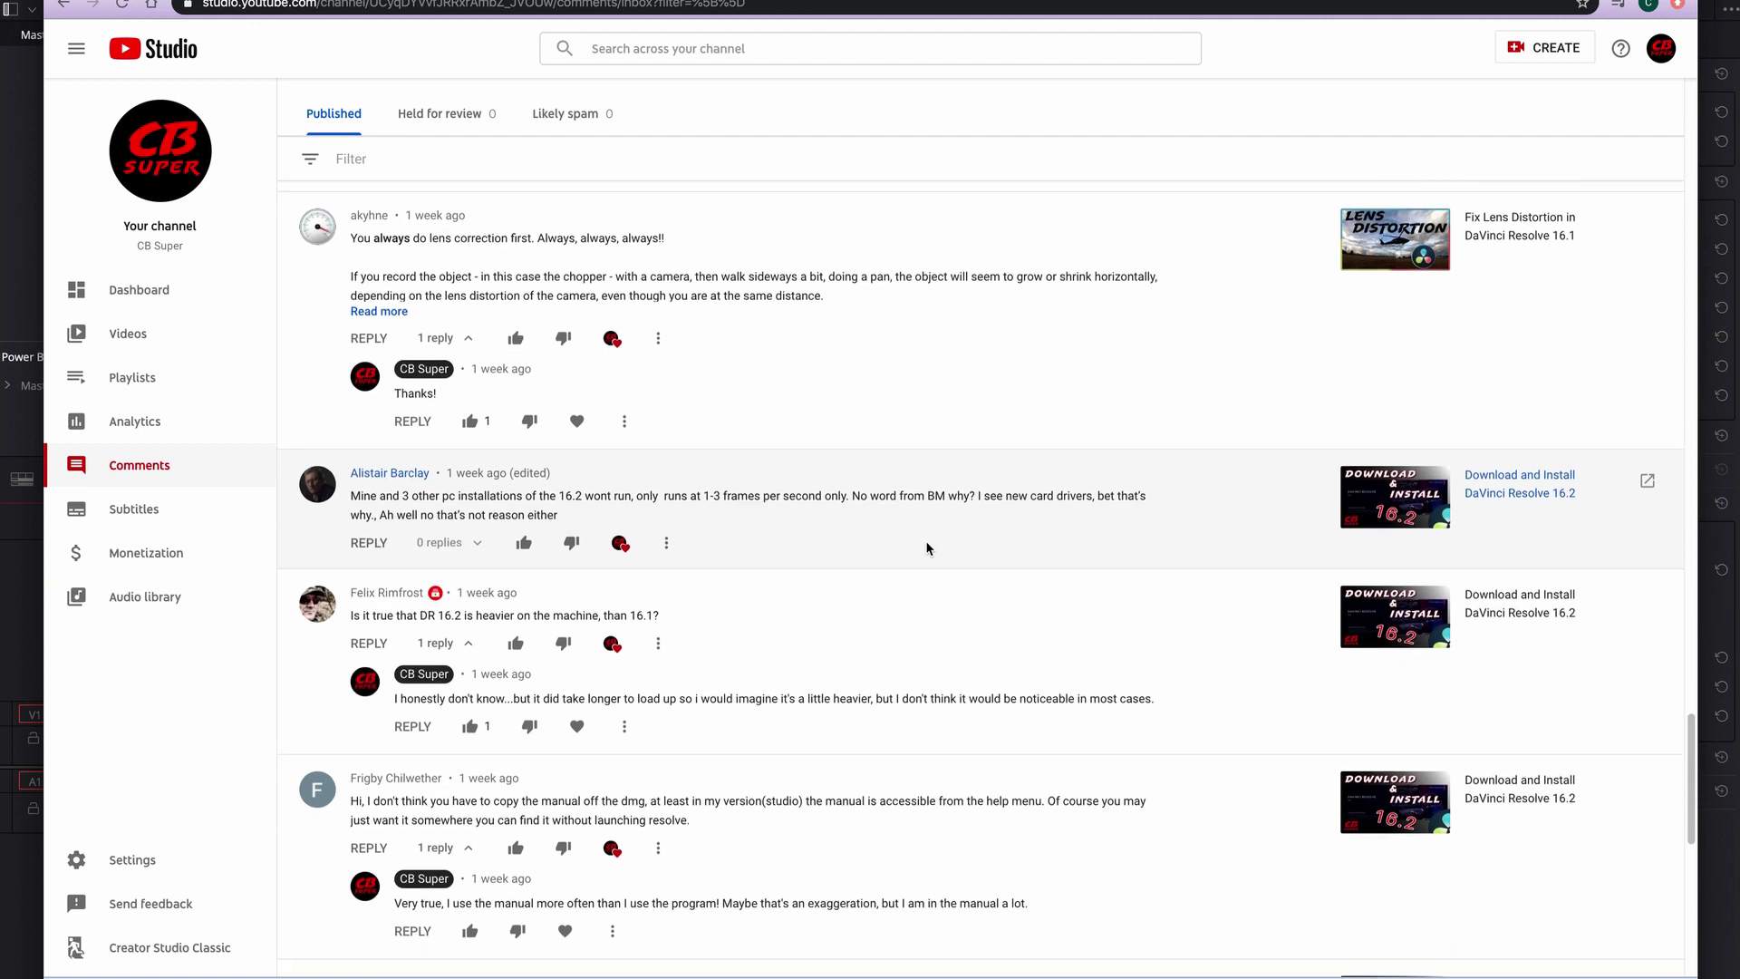
pyautogui.scroll(-1, 901, 542)
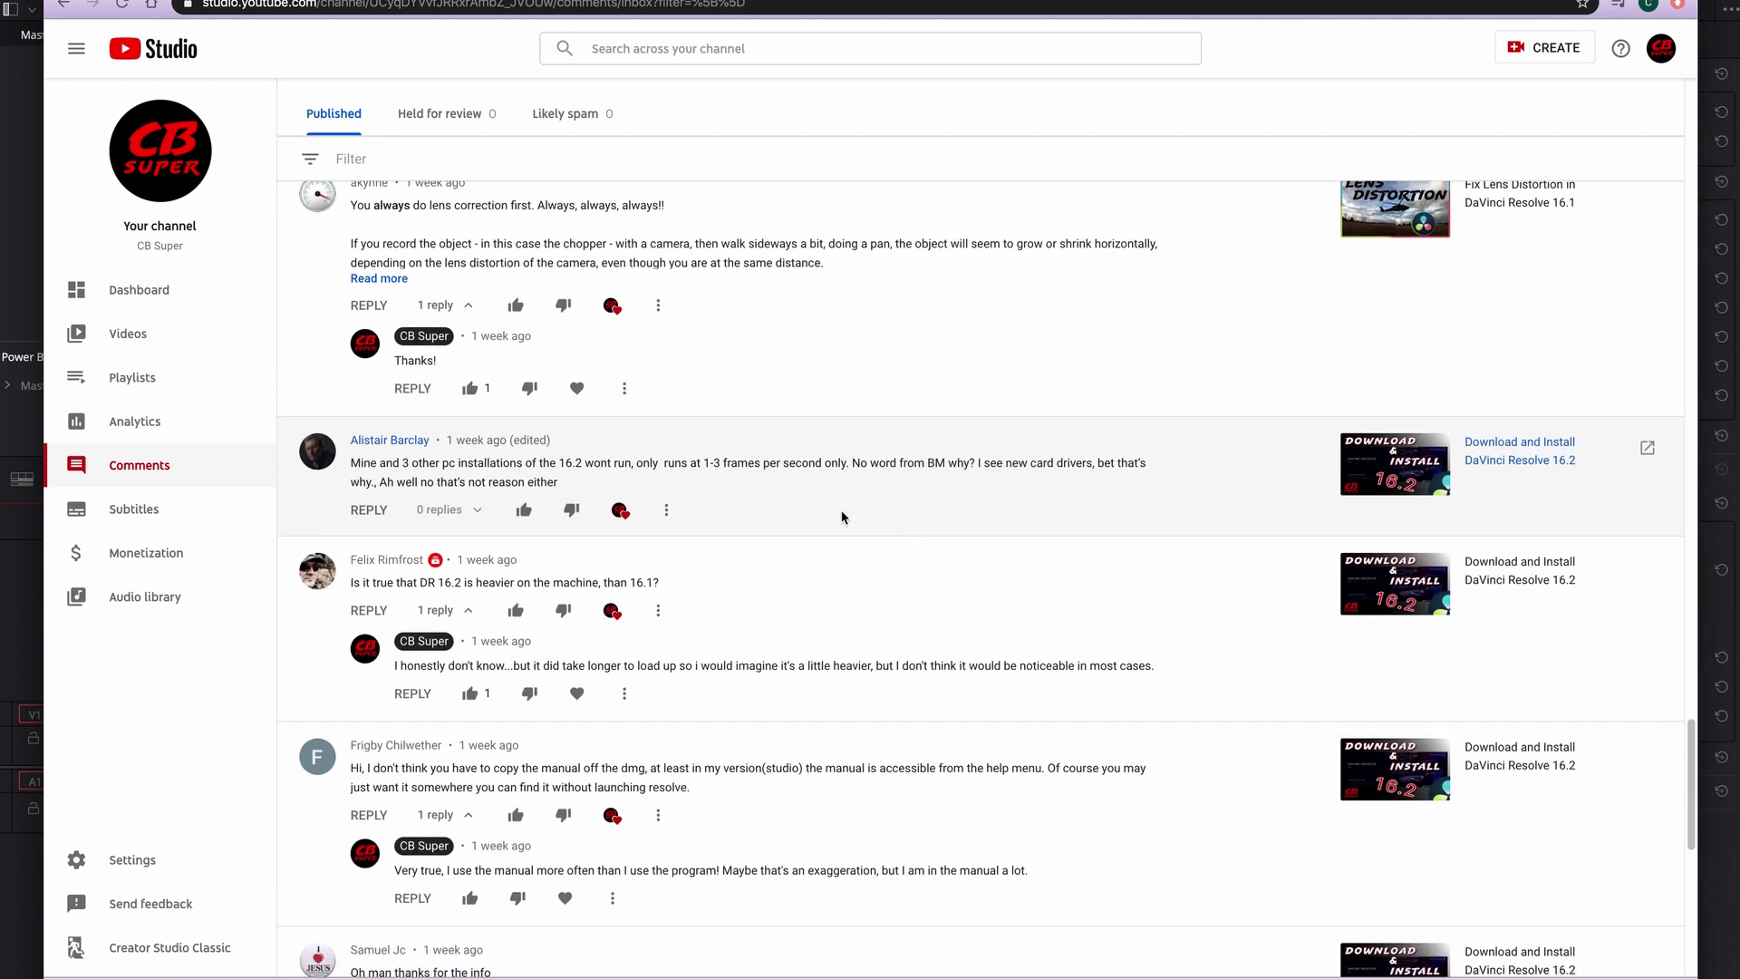
pyautogui.scroll(-2, 873, 465)
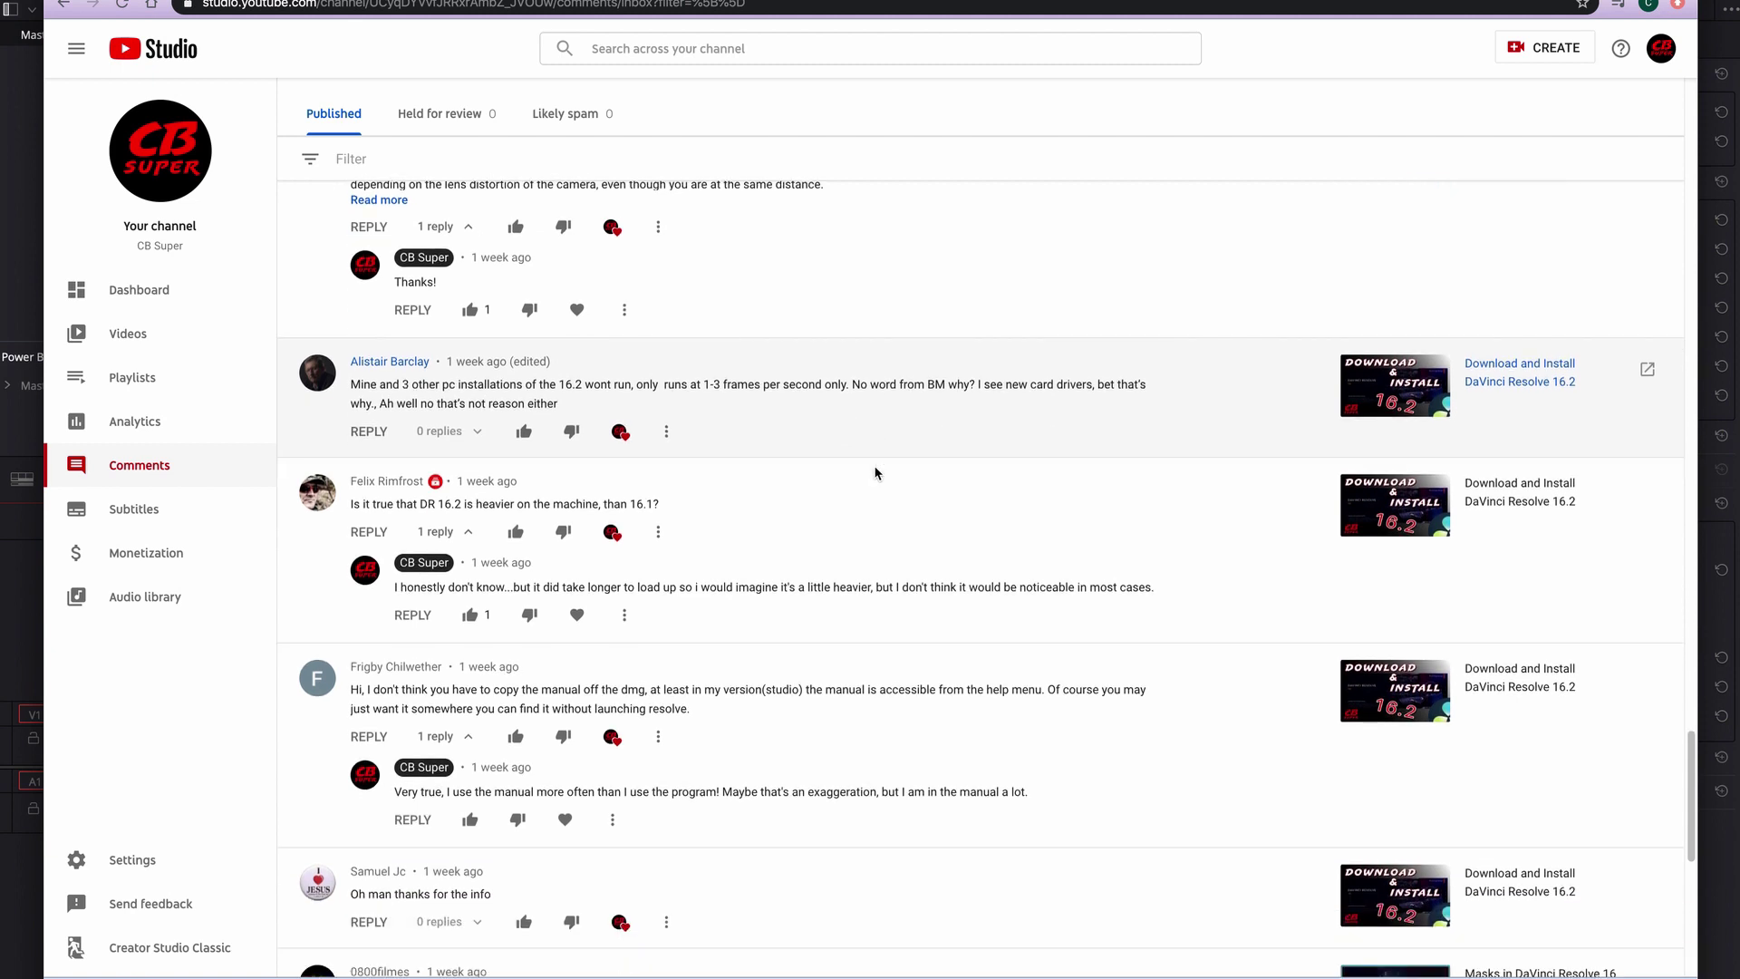
pyautogui.scroll(-3, 892, 458)
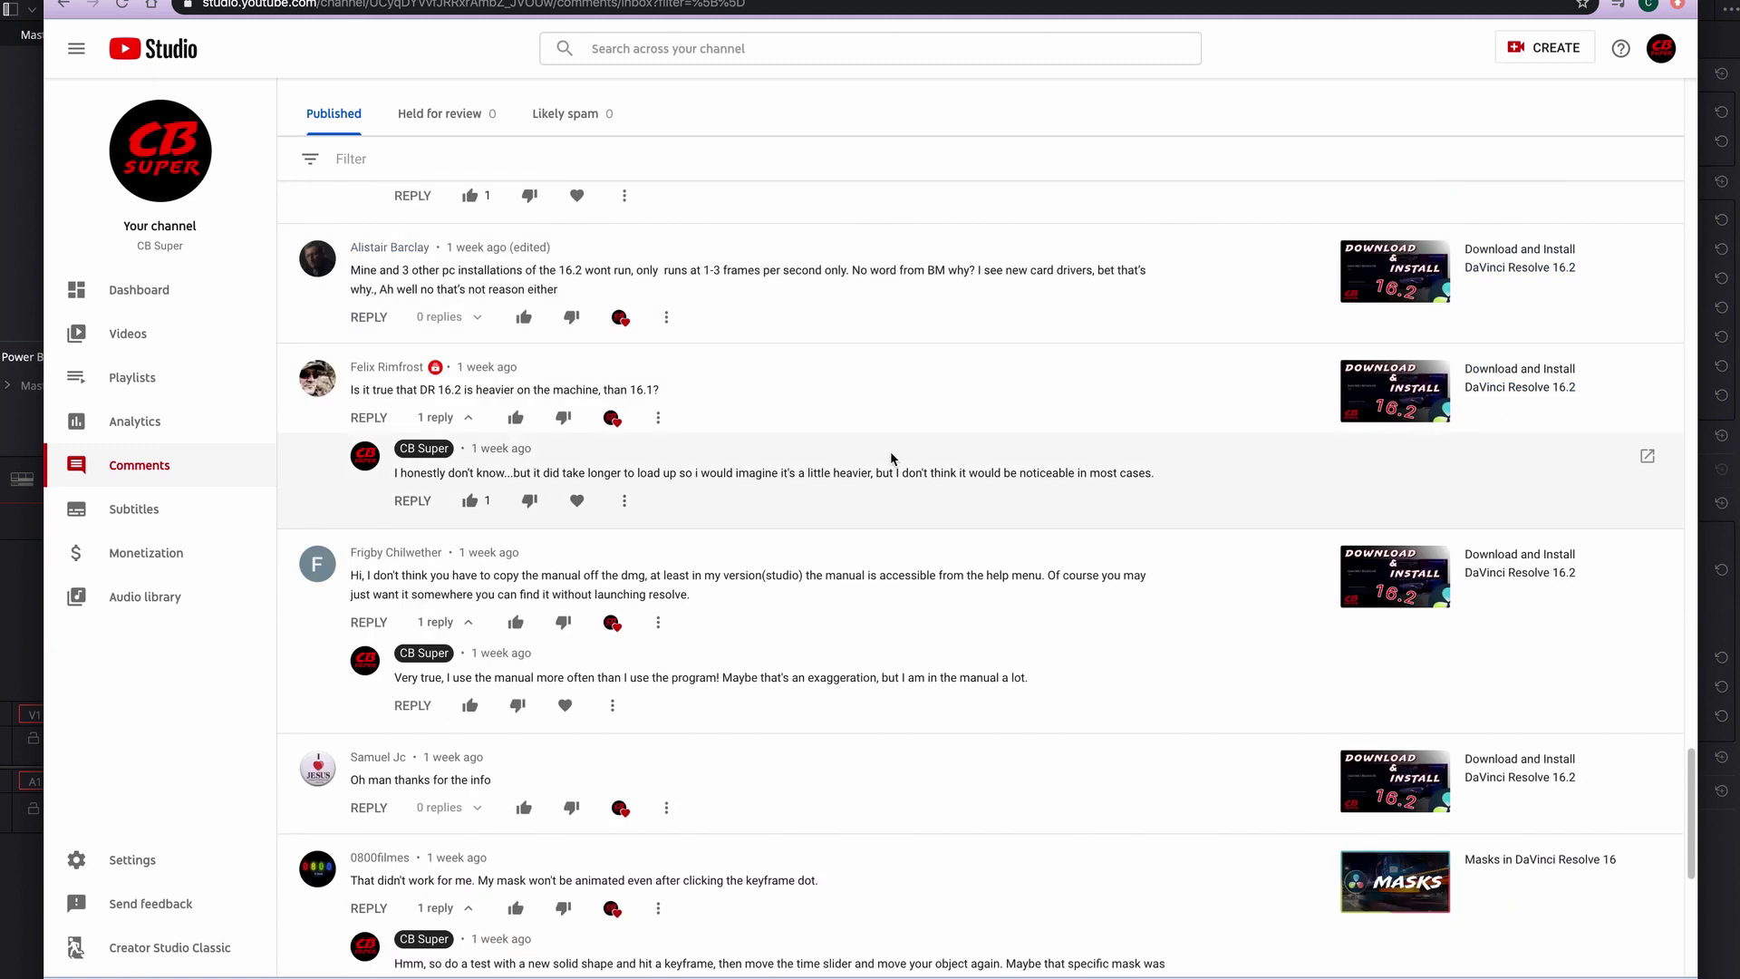
pyautogui.scroll(-1, 879, 444)
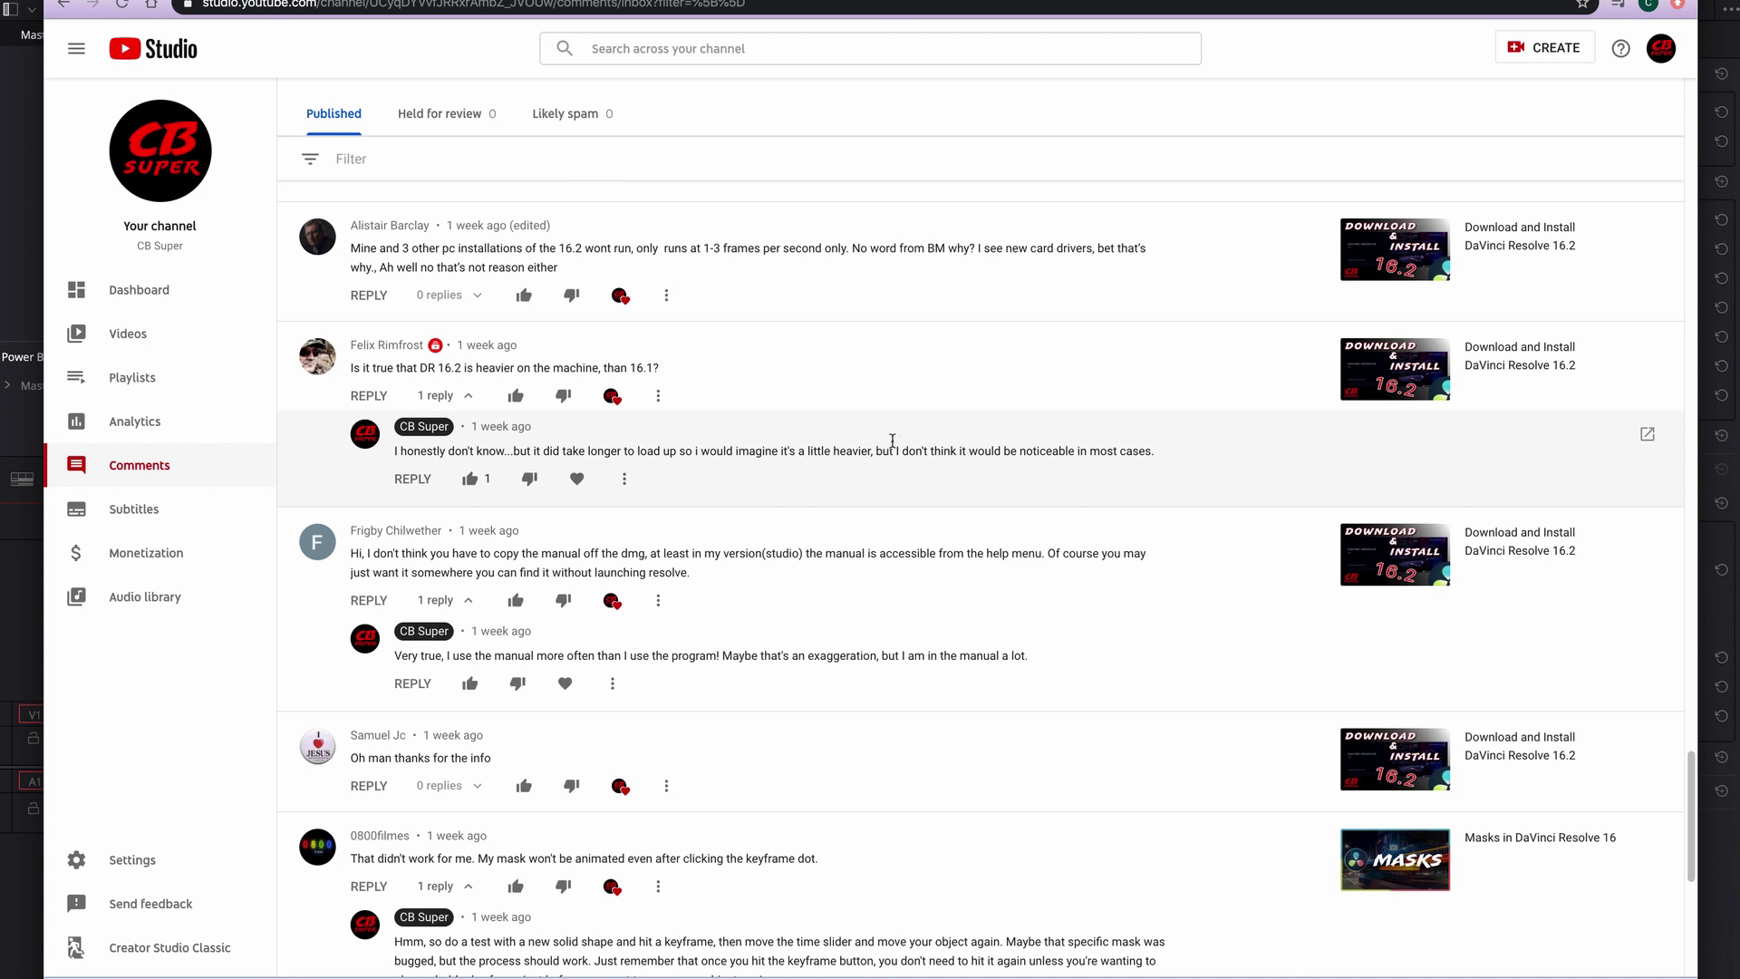
pyautogui.scroll(-5, 625, 326)
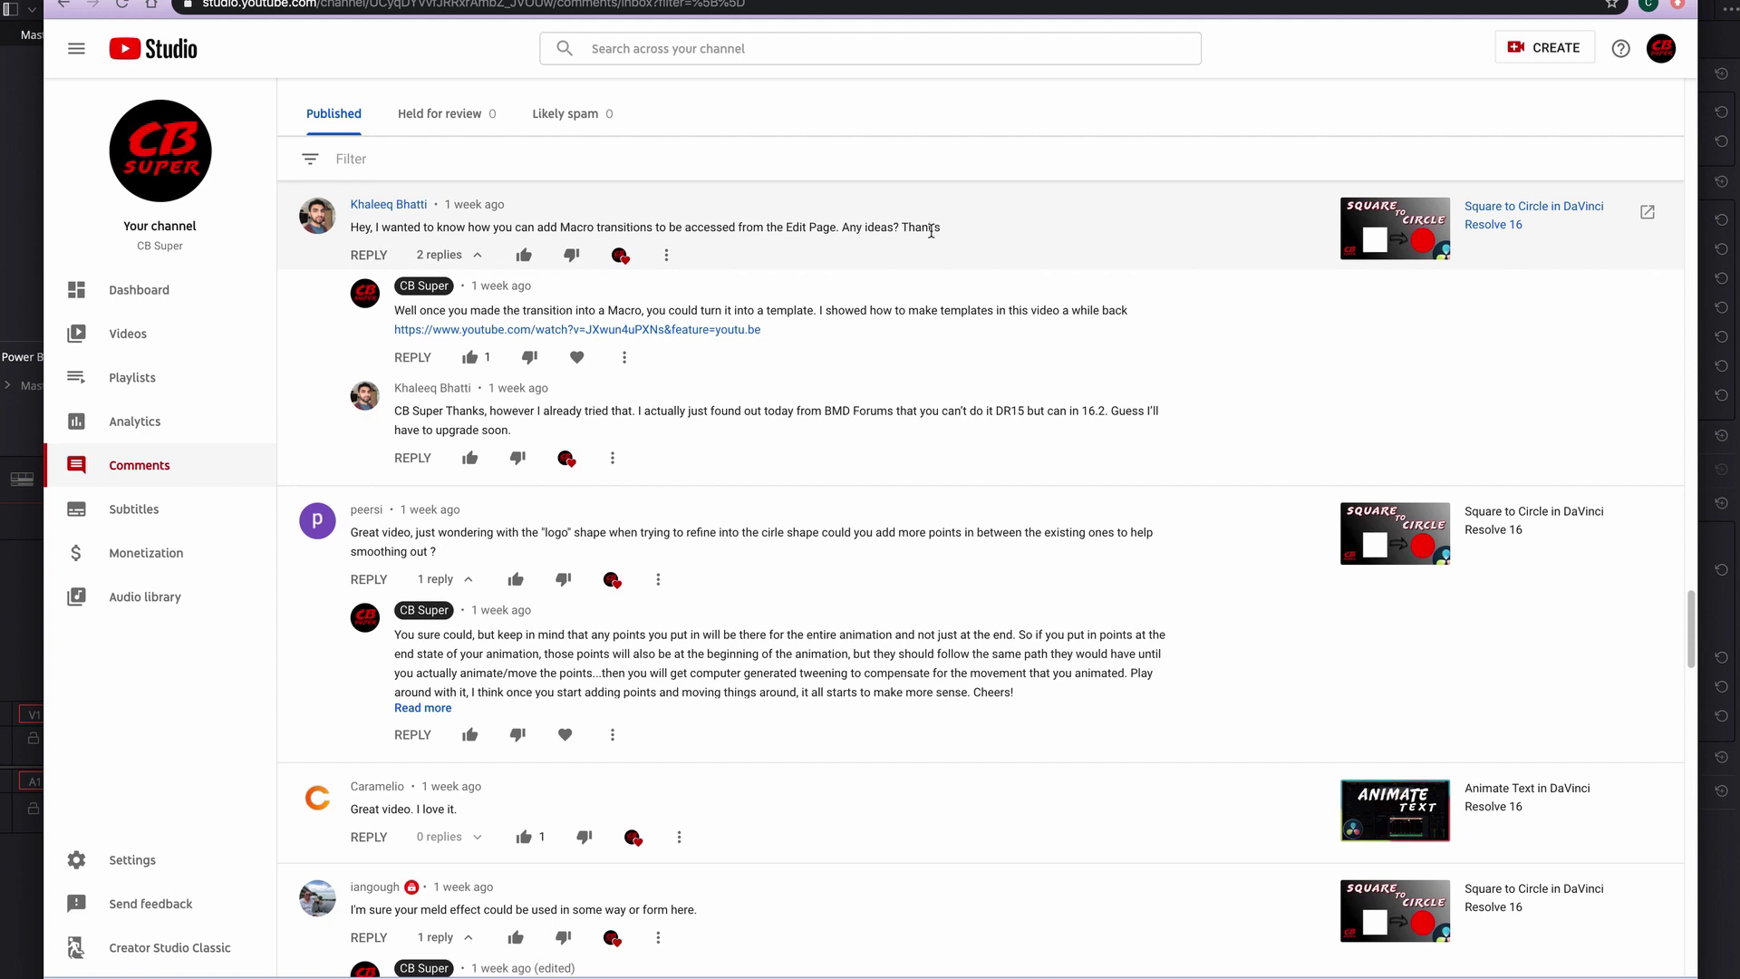
# - Open the Custom Title Template in DaVinci Resolve 16.1 video from the reply's youtu.be link and pause it
pyautogui.click(632, 331)
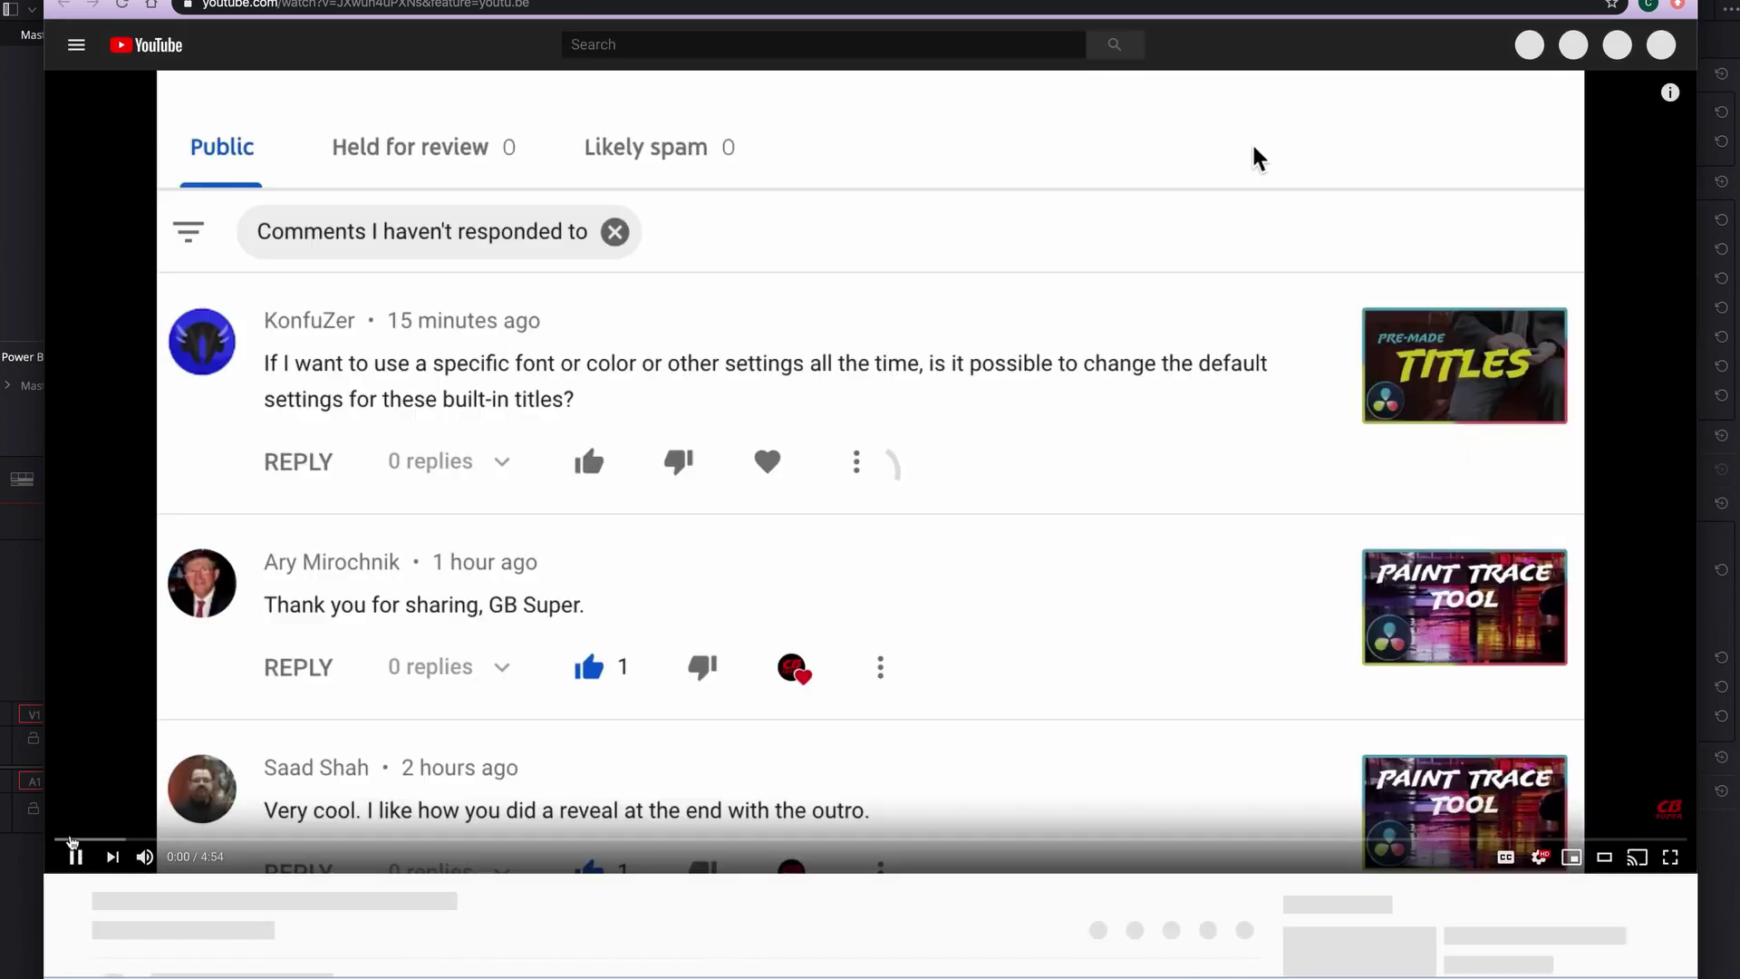
pyautogui.click(77, 856)
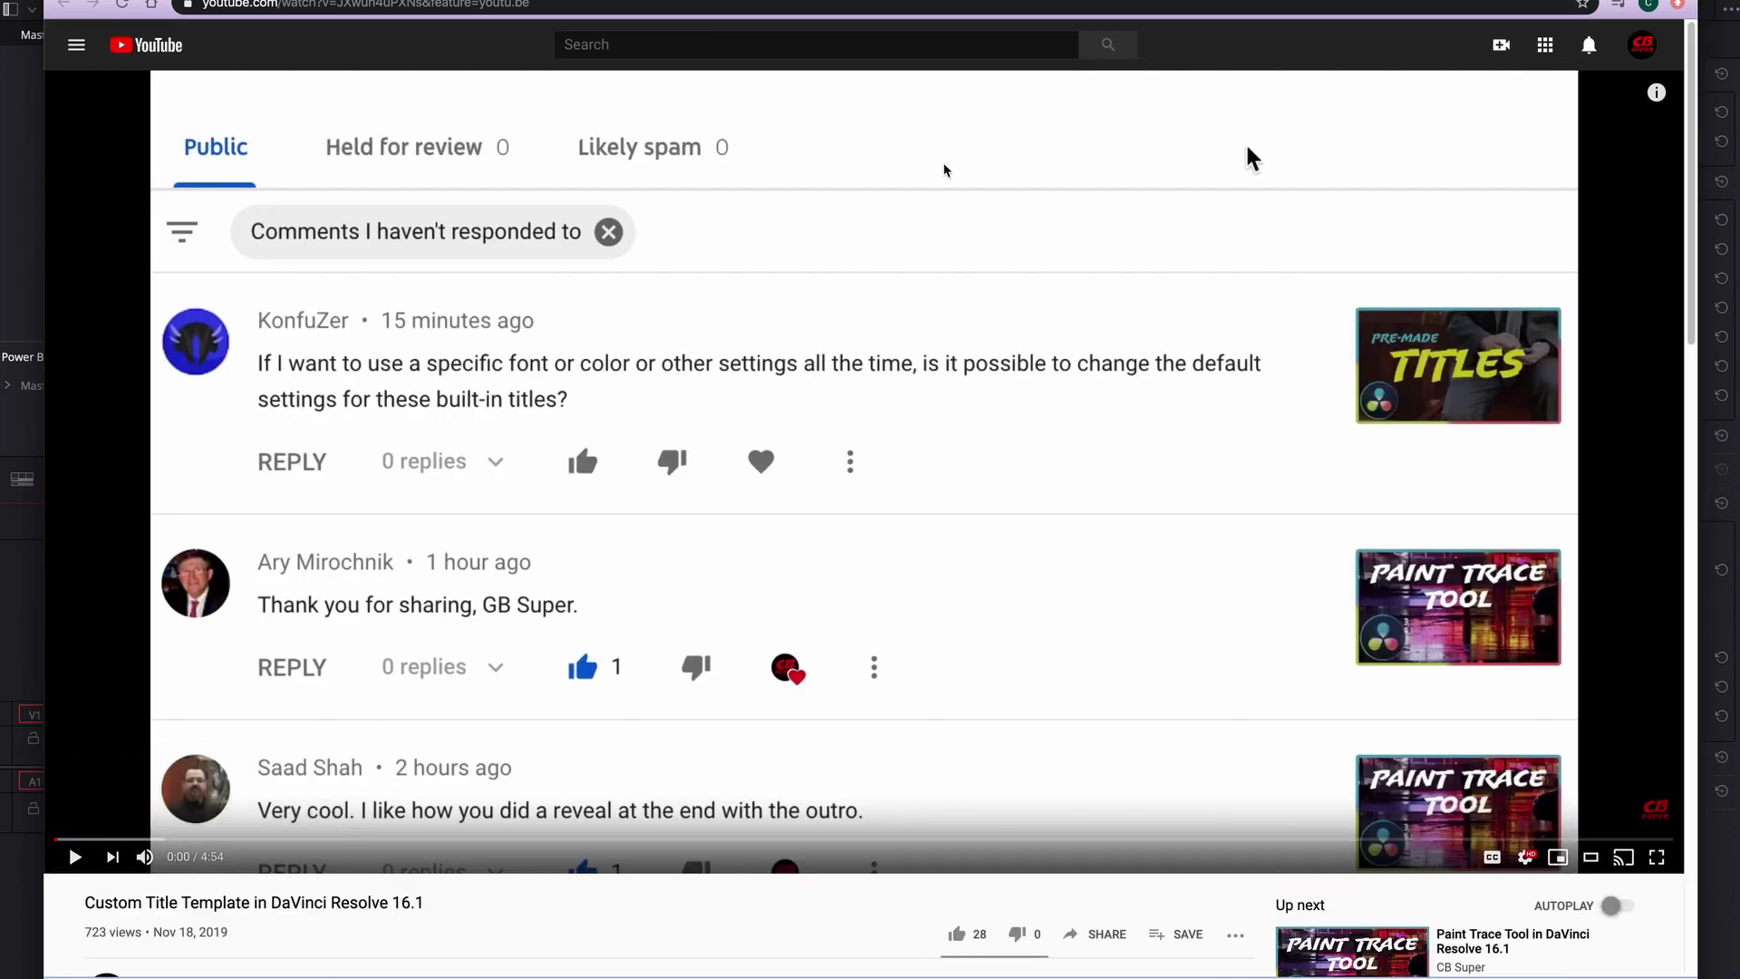
pyautogui.scroll(-2, 898, 357)
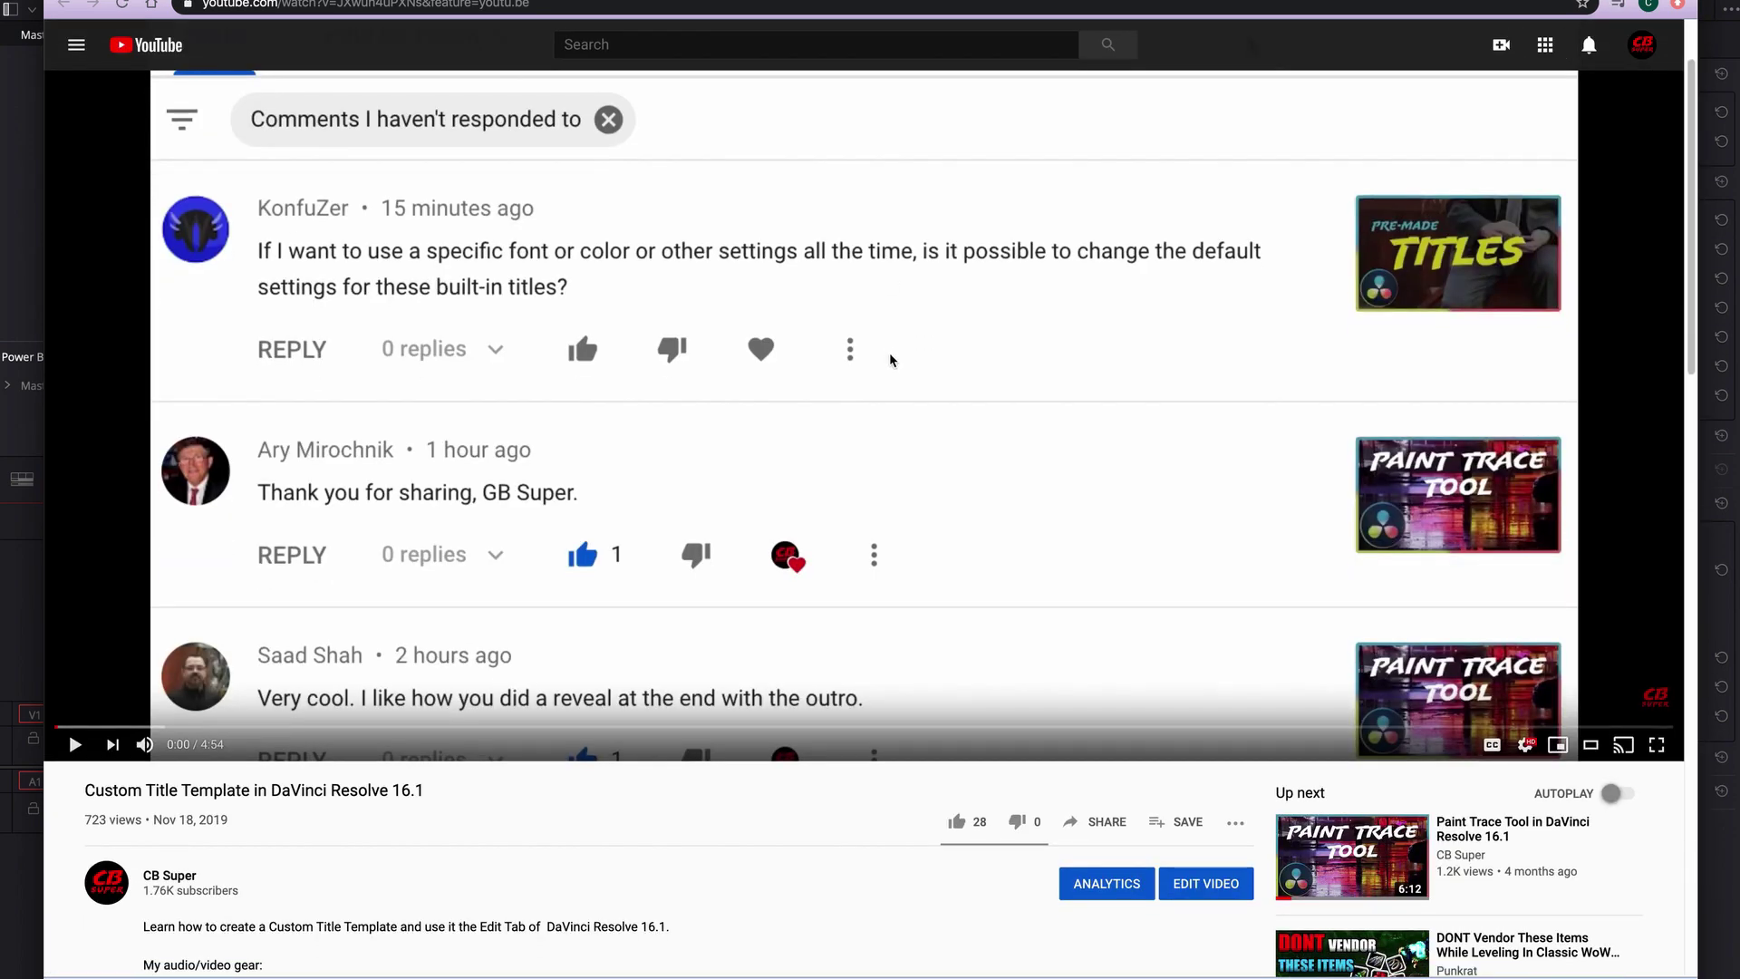
pyautogui.scroll(-3, 890, 359)
pyautogui.scroll(-1, 890, 359)
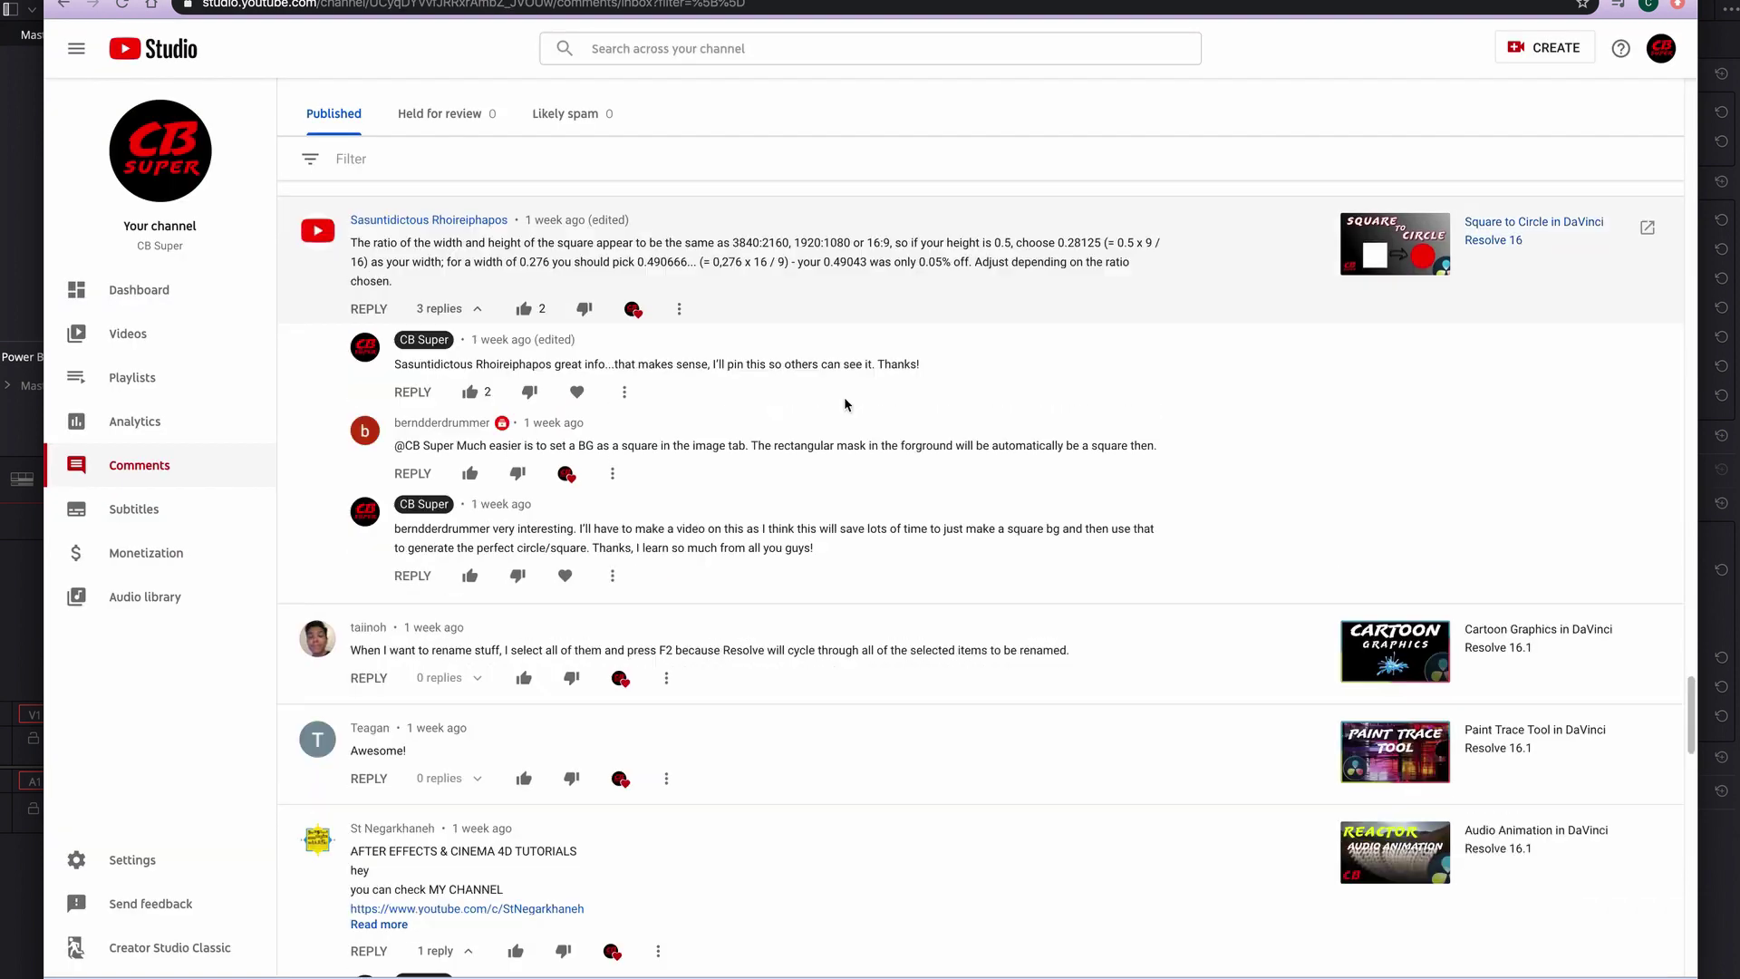
# - Scroll back to the top of the YouTube Studio channel comments list
pyautogui.scroll(-8, 843, 400)
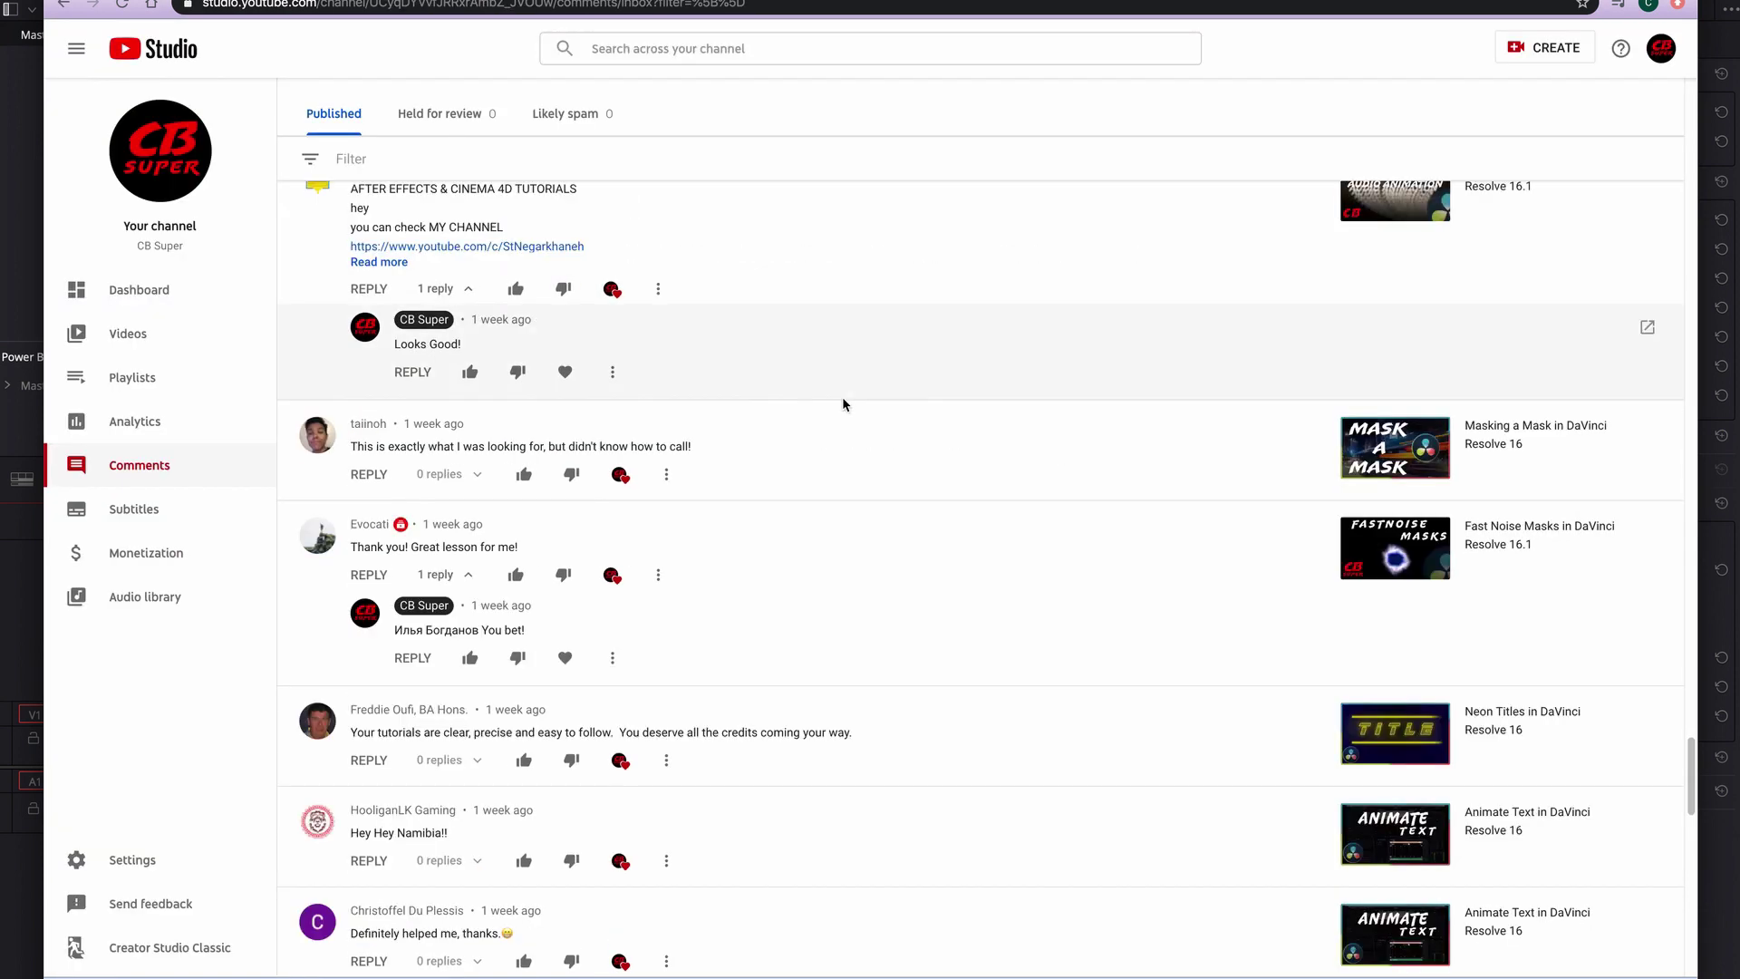
pyautogui.scroll(20, 861, 355)
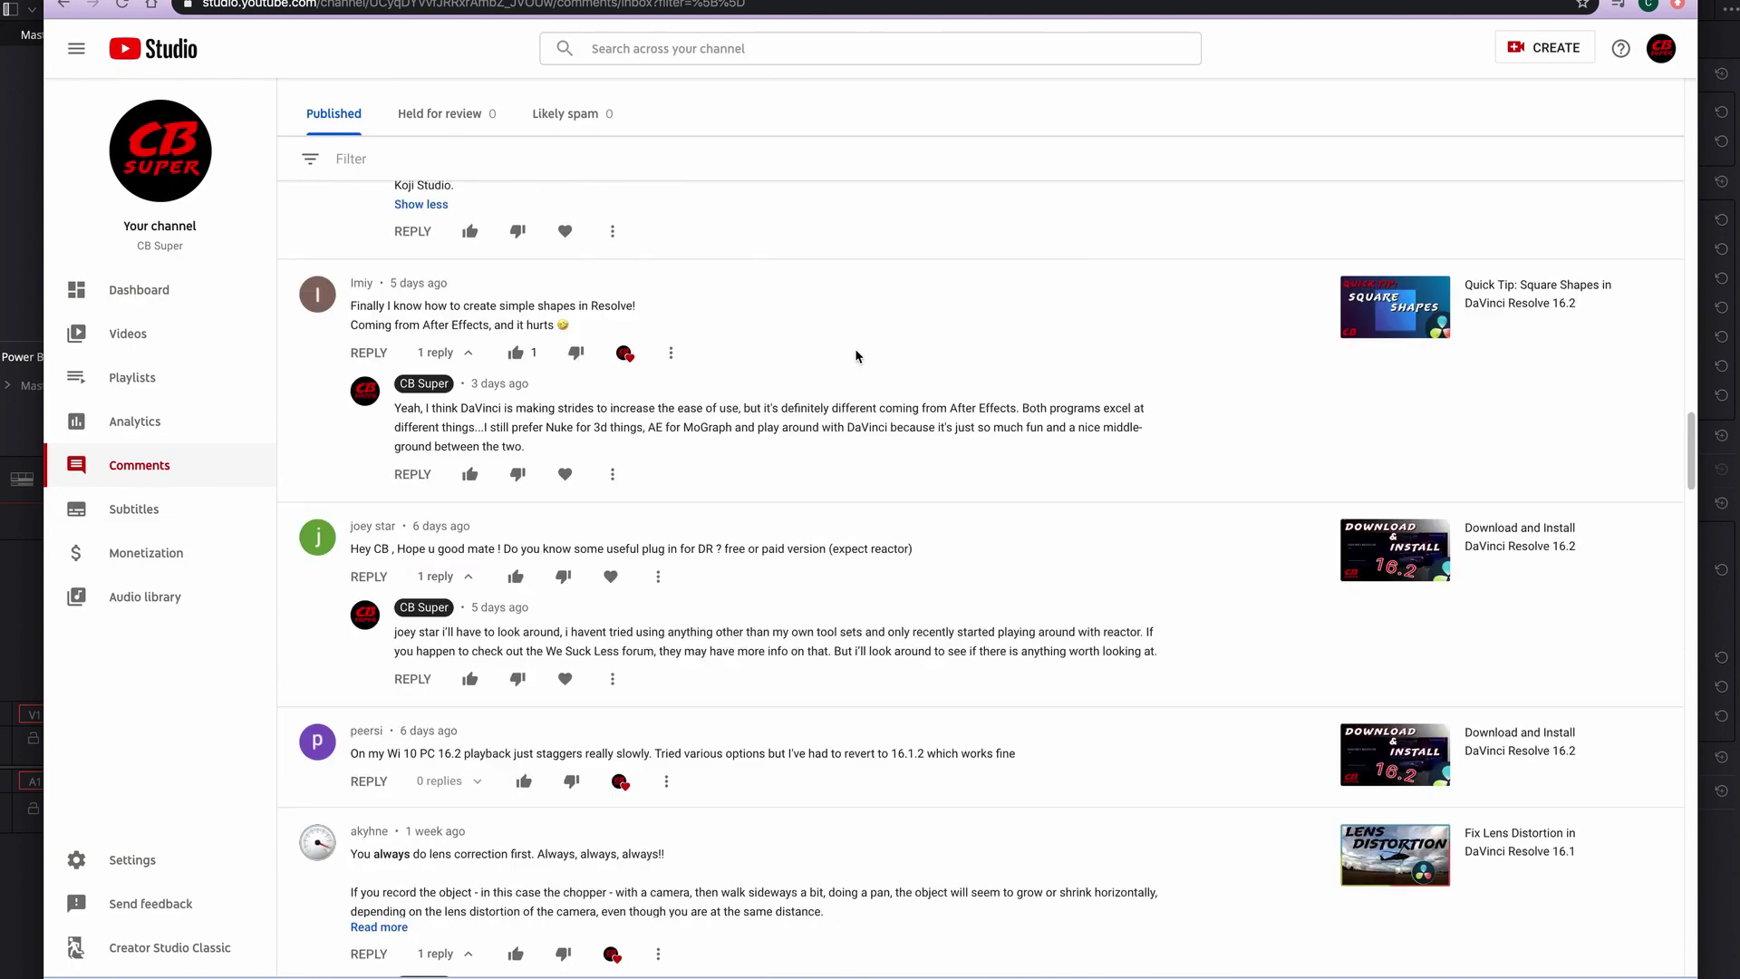